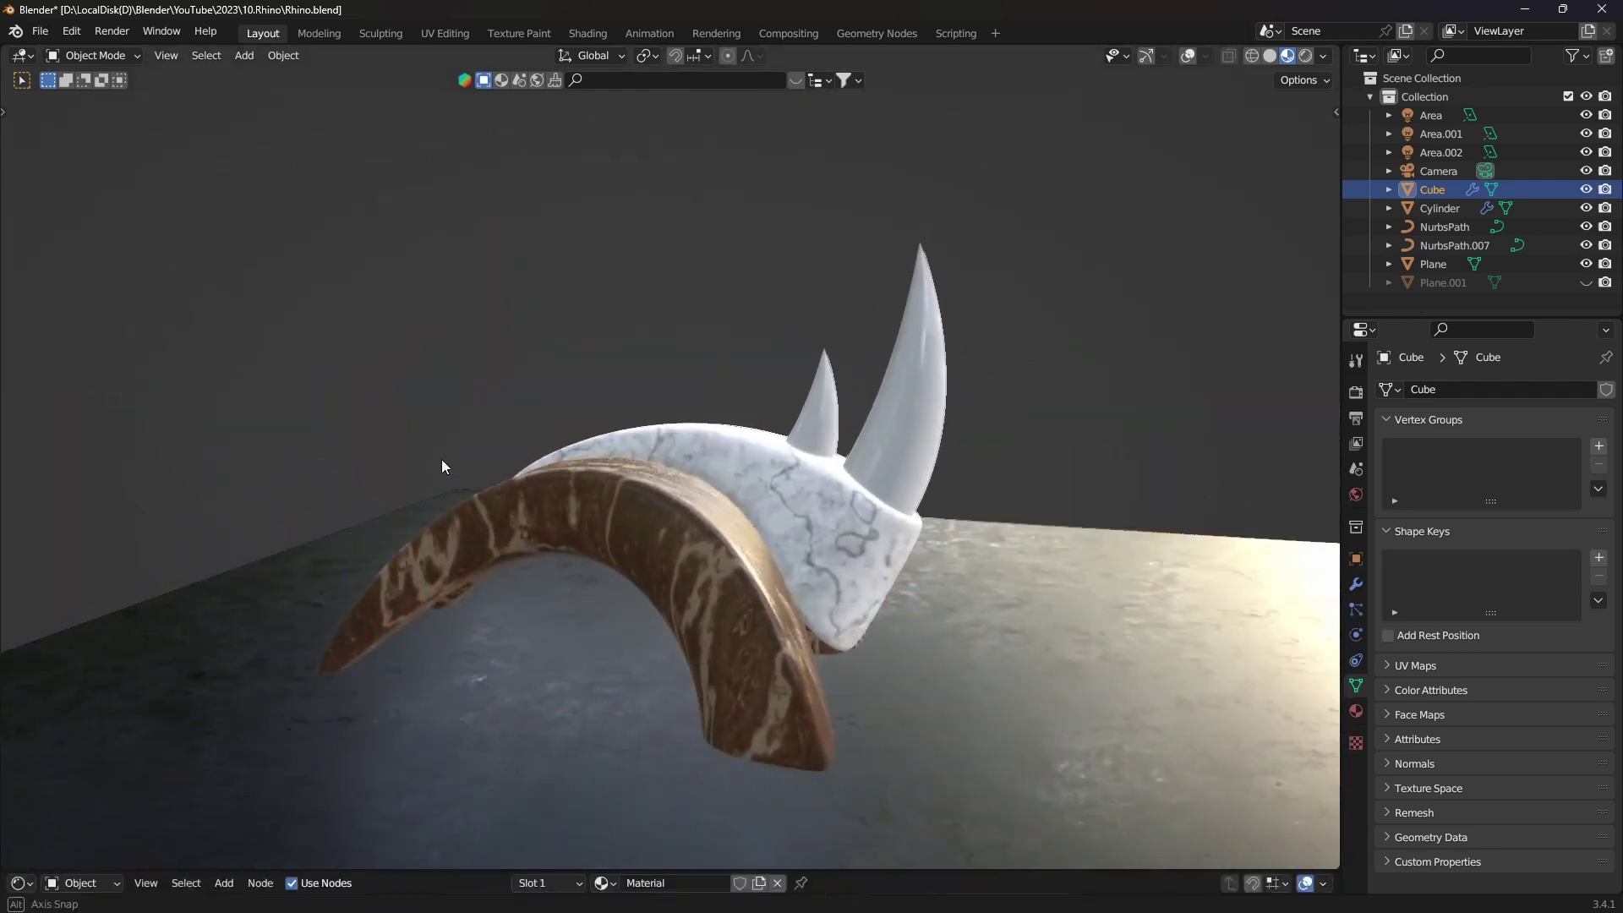
pyautogui.moveTo(441, 461); pyautogui.dragTo(31, 487, button='middle')
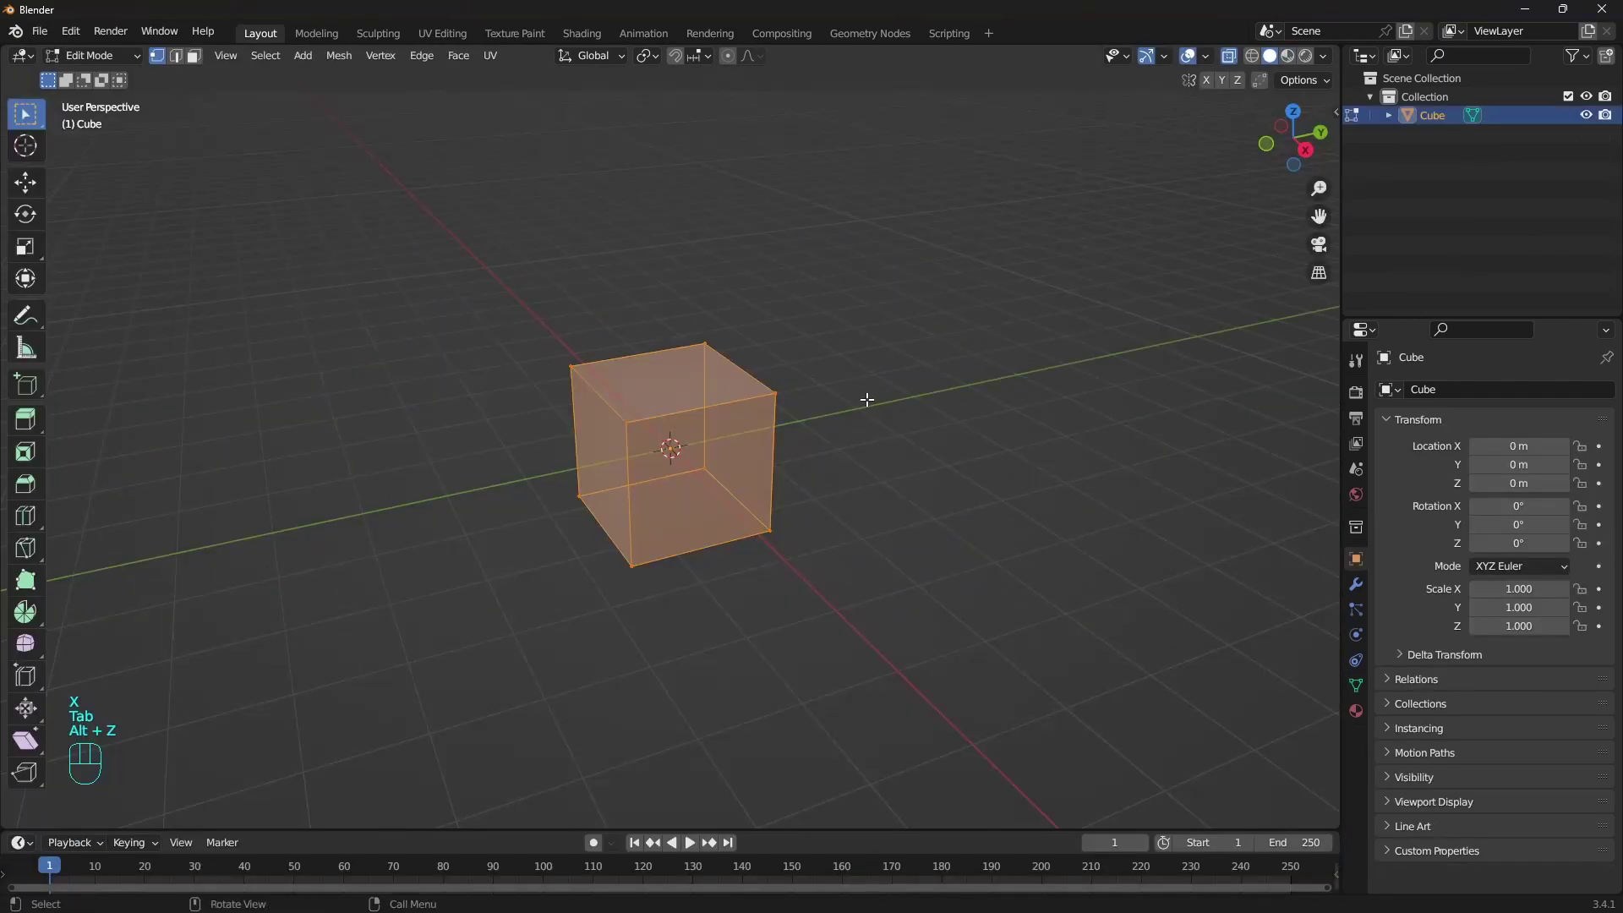
# In side view, rotate and extrude the cube's end face into an arch of several angled segments curving toward the ground.
pyautogui.press('KP_3')
pyautogui.press('r')
pyautogui.click(764, 398)
pyautogui.press('e')
pyautogui.press('e')
pyautogui.press('e')
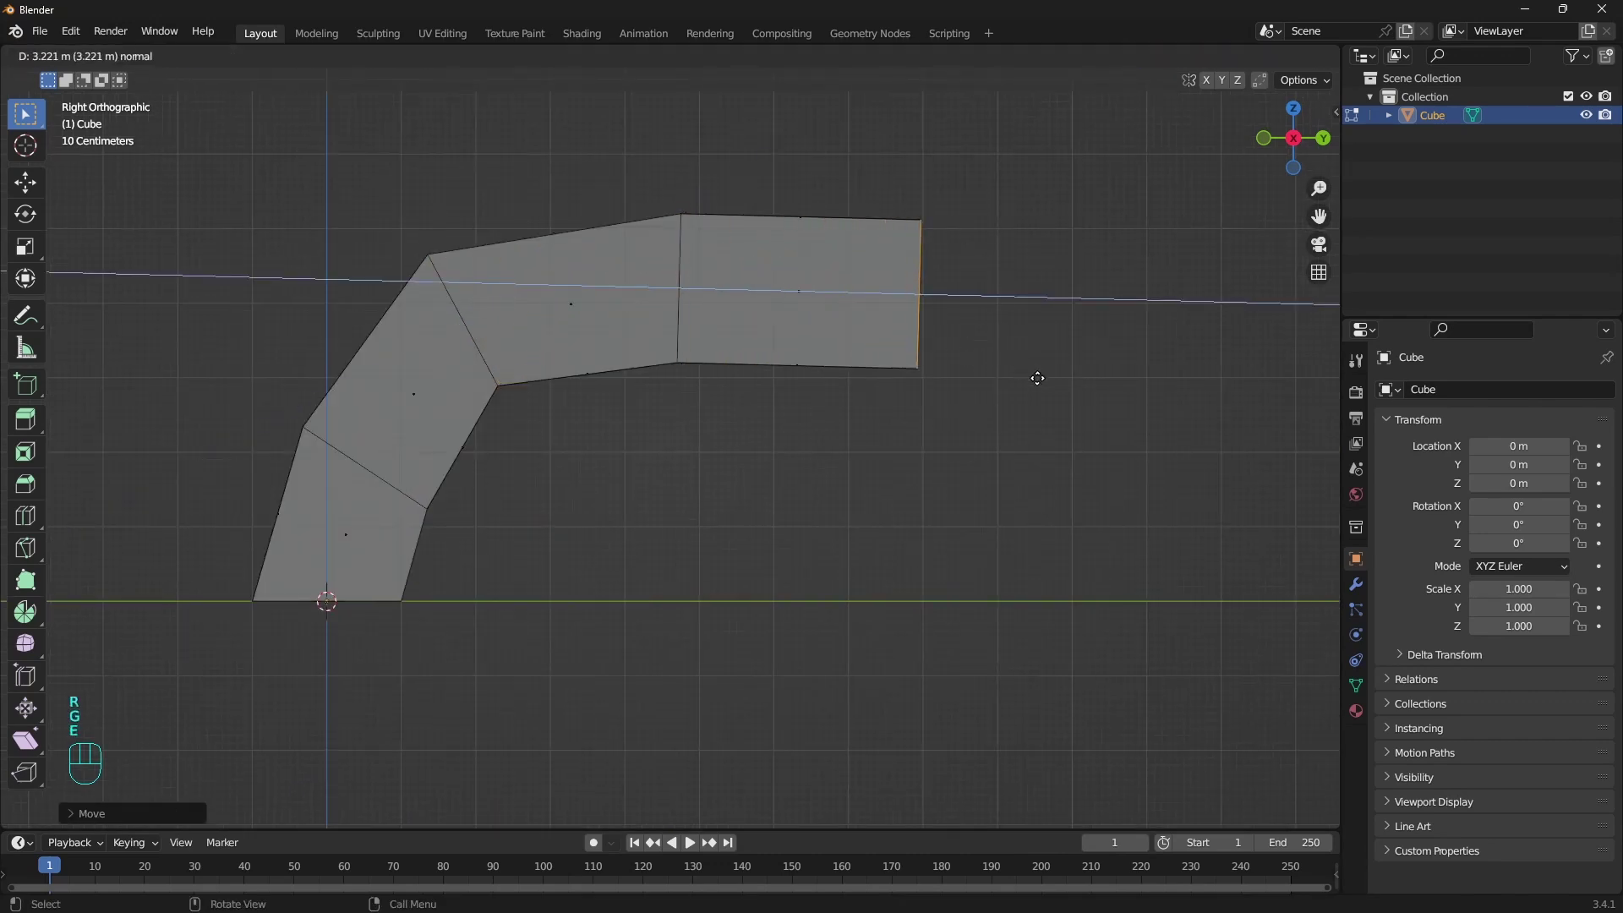
pyautogui.click(1039, 381)
pyautogui.press('r')
pyautogui.click(1000, 485)
pyautogui.press('e')
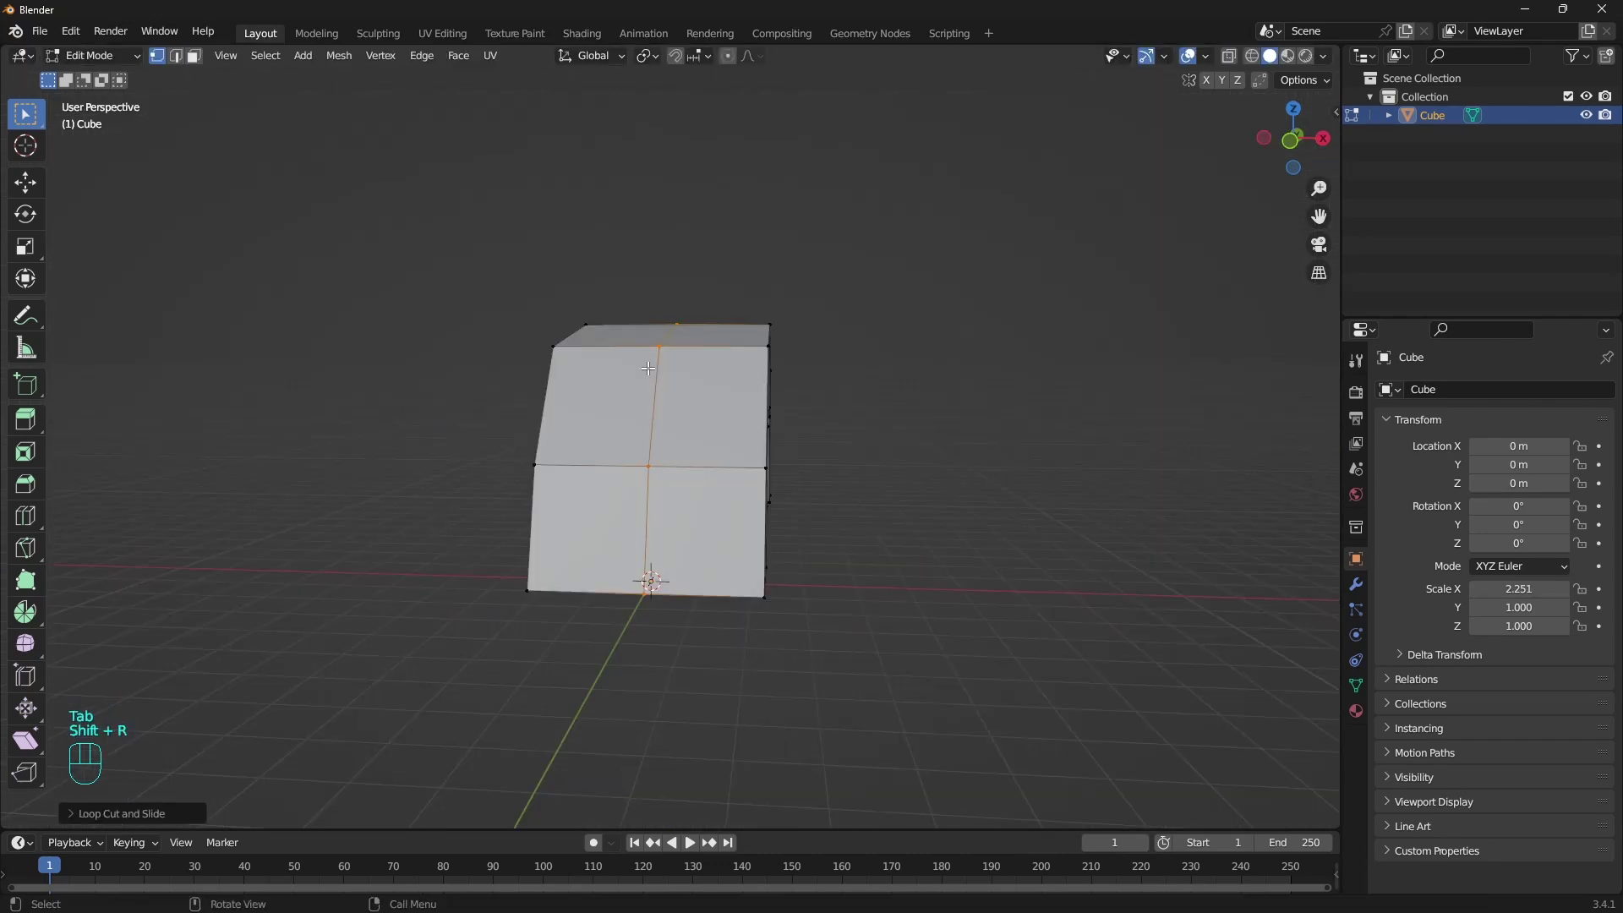
# Delete the vertices of the arch's negative-X half and add a Mirror modifier on X with Clipping.
pyautogui.press('KP_7')
pyautogui.hotkey('alt', 'z')
pyautogui.press('x')
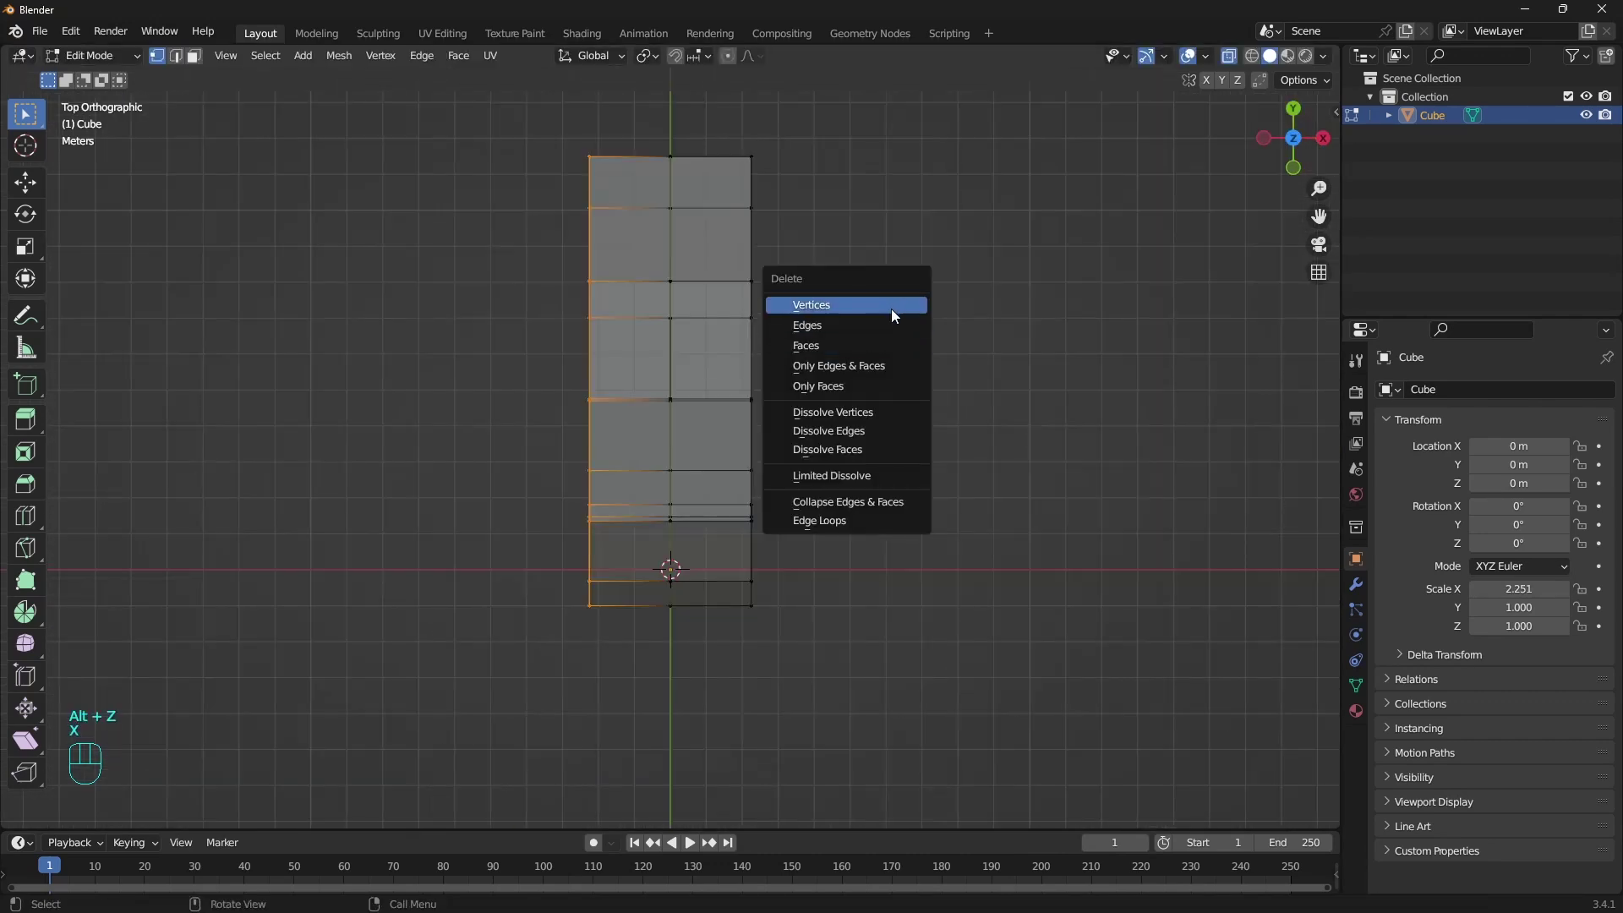
pyautogui.click(1236, 603)
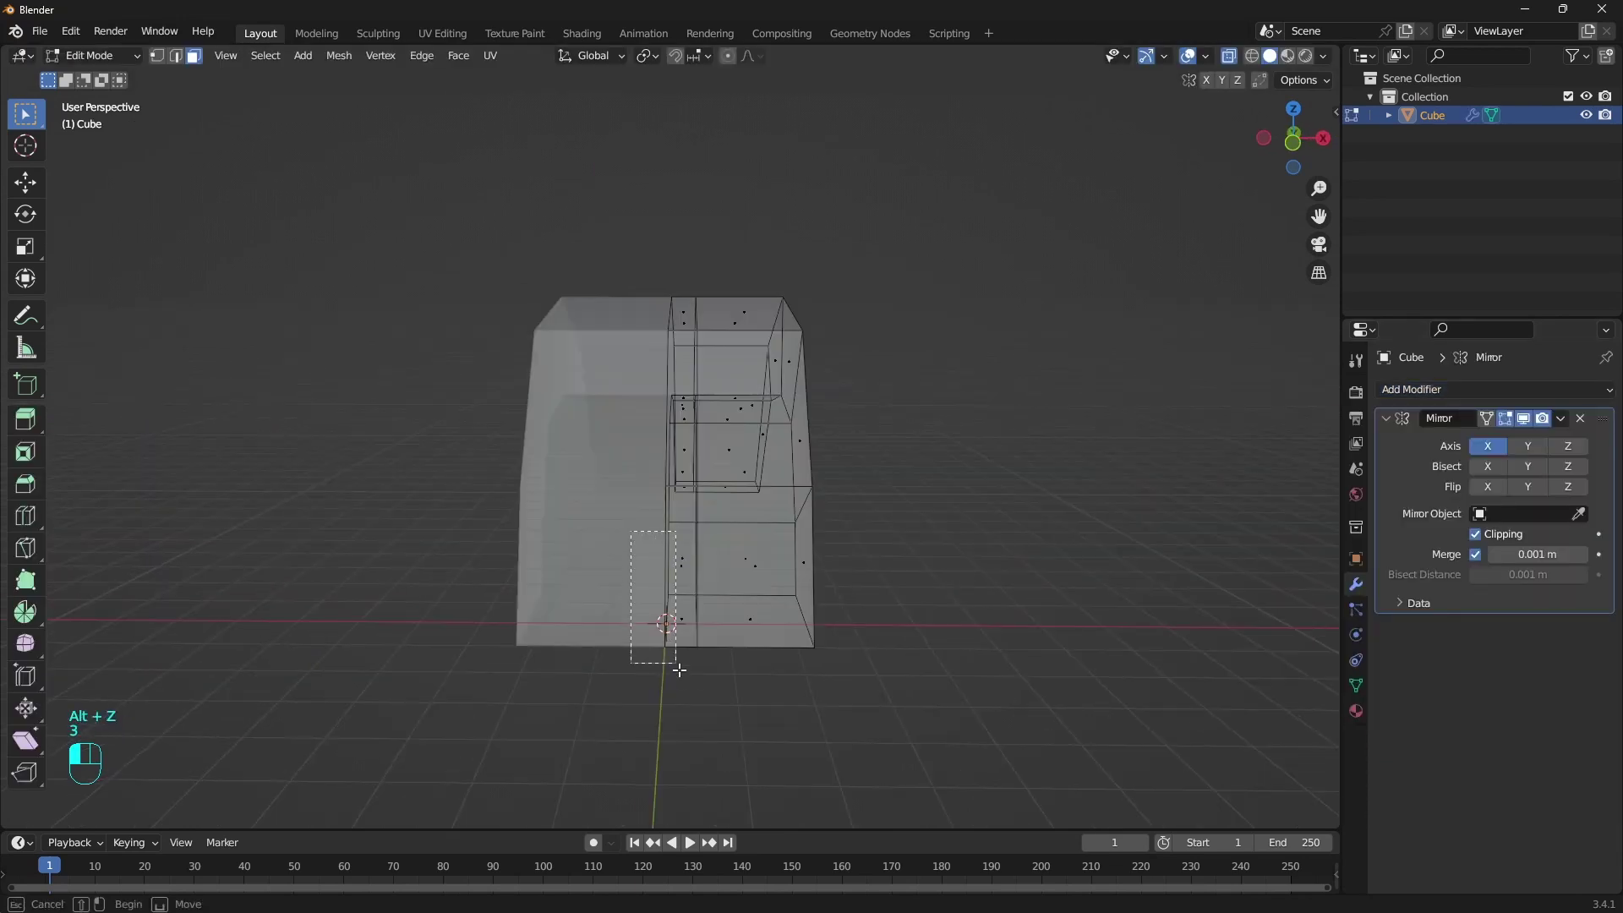
# Delete the faces beside the lower centre line to separate the legs, and add a subdivision modifier with 5 viewport levels.
pyautogui.press('x')
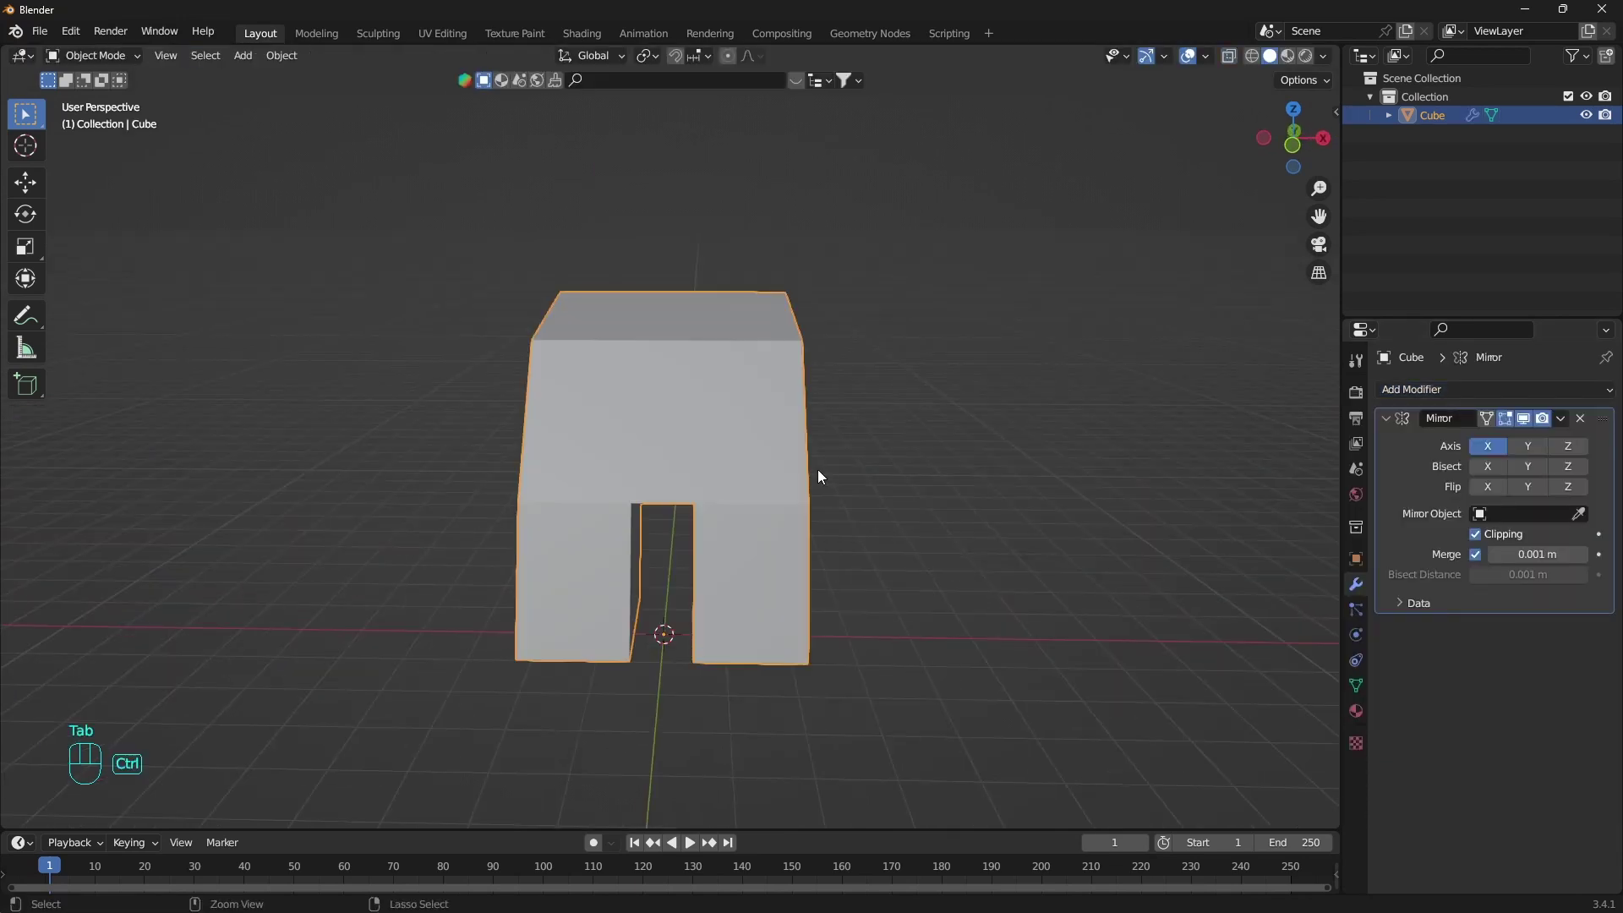
pyautogui.hotkey('ctrl', '5')
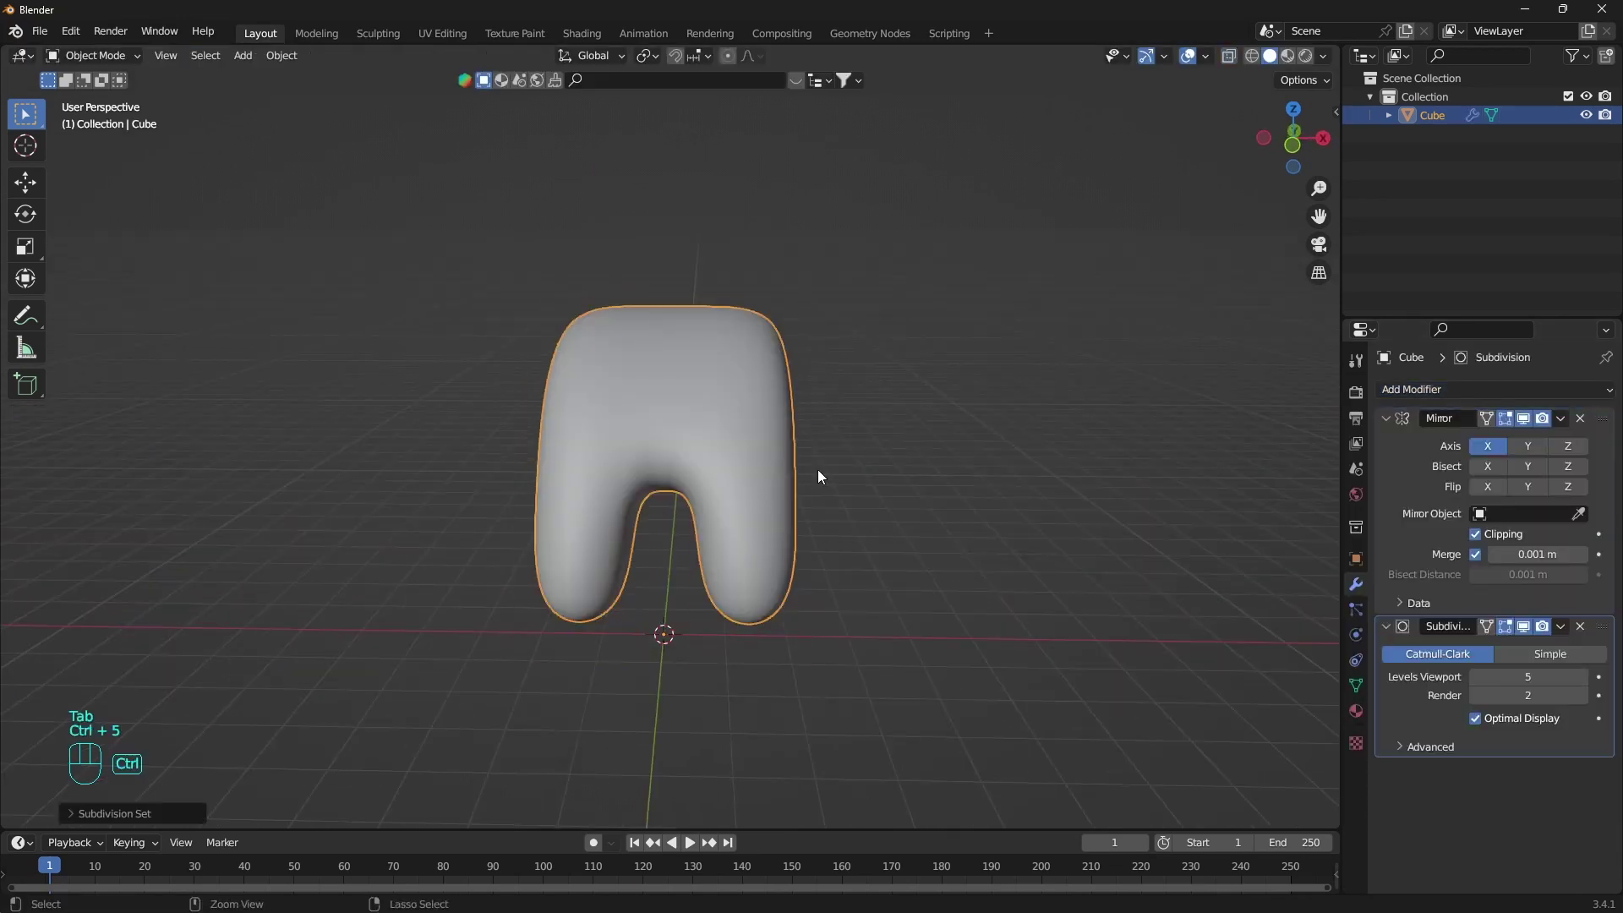
# Crease the legs' edges and pull a side edge outward along X with proportional editing.
pyautogui.press('Tab')
pyautogui.moveTo(896, 485); pyautogui.dragTo(959, 434, button='middle')
pyautogui.hotkey('shift', 'e')
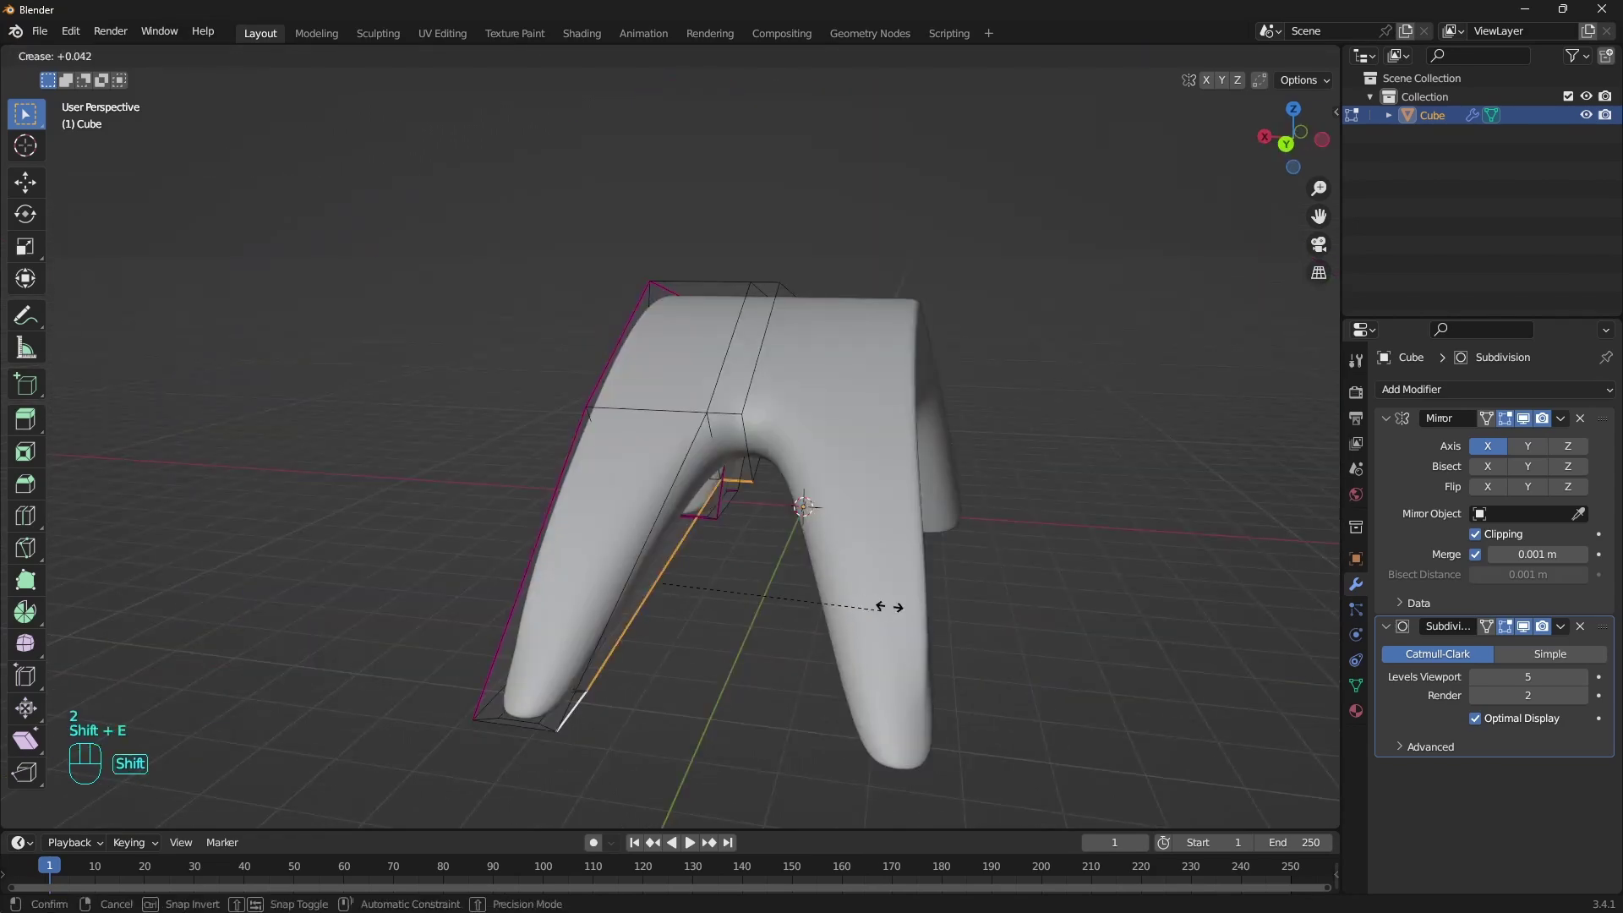
pyautogui.press('o')
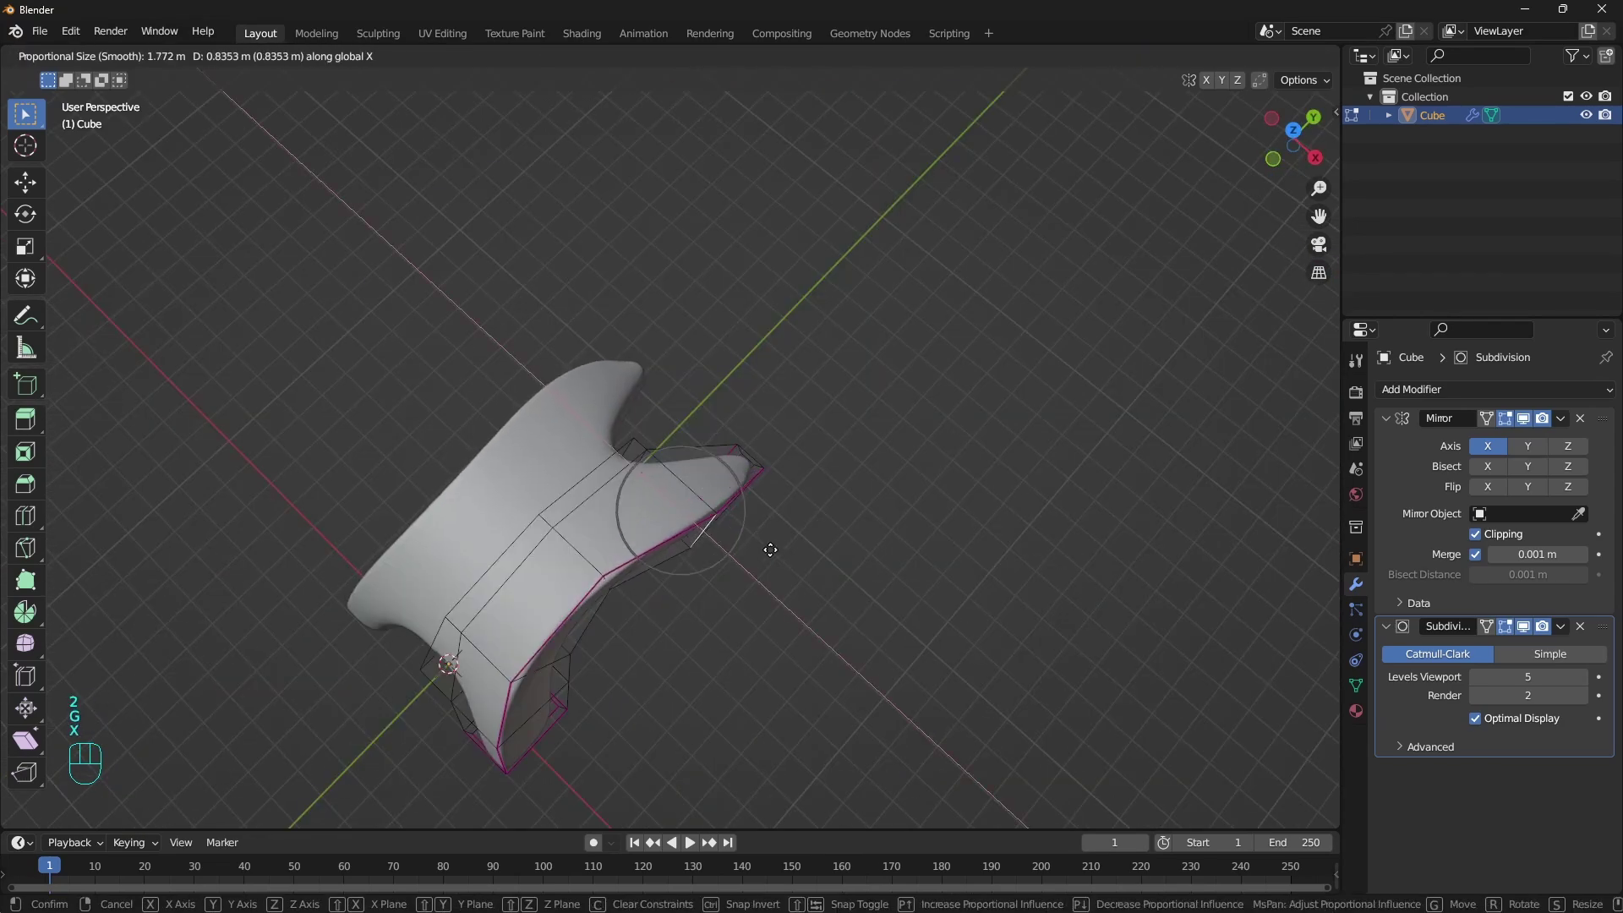
# Add a five-sided cylinder, raise it about 3.35 m along Z, and tilt it against the front of the arch.
pyautogui.hotkey('shift', 'a')
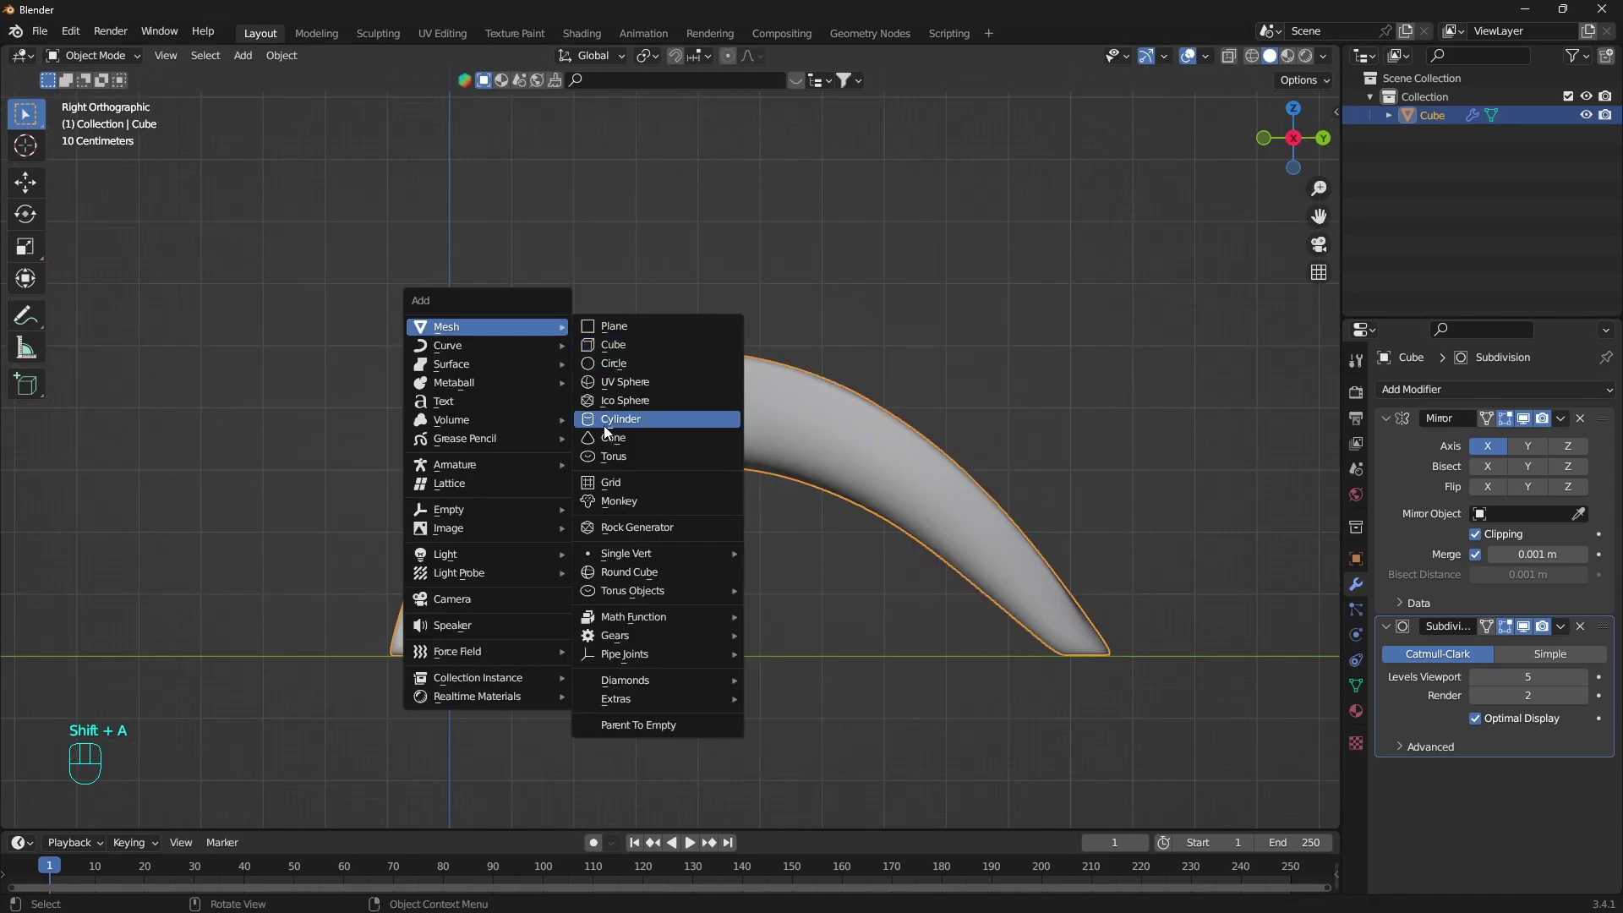
pyautogui.click(603, 421)
pyautogui.press('g')
pyautogui.press('z')
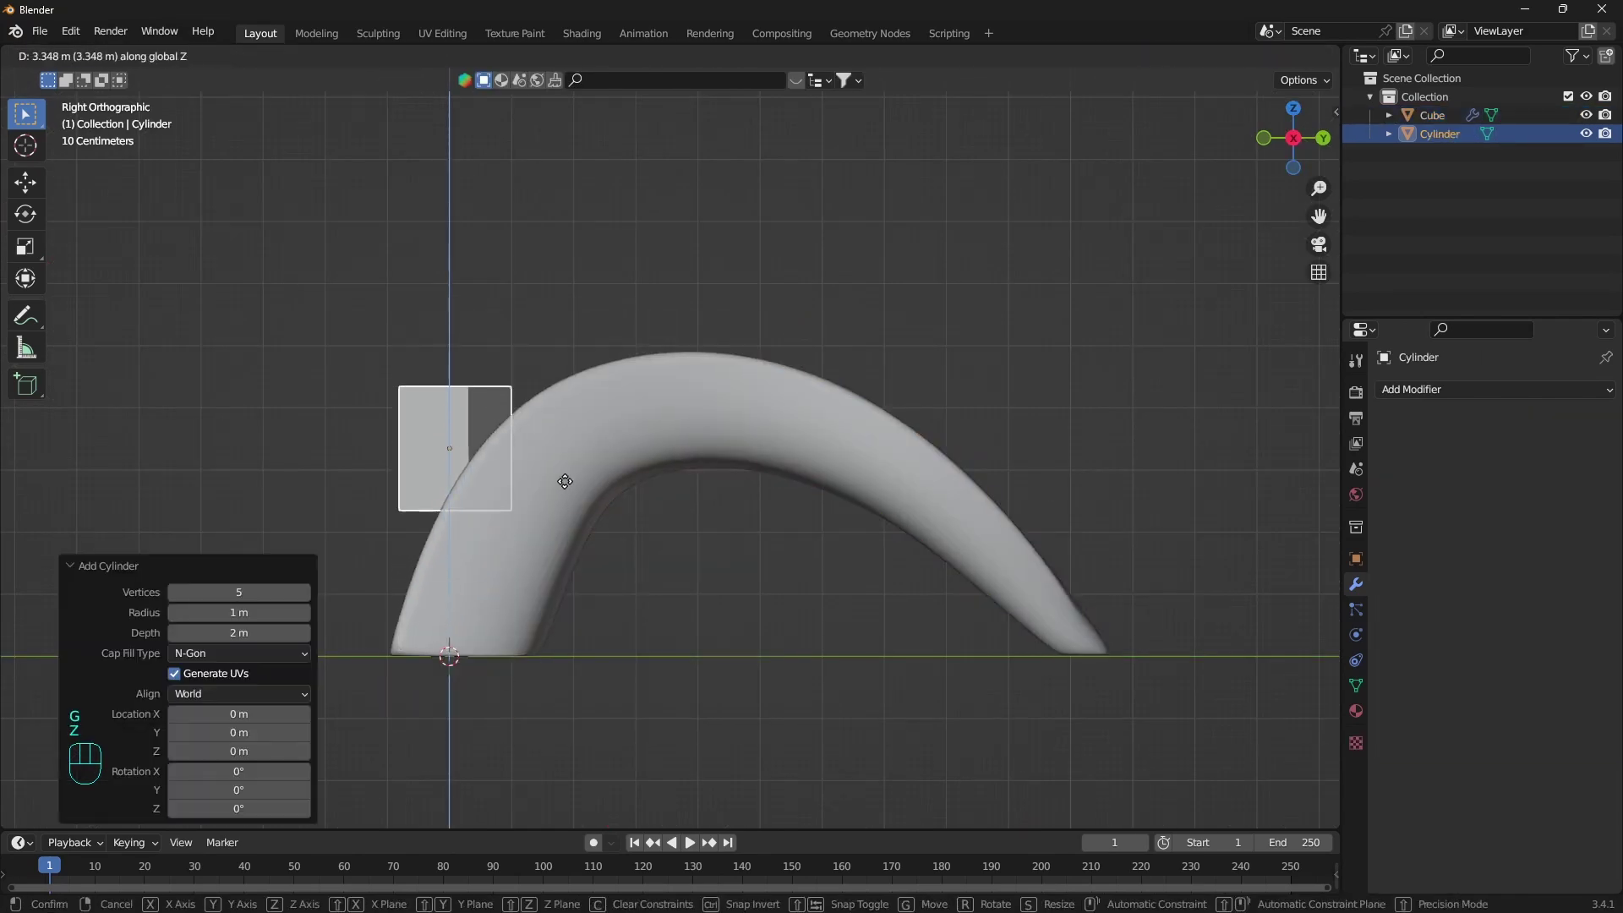
pyautogui.click(565, 481)
pyautogui.press('r')
pyautogui.click(504, 388)
# Reshape the cylinder's front end by scaling, and extrude its rear face in tapering segments along the top of the arch.
pyautogui.press('s')
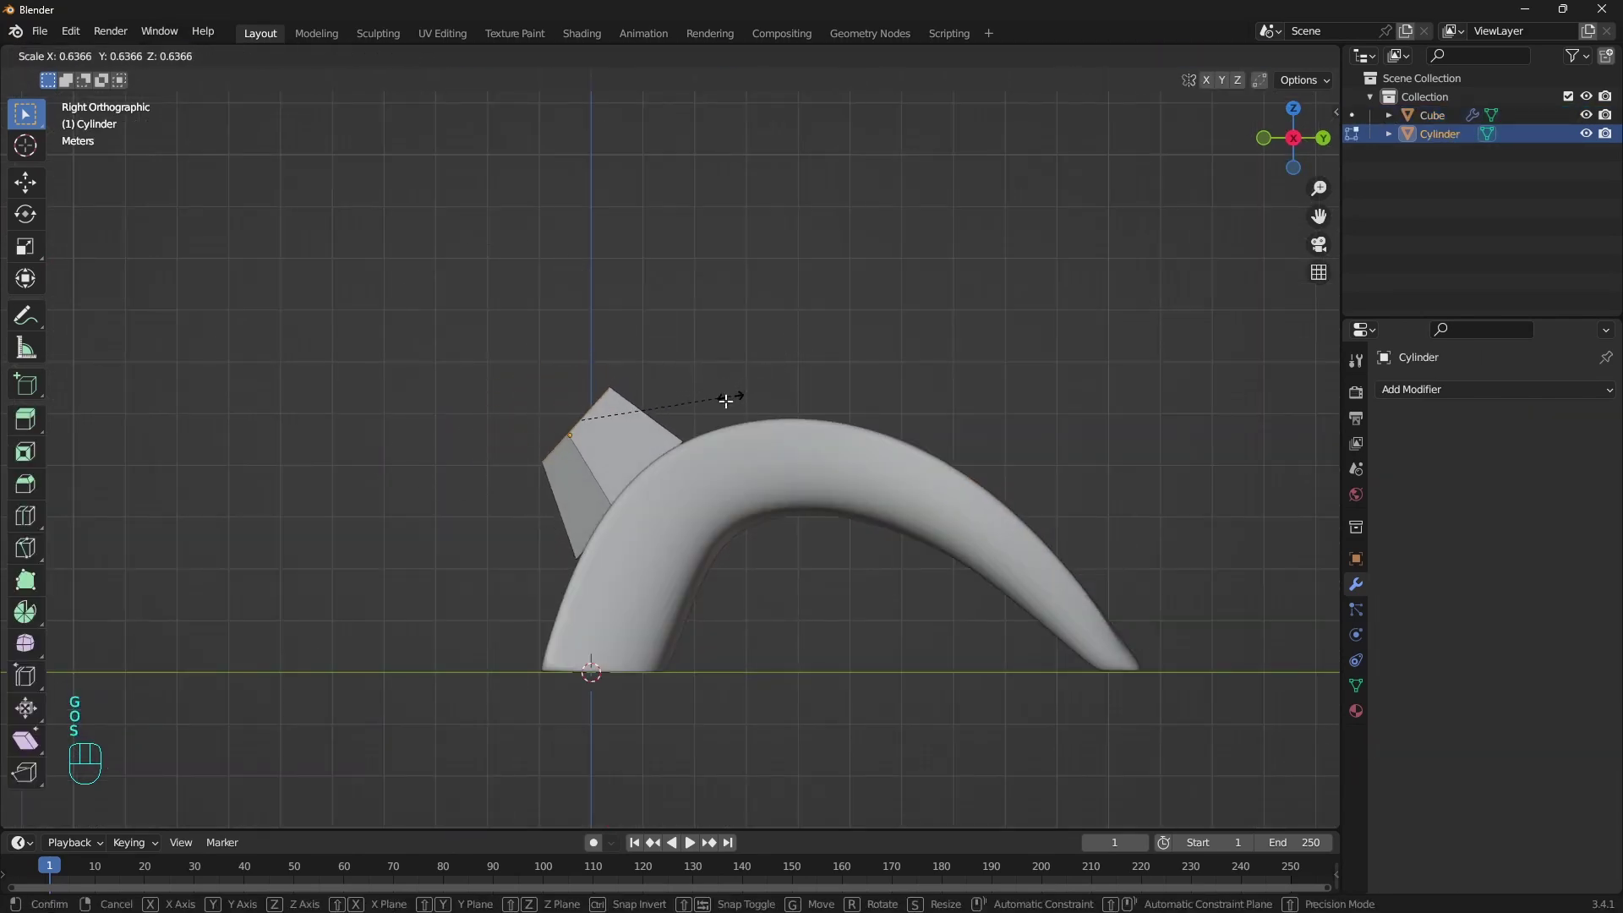
pyautogui.click(729, 399)
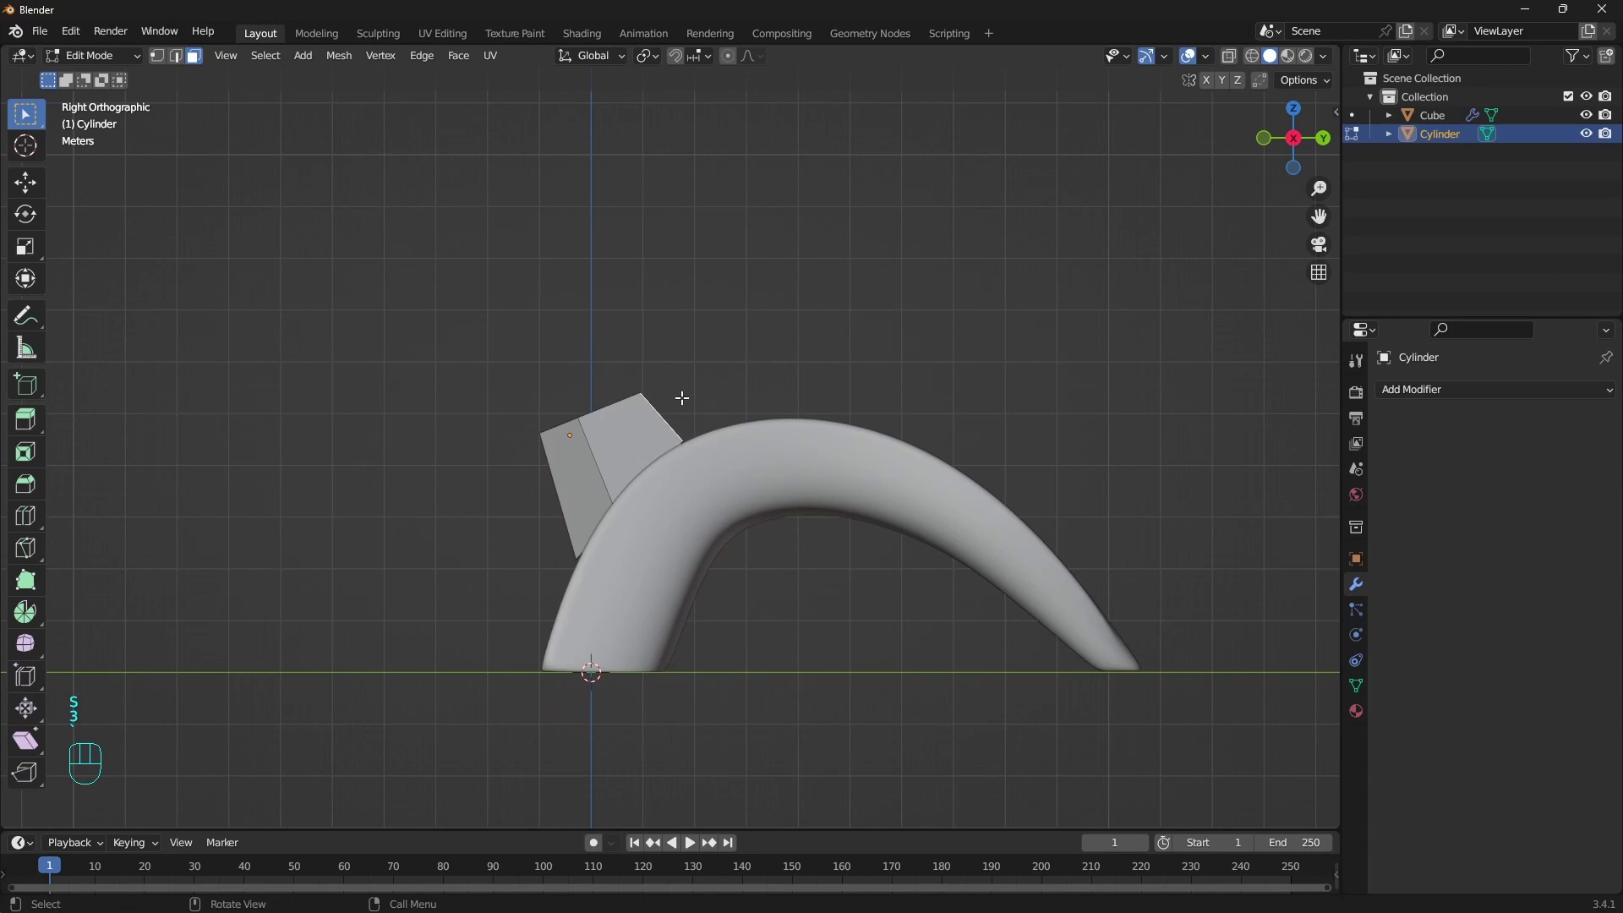
pyautogui.press('e')
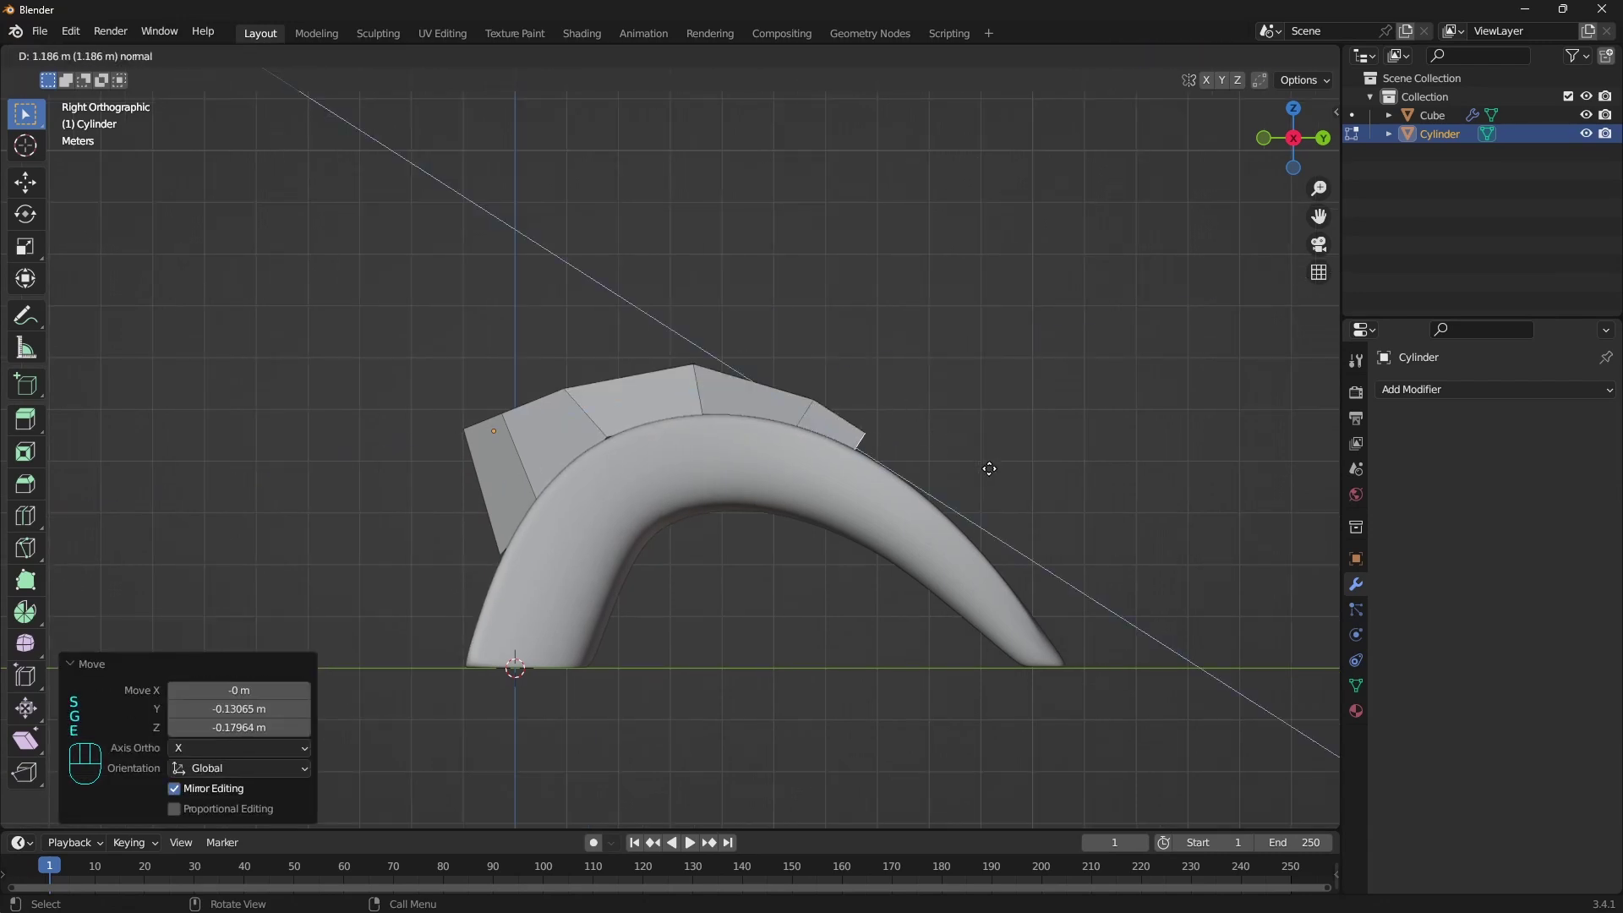
pyautogui.click(988, 471)
# Add a level 3 subdivision modifier to the head piece and inset its end faces.
pyautogui.press('Tab')
pyautogui.moveTo(566, 464); pyautogui.dragTo(761, 546, button='middle')
pyautogui.hotkey('ctrl', '3')
pyautogui.press('i')
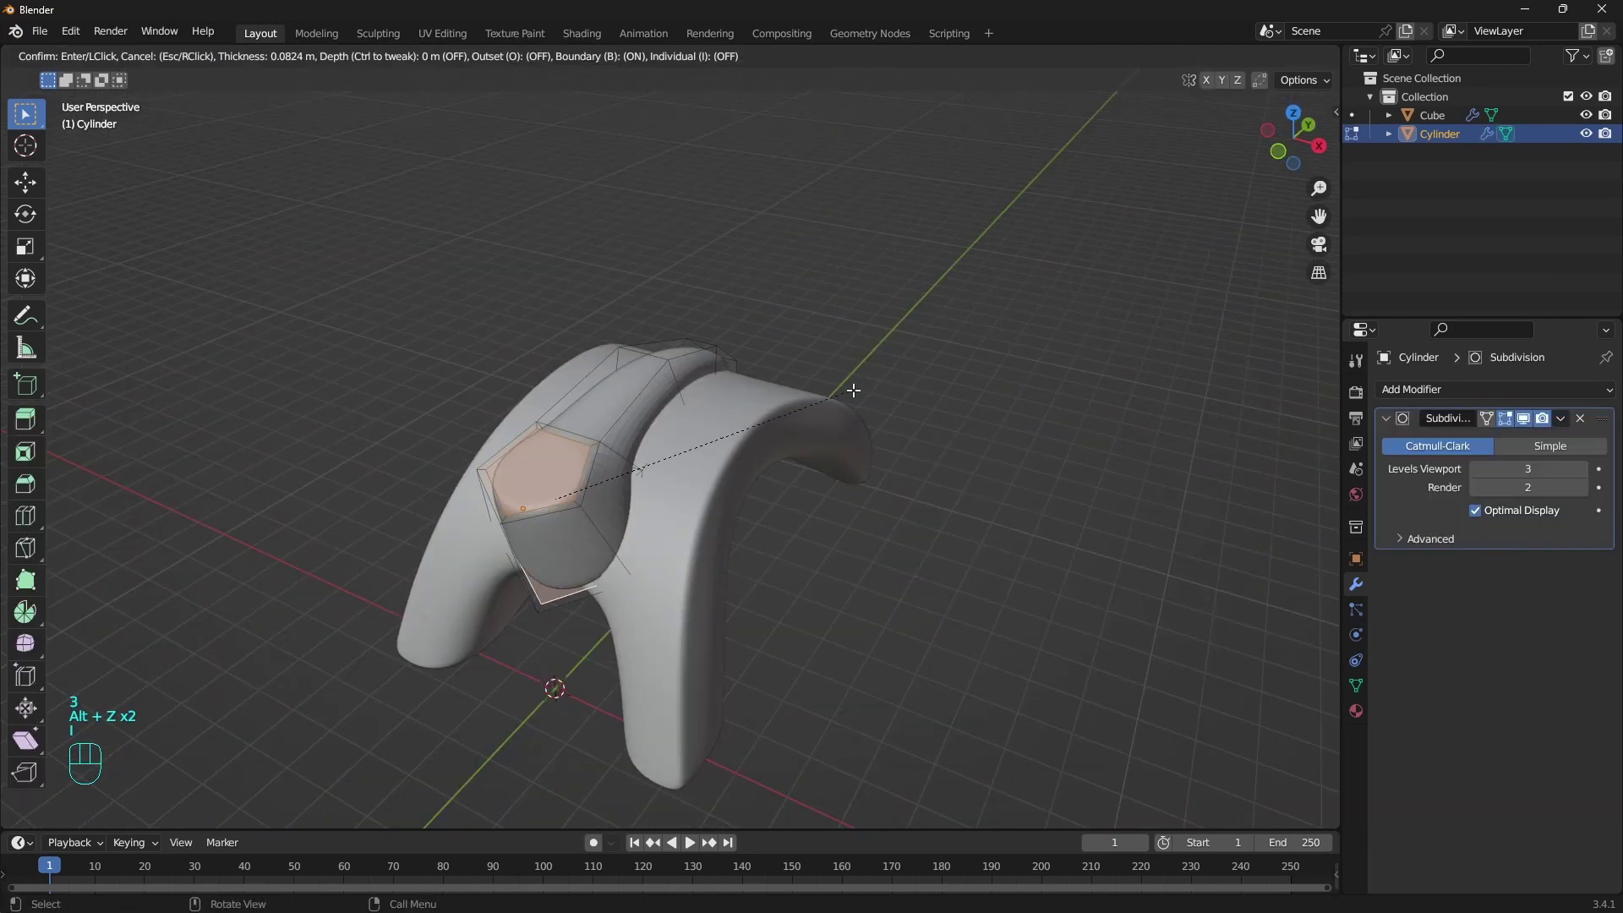
pyautogui.click(833, 403)
# Crease the head piece's long outer edges by about 0.43 and set its viewport subdivision to level 5.
pyautogui.hotkey('shift', 'e')
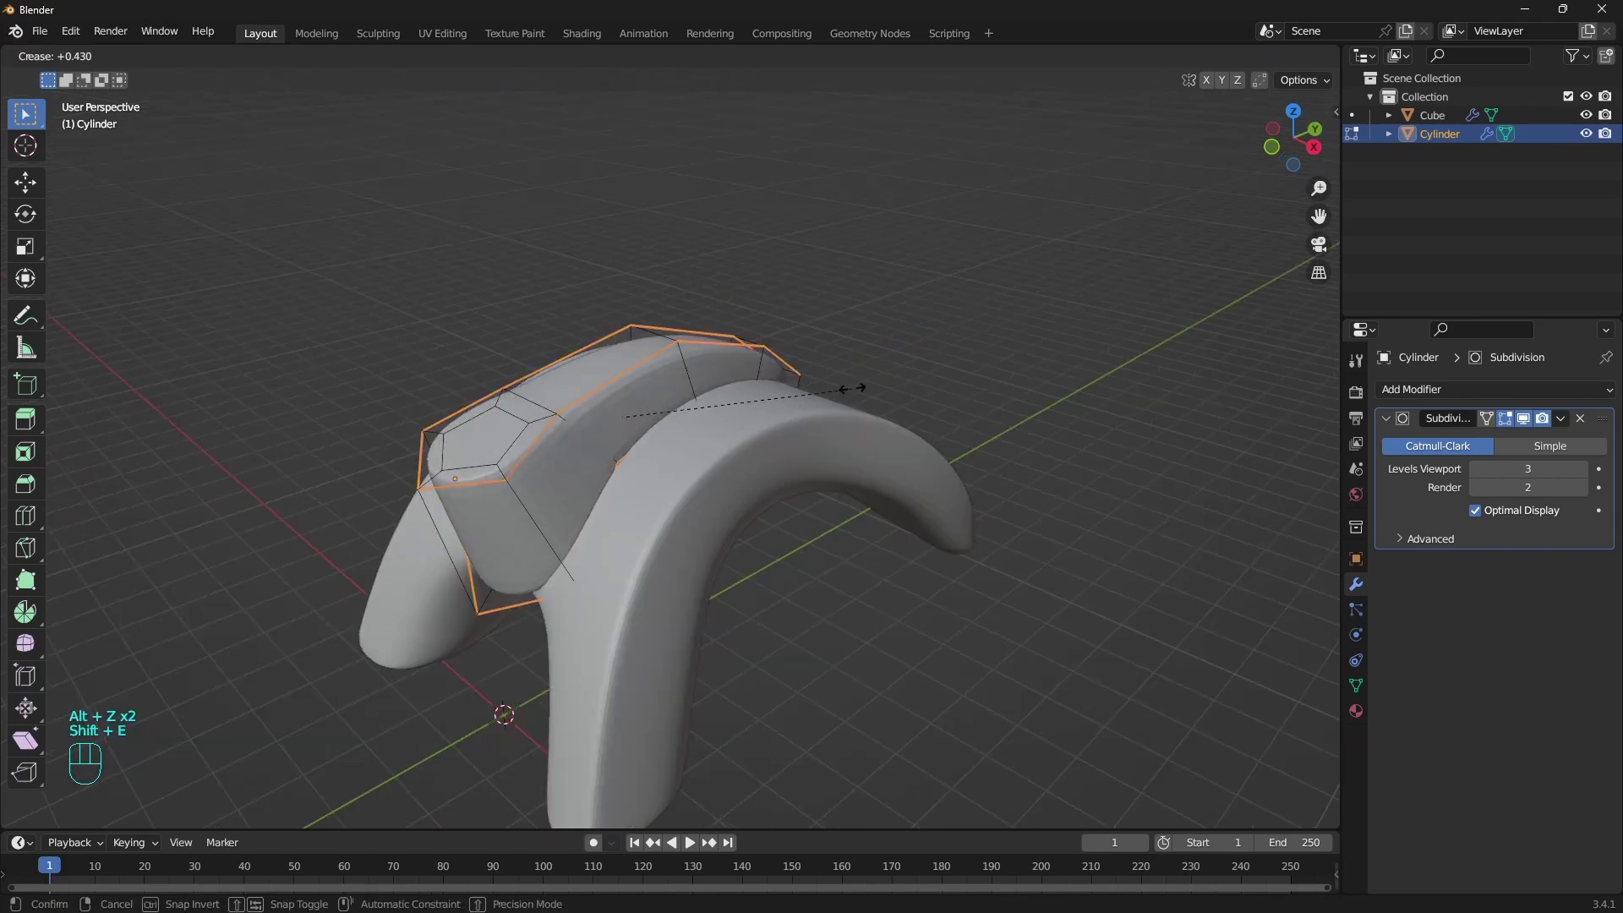
pyautogui.click(844, 388)
pyautogui.press('Tab')
pyautogui.hotkey('ctrl', '5')
# Add a NURBS path, raise it about 6.27 m along Z, and rotate it around Z to run along the Y axis.
pyautogui.click(716, 346)
pyautogui.press('r')
pyautogui.press('z')
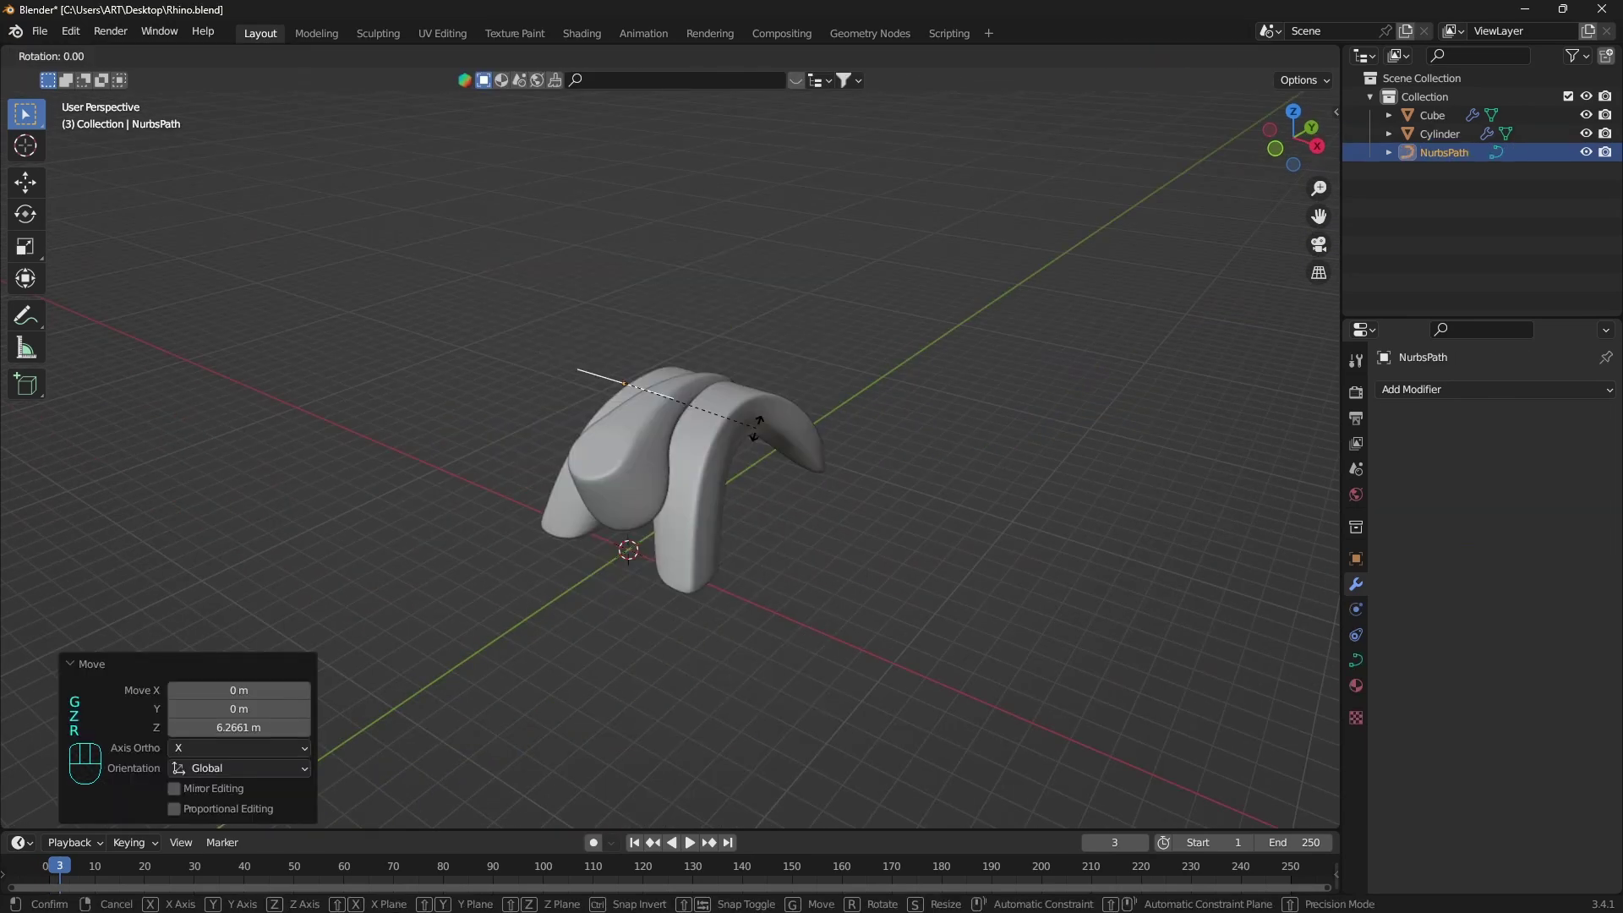
pyautogui.press('Return')
# Delete the two control points at the path's rear end.
pyautogui.press('Tab')
pyautogui.press('x')
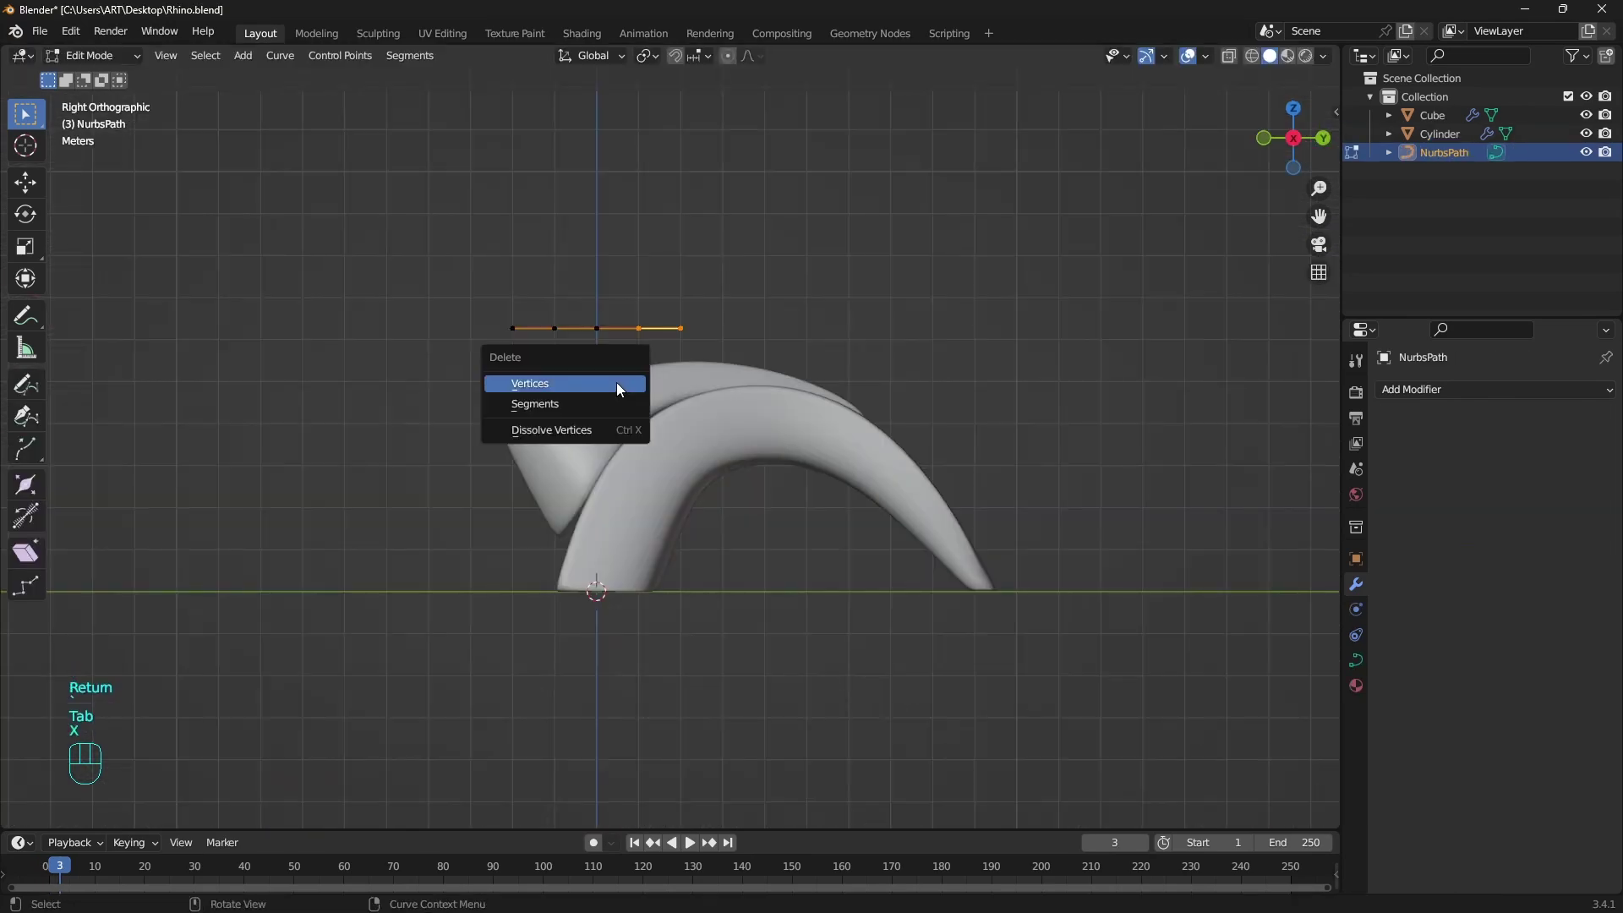
pyautogui.click(616, 382)
# Stand the path upright on the head piece and move its control points to form a forward-bulging horn curve.
pyautogui.press('Tab')
pyautogui.press('r')
pyautogui.click(682, 355)
pyautogui.press('g')
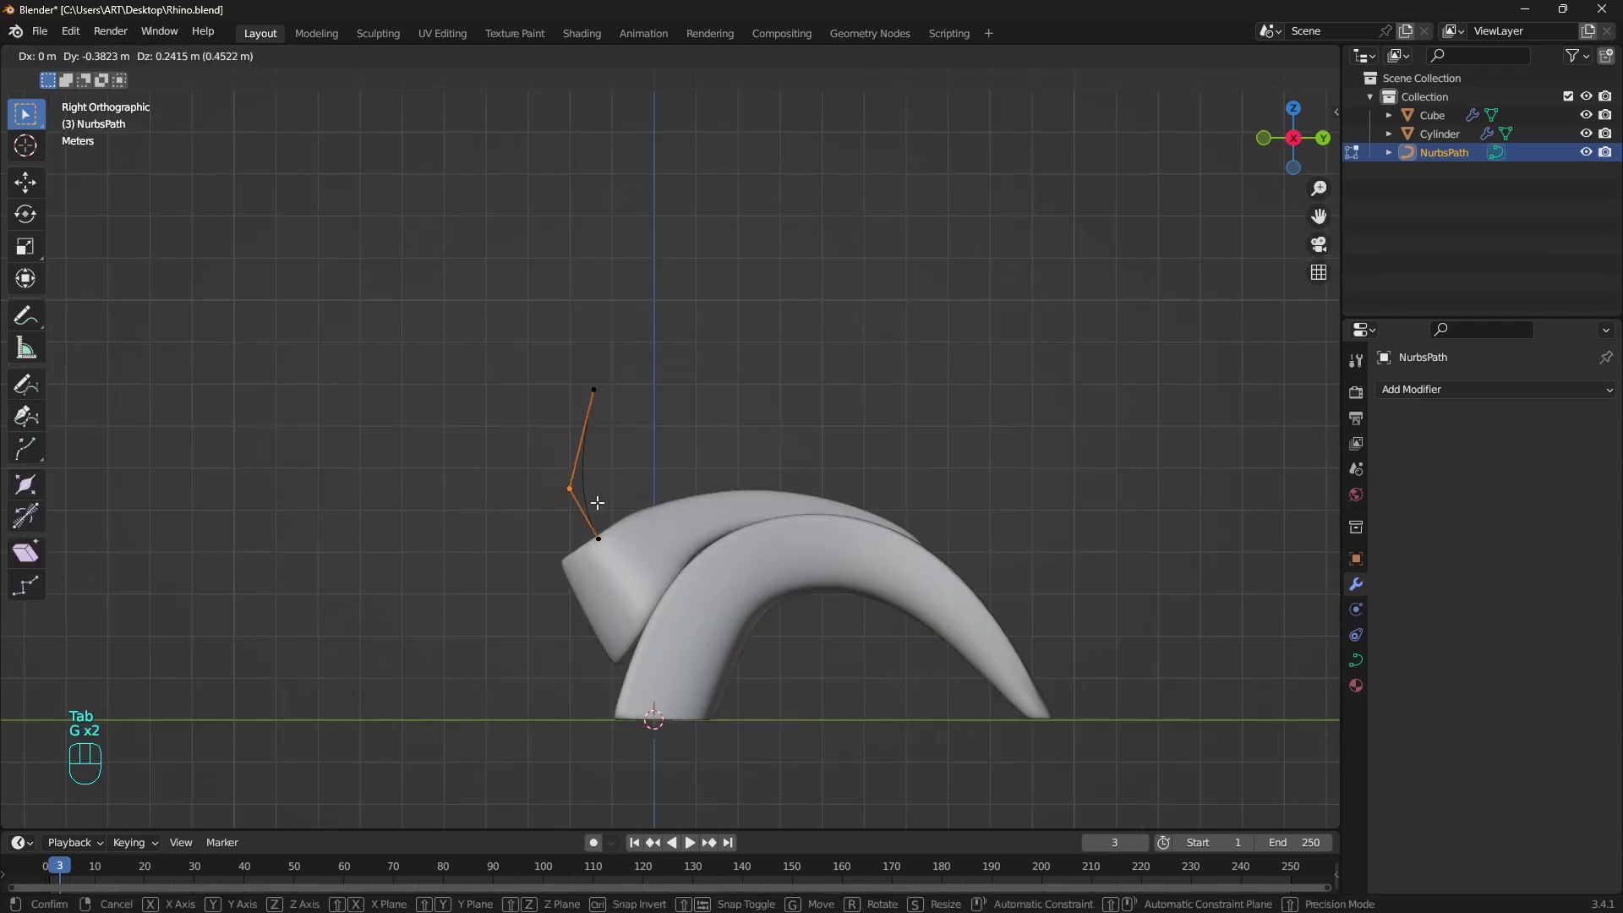
pyautogui.click(597, 502)
# Give the horn curve a round bevel about 0.63 m deep and shrink its tip radius to a point.
pyautogui.click(1355, 659)
pyautogui.moveTo(1505, 801); pyautogui.dragTo(1538, 800)
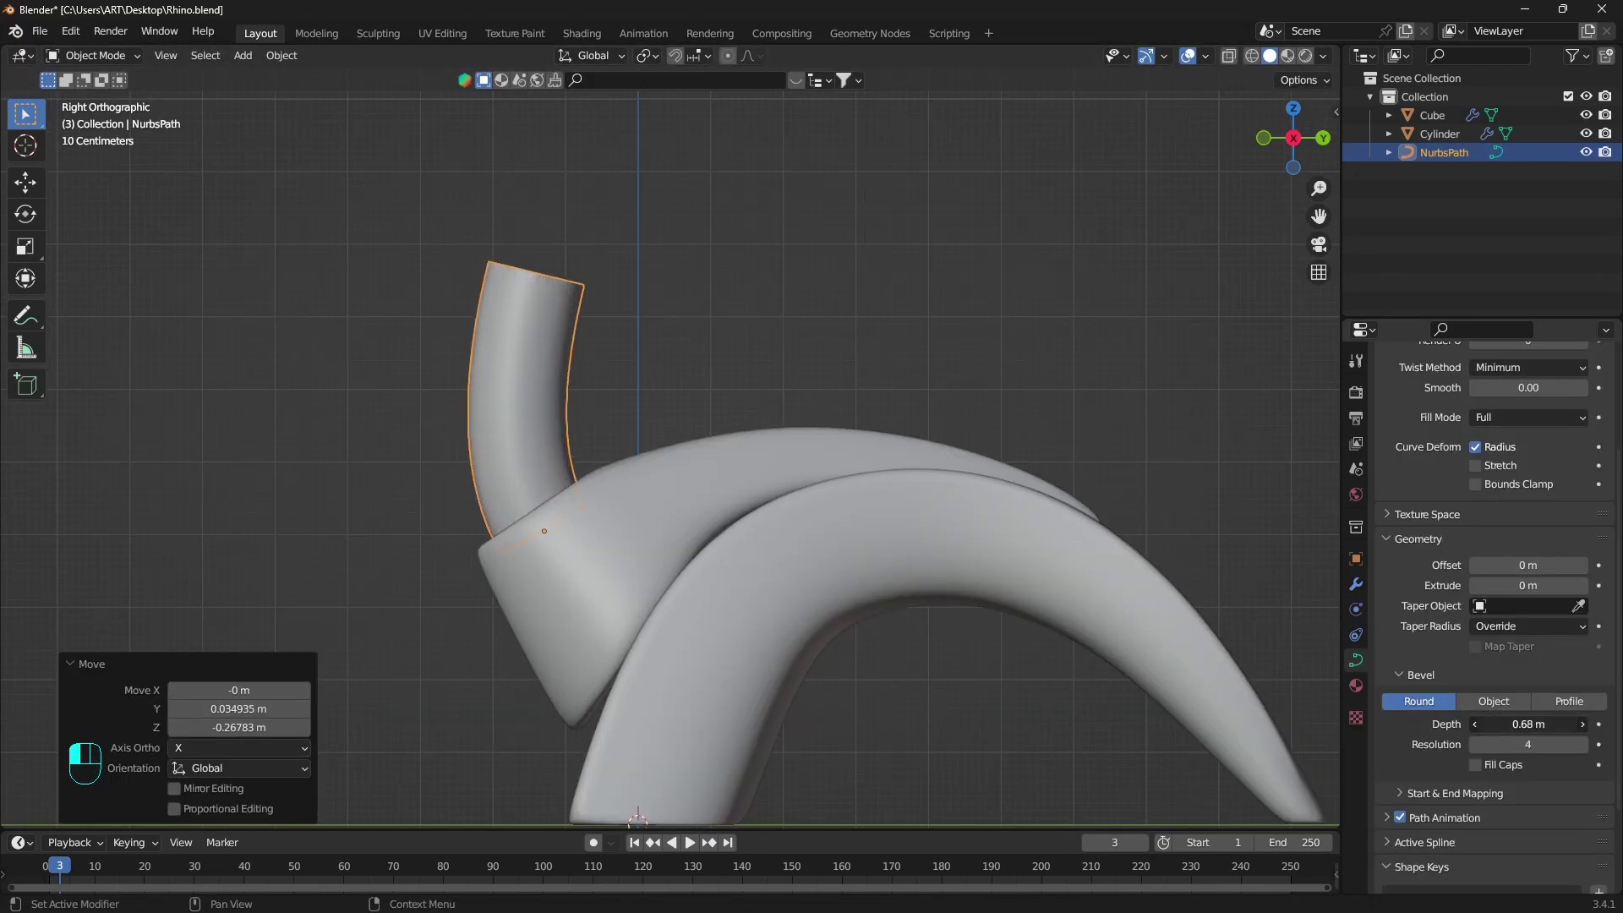
pyautogui.press('Tab')
pyautogui.hotkey('alt', 's')
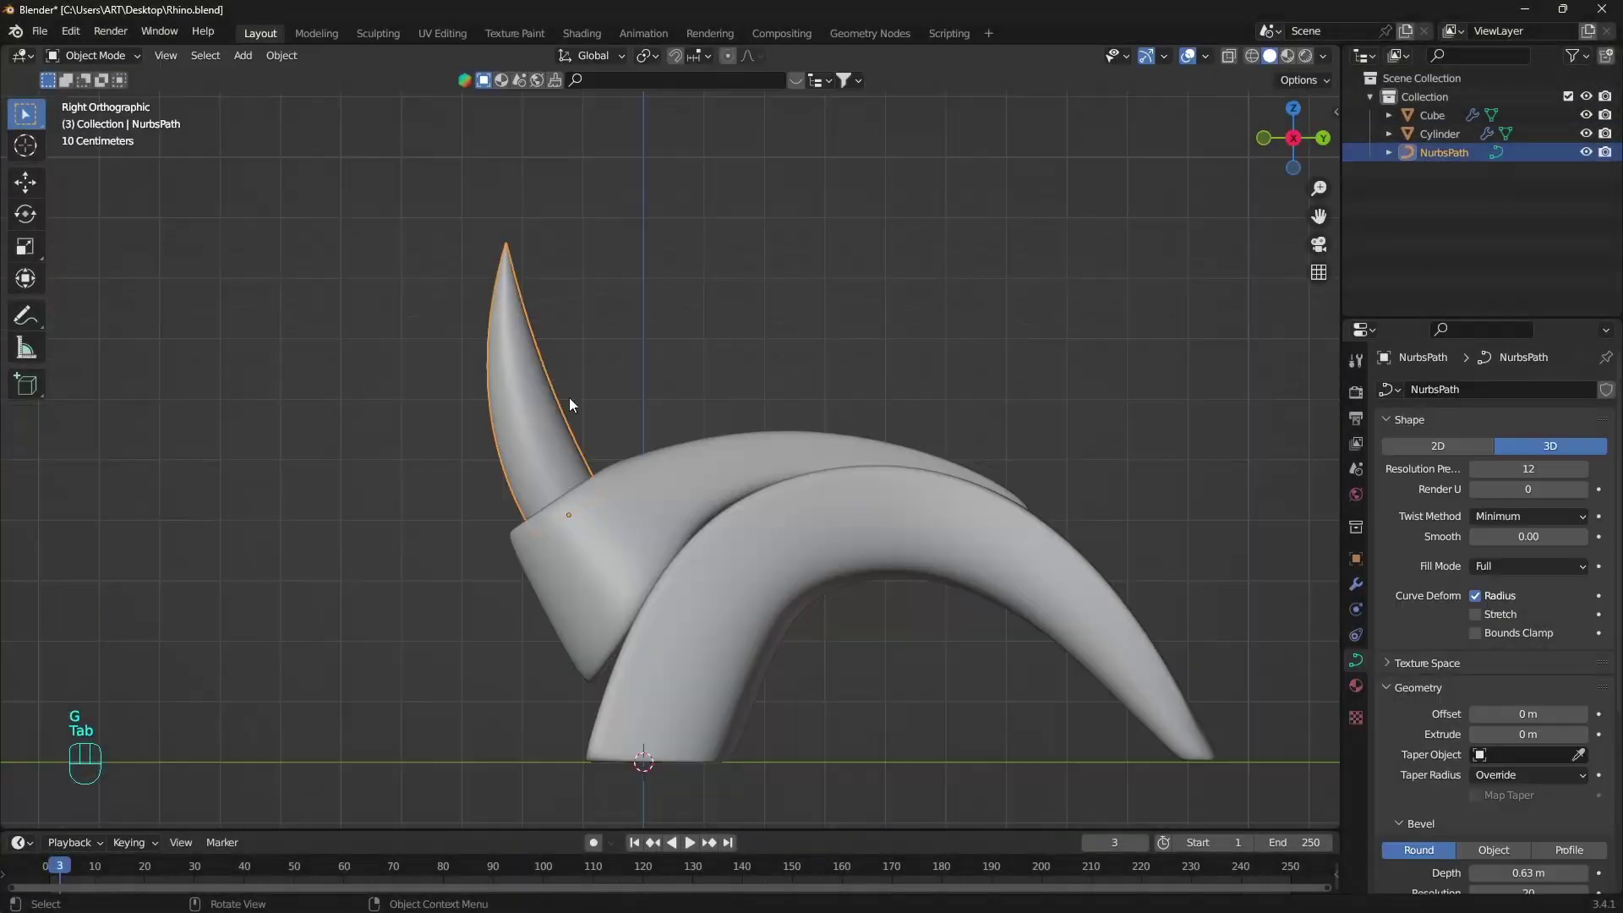
# Duplicate the horn behind the first one and reduce its curve radius to make a smaller second horn.
pyautogui.hotkey('shift', 'd')
pyautogui.click(649, 405)
pyautogui.hotkey('alt', 's')
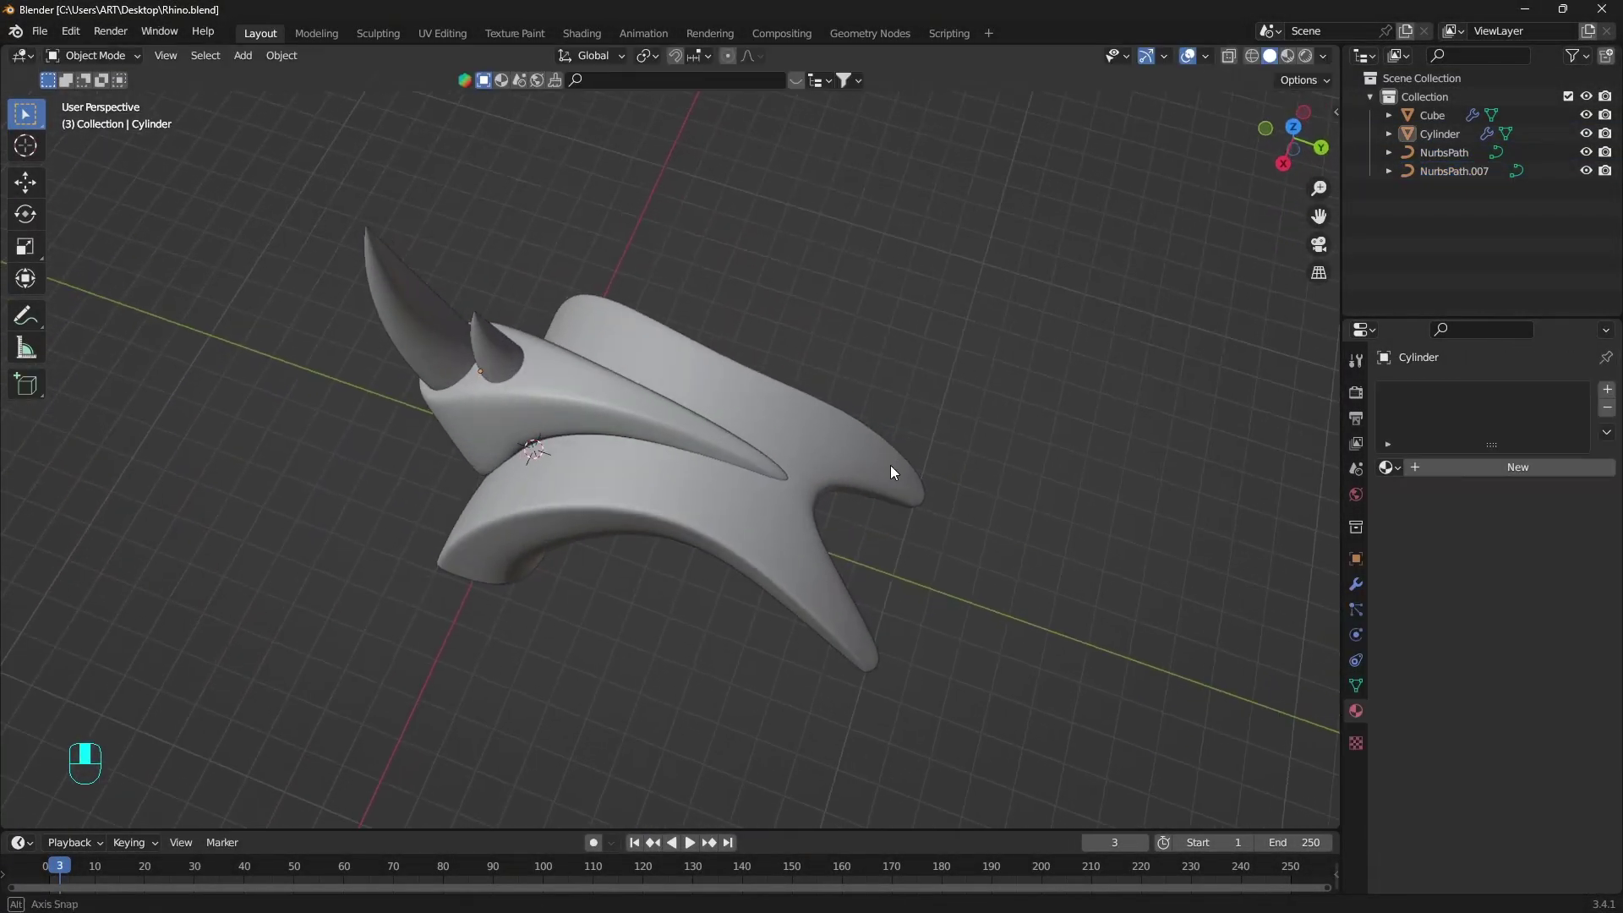
# Add a ground plane scaled by 5 under the model, and add a camera framing the rhino.
pyautogui.moveTo(890, 465); pyautogui.dragTo(199, 330, button='middle')
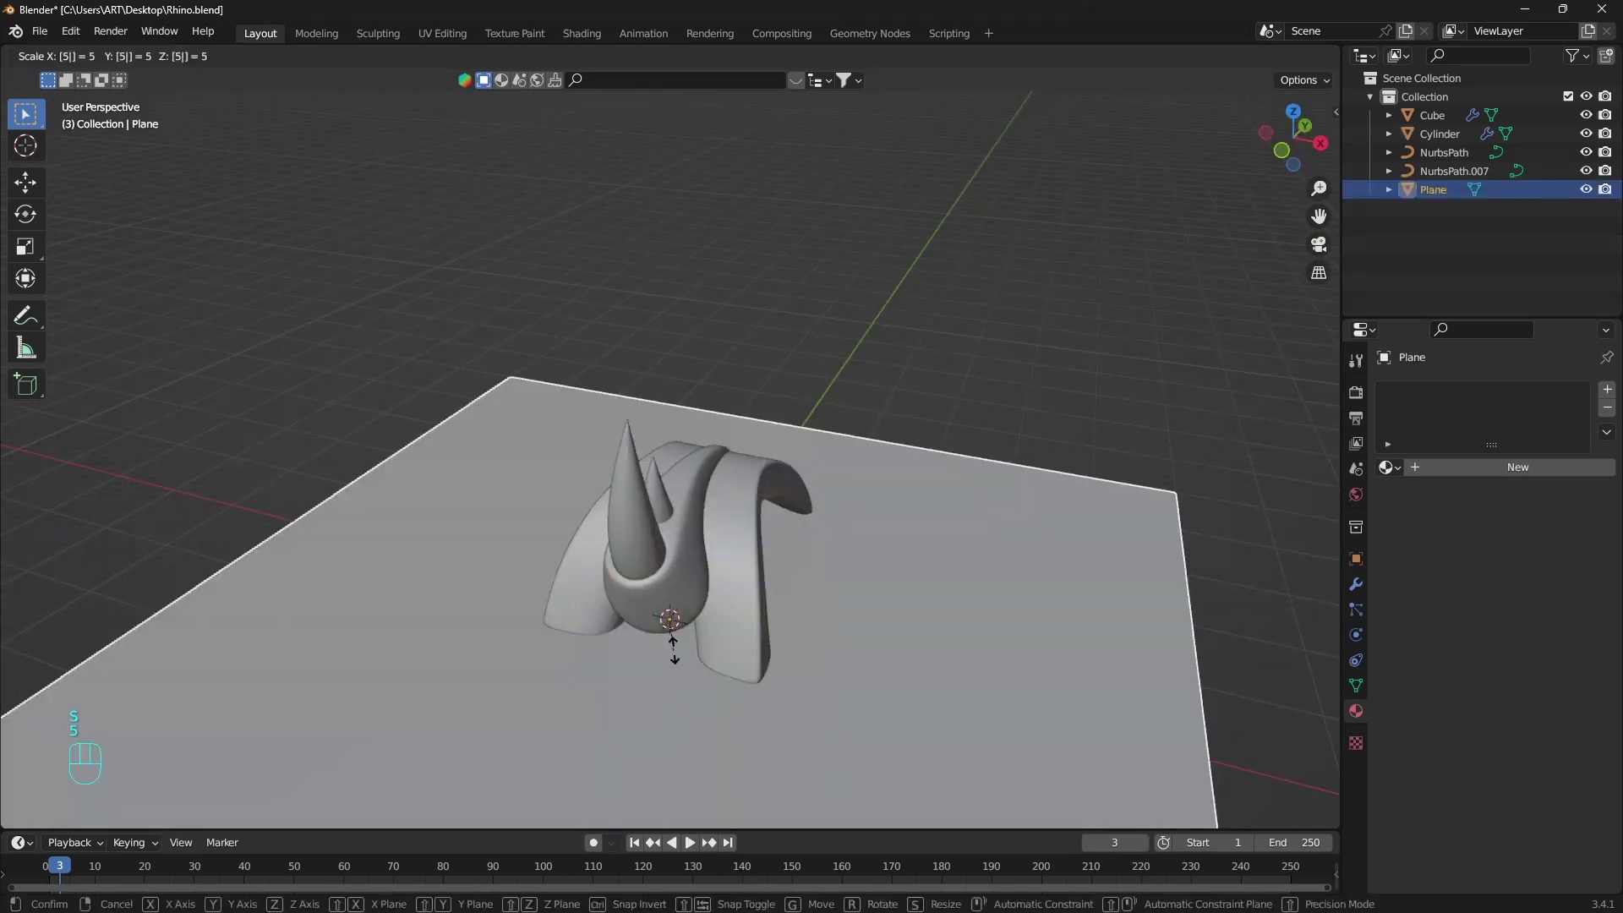
pyautogui.hotkey('shift', 'a')
pyautogui.click(651, 594)
# Set the output's X resolution to 1500 px.
pyautogui.click(1546, 414)
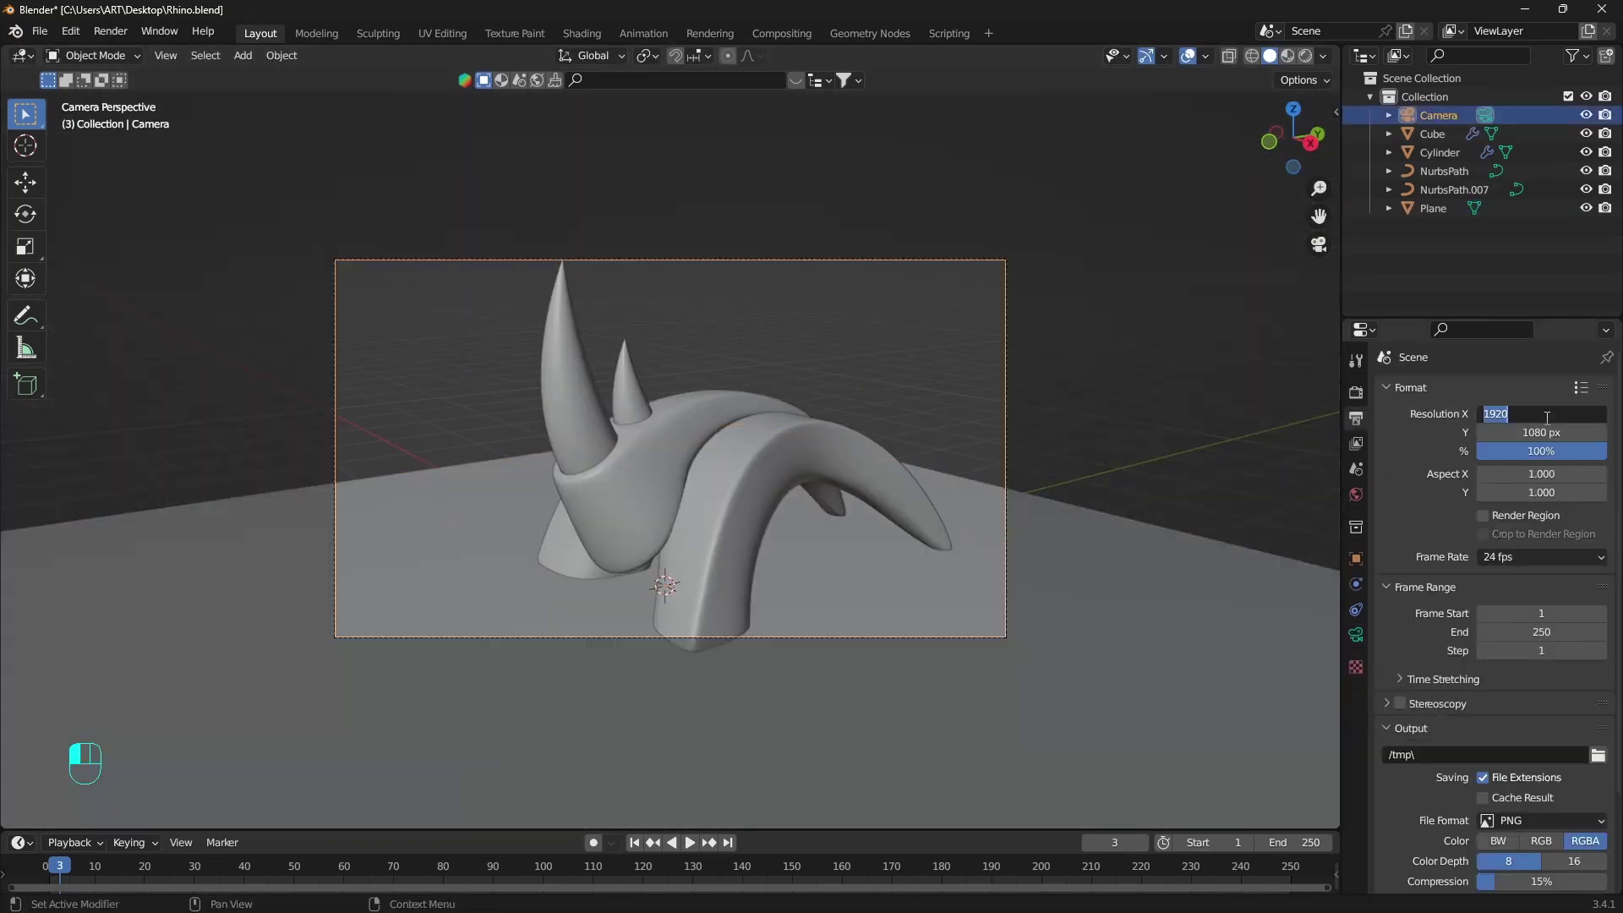
pyautogui.write('1500')
pyautogui.press('Return')
# Split the 3D viewport into two side by side and switch the new one to Rendered shading.
pyautogui.scroll(-1, 1183, 355)
pyautogui.moveTo(5, 49); pyautogui.dragTo(617, 120)
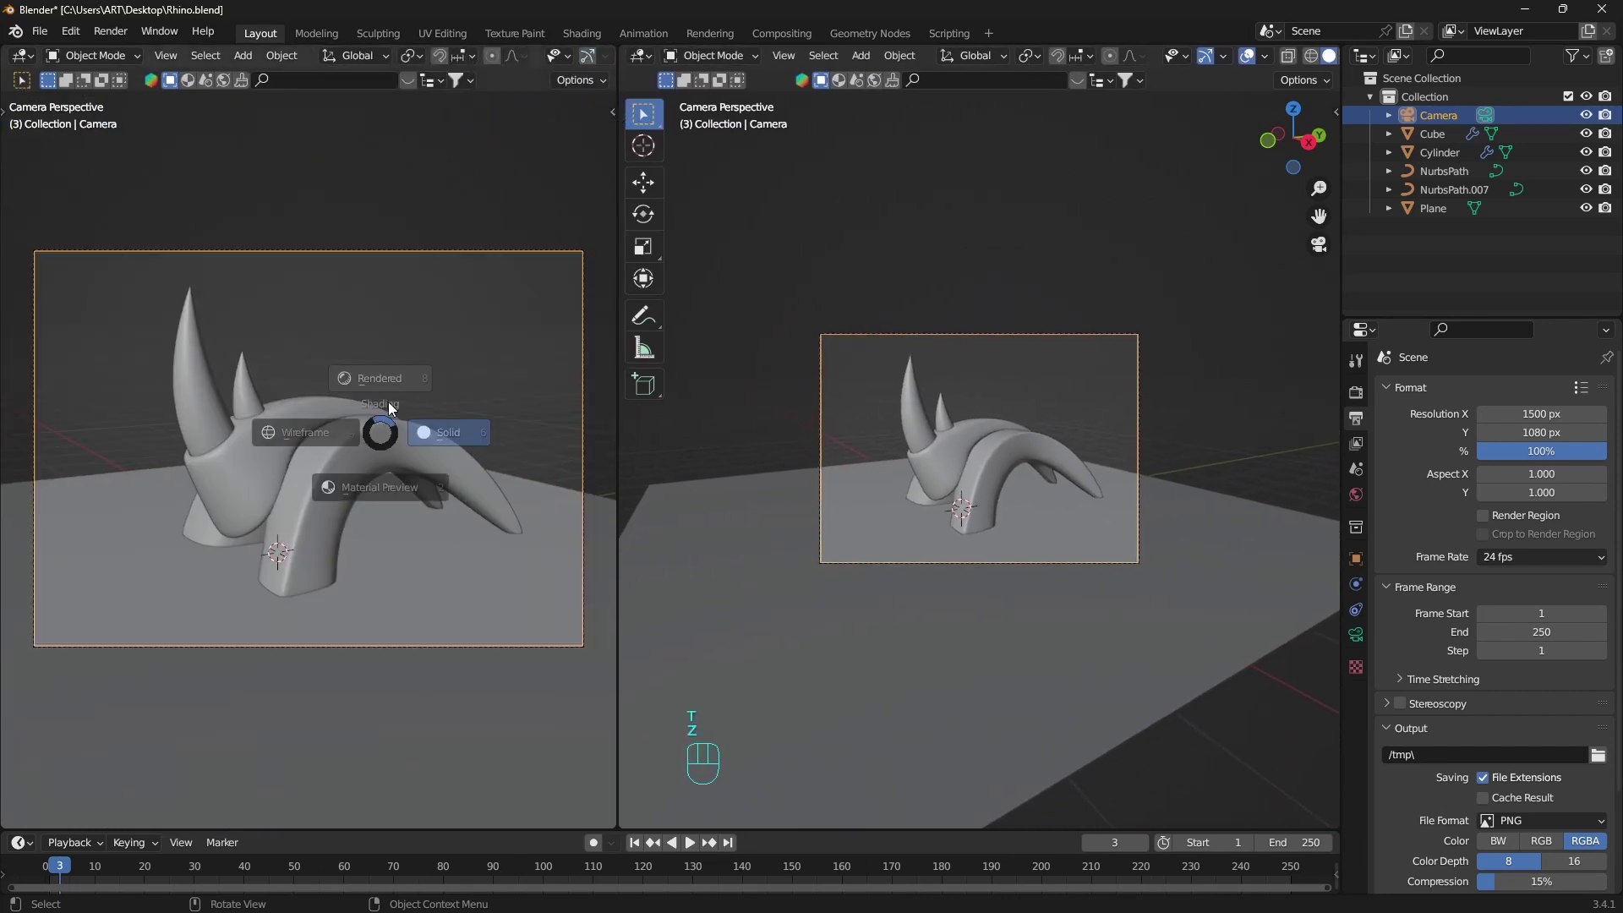
pyautogui.click(428, 428)
# Set the render engine to Cycles with GPU Compute as the device.
pyautogui.click(1355, 391)
pyautogui.click(1545, 389)
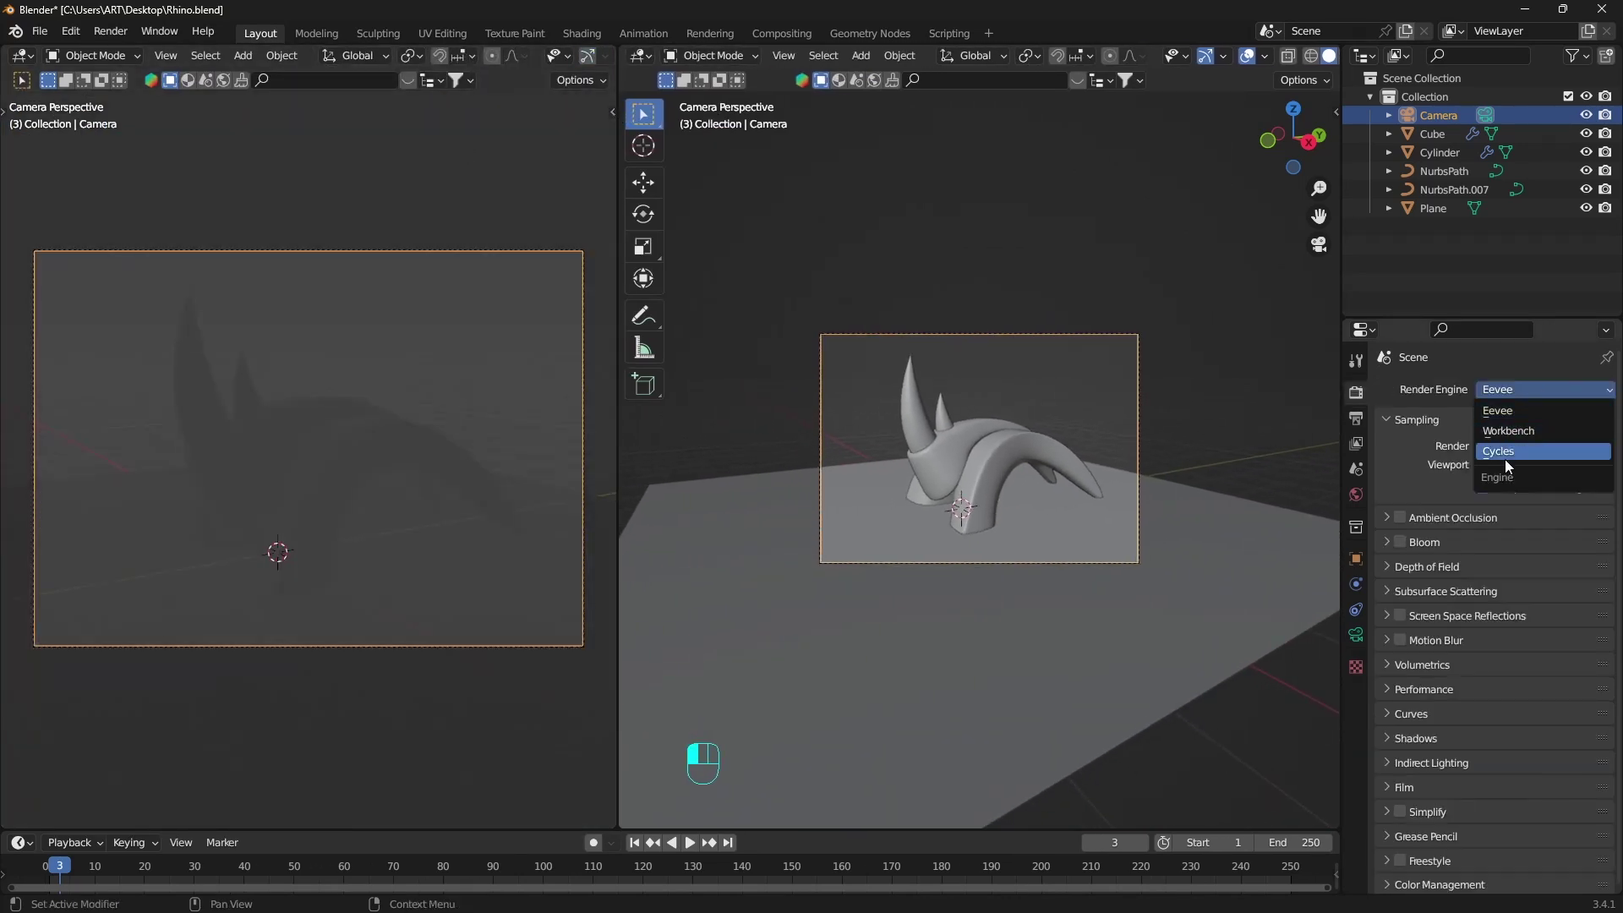
pyautogui.click(1504, 454)
pyautogui.click(1526, 436)
pyautogui.click(1514, 479)
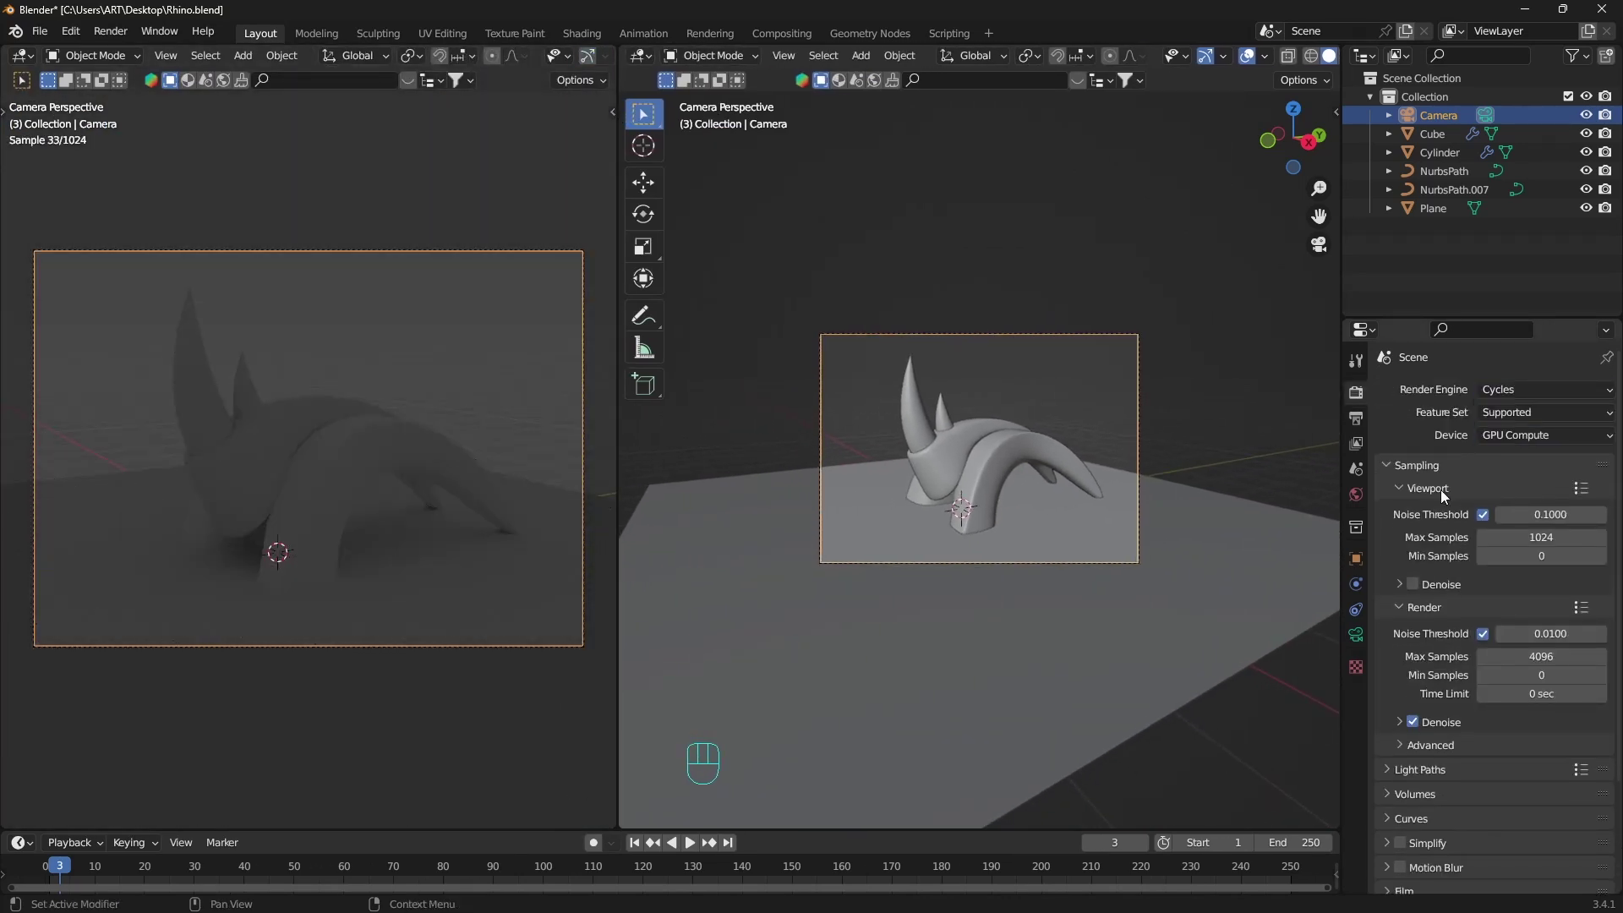
# Enable denoising for viewport sampling and choose a specific denoiser instead of Automatic.
pyautogui.click(1402, 585)
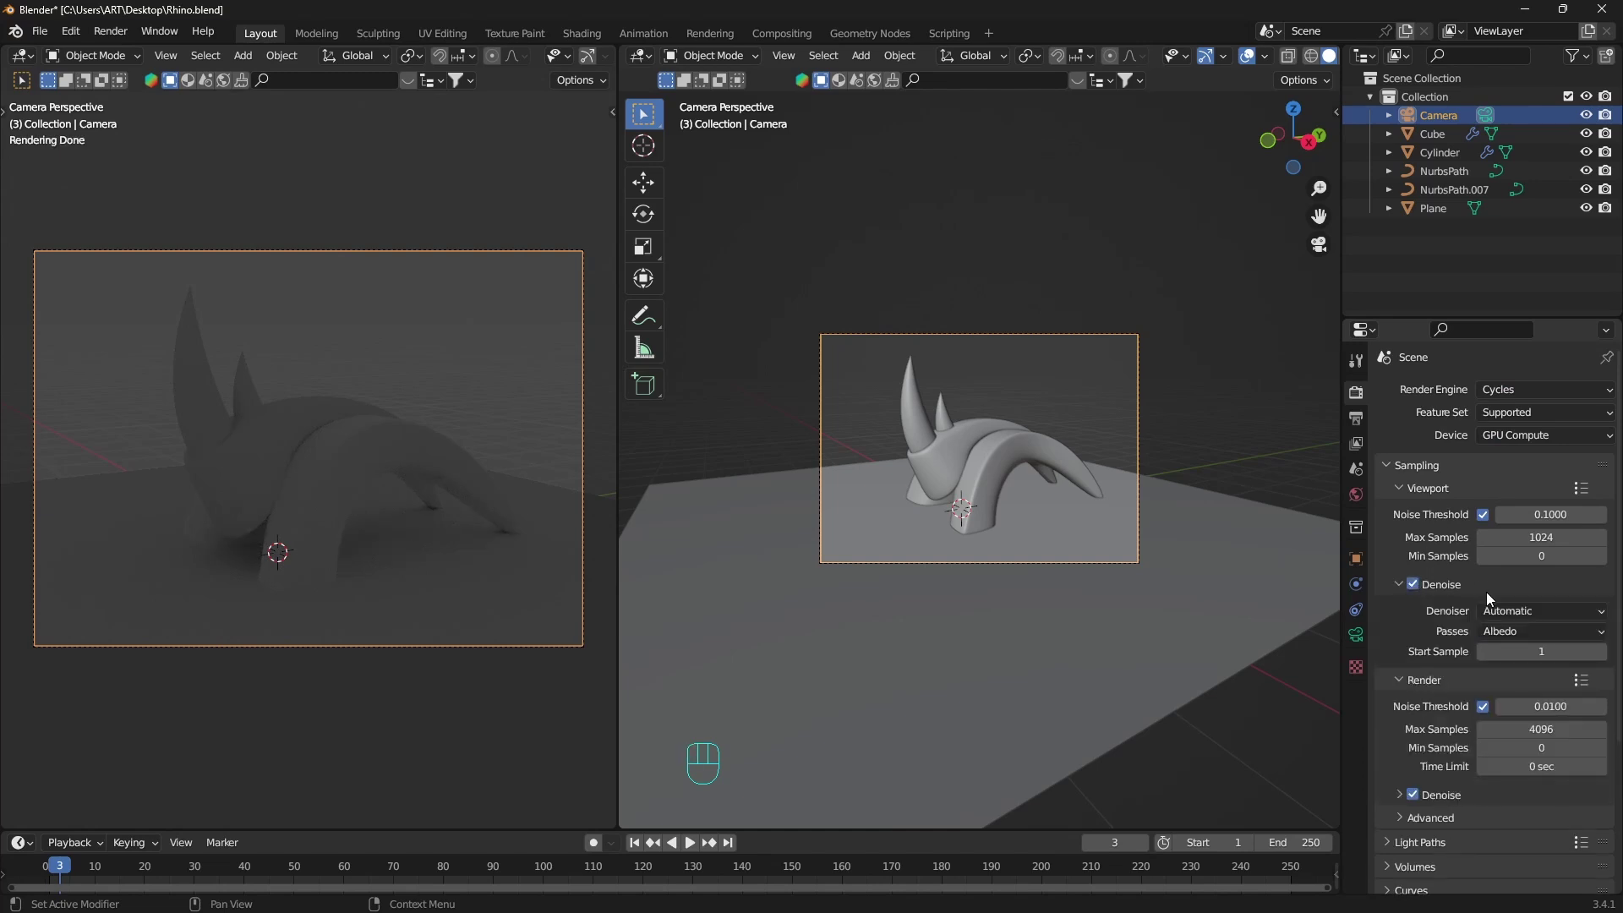
pyautogui.click(1508, 612)
pyautogui.click(1498, 648)
# Use an Environment Texture with the studio_small_04_2k.hdr image as the world background colour.
pyautogui.click(1356, 495)
pyautogui.click(1477, 502)
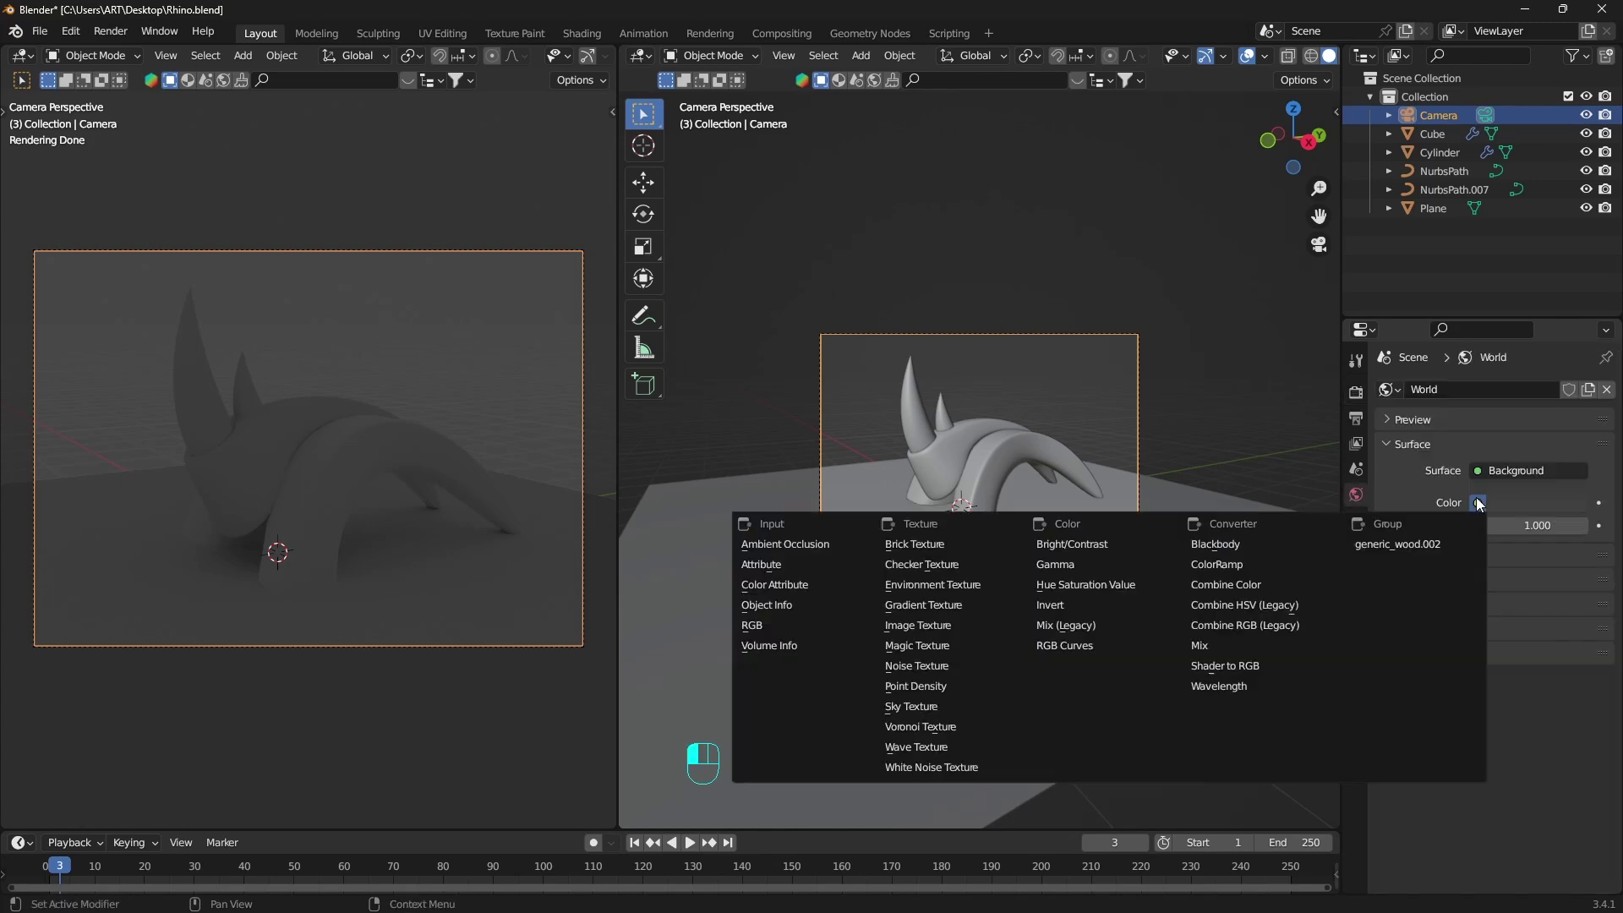
pyautogui.click(921, 585)
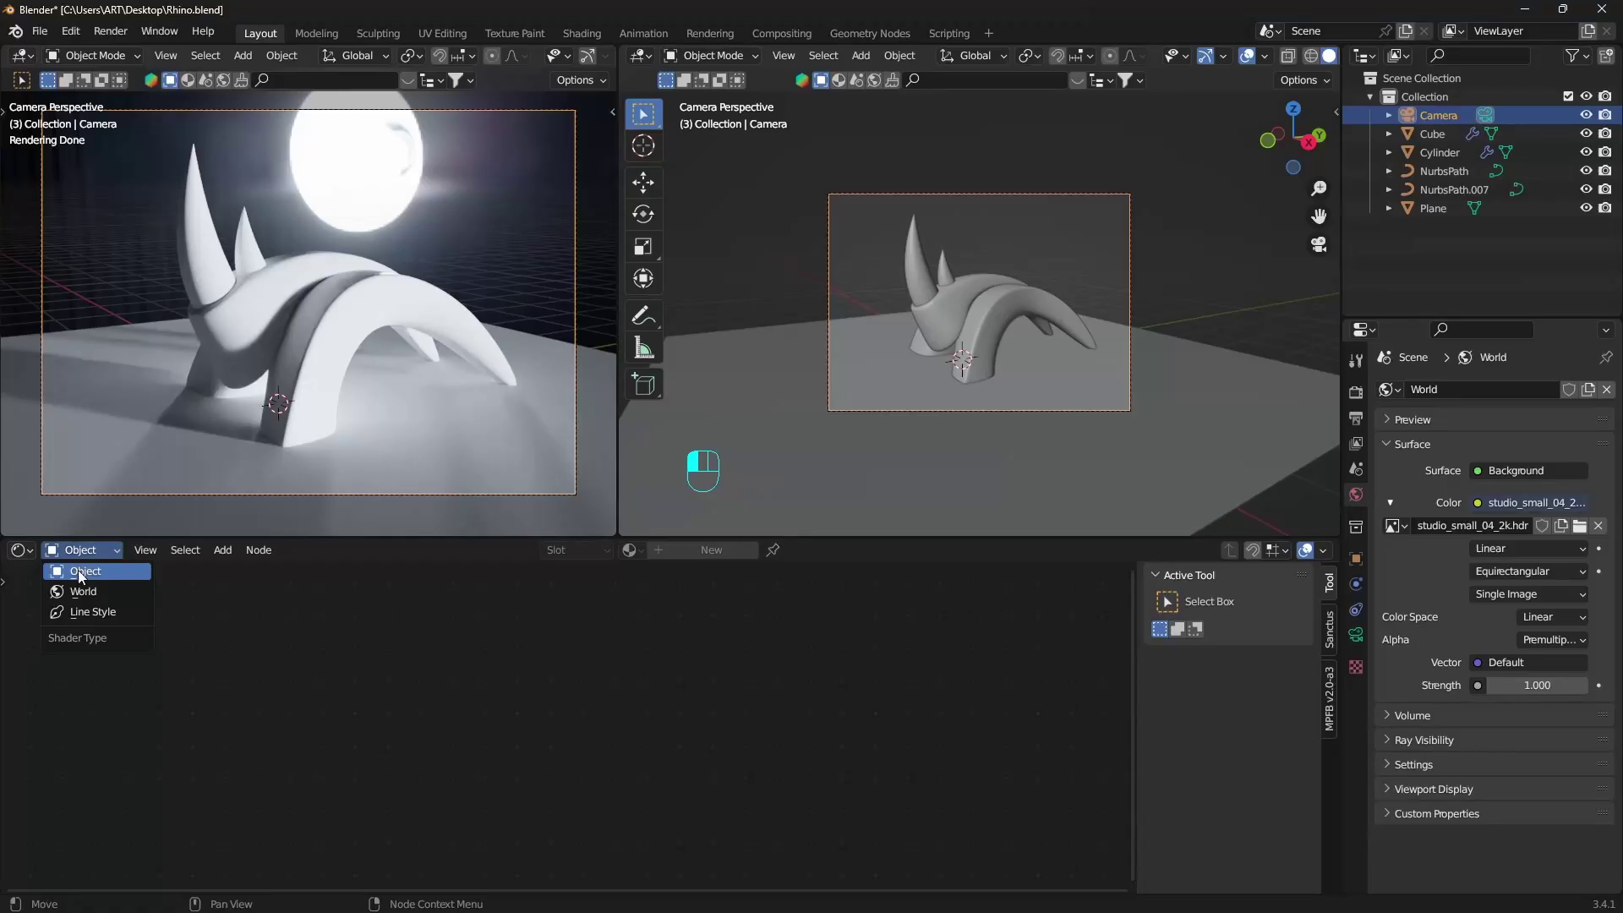
# Add Texture Coordinate and Mapping nodes to the world's environment texture and set the Z rotation to 291°.
pyautogui.click(78, 590)
pyautogui.hotkey('ctrl', 't')
pyautogui.moveTo(411, 738); pyautogui.dragTo(612, 614, button='middle')
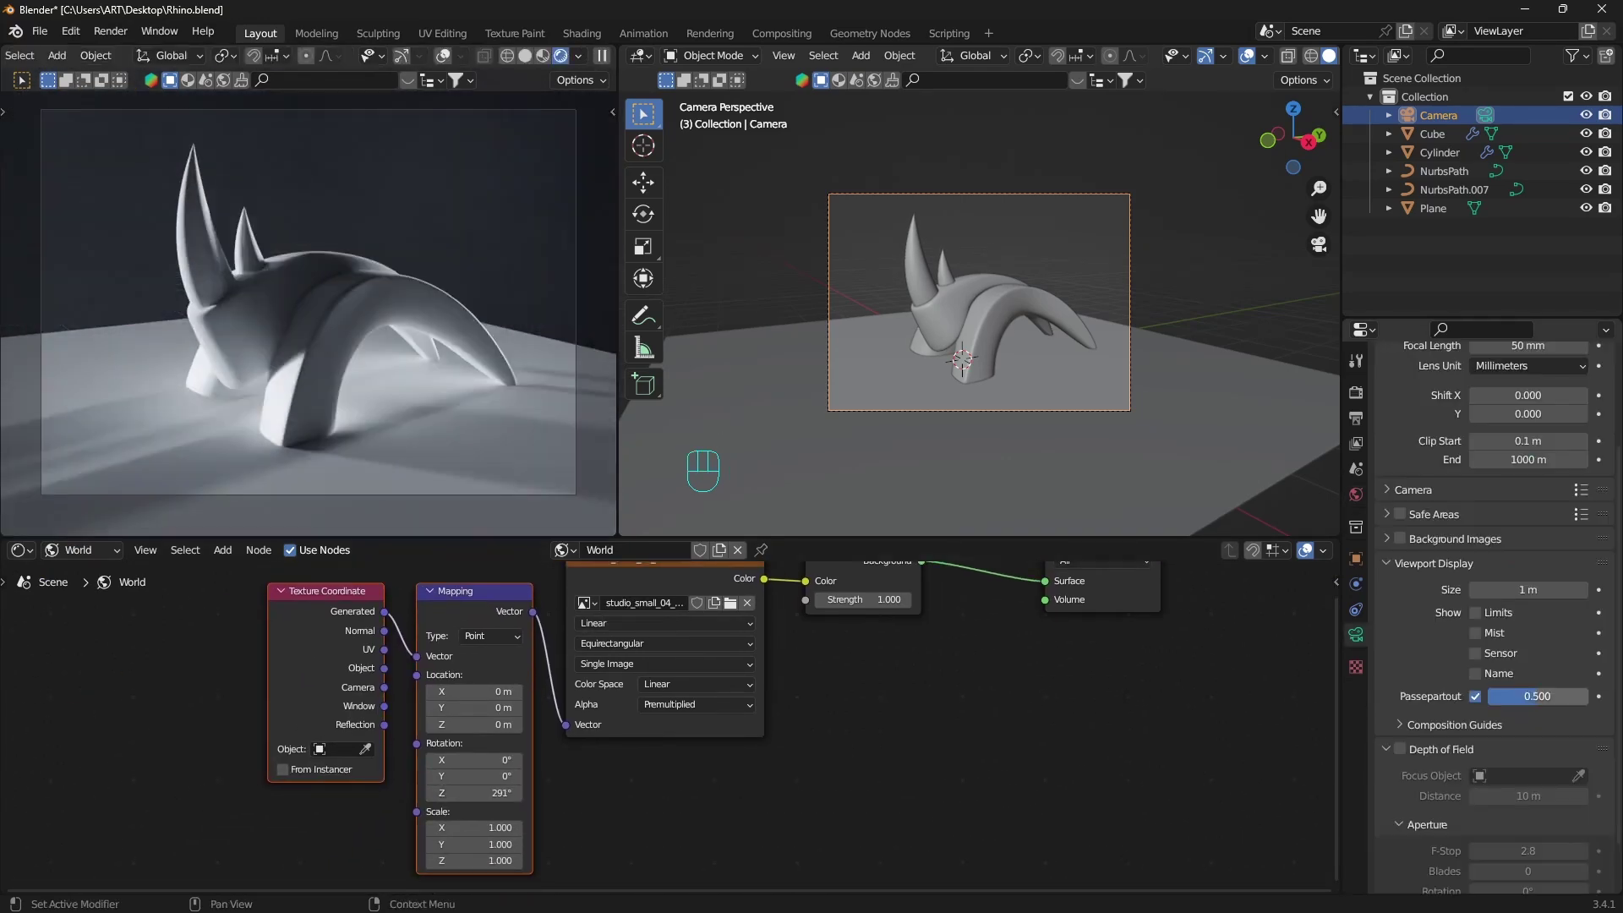
# Raise the camera's passepartout to full opacity and give the ground plane a black material with roughness about 0.44.
pyautogui.moveTo(1536, 696); pyautogui.dragTo(1585, 696)
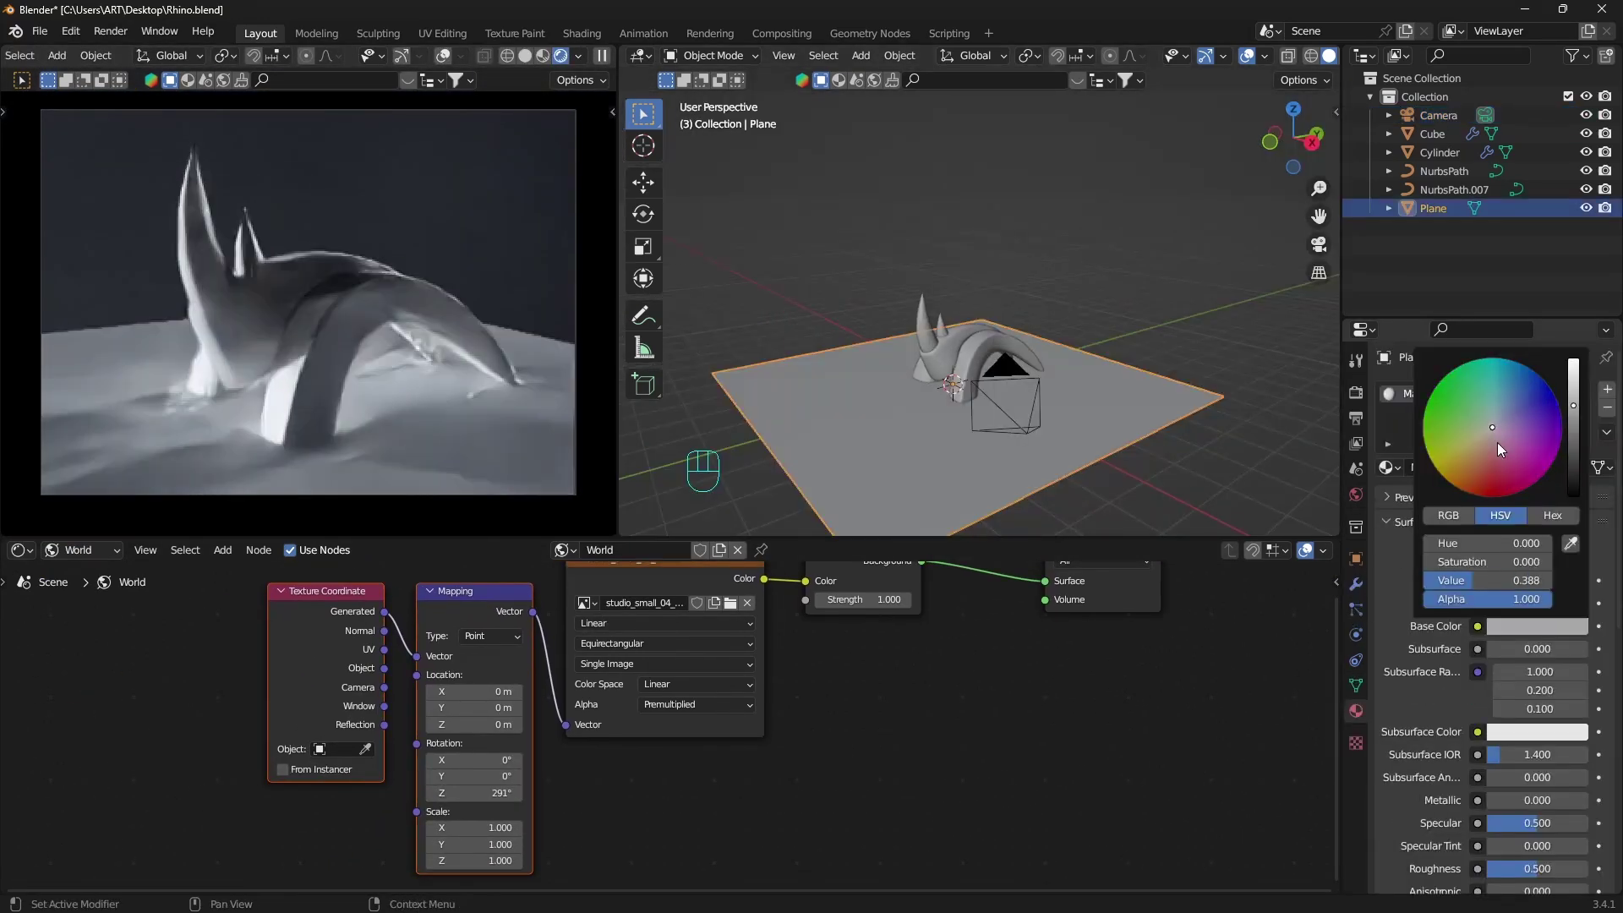
pyautogui.scroll(-5, 1498, 443)
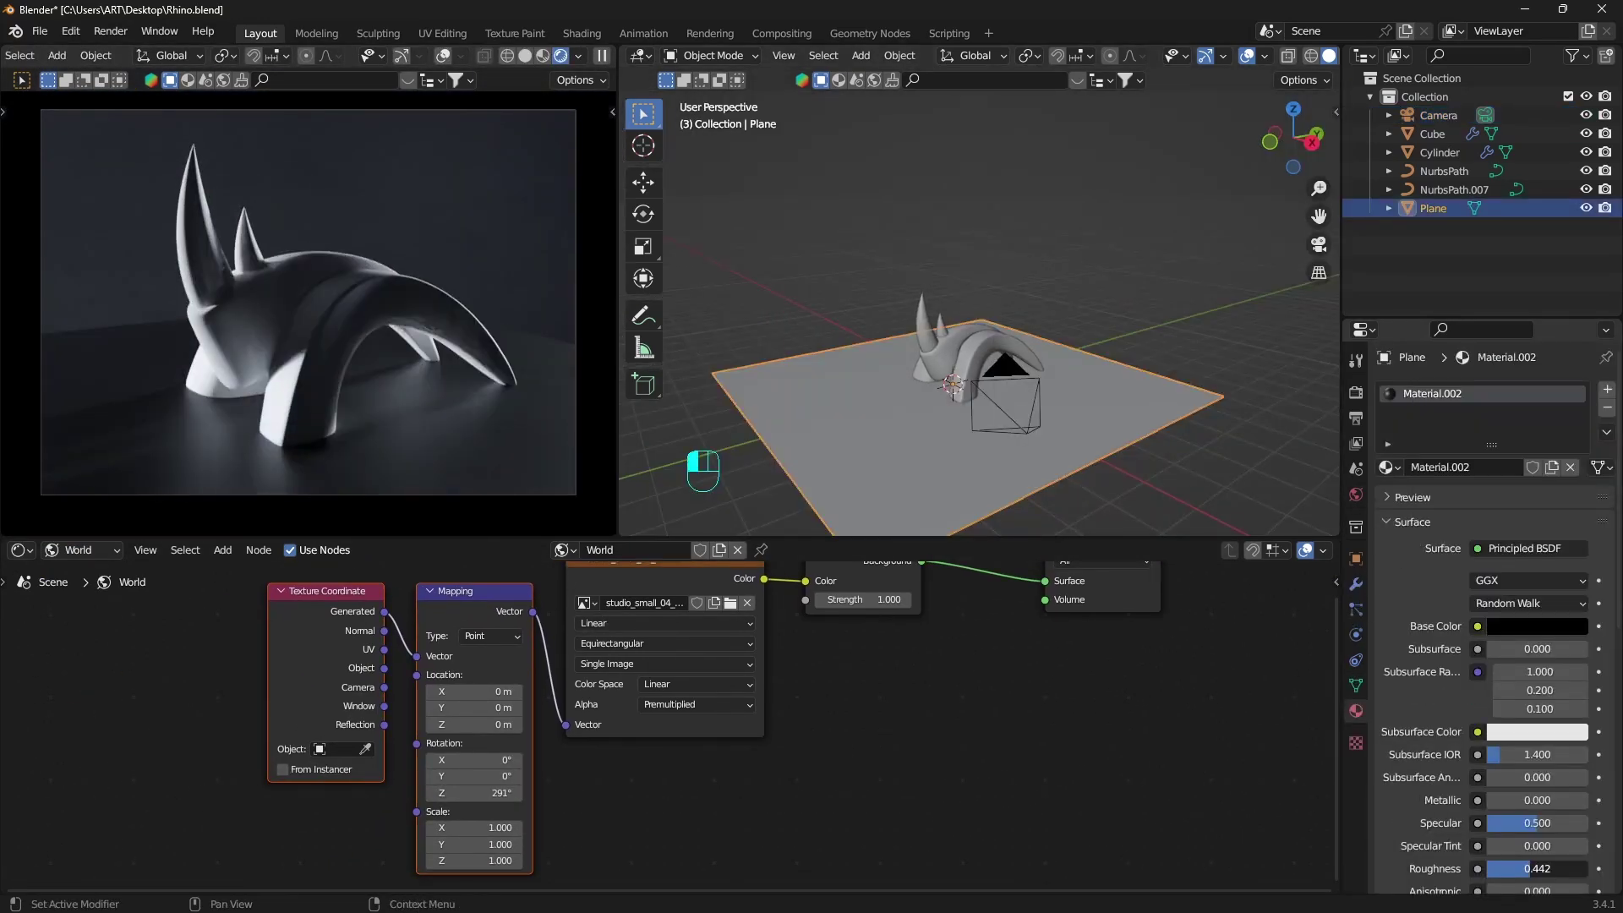
# Add an area light at the scene's centre and move it straight up along Z above the rhino.
pyautogui.hotkey('shift', 'a')
pyautogui.moveTo(949, 296)
pyautogui.click(1085, 353)
pyautogui.press('g')
pyautogui.press('z')
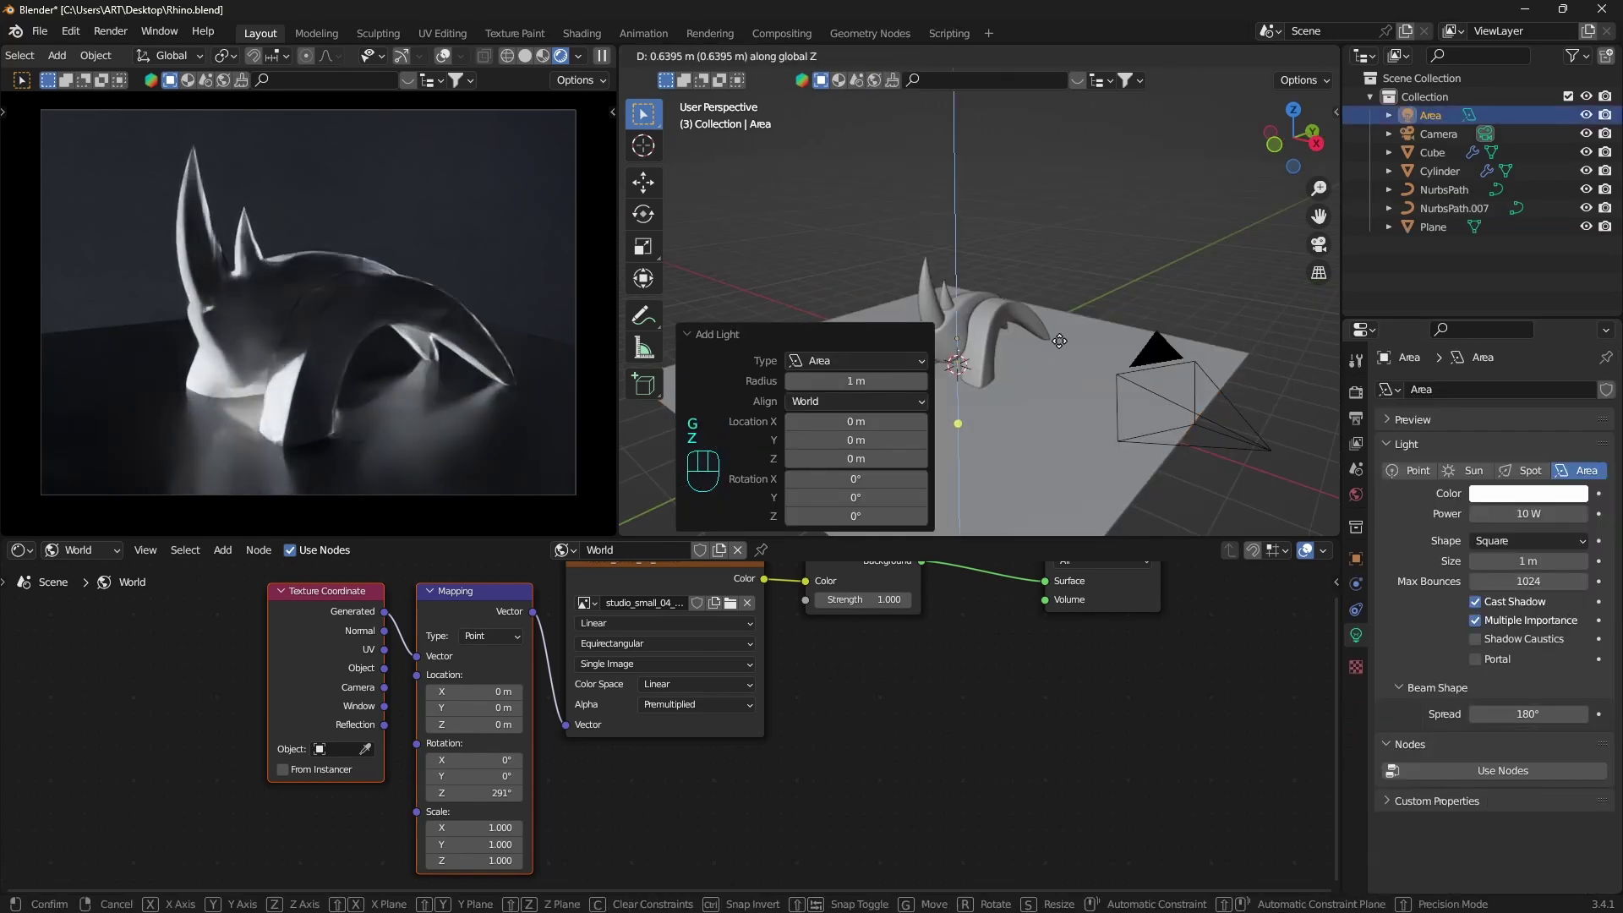
# Set the overhead area light's power to 84 W and enlarge its emitting area.
pyautogui.rightClick(1090, 196)
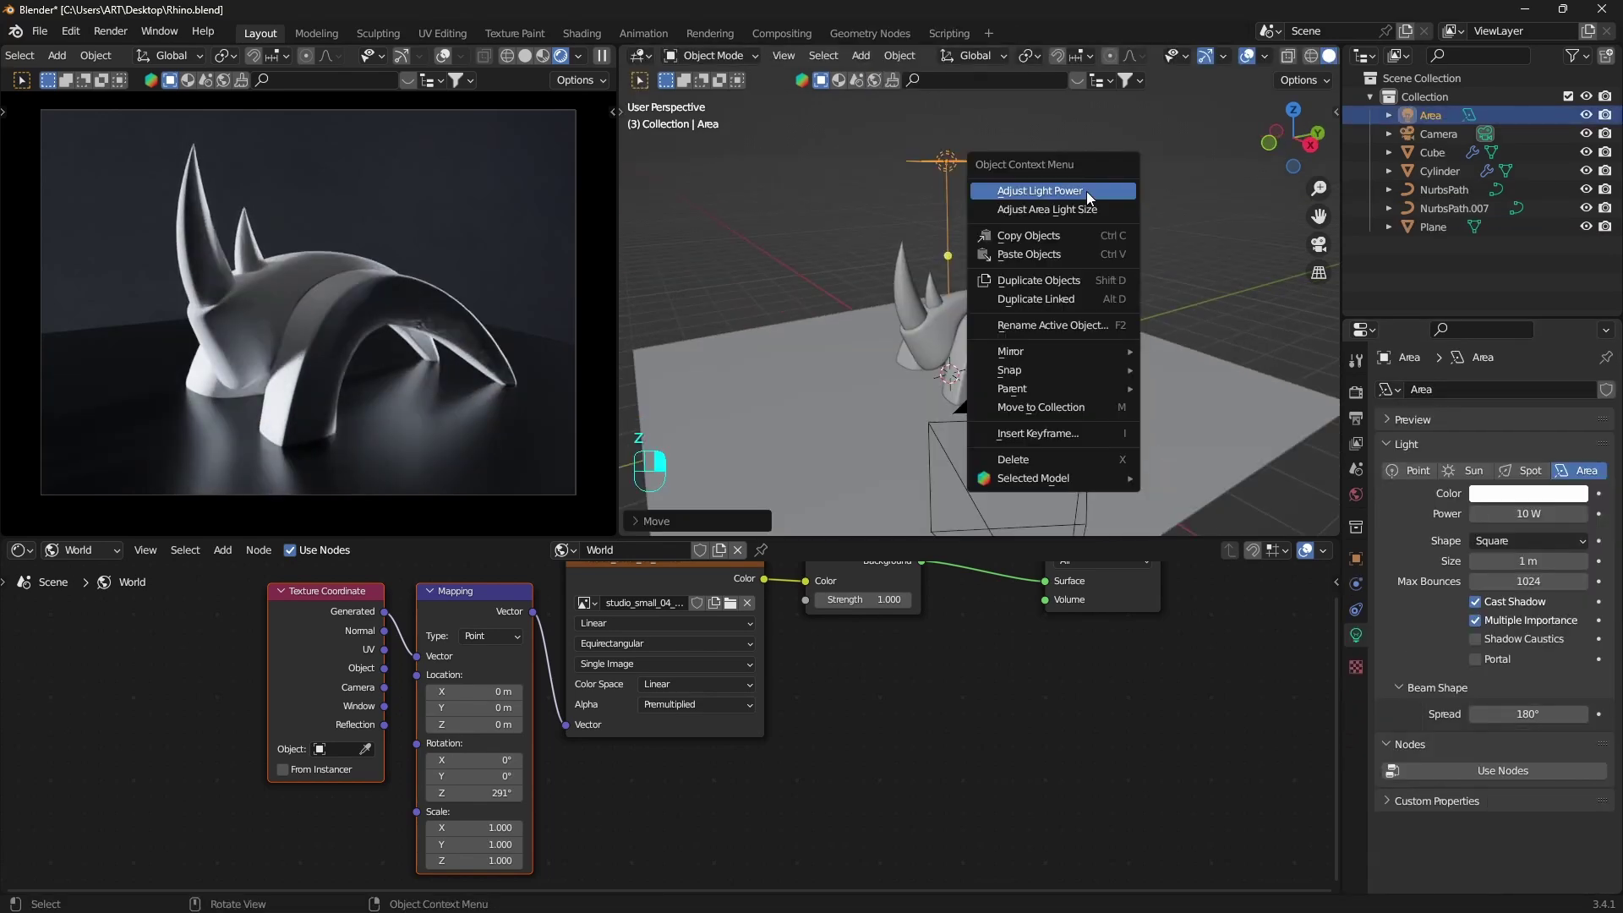
pyautogui.click(1090, 196)
pyautogui.click(1147, 203)
pyautogui.rightClick(1148, 204)
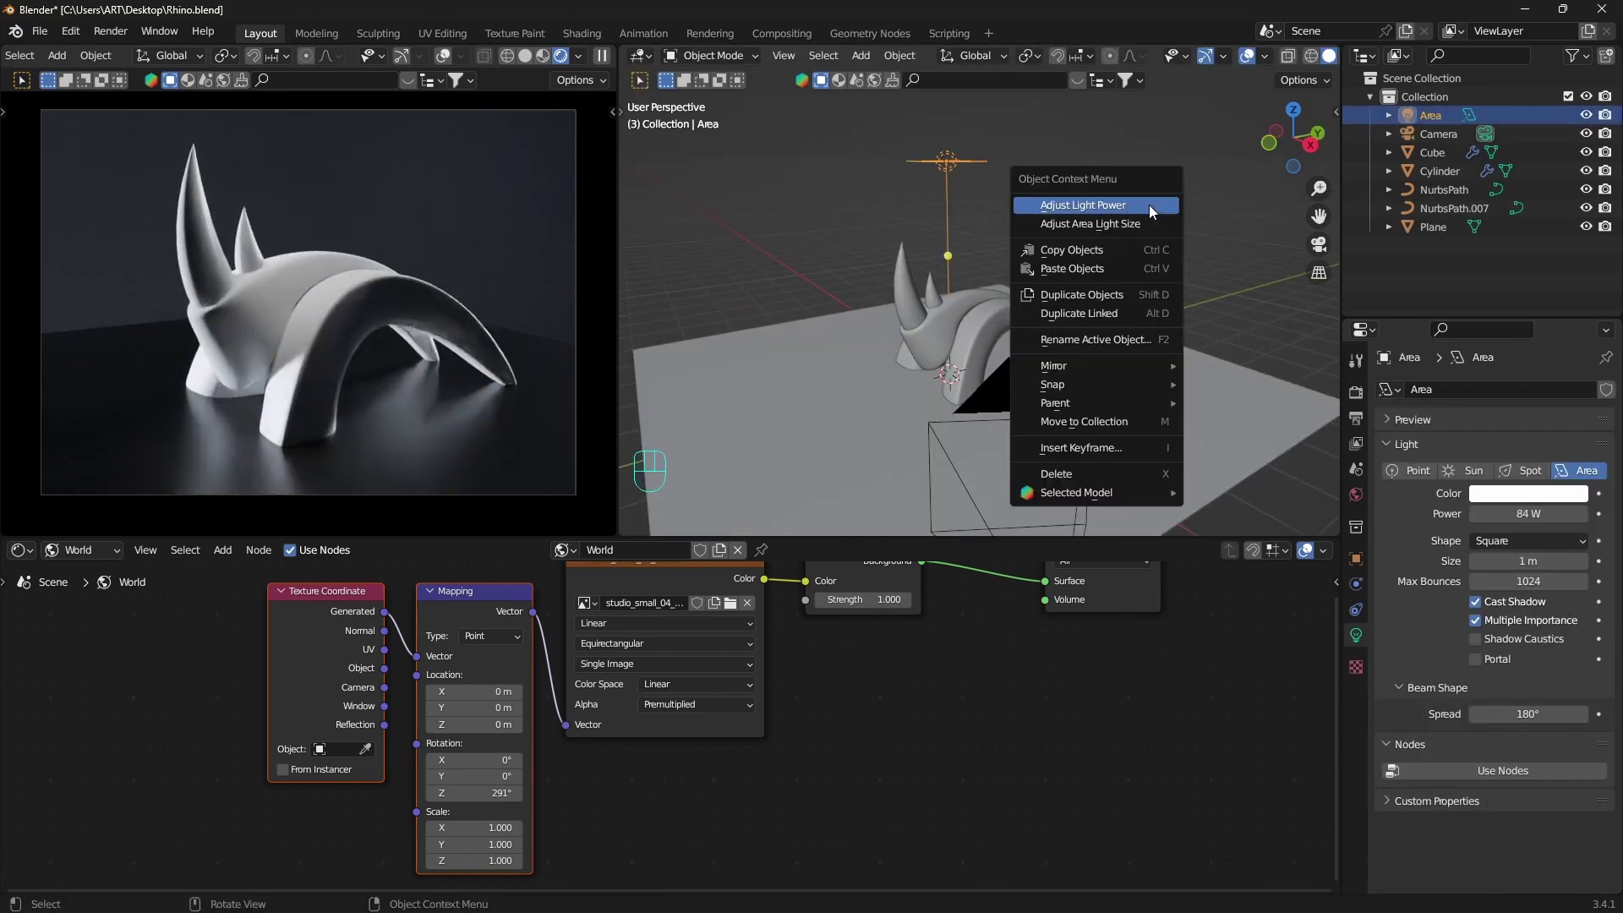
pyautogui.click(1115, 223)
pyautogui.click(1280, 227)
# Duplicate the area light to the opposite side of the ground plane and rotate the copy toward the rhino.
pyautogui.scroll(-2, 1082, 224)
pyautogui.moveTo(1080, 223); pyautogui.dragTo(1021, 223, button='middle')
pyautogui.hotkey('shift', 'd')
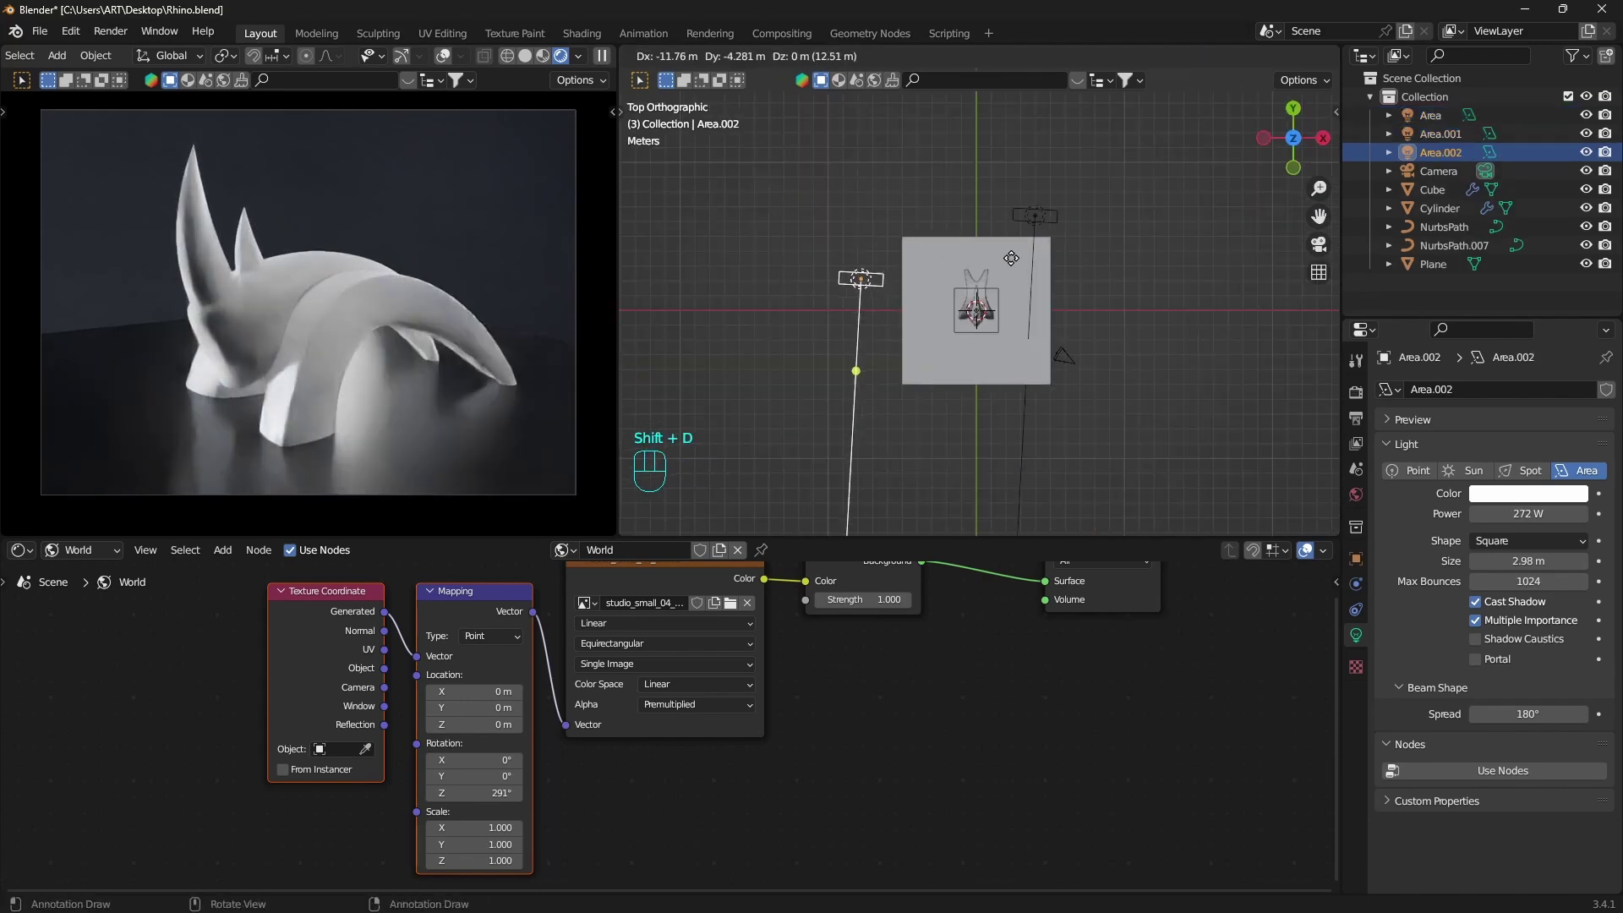
pyautogui.click(1098, 469)
pyautogui.press('r')
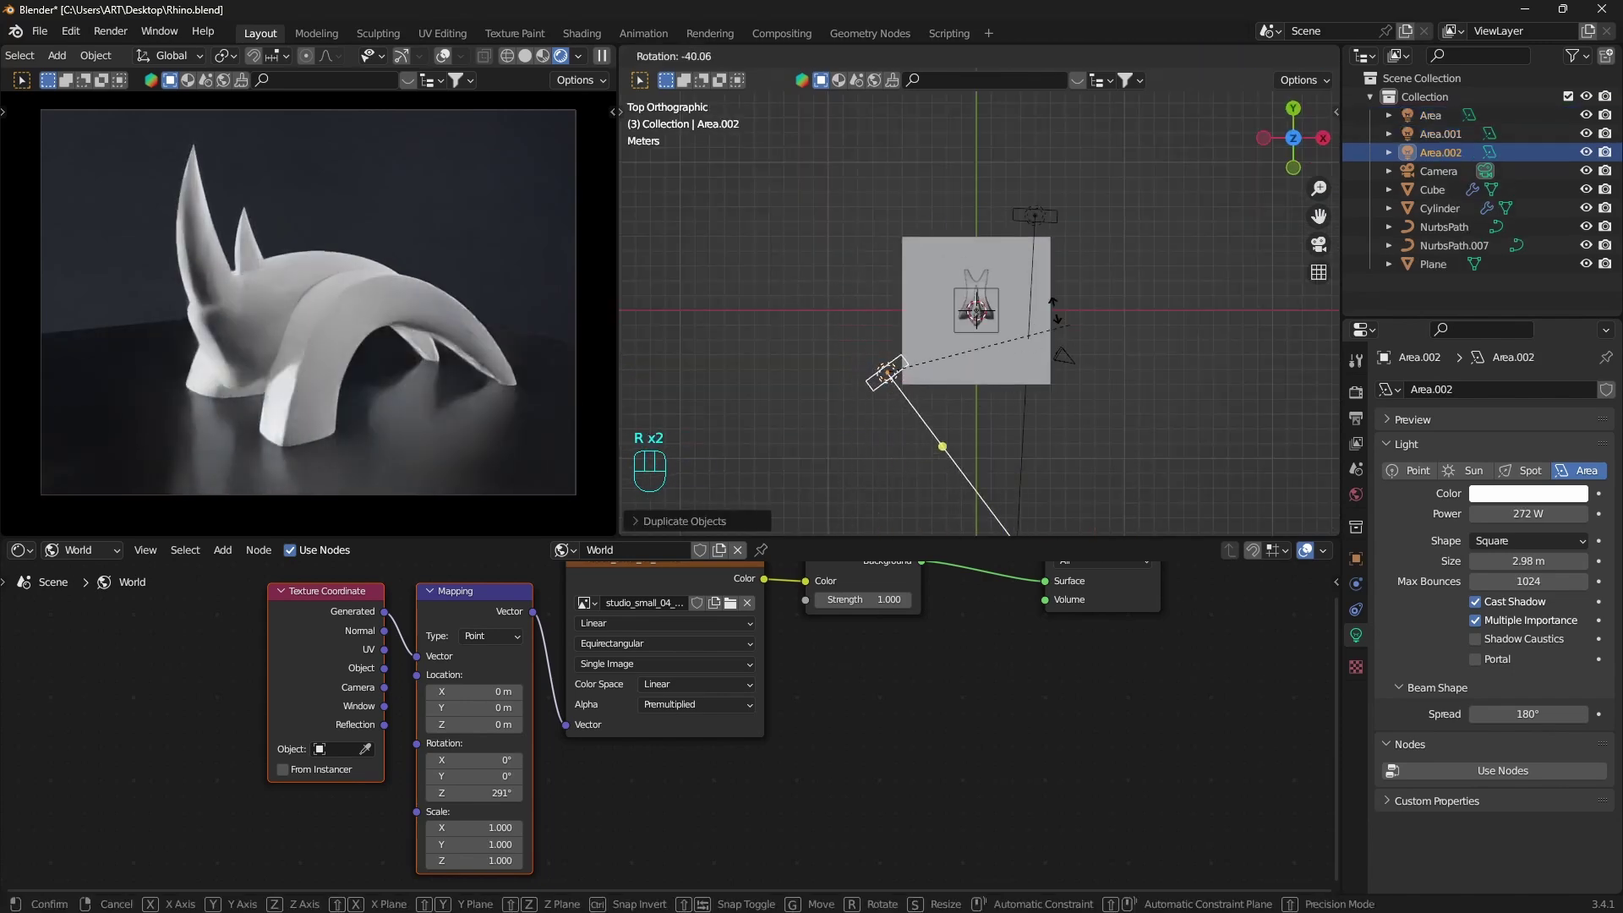
pyautogui.click(992, 373)
pyautogui.rightClick(992, 373)
pyautogui.click(992, 373)
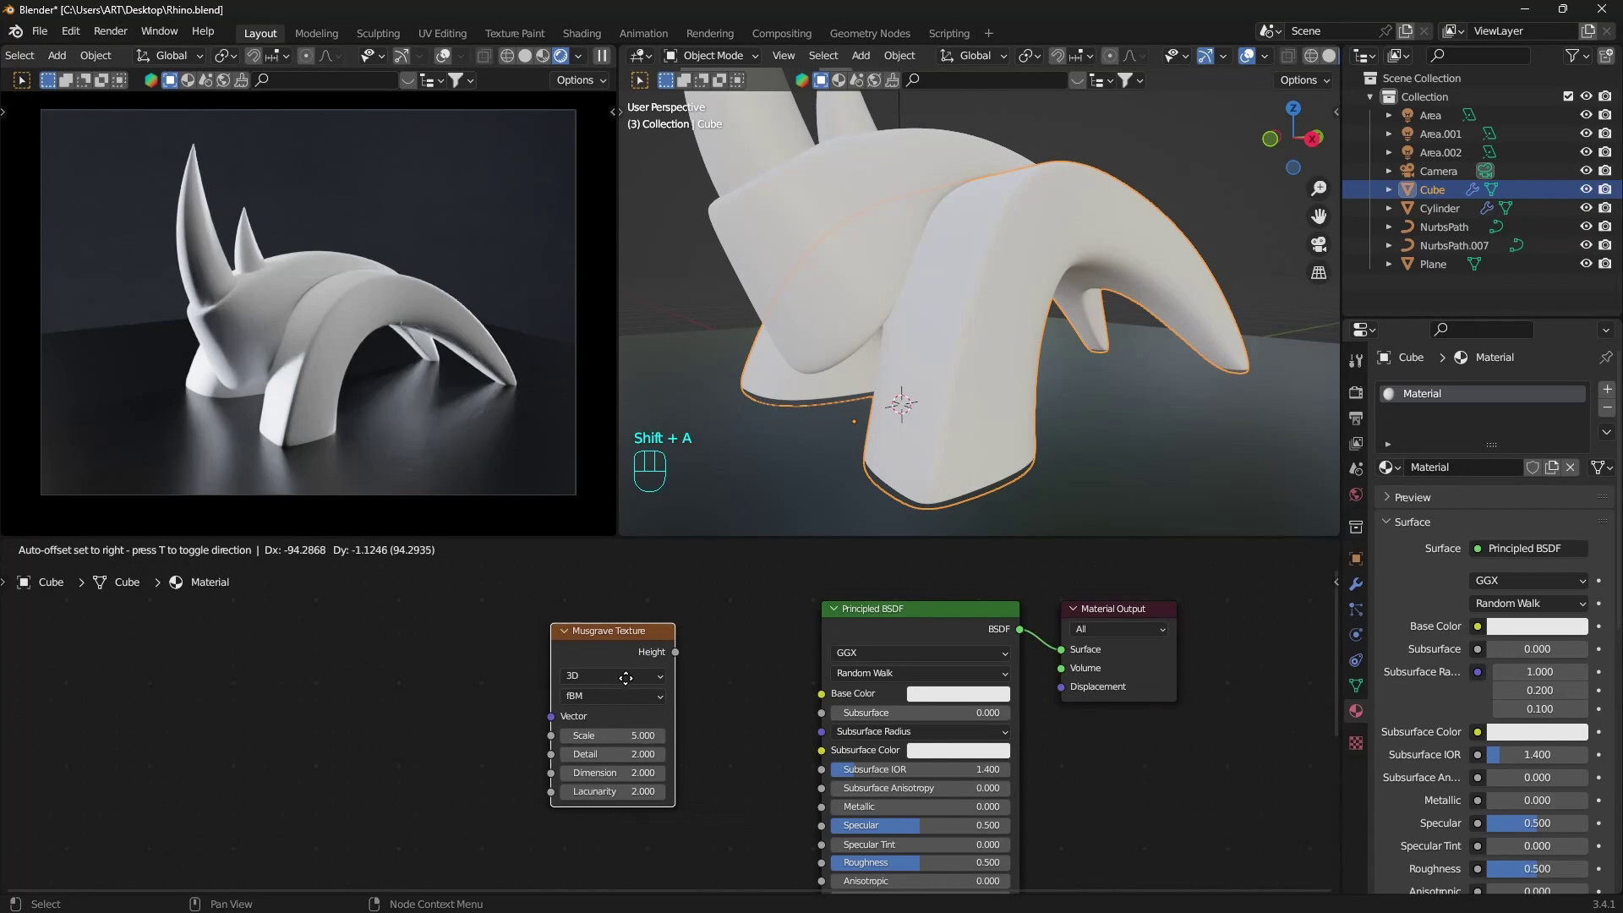
# Drive the legs' Base Color with a Musgrave Texture mapped by Object coordinates, and apply the scale of all rhino parts.
pyautogui.click(626, 676)
pyautogui.hotkey('ctrl', 't')
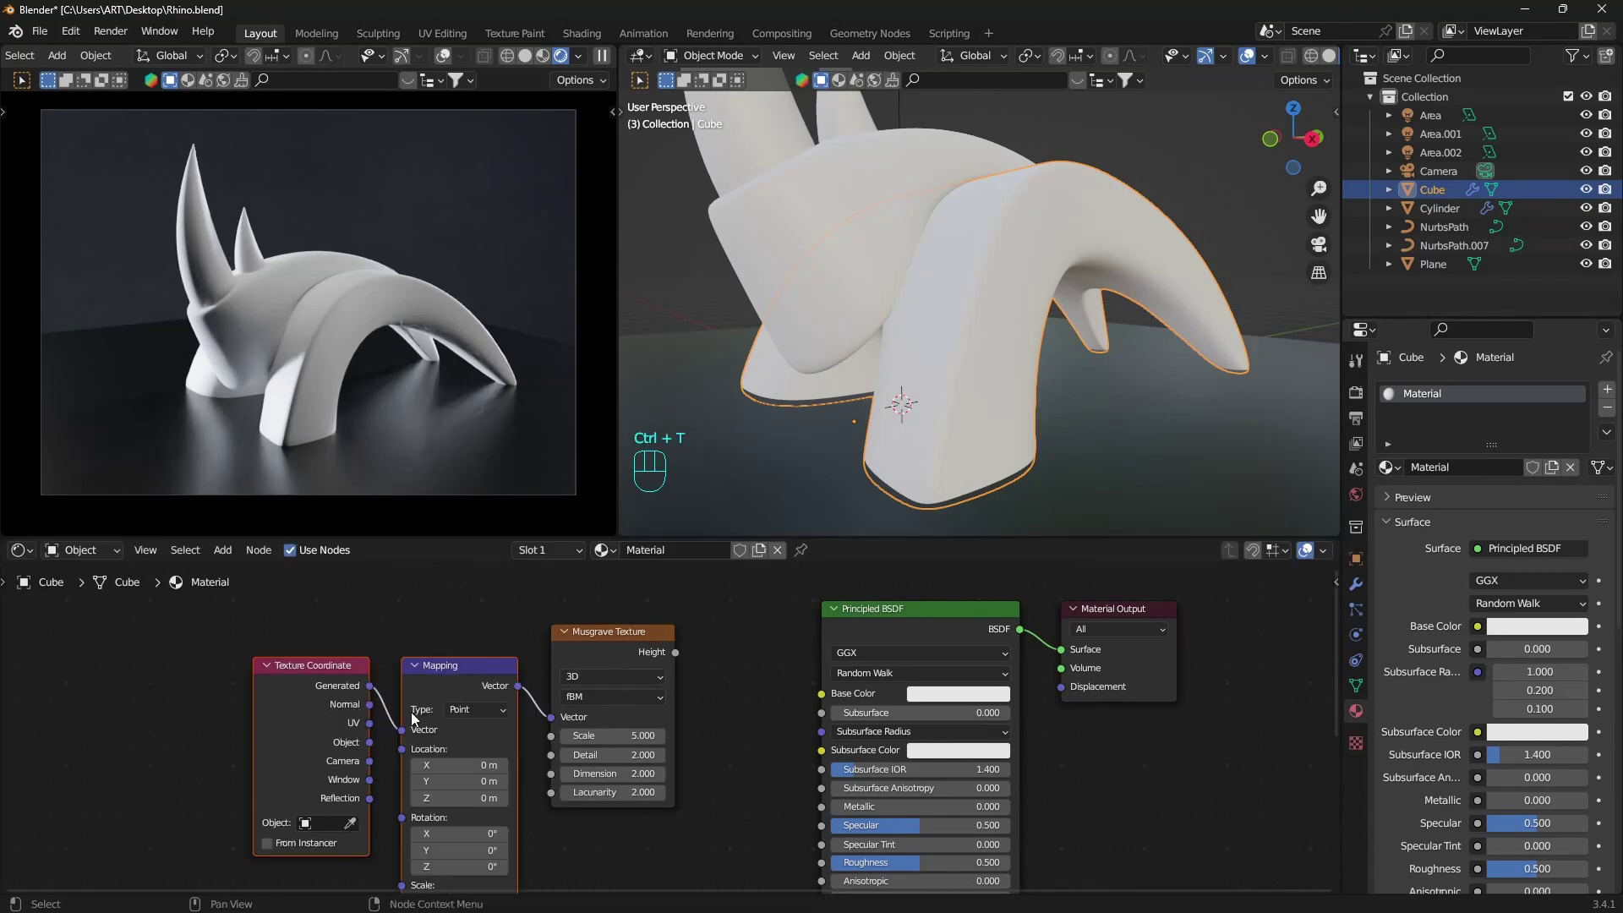
pyautogui.moveTo(414, 735); pyautogui.dragTo(402, 729)
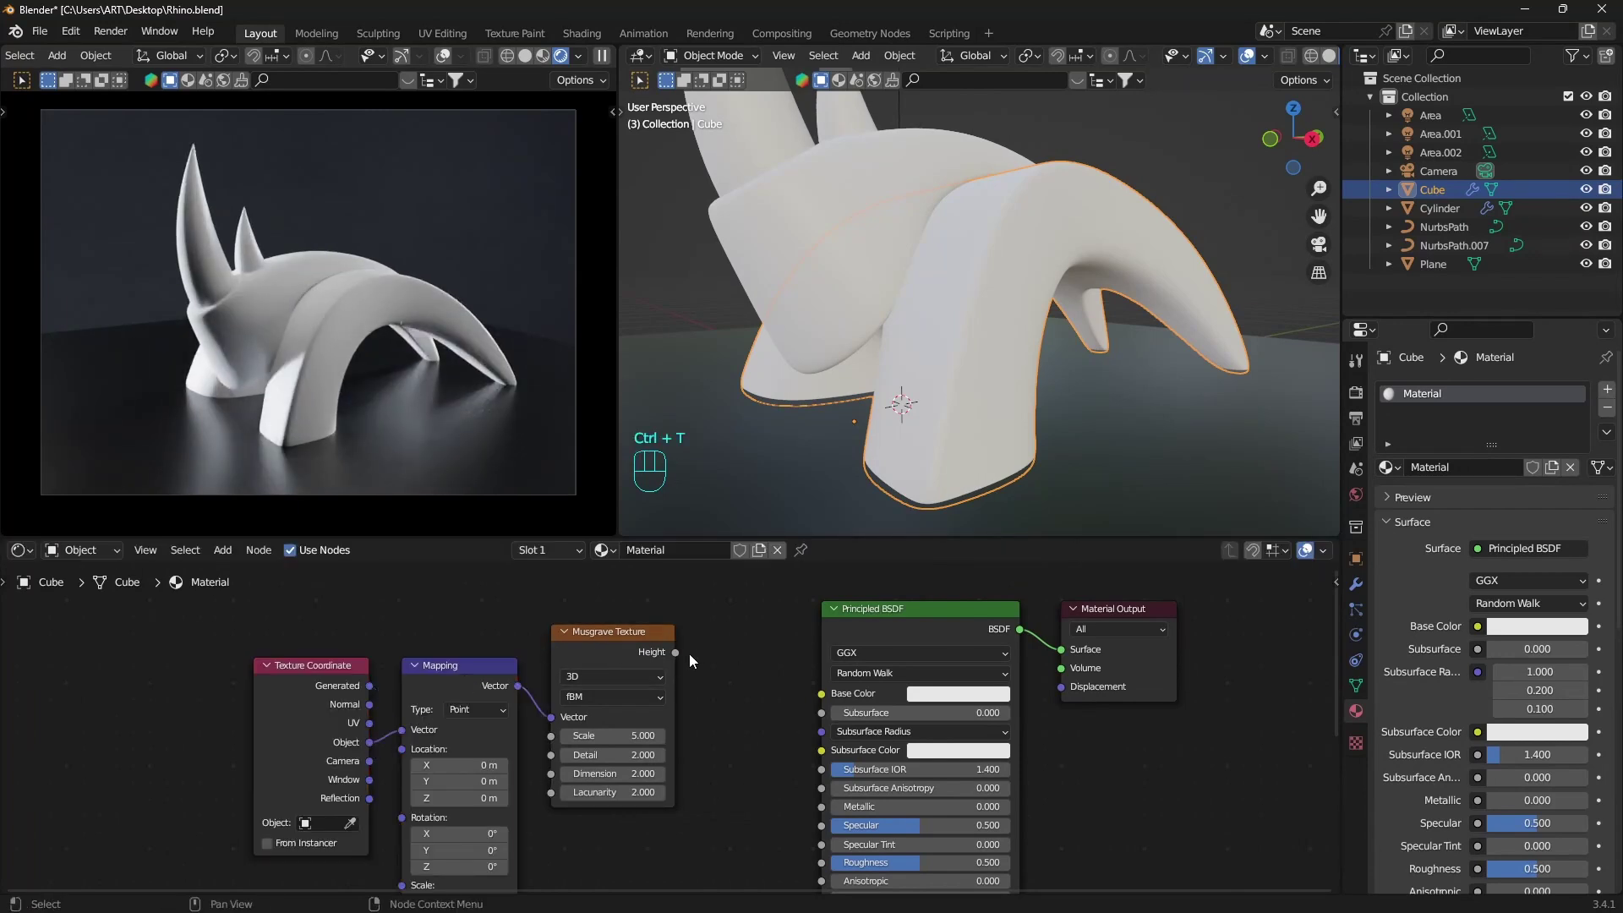
pyautogui.moveTo(676, 652); pyautogui.dragTo(822, 693)
pyautogui.hotkey('ctrl', 'a')
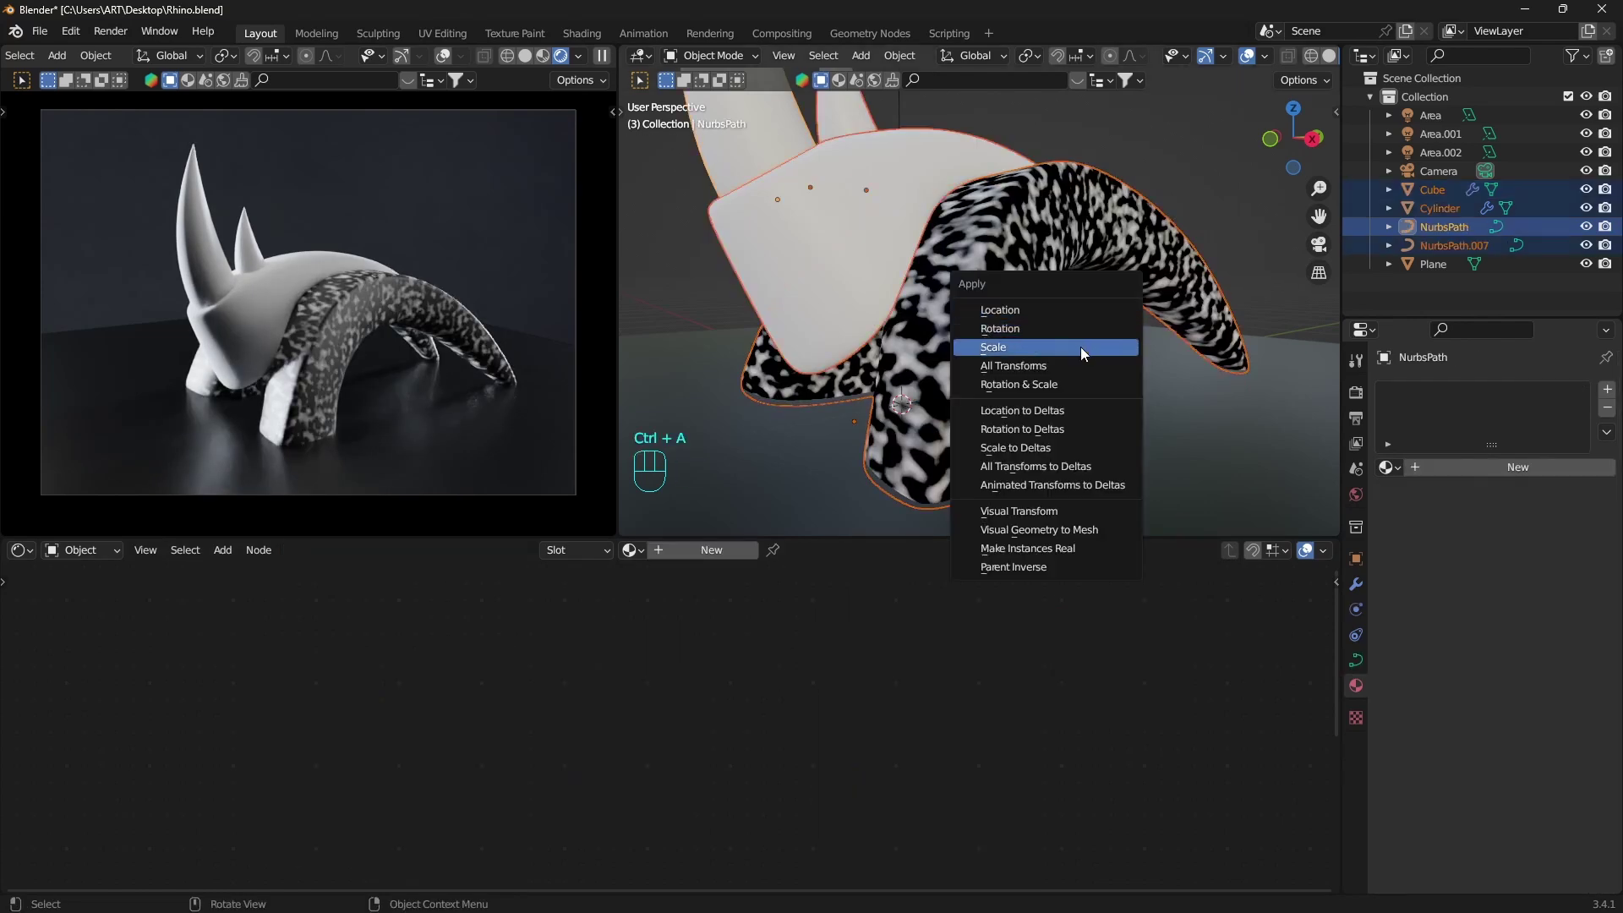
pyautogui.click(1080, 347)
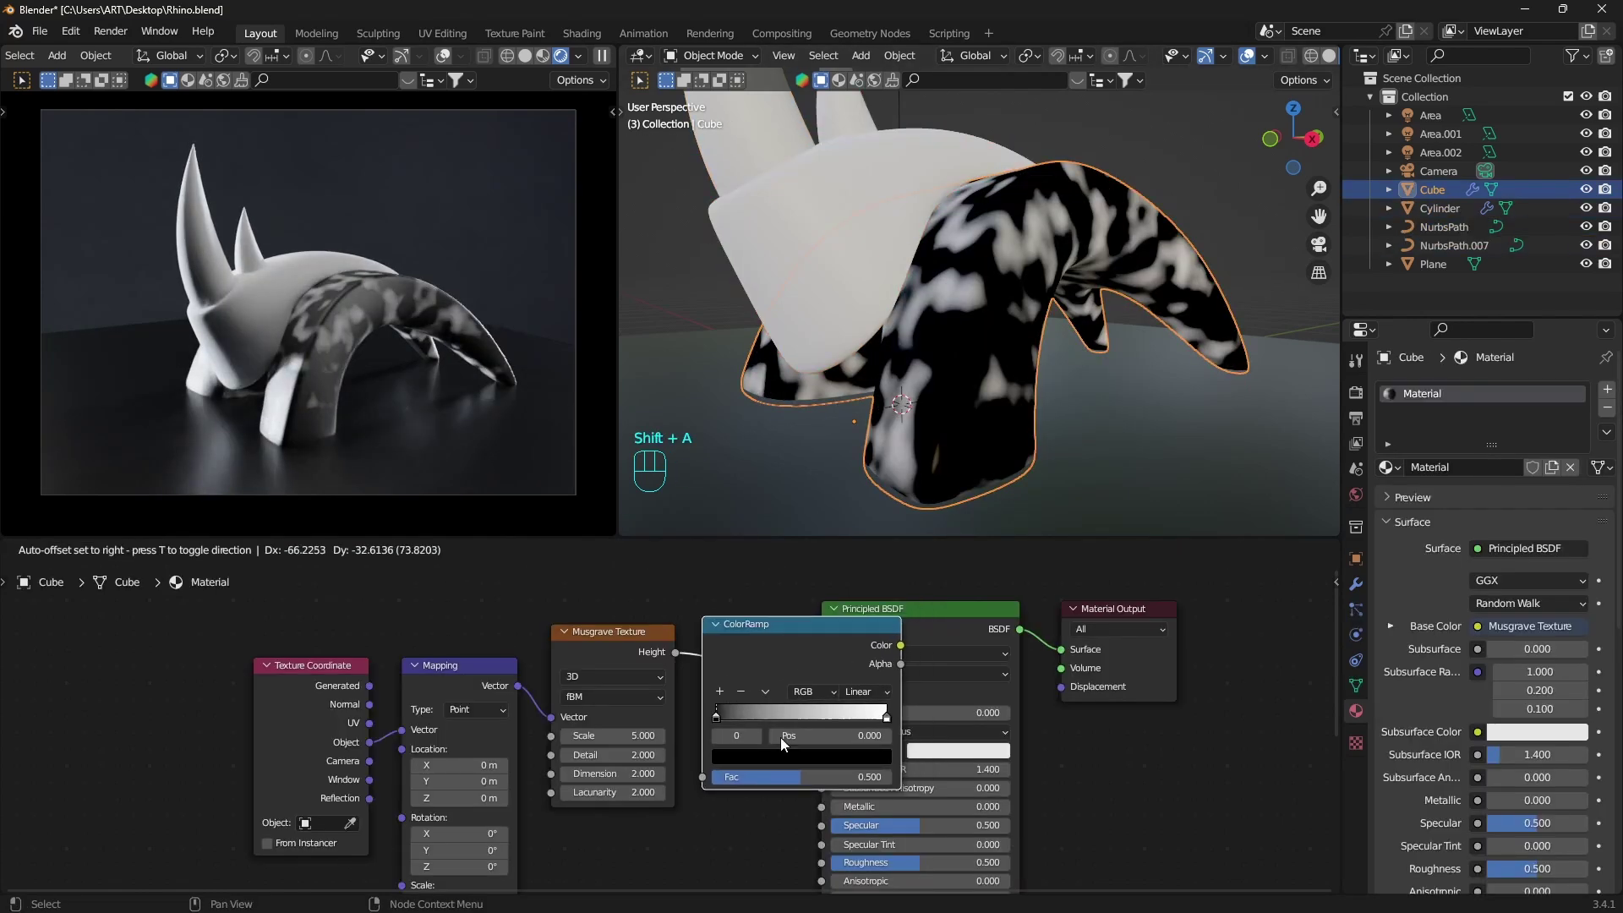
# Insert a ColorRamp between the Musgrave Texture and Base Color, and colour its first and middle stops in brown shades.
pyautogui.moveTo(779, 737)
pyautogui.mouseDown()
pyautogui.moveTo(724, 721)
pyautogui.moveTo(768, 722)
pyautogui.mouseUp()
pyautogui.click(764, 782)
pyautogui.scroll(2, 828, 547)
pyautogui.moveTo(828, 548); pyautogui.dragTo(794, 580)
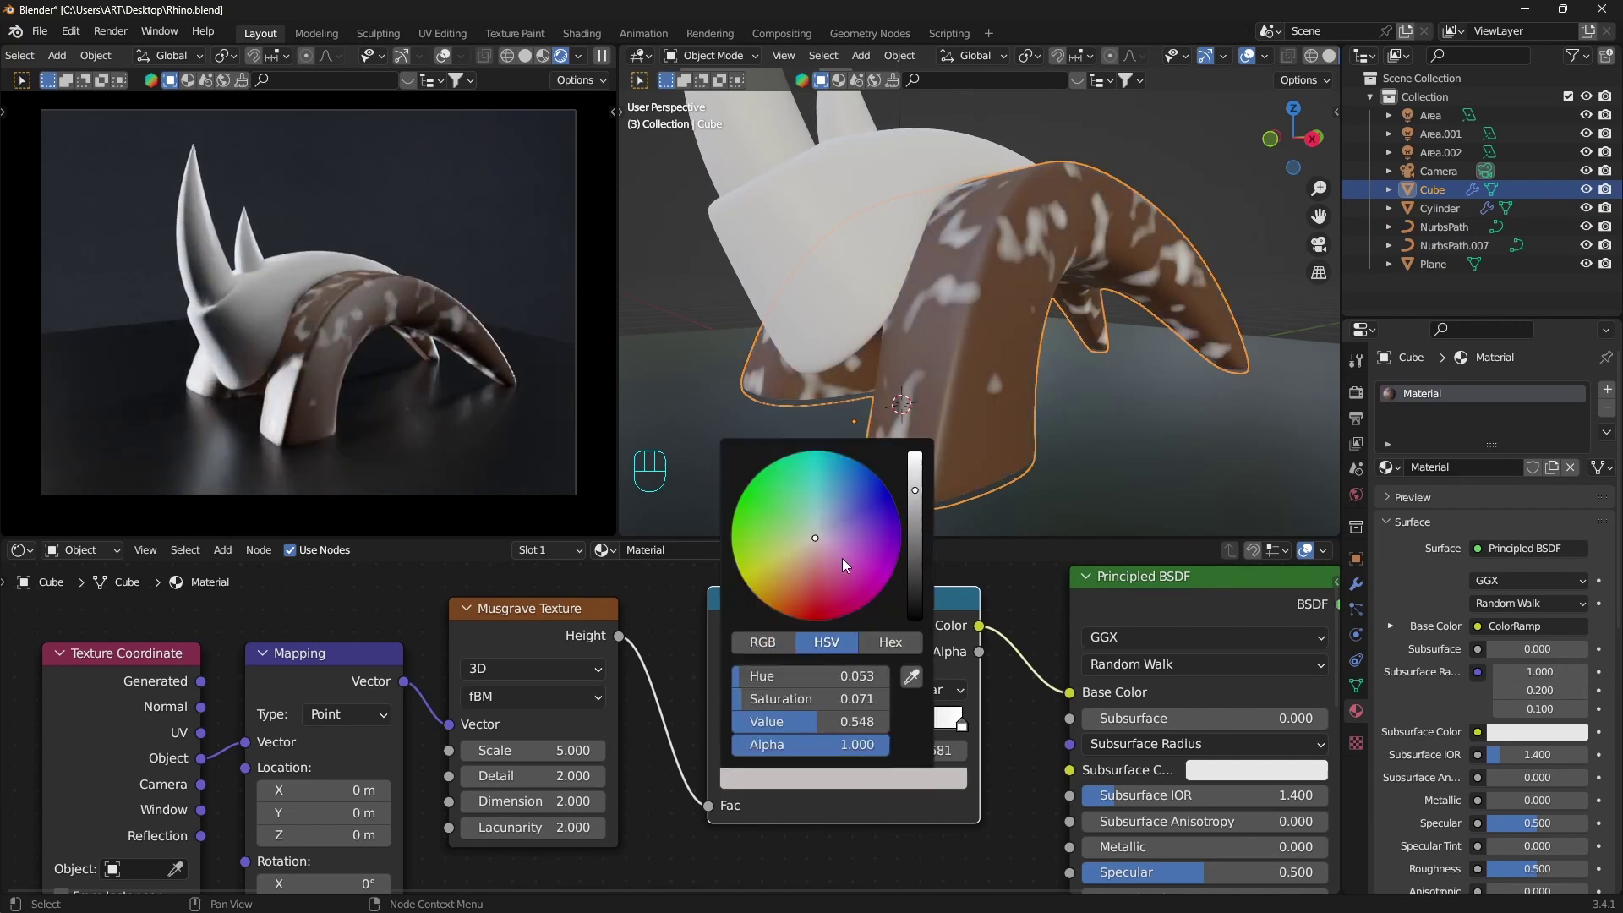
pyautogui.scroll(-1, 816, 544)
pyautogui.moveTo(817, 544); pyautogui.dragTo(803, 577)
pyautogui.scroll(-2, 803, 577)
pyautogui.scroll(-1, 803, 576)
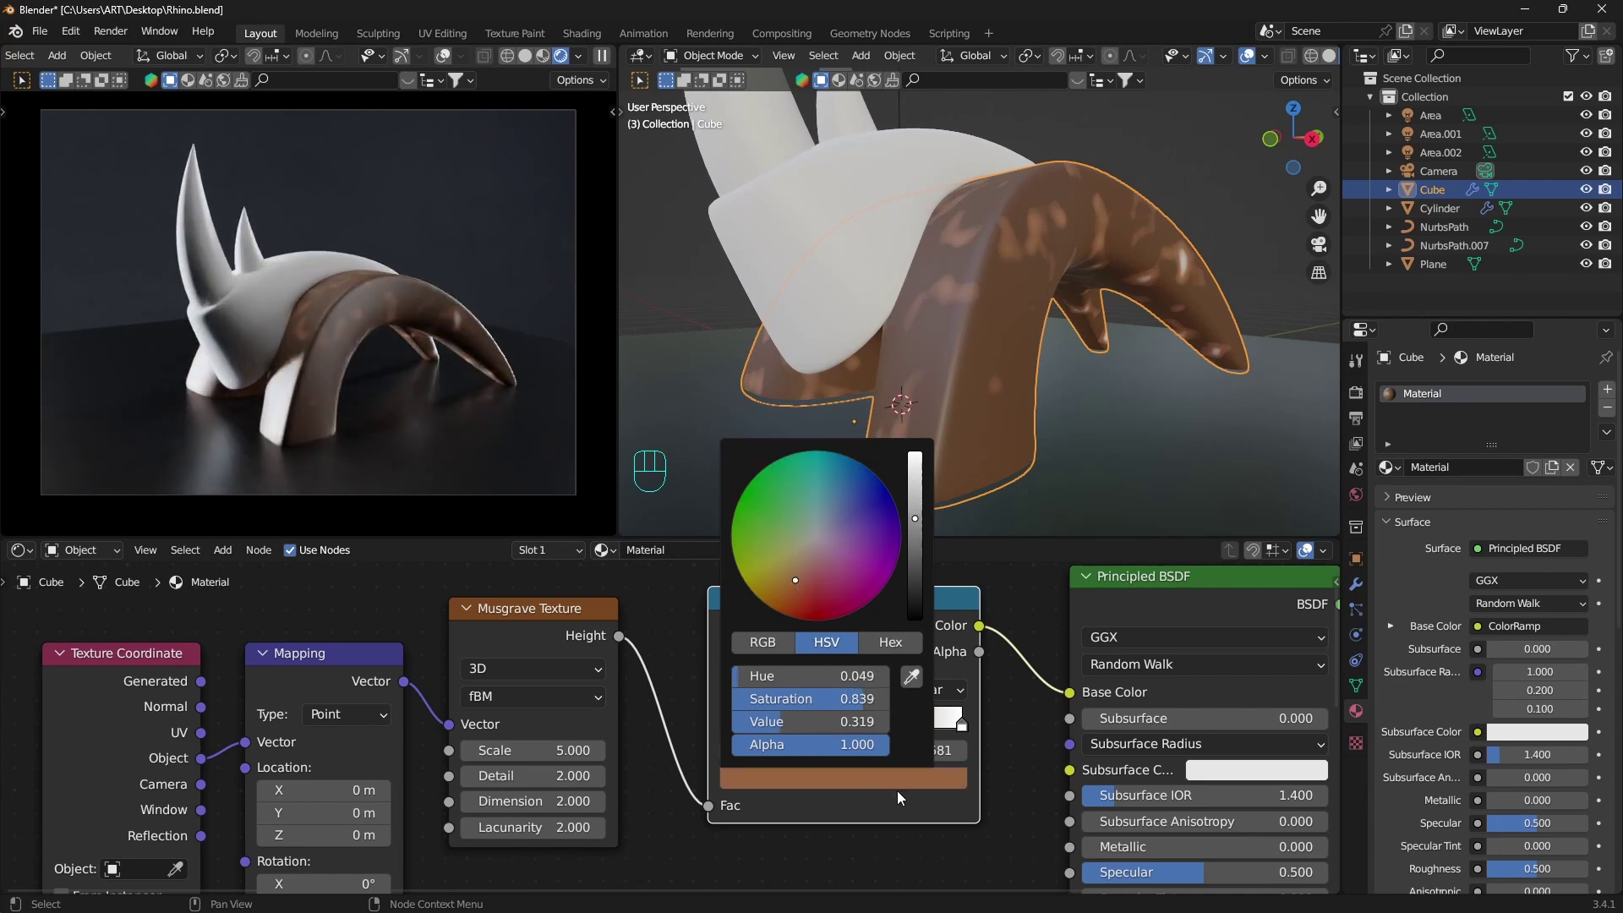
# Change the ColorRamp's white end stop to a light tan.
pyautogui.click(961, 720)
pyautogui.click(901, 777)
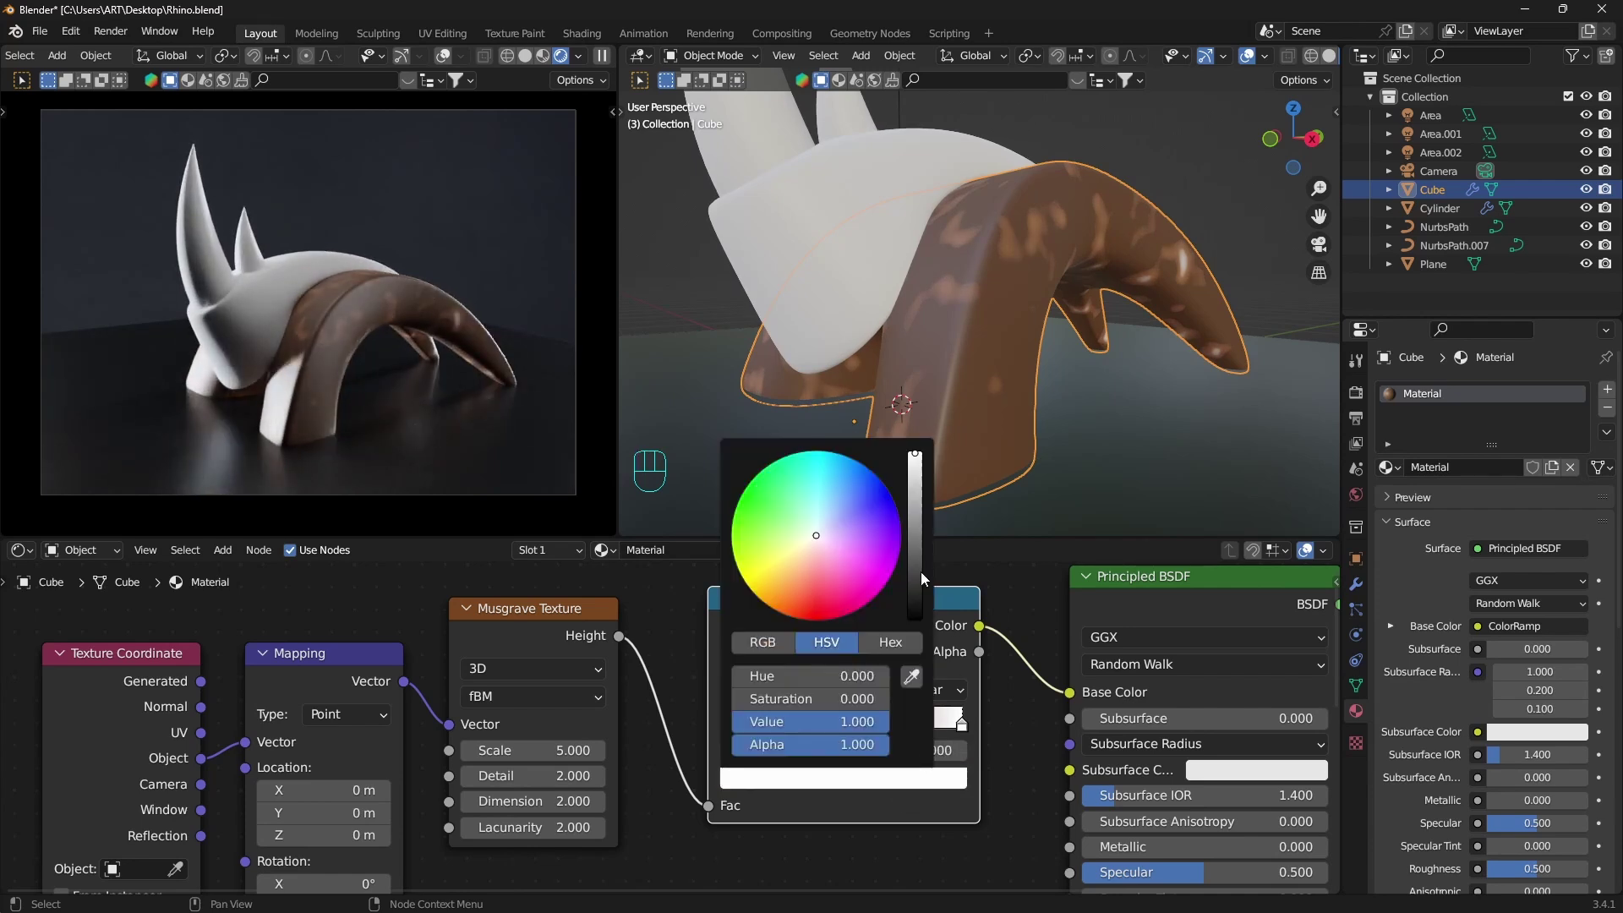
pyautogui.click(809, 530)
pyautogui.scroll(-8, 809, 554)
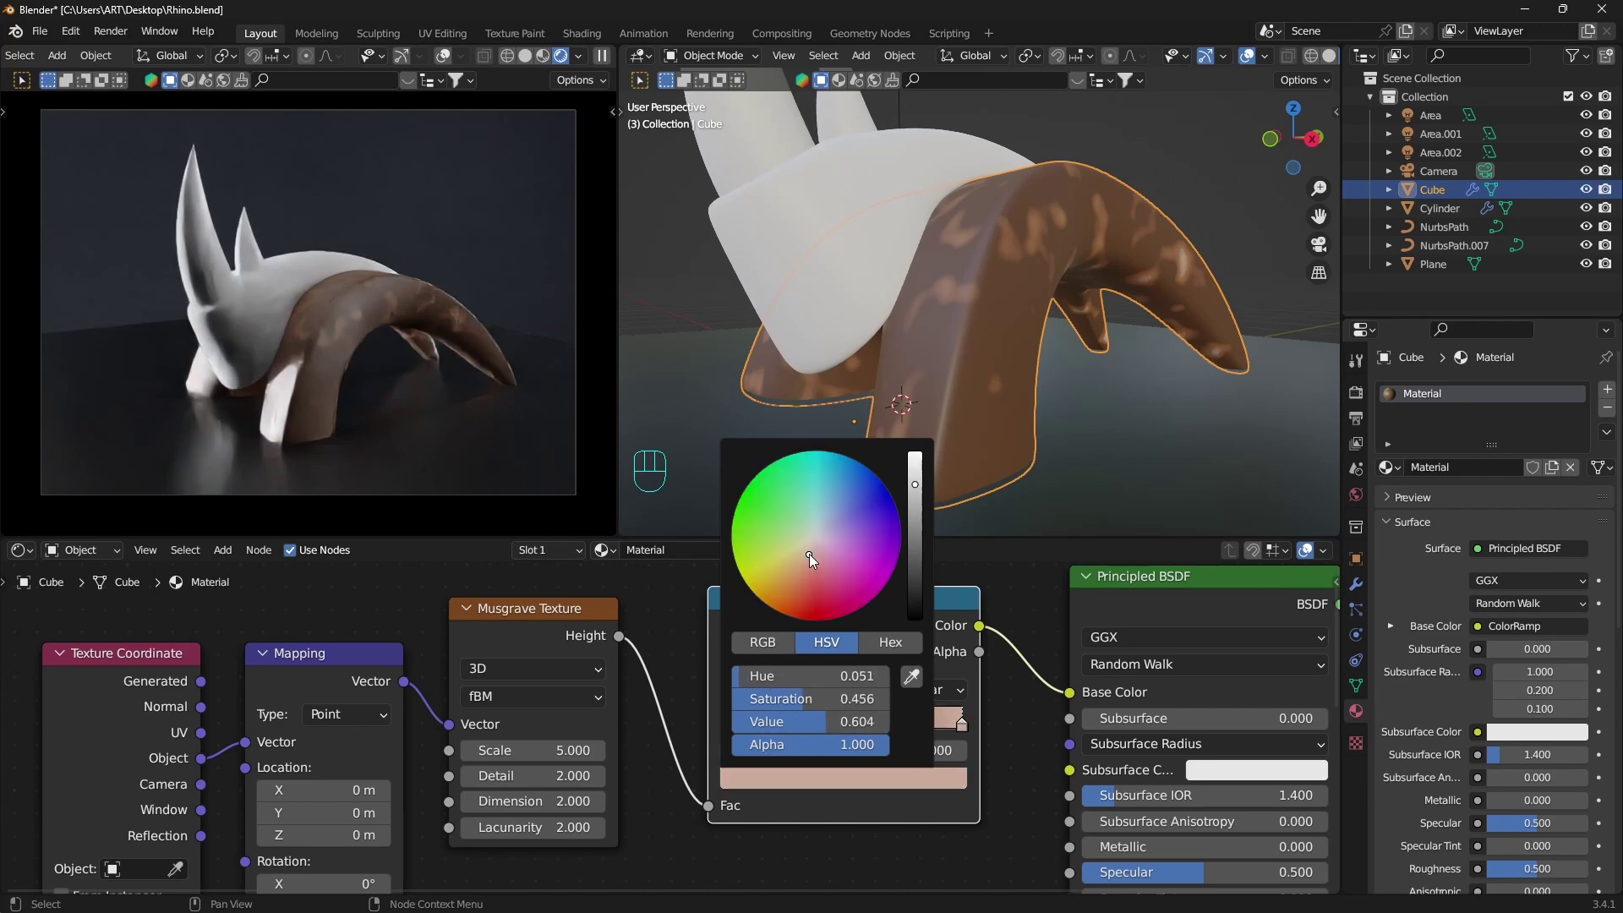
# Set the Musgrave Texture to scale 1.1, detail 11.1 and dimension 0, and the legs' roughness to 0.33.
pyautogui.moveTo(541, 801); pyautogui.dragTo(473, 800)
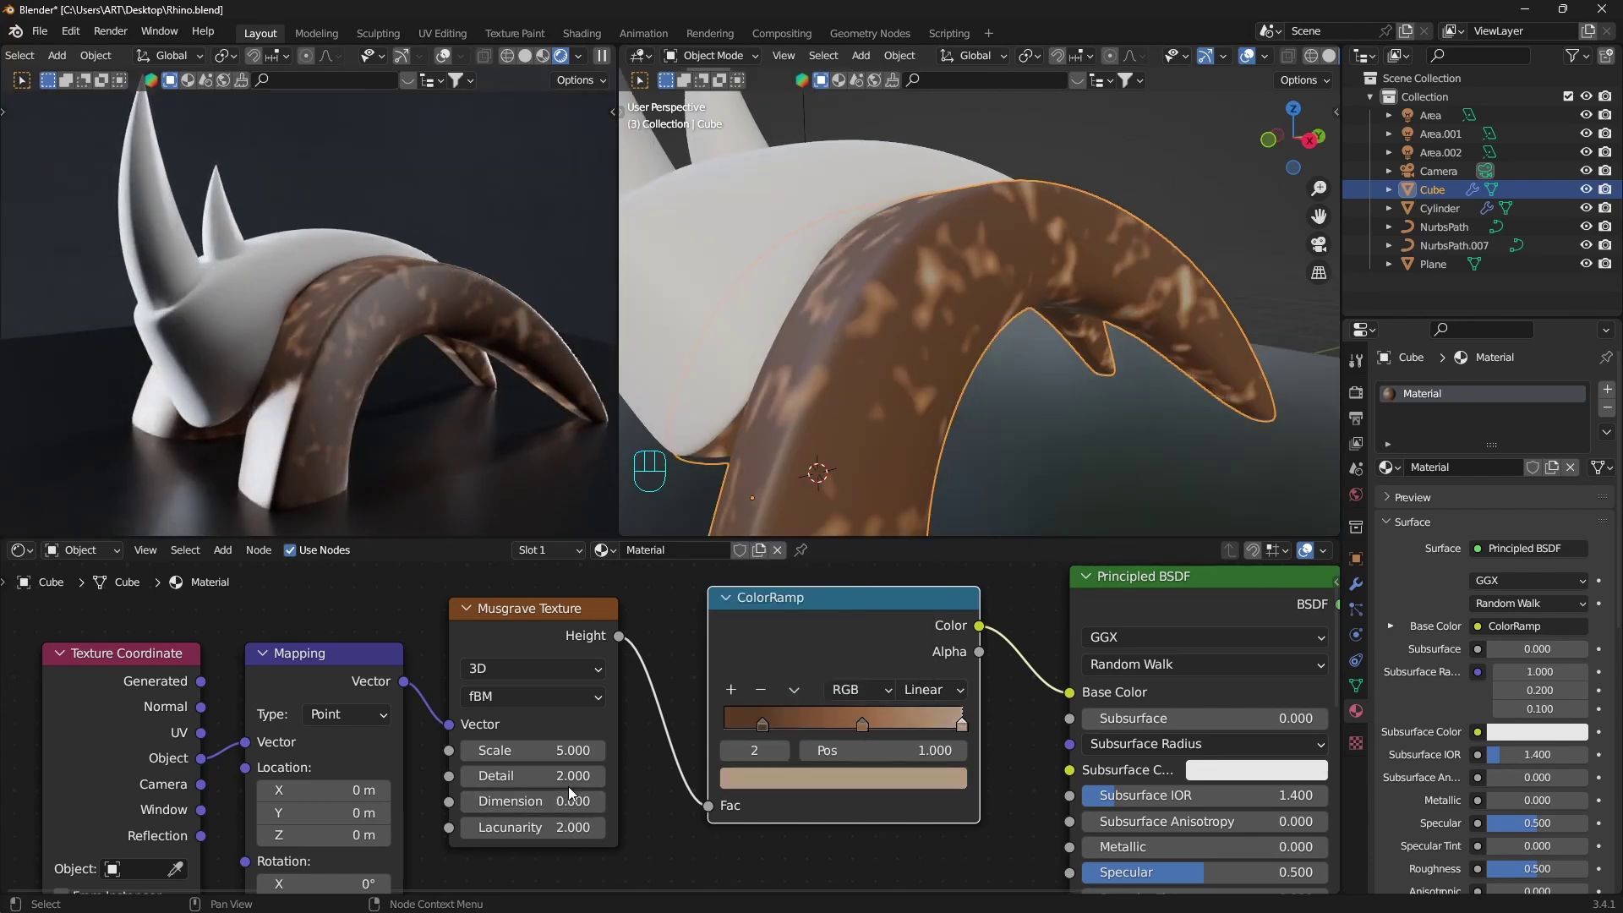
pyautogui.moveTo(533, 751); pyautogui.dragTo(591, 777)
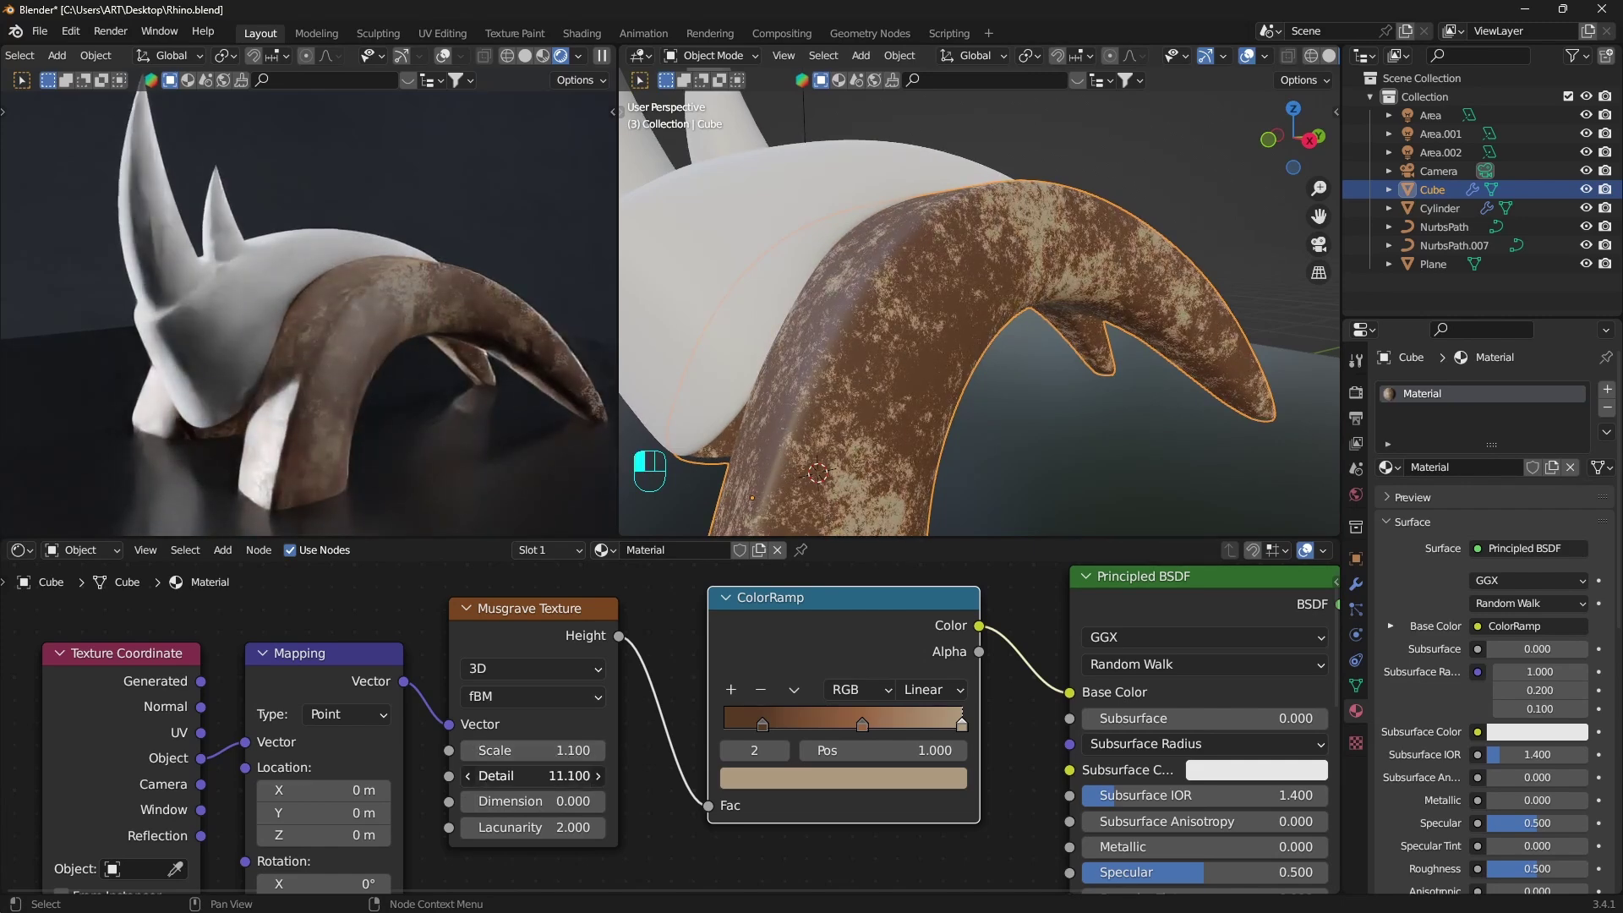
pyautogui.moveTo(1080, 779); pyautogui.dragTo(978, 613, button='middle')
pyautogui.moveTo(1103, 758); pyautogui.dragTo(1065, 763)
pyautogui.scroll(-2, 1061, 758)
pyautogui.moveTo(1061, 758); pyautogui.dragTo(1200, 835, button='middle')
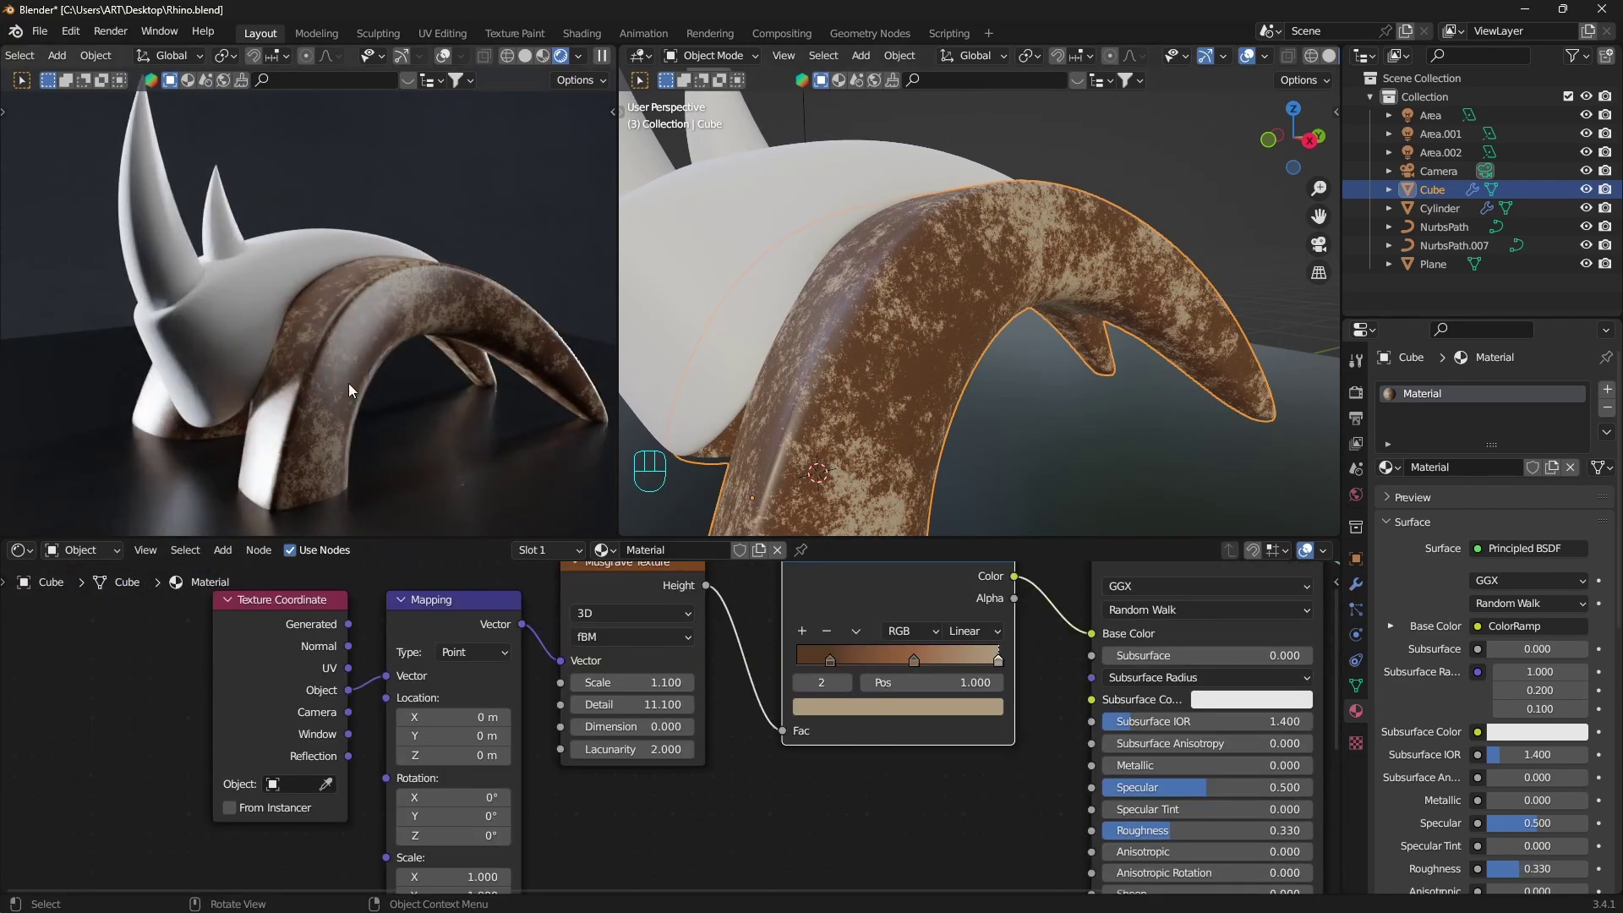
# Set the scene's colour management to the Standard view transform with the Medium High Contrast look.
pyautogui.click(1355, 393)
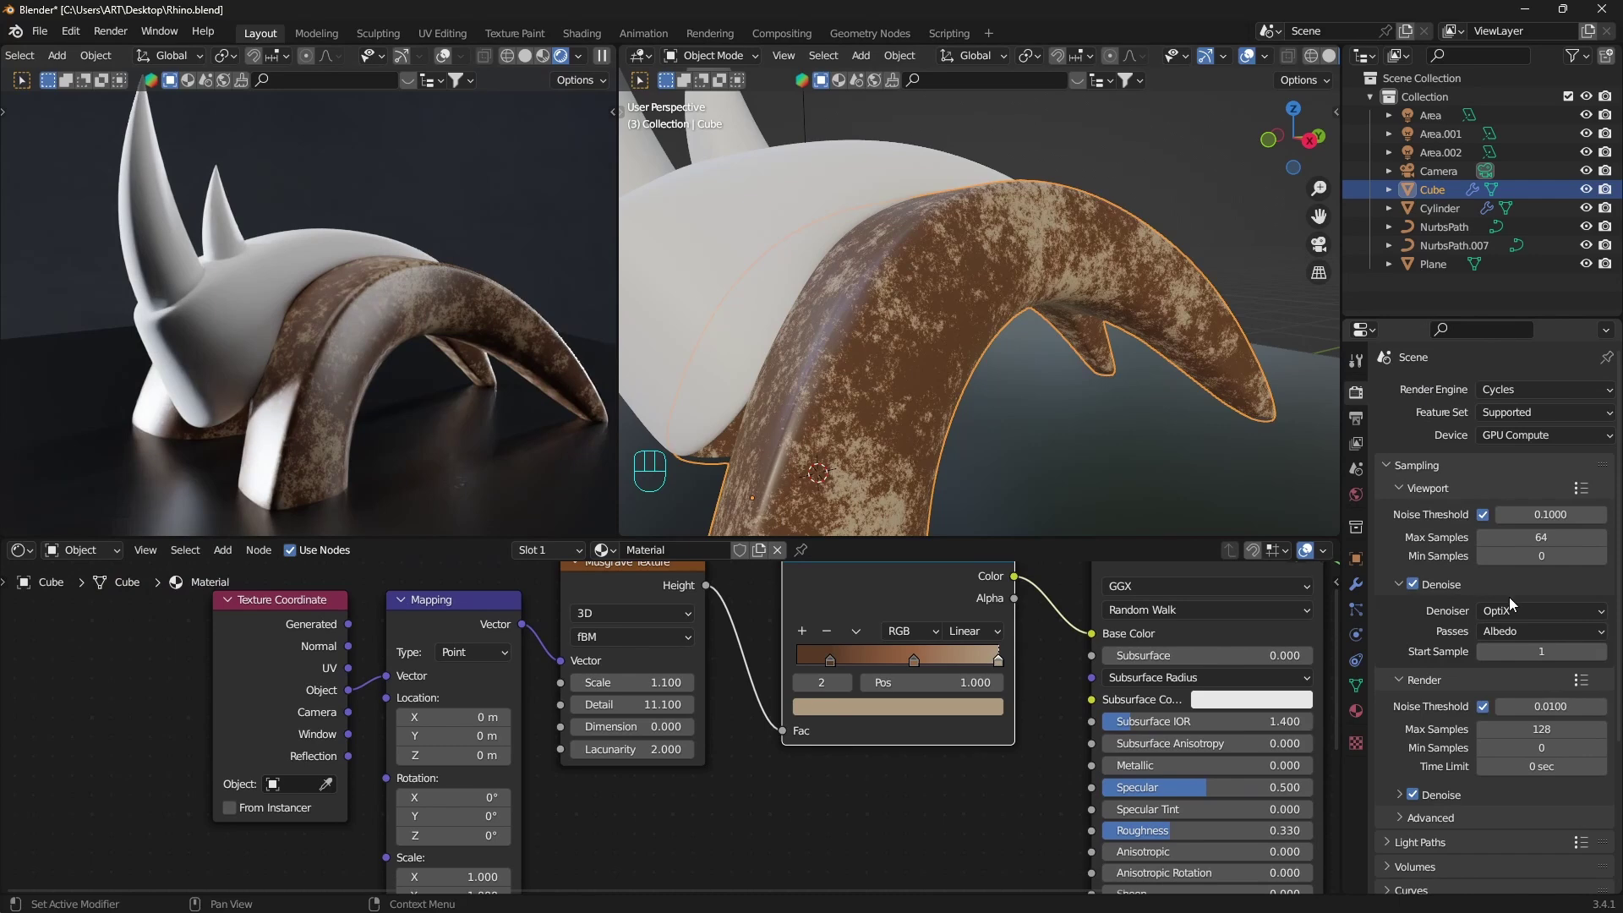
pyautogui.scroll(-5, 1513, 592)
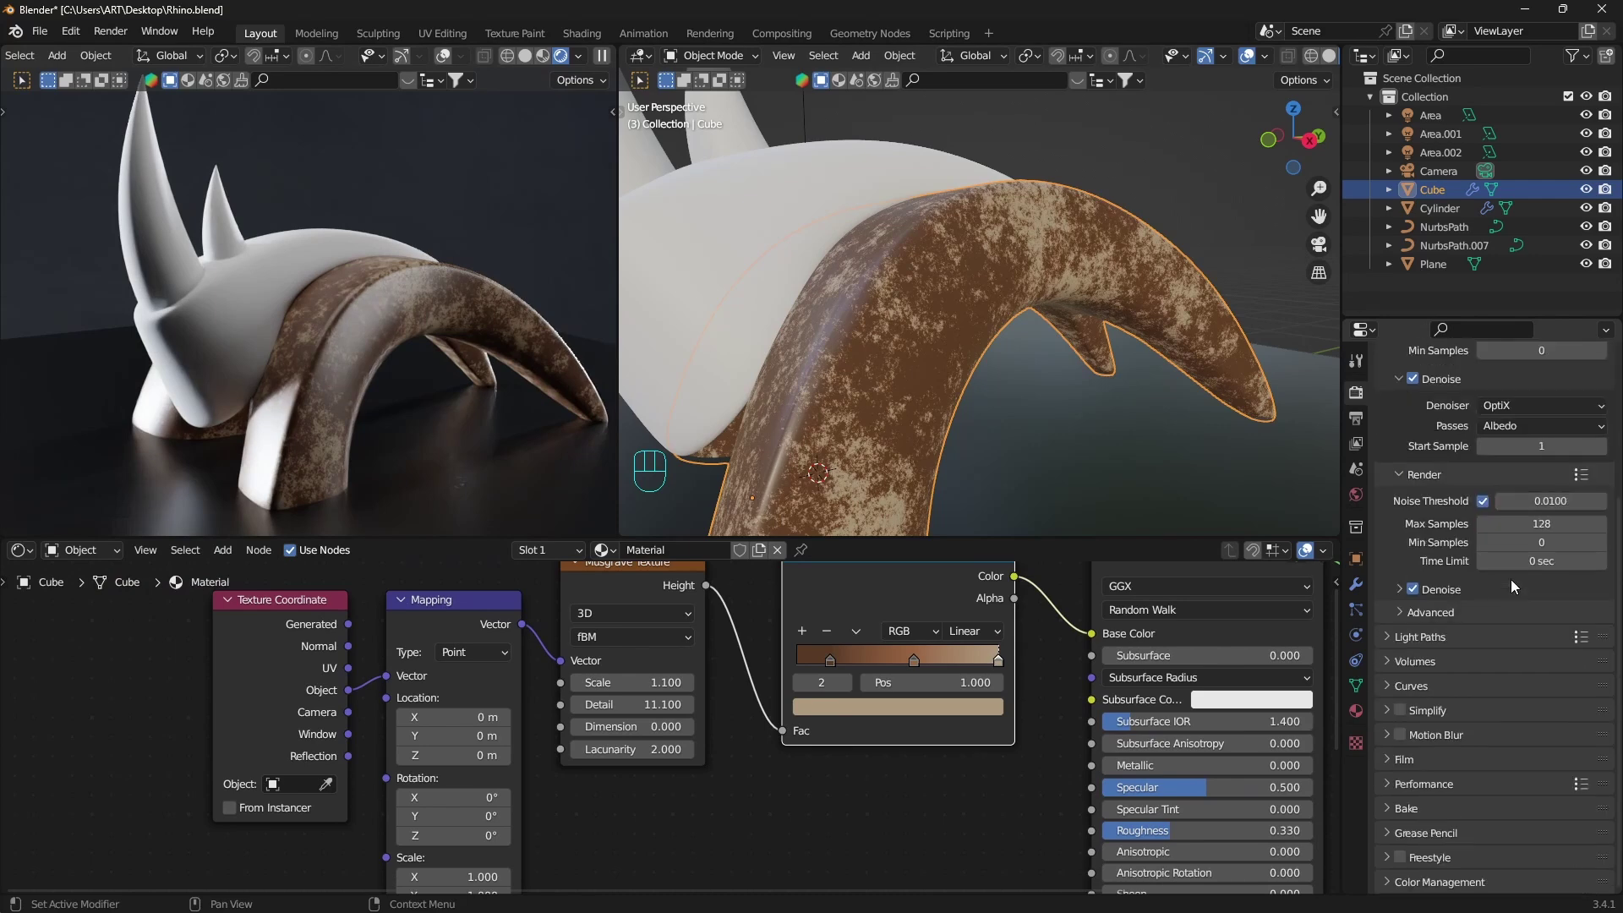
pyautogui.click(1386, 879)
pyautogui.scroll(-5, 1493, 728)
pyautogui.click(1515, 767)
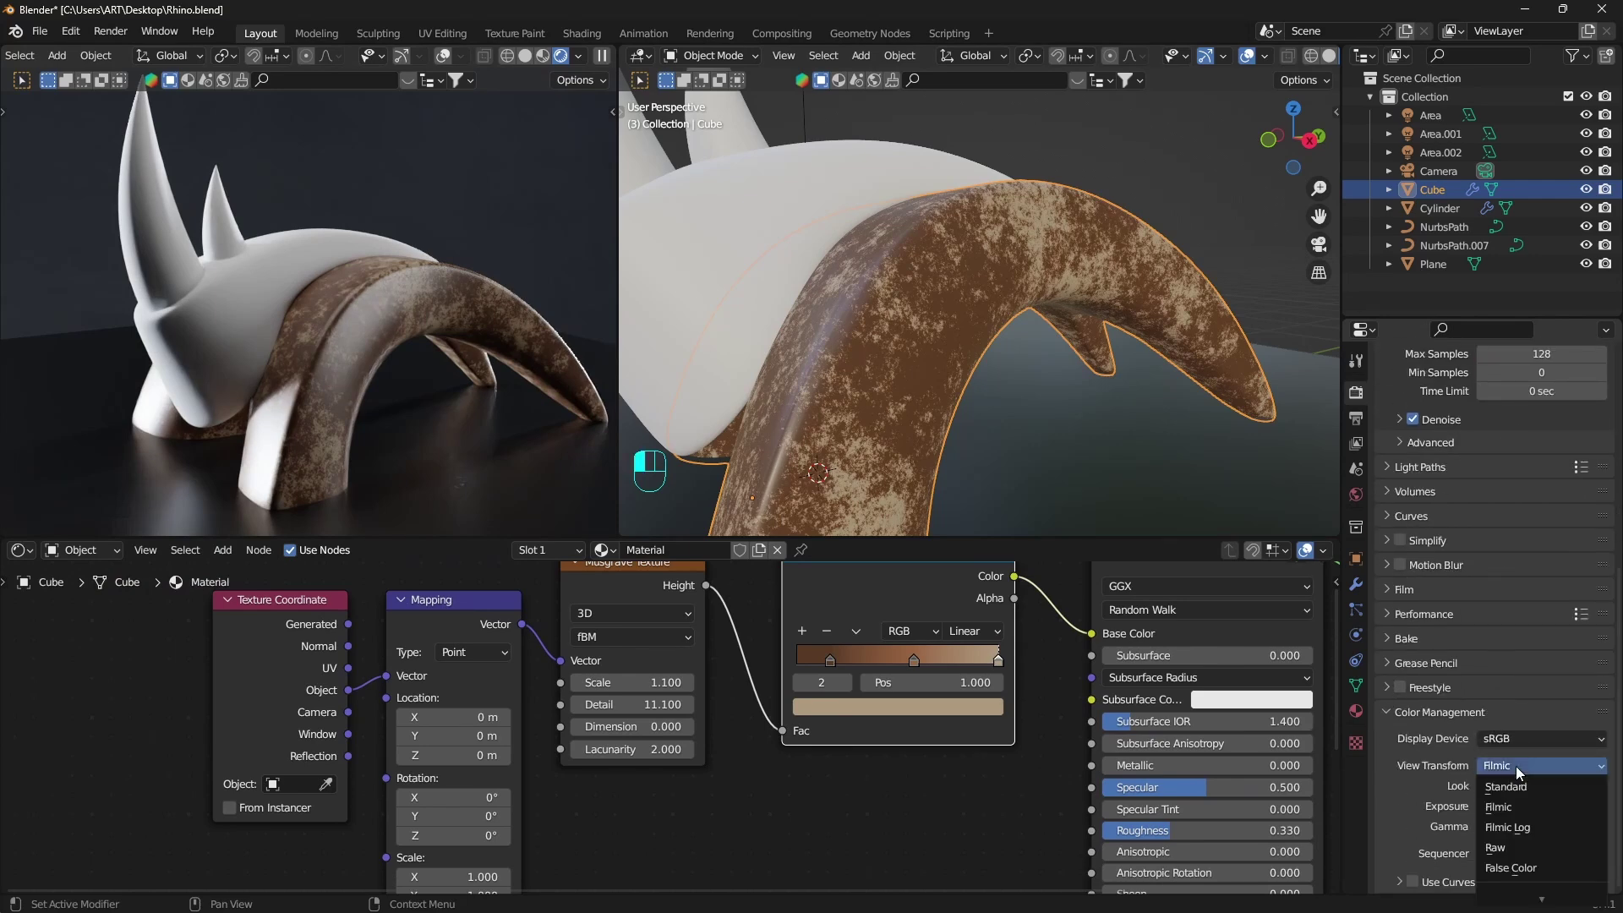
pyautogui.click(1518, 787)
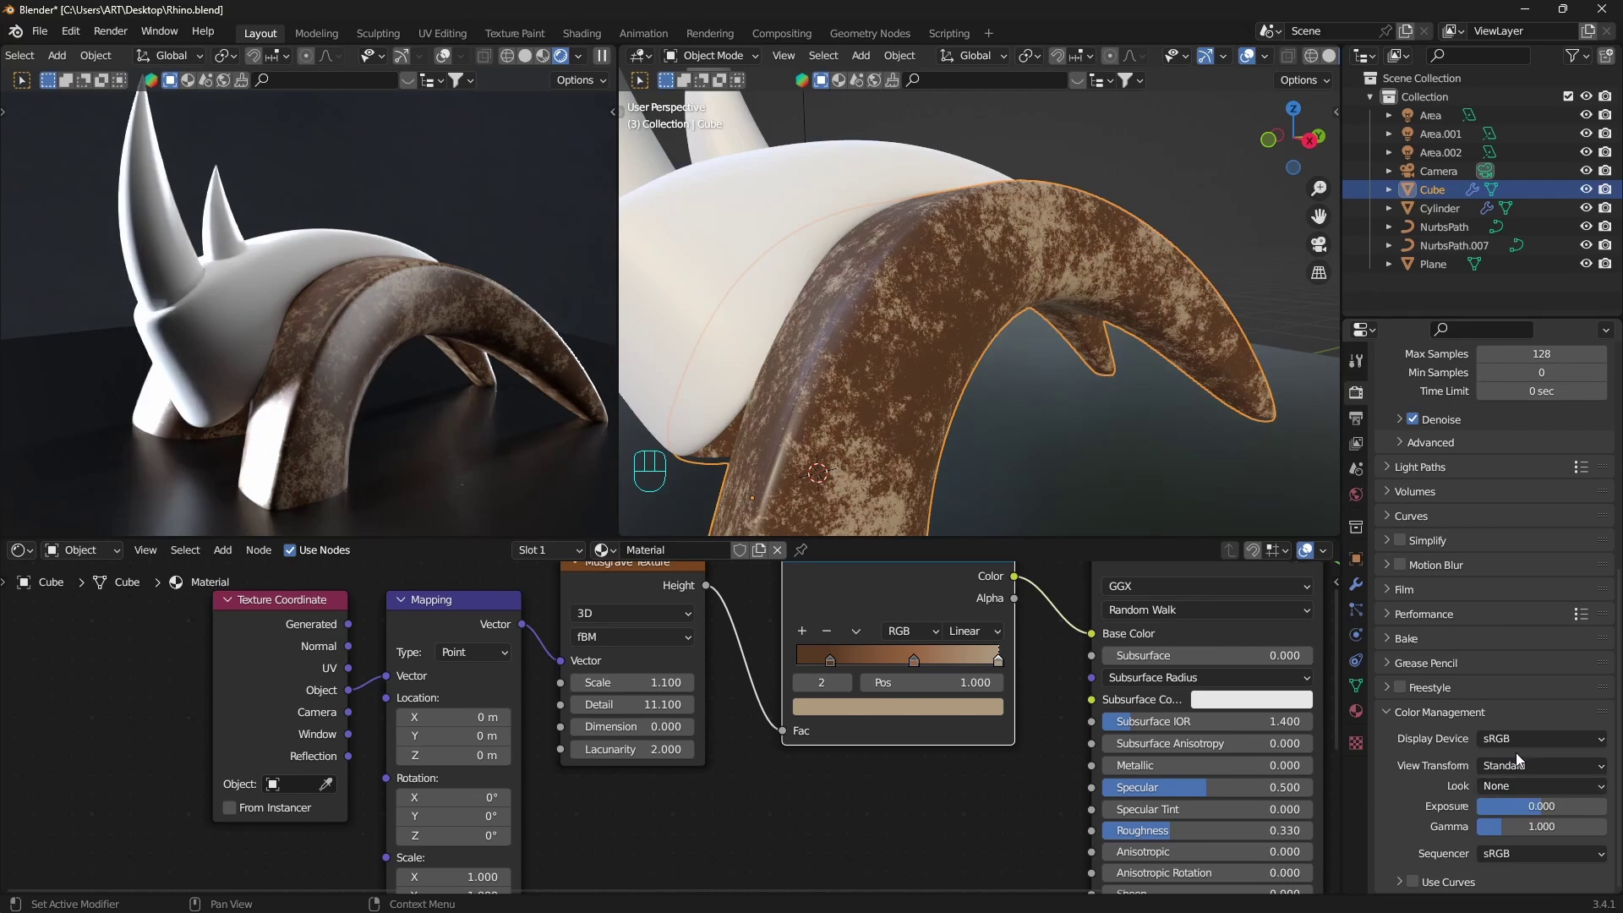
pyautogui.click(1503, 788)
pyautogui.click(1519, 704)
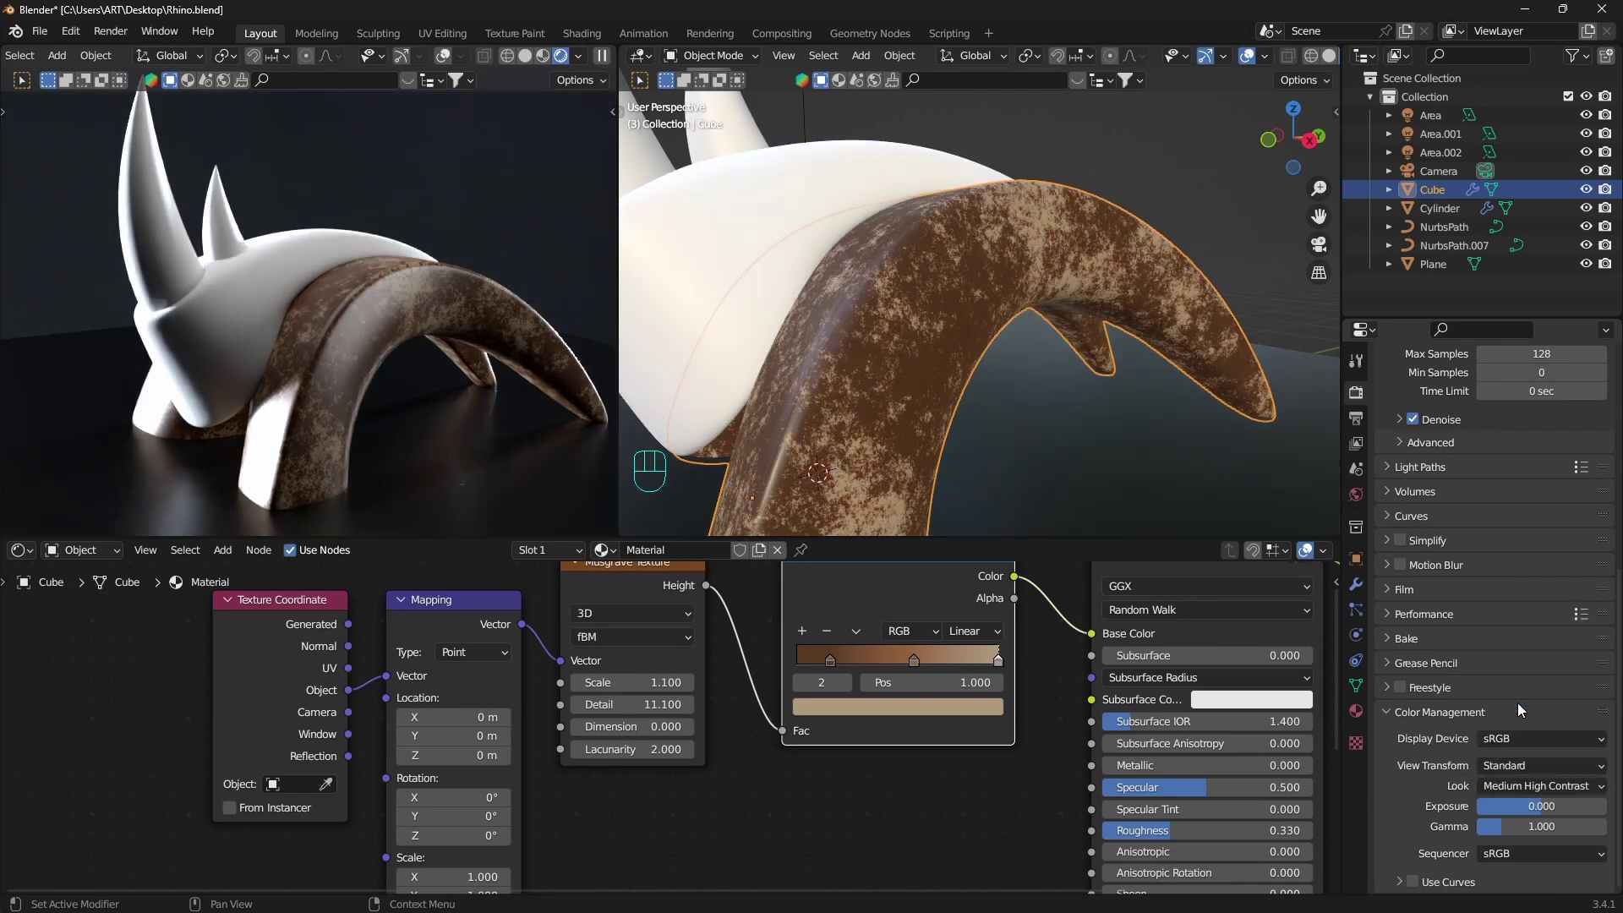
# Insert a Noise Texture between the Mapping and Musgrave Texture nodes, with scale 0.5 and detail 9.3.
pyautogui.hotkey('shift', 'a')
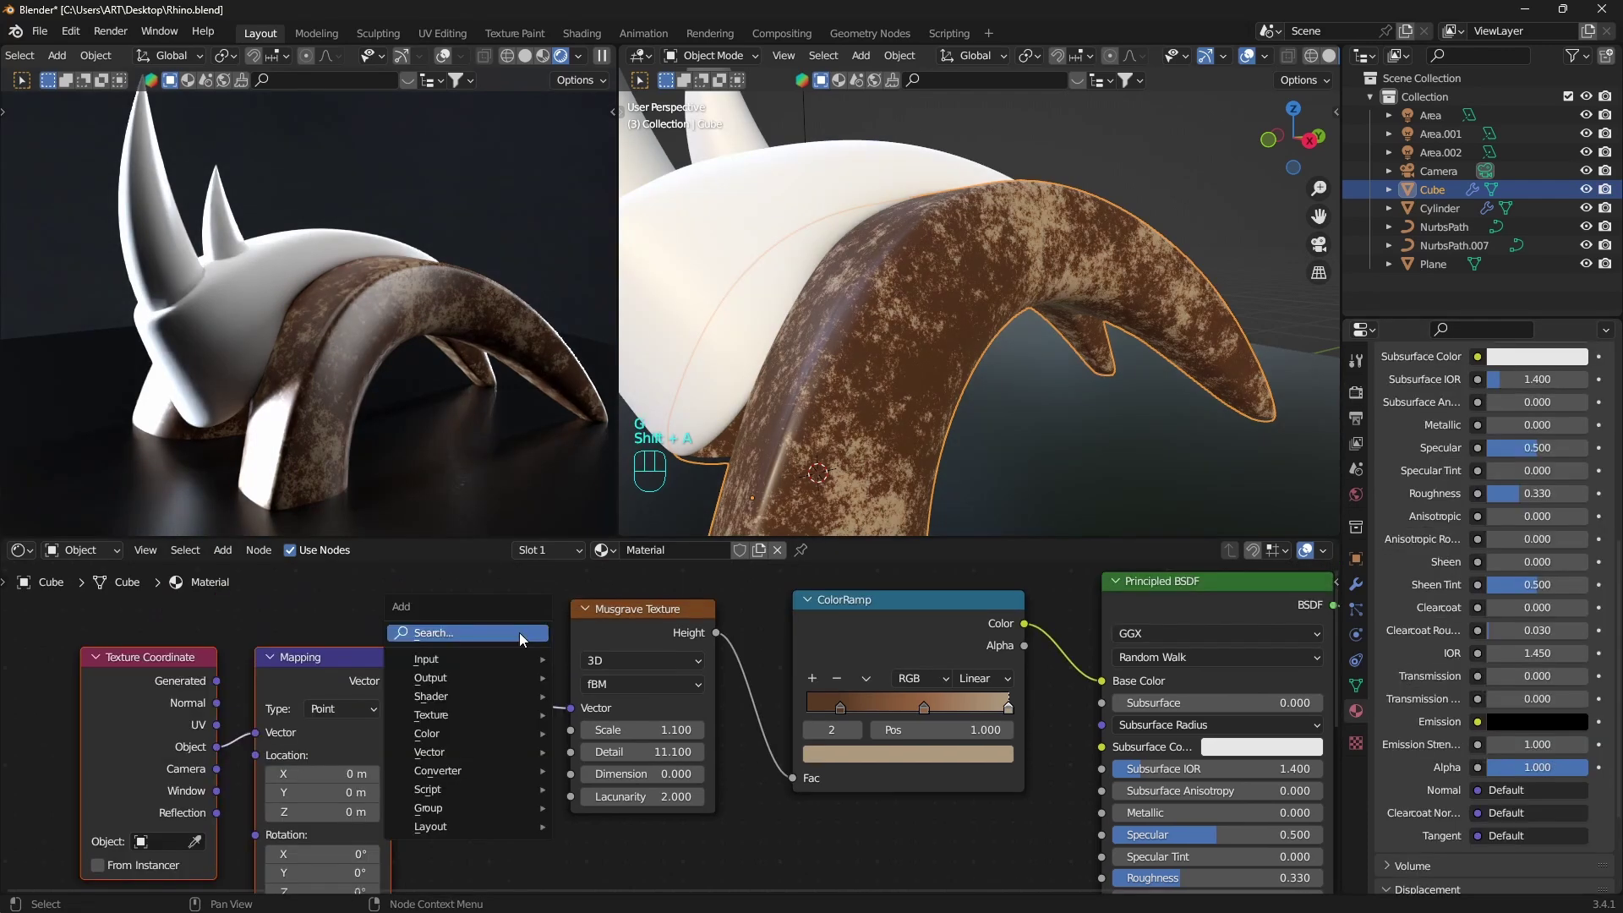
pyautogui.click(522, 640)
pyautogui.write('noise')
pyautogui.click(553, 674)
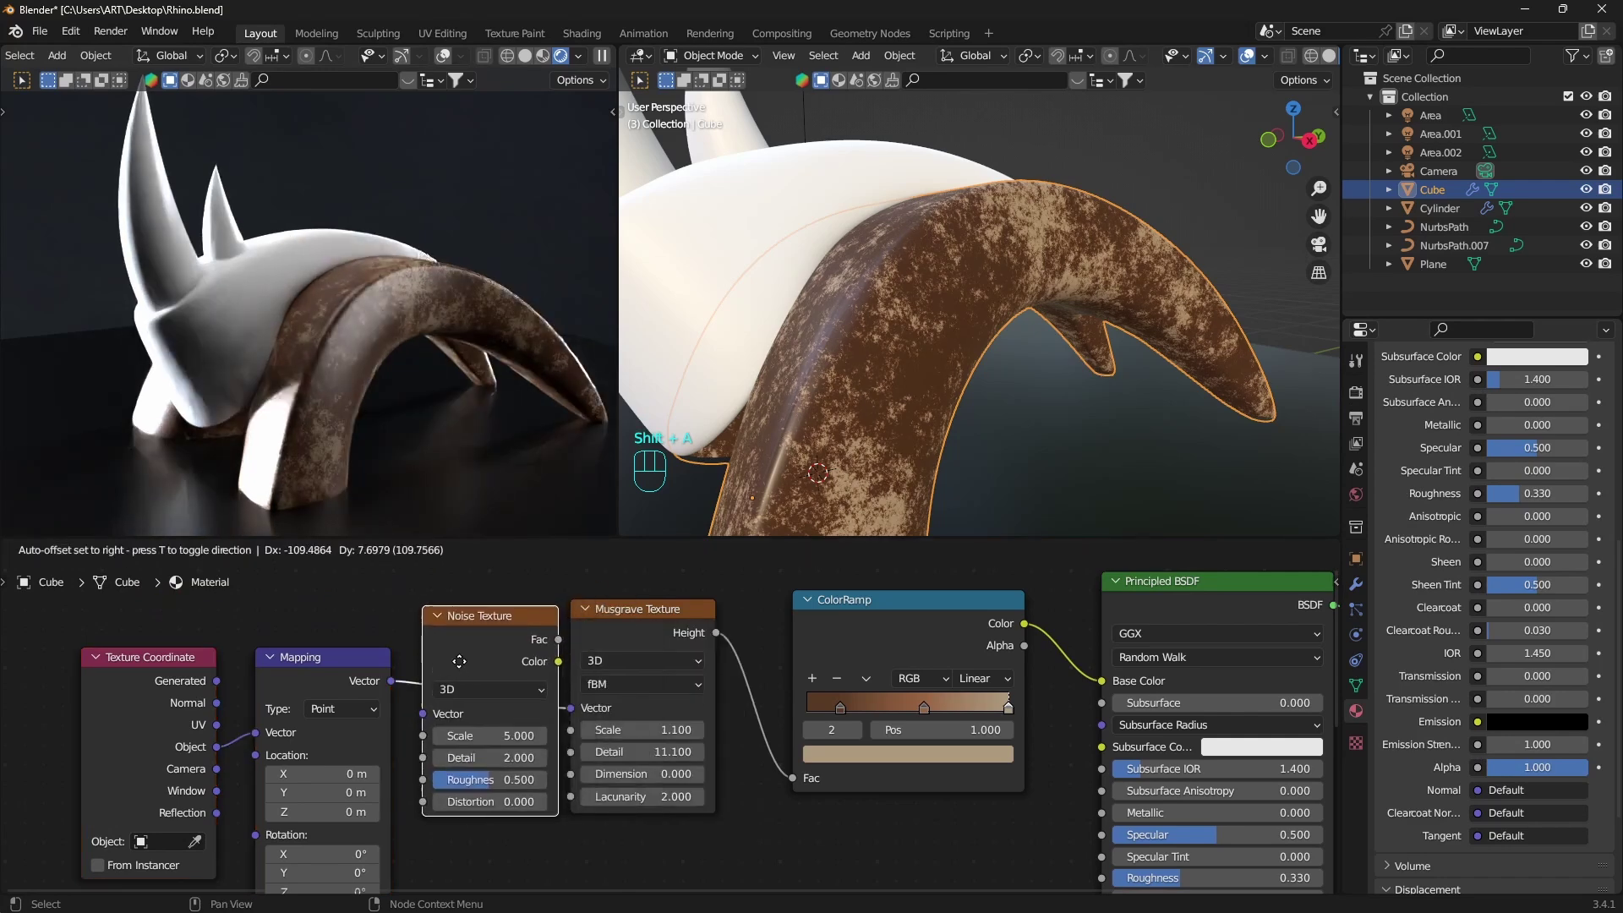
pyautogui.click(499, 658)
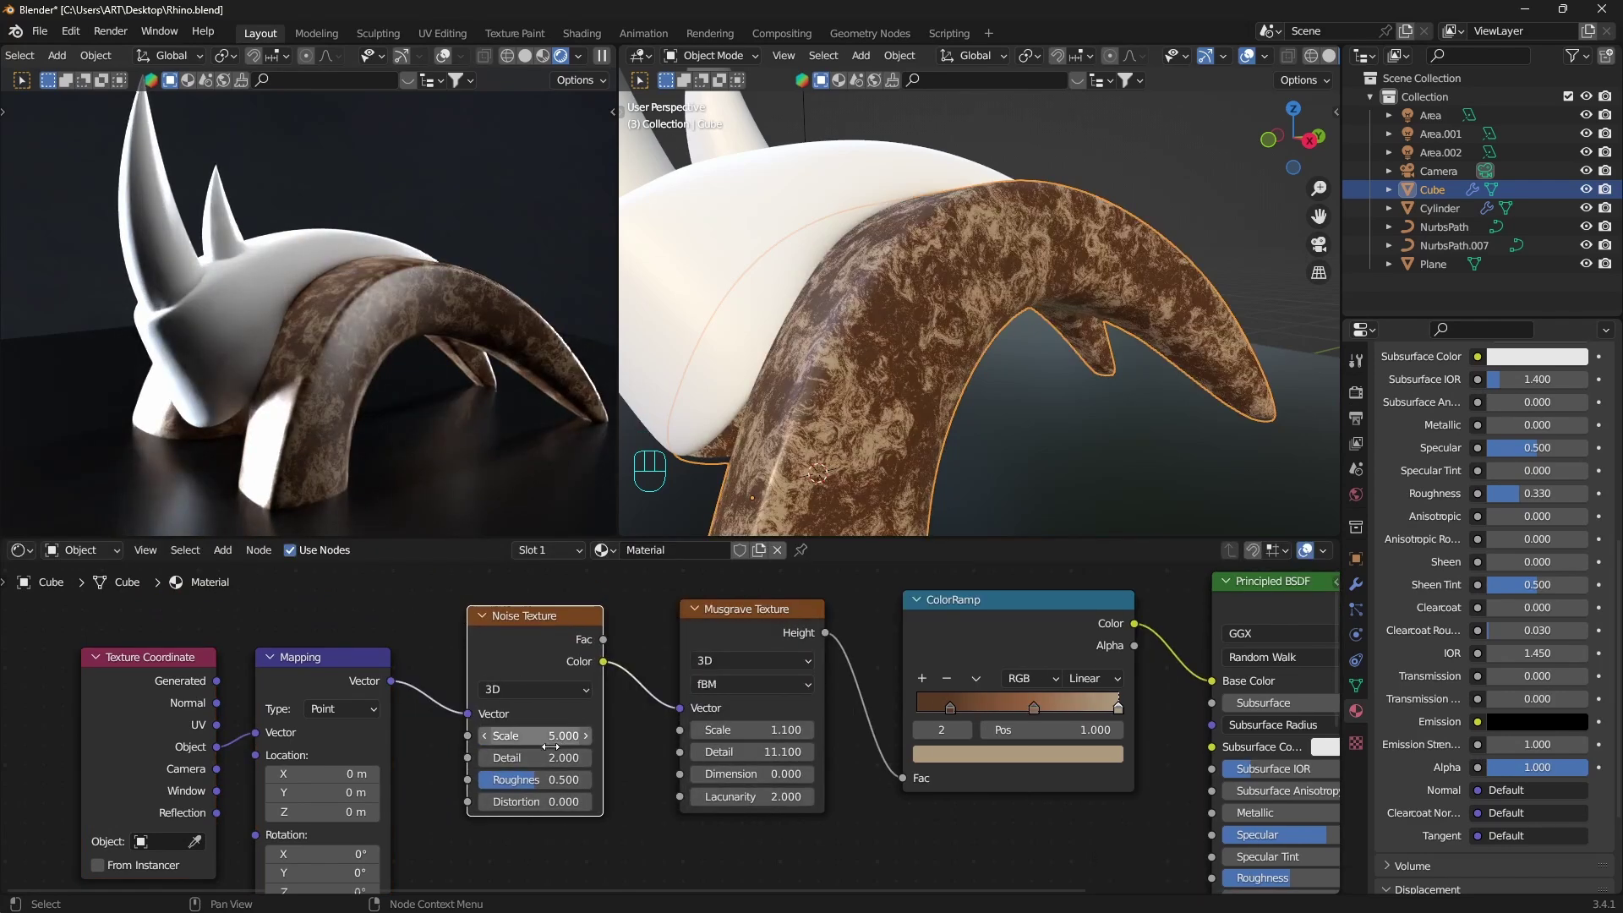
pyautogui.moveTo(551, 739)
pyautogui.mouseDown()
pyautogui.moveTo(494, 739)
pyautogui.moveTo(607, 752)
pyautogui.mouseUp()
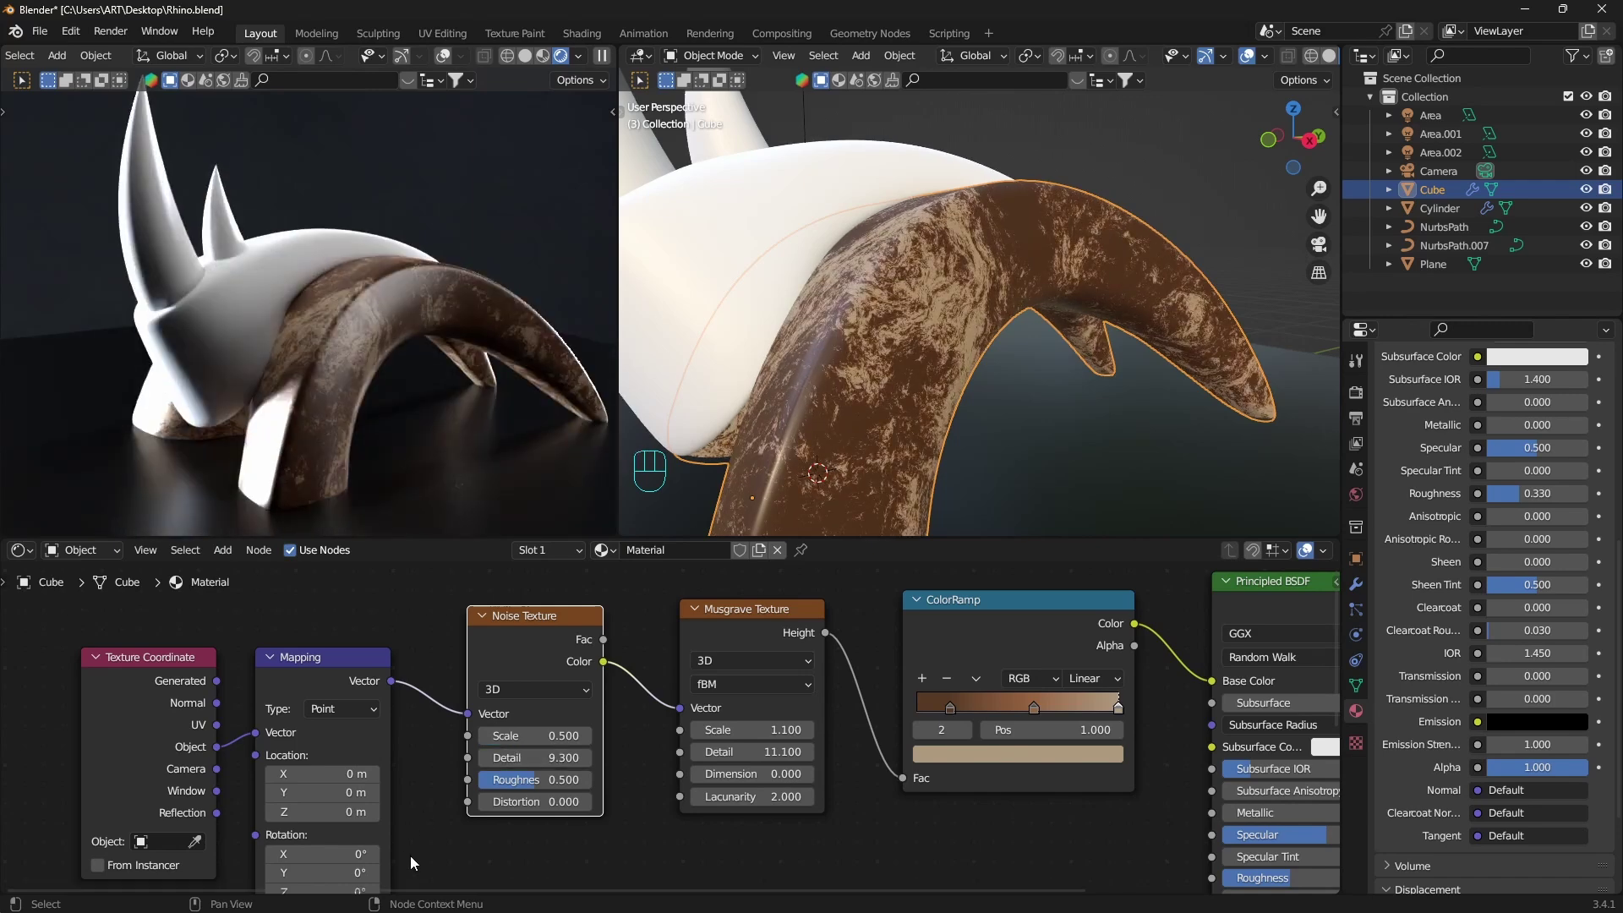
# Stretch the legs' pattern into wood grain by setting the Mapping scale to about 11.3 in X and 3.2 in Y.
pyautogui.moveTo(410, 859); pyautogui.dragTo(424, 716, button='middle')
pyautogui.moveTo(332, 801); pyautogui.dragTo(413, 801)
pyautogui.press('`')
pyautogui.moveTo(1065, 390); pyautogui.dragTo(1083, 267, button='middle')
pyautogui.moveTo(960, 362); pyautogui.dragTo(929, 422, button='middle')
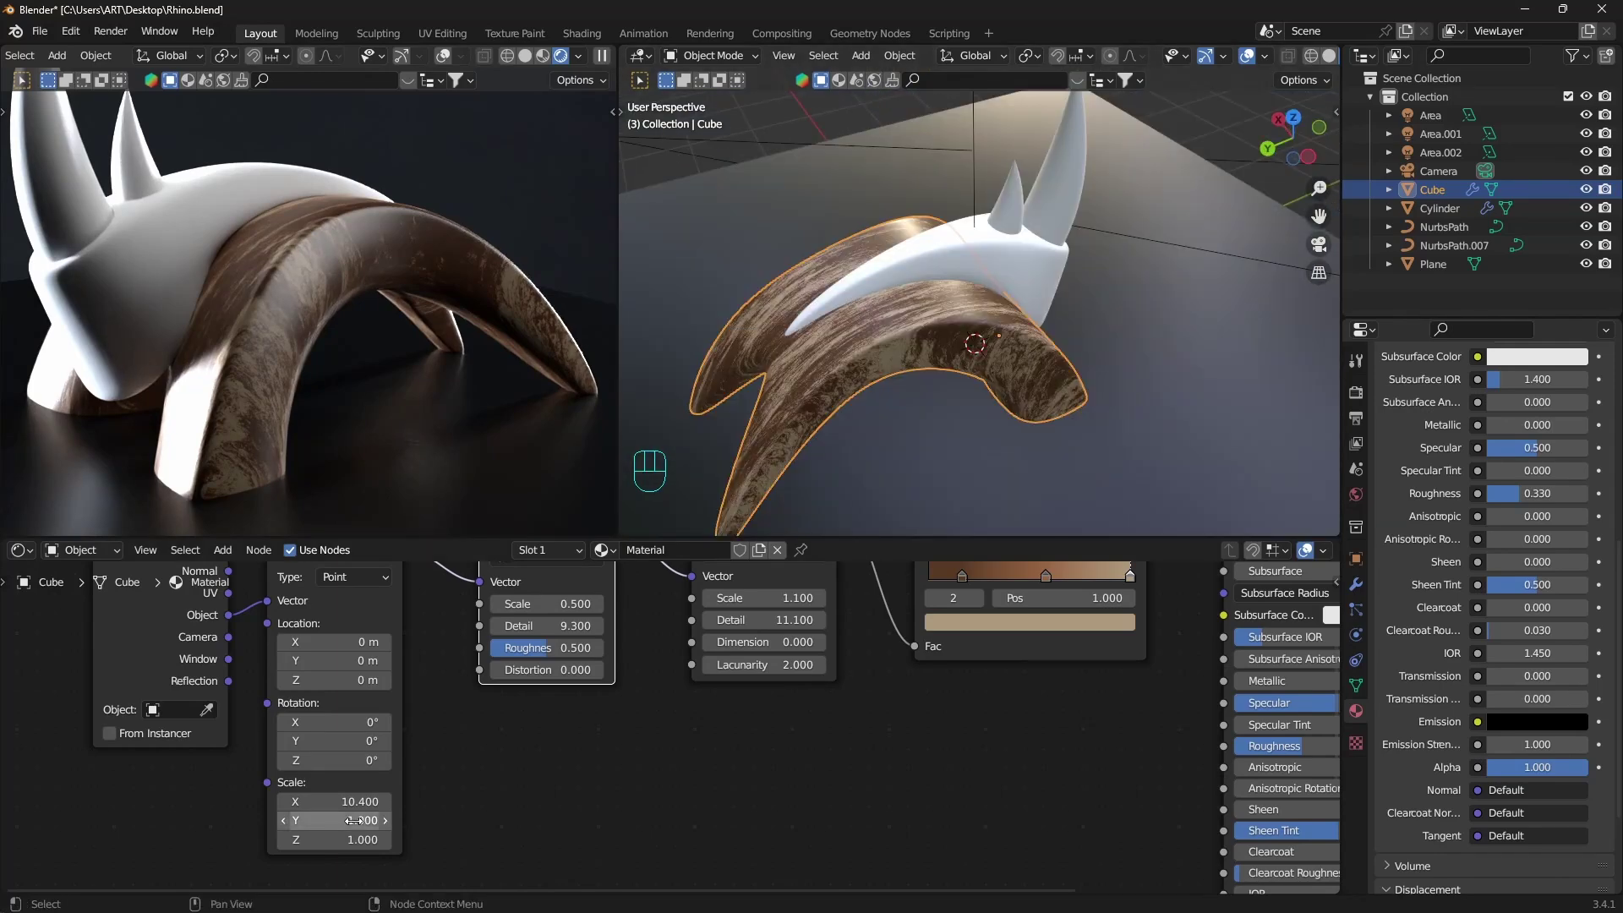
pyautogui.moveTo(345, 820)
pyautogui.mouseDown()
pyautogui.moveTo(383, 819)
pyautogui.moveTo(363, 820)
pyautogui.mouseUp()
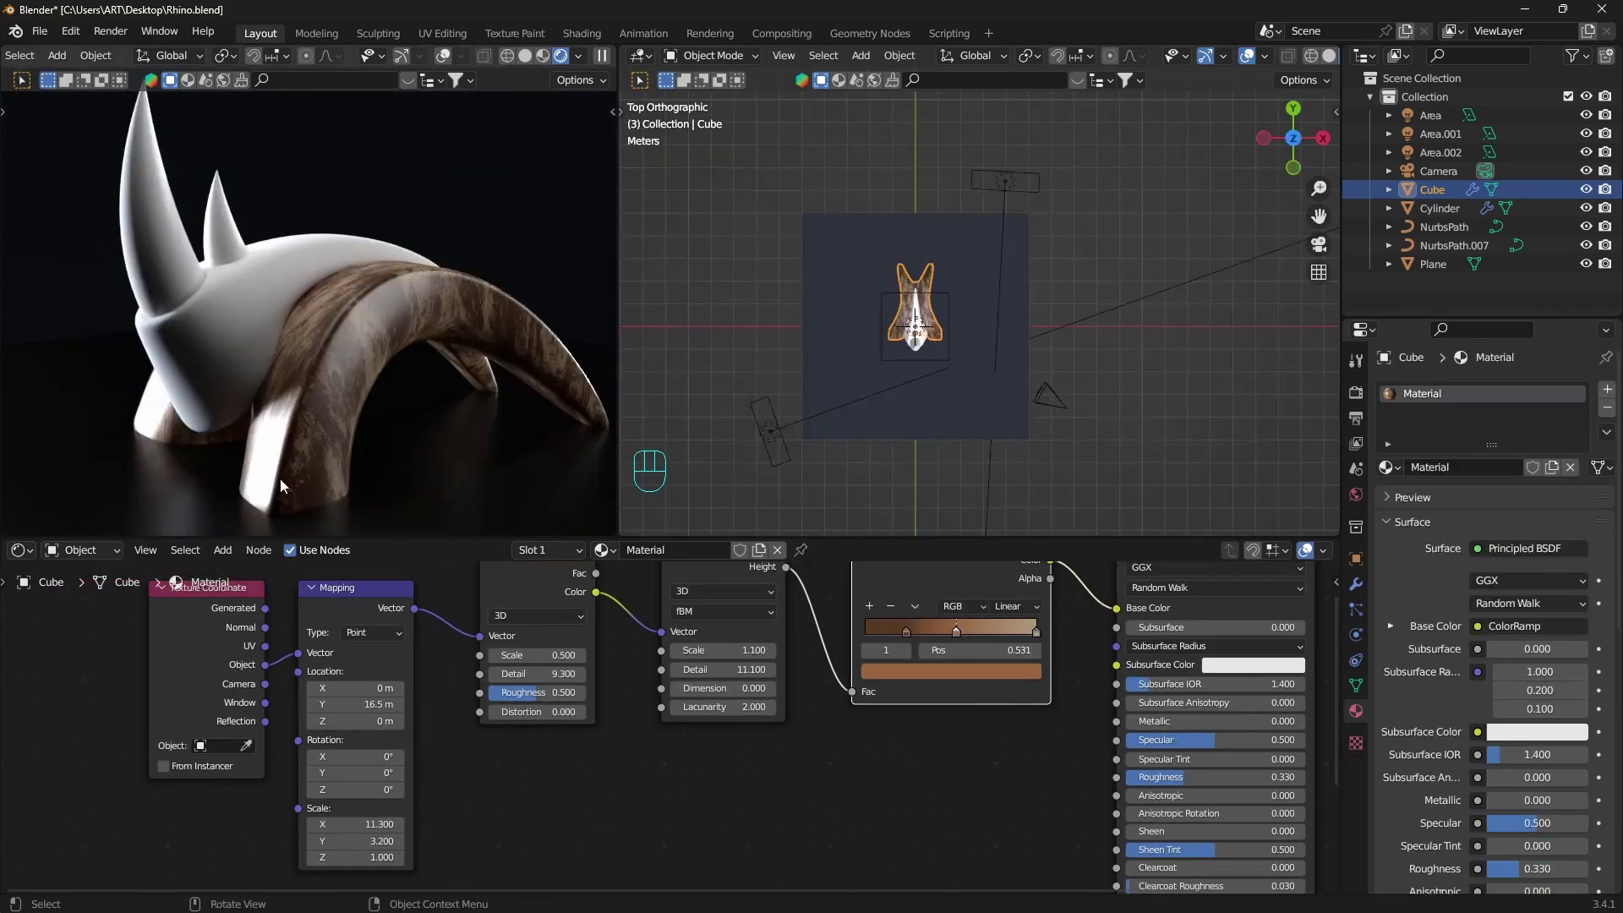
# Switch the view transform to False Color to examine the render's exposure.
pyautogui.click(1355, 393)
pyautogui.scroll(-5, 1483, 653)
pyautogui.click(1524, 765)
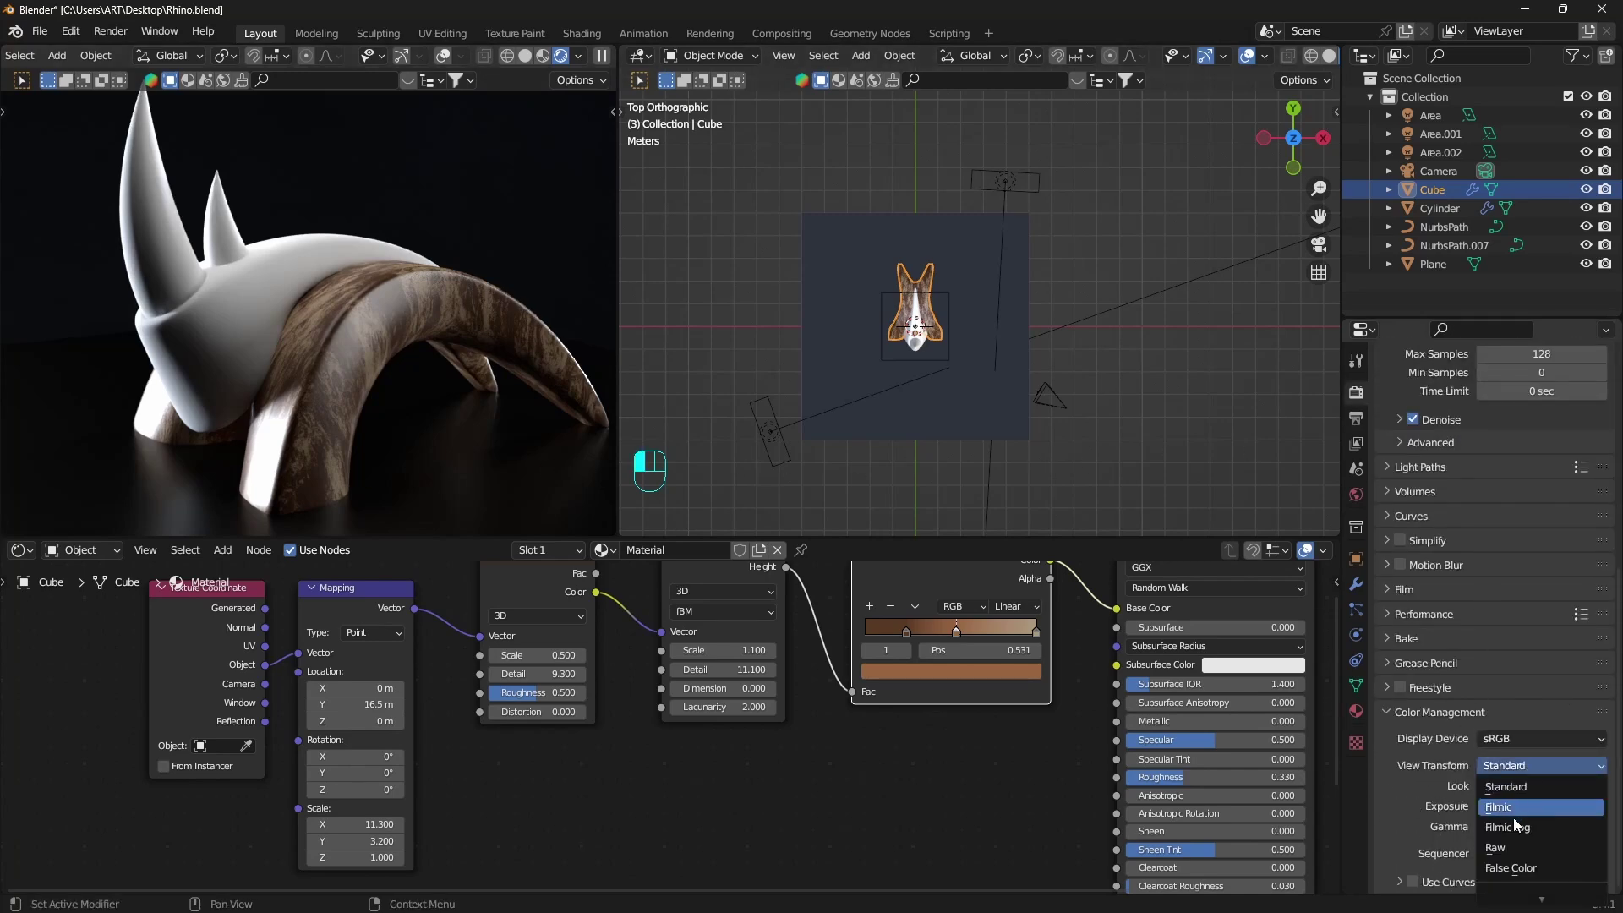
pyautogui.click(1509, 860)
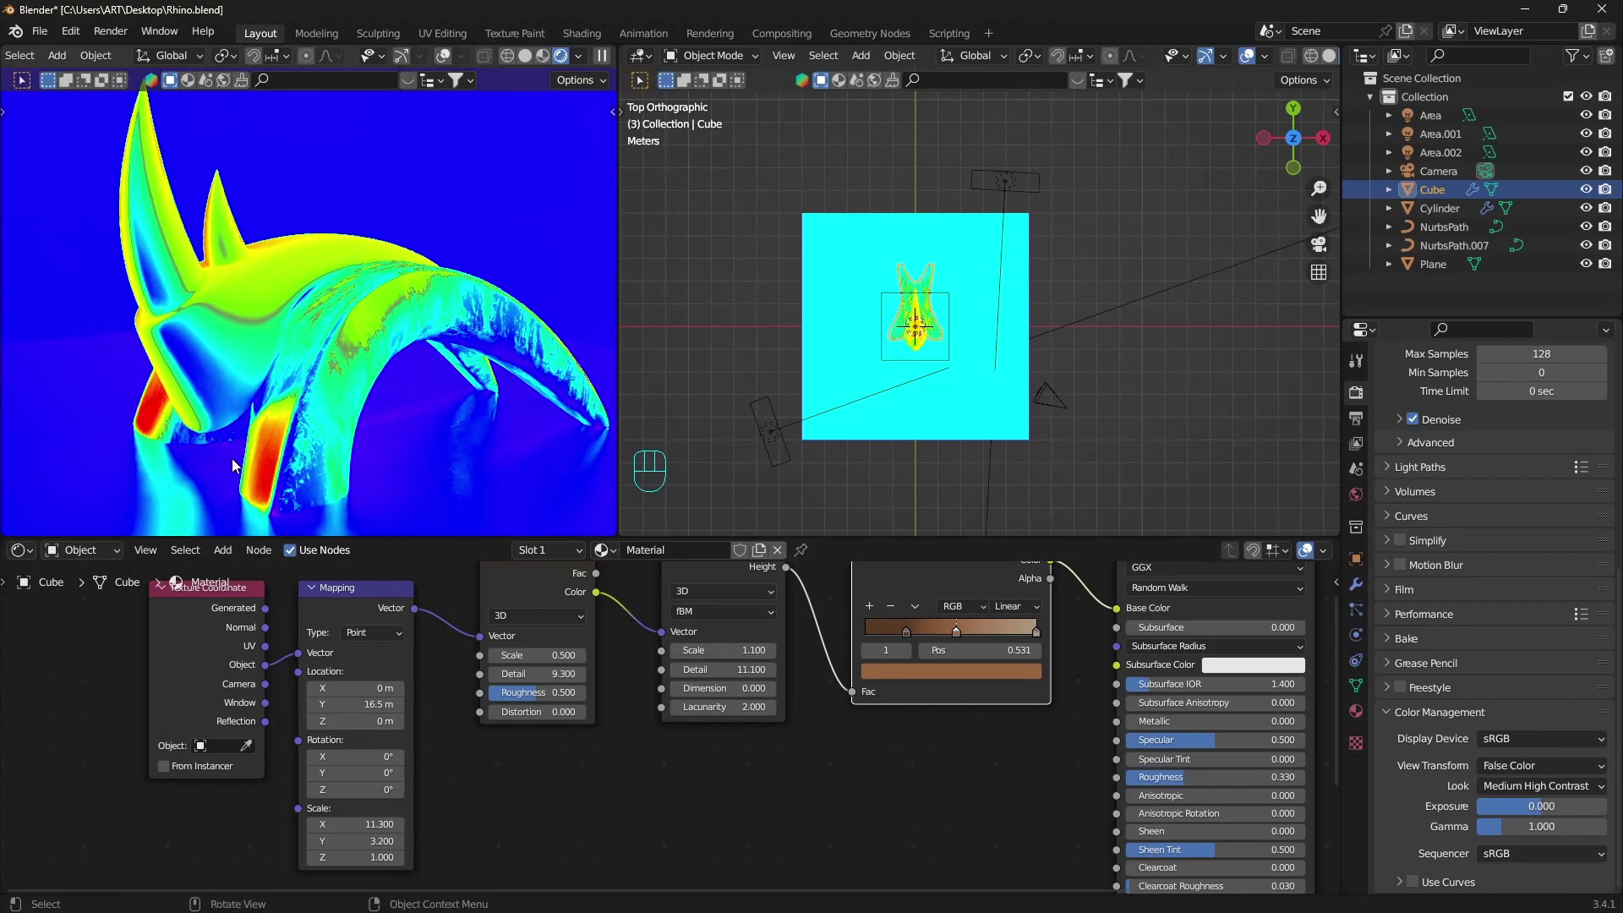
# Hide all three area lights to examine the world lighting on its own.
pyautogui.click(1024, 170)
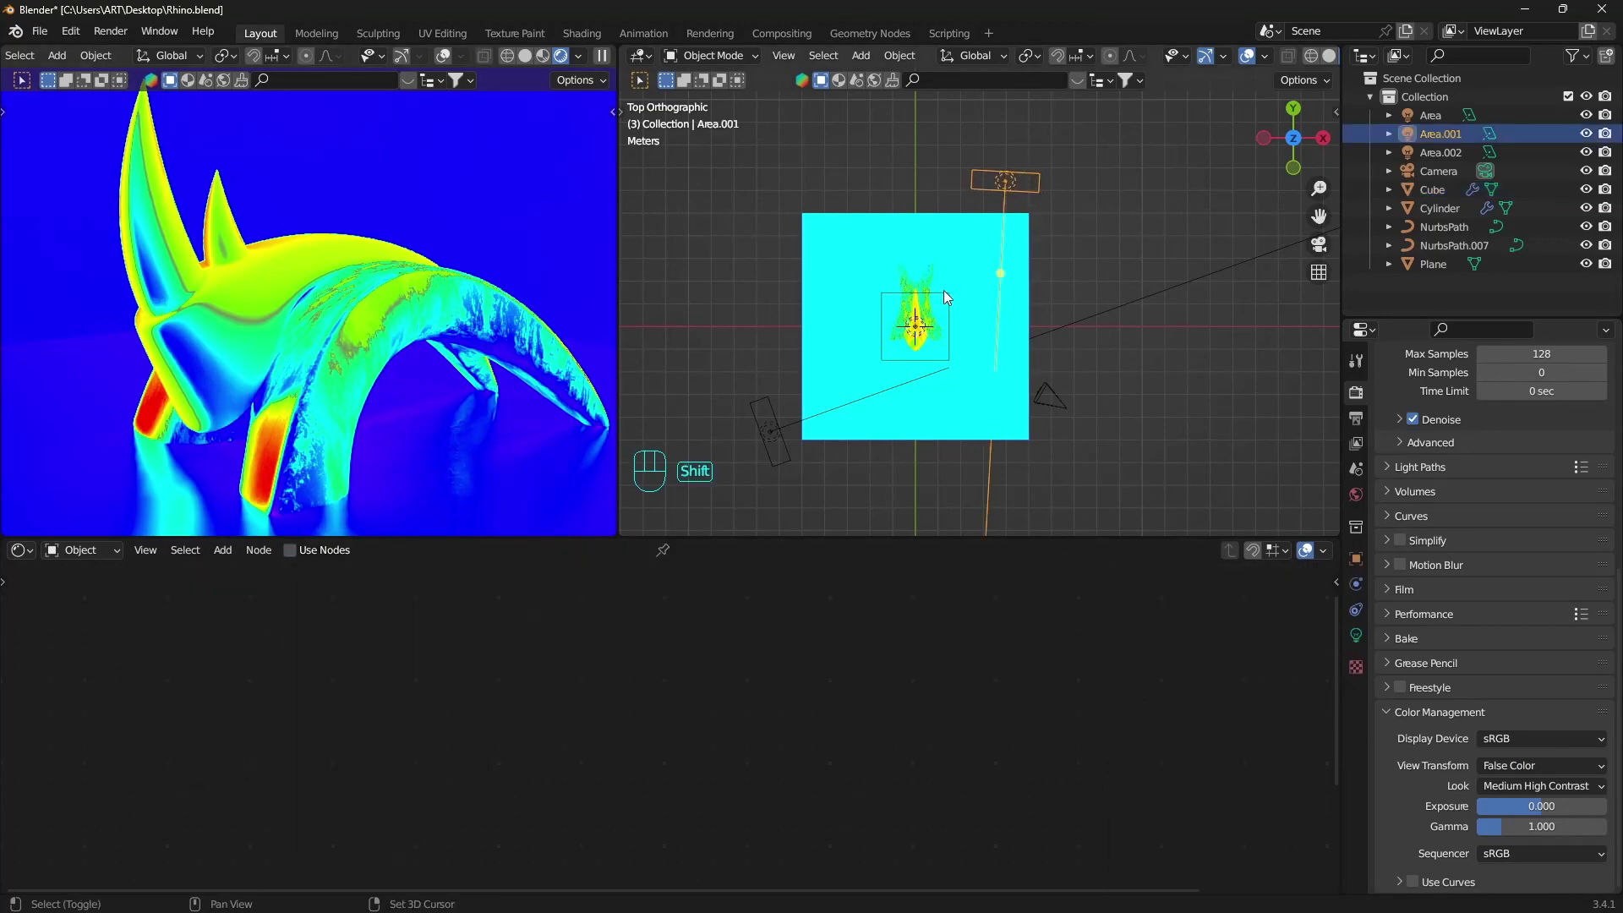
pyautogui.keyDown('shift'); pyautogui.click(942, 290); pyautogui.keyUp('shift')
pyautogui.keyDown('shift'); pyautogui.click(756, 411); pyautogui.keyUp('shift')
pyautogui.press('h')
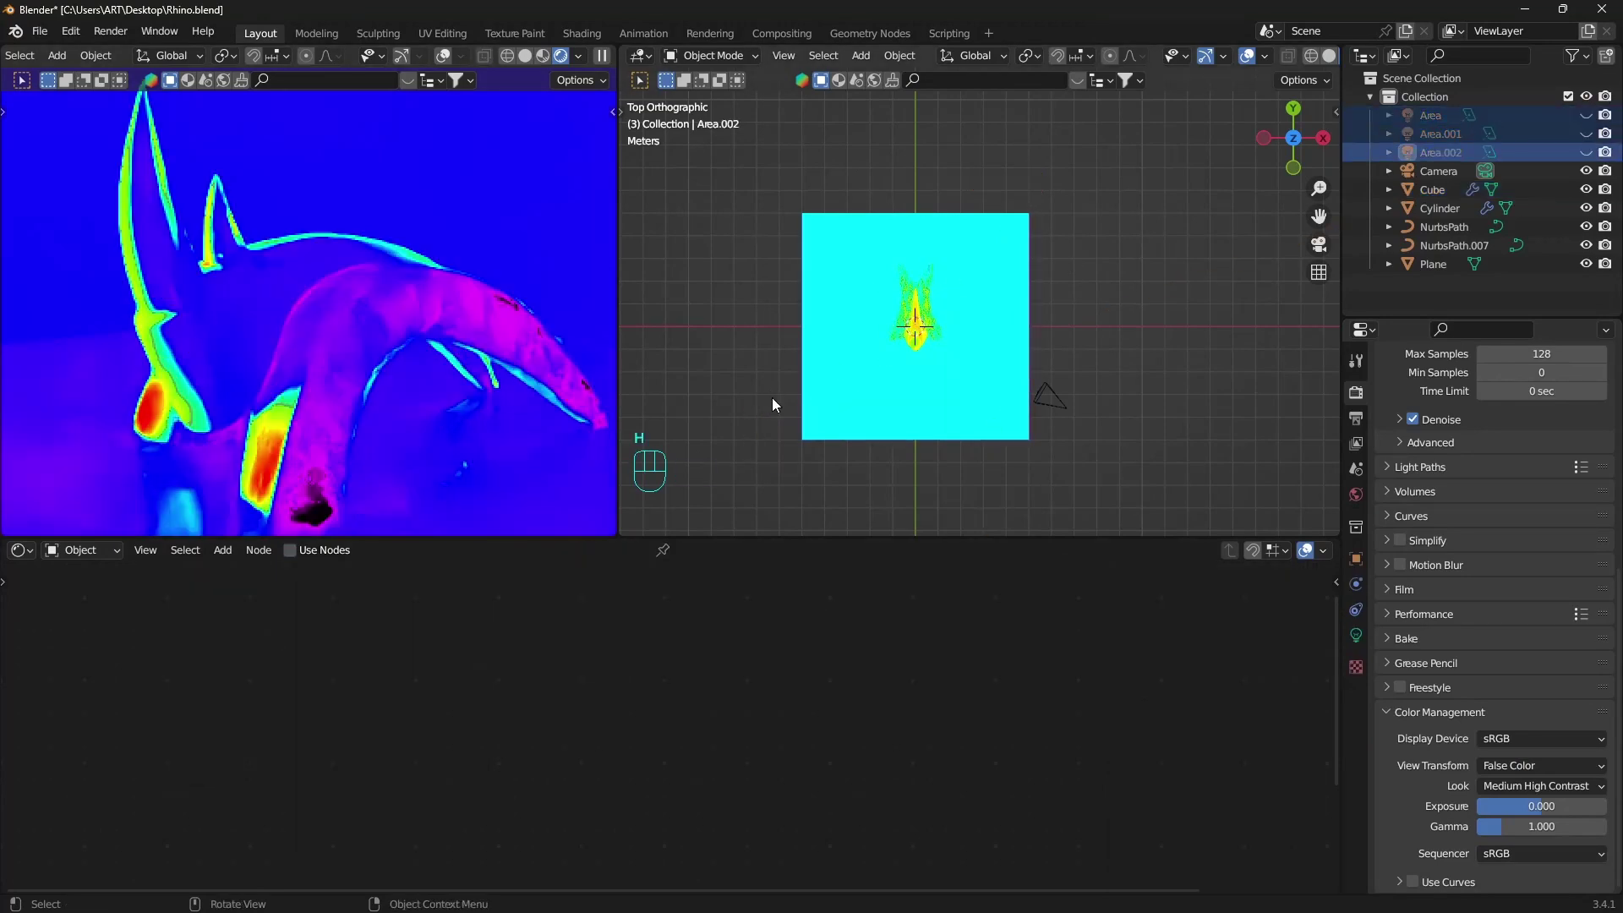
# In the world shader, set the background strength to 0.3 and the environment mapping's Z location to 0.1 m.
pyautogui.click(79, 554)
pyautogui.click(78, 592)
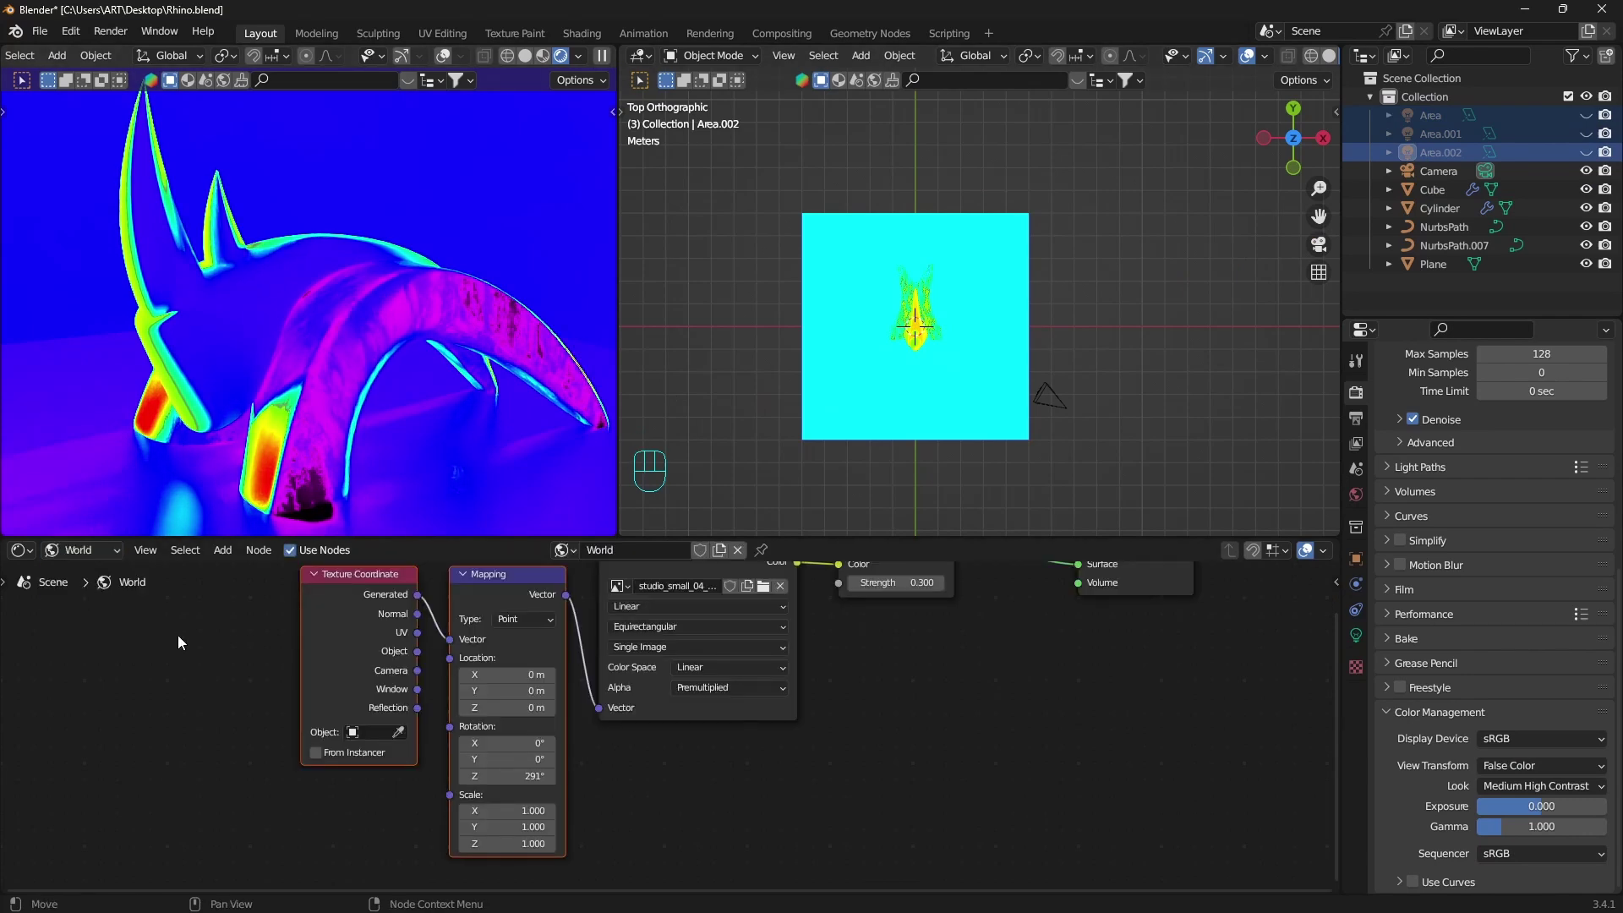
pyautogui.click(551, 709)
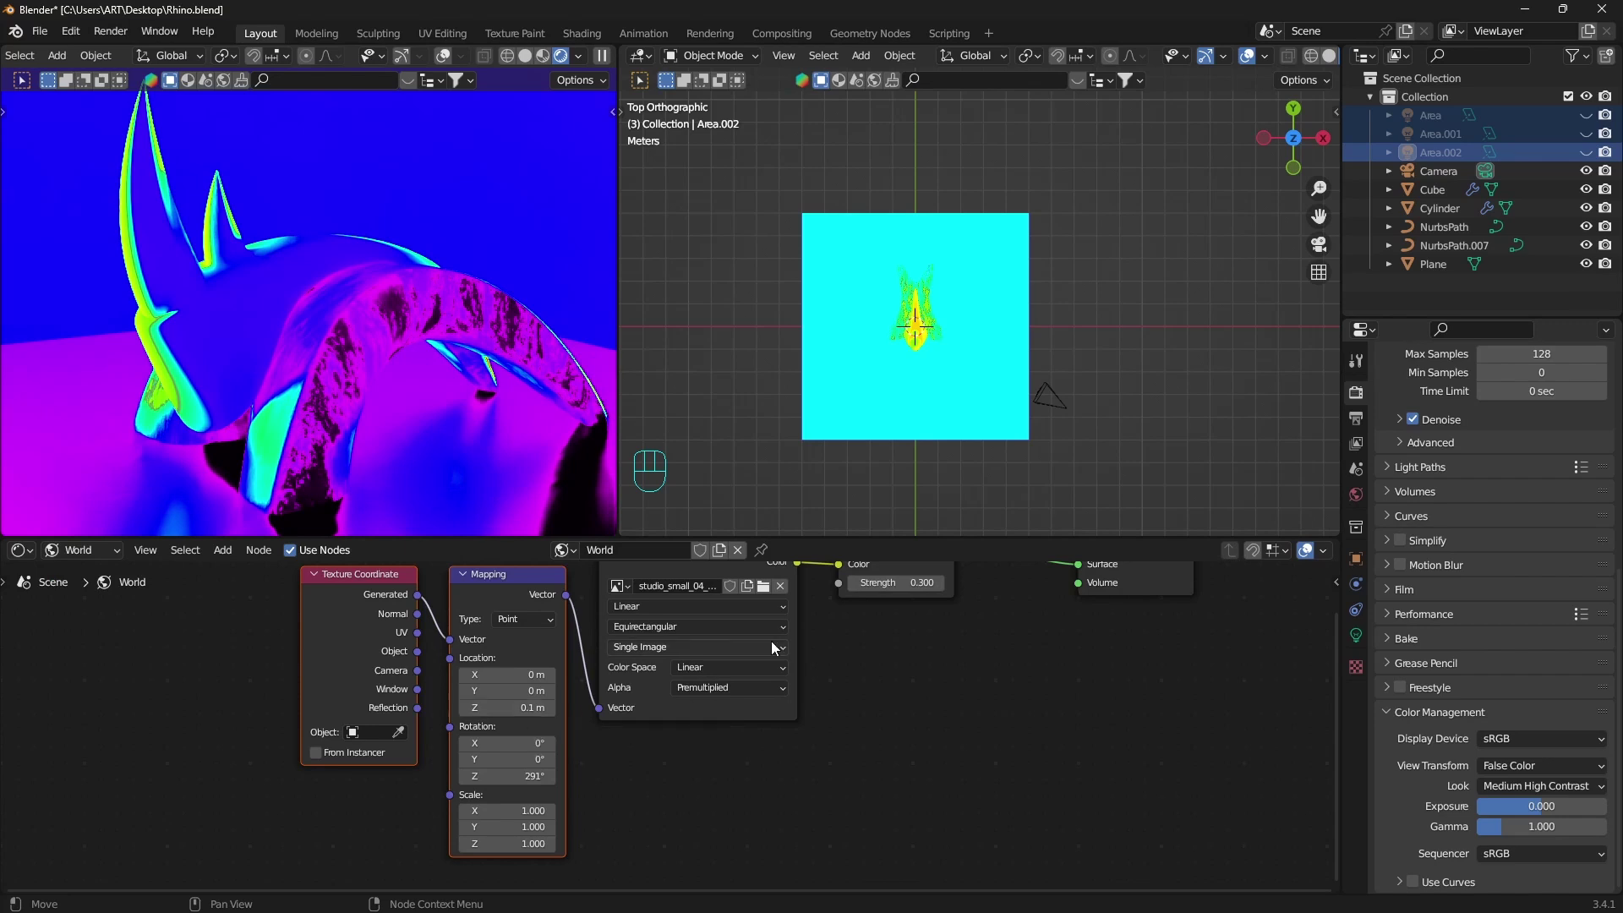
# Set the view transform to Standard and unhide the three area lights.
pyautogui.click(1531, 733)
pyautogui.click(1532, 733)
pyautogui.click(1518, 764)
pyautogui.click(1517, 807)
pyautogui.moveTo(1586, 116); pyautogui.dragTo(1586, 152)
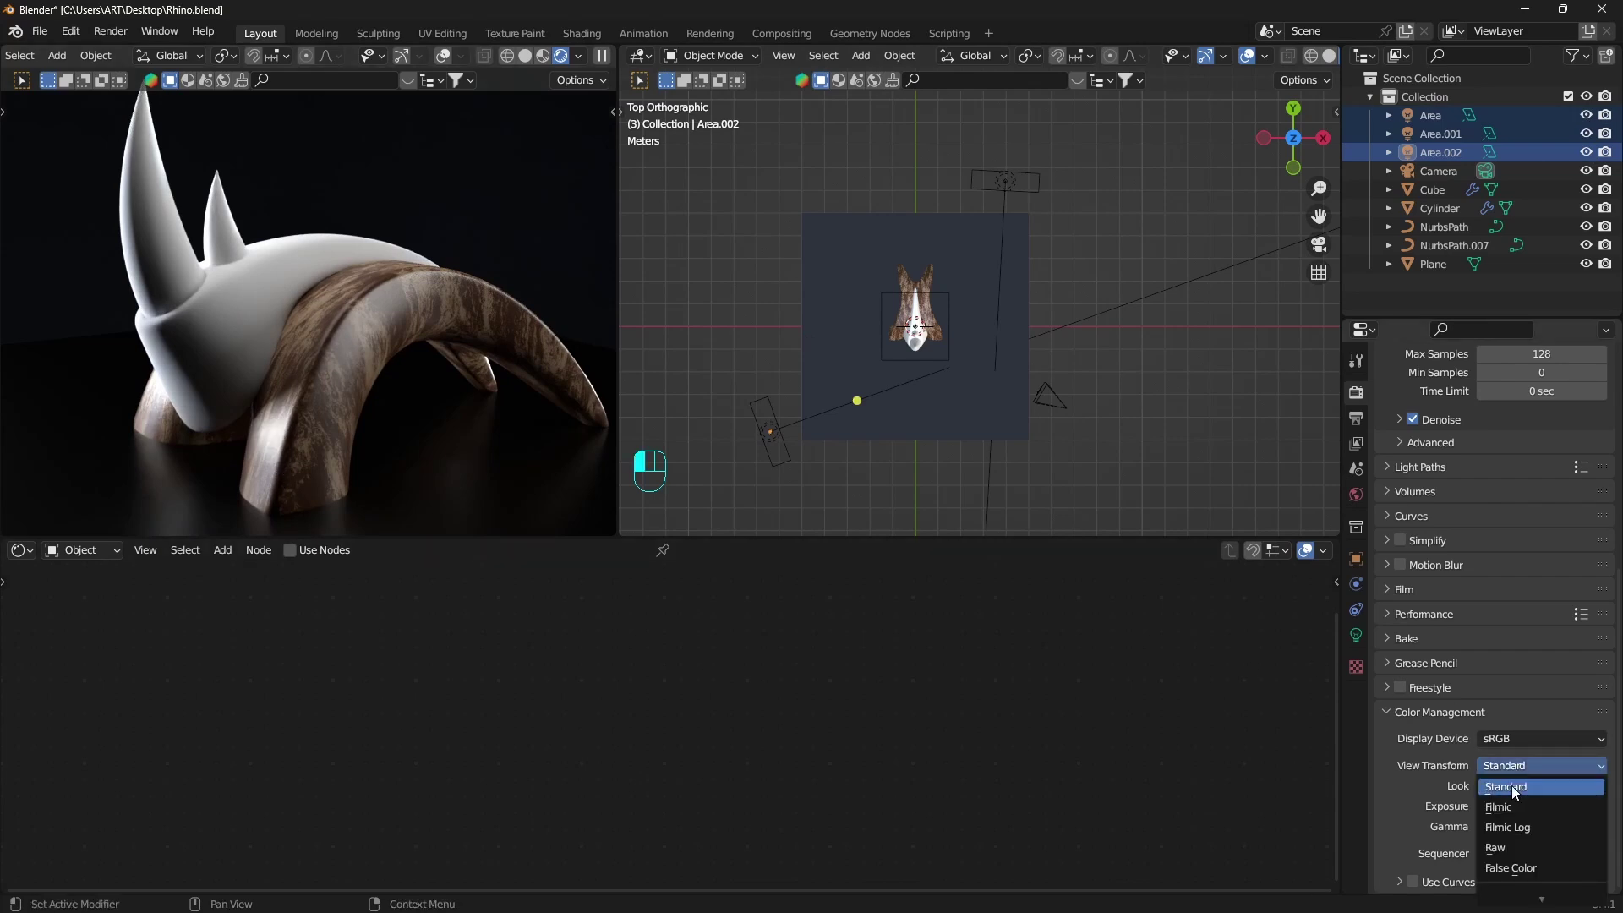
# Move the front area light Area.002 and the rear area light Area.001 closer to the rhino in the top view.
pyautogui.click(1508, 866)
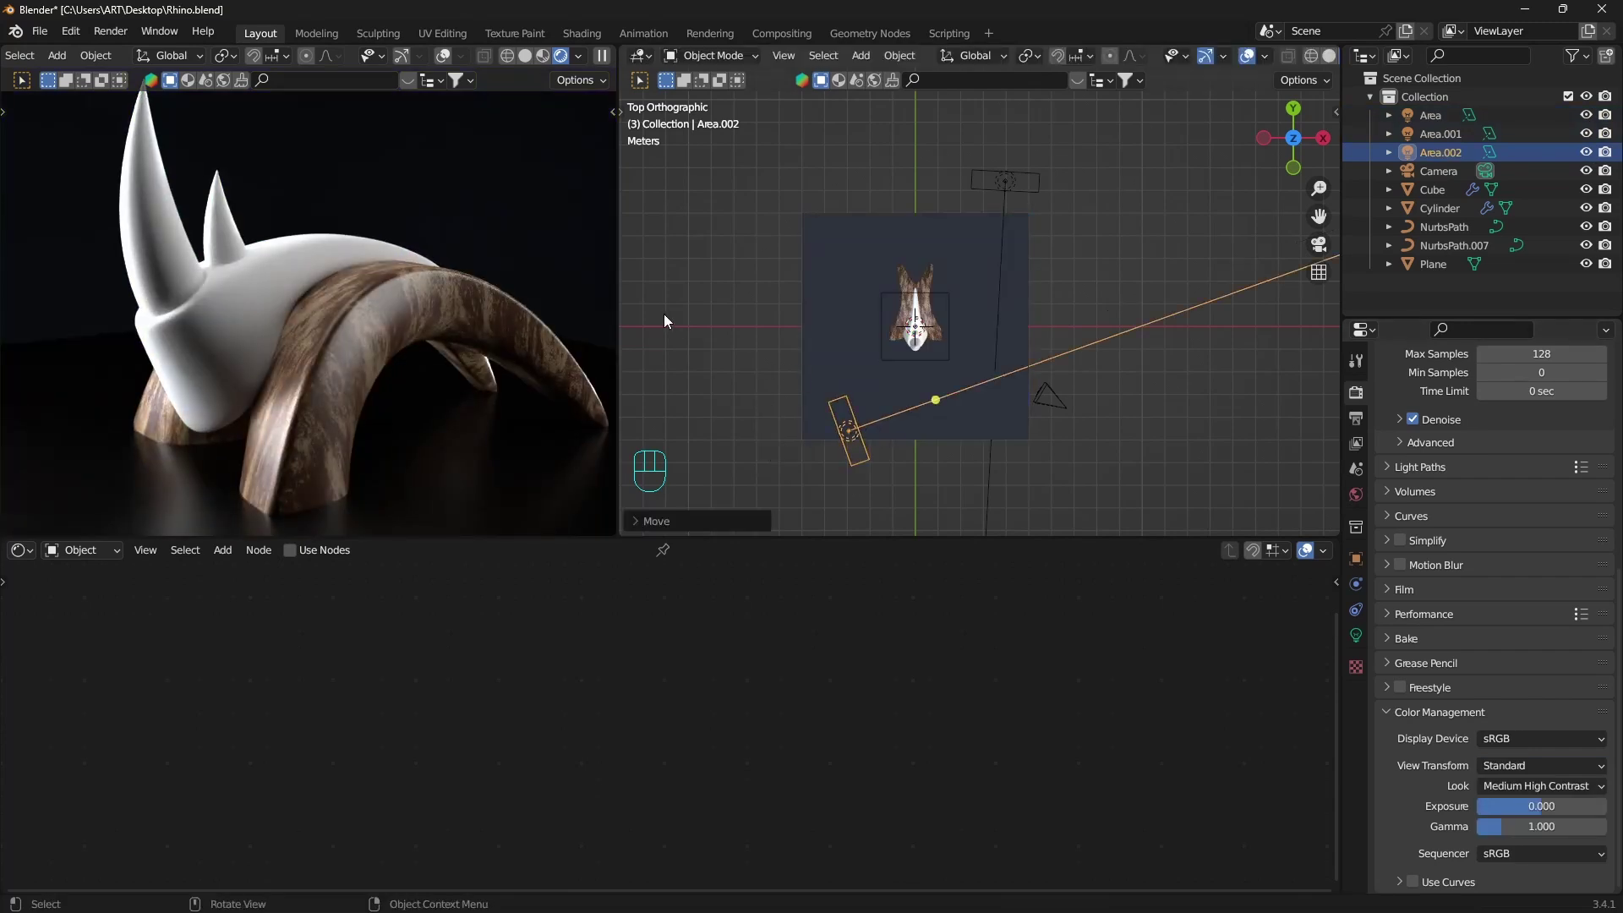
pyautogui.click(1015, 174)
pyautogui.press('g')
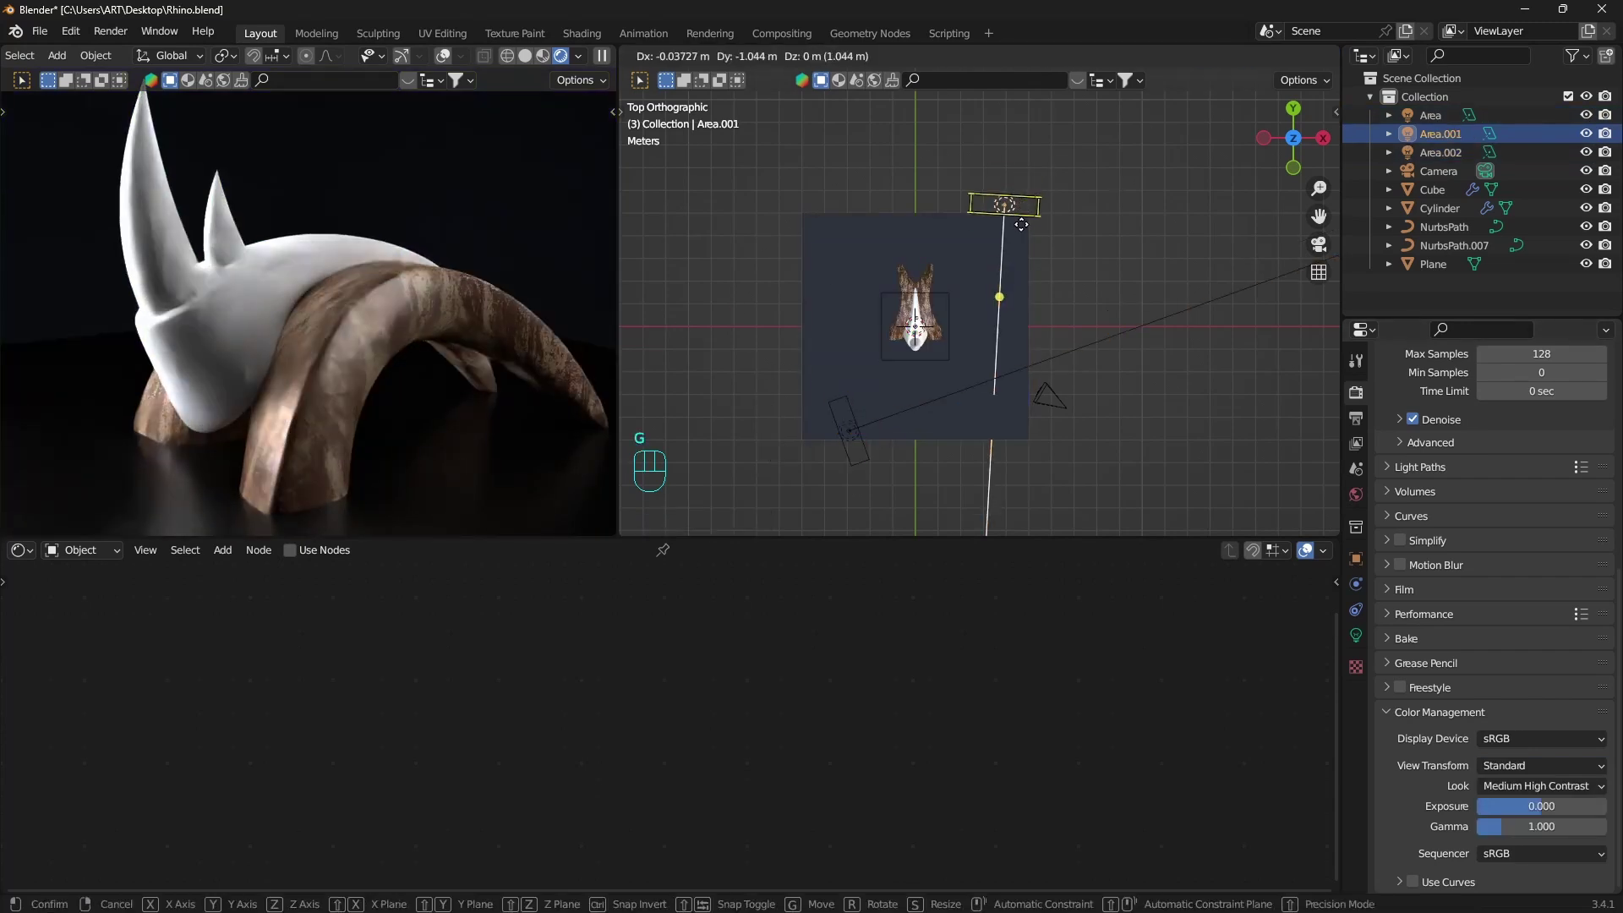
pyautogui.click(1012, 222)
pyautogui.keyDown('shift'); pyautogui.moveTo(493, 377); pyautogui.dragTo(463, 377, button='middle'); pyautogui.keyUp('shift')
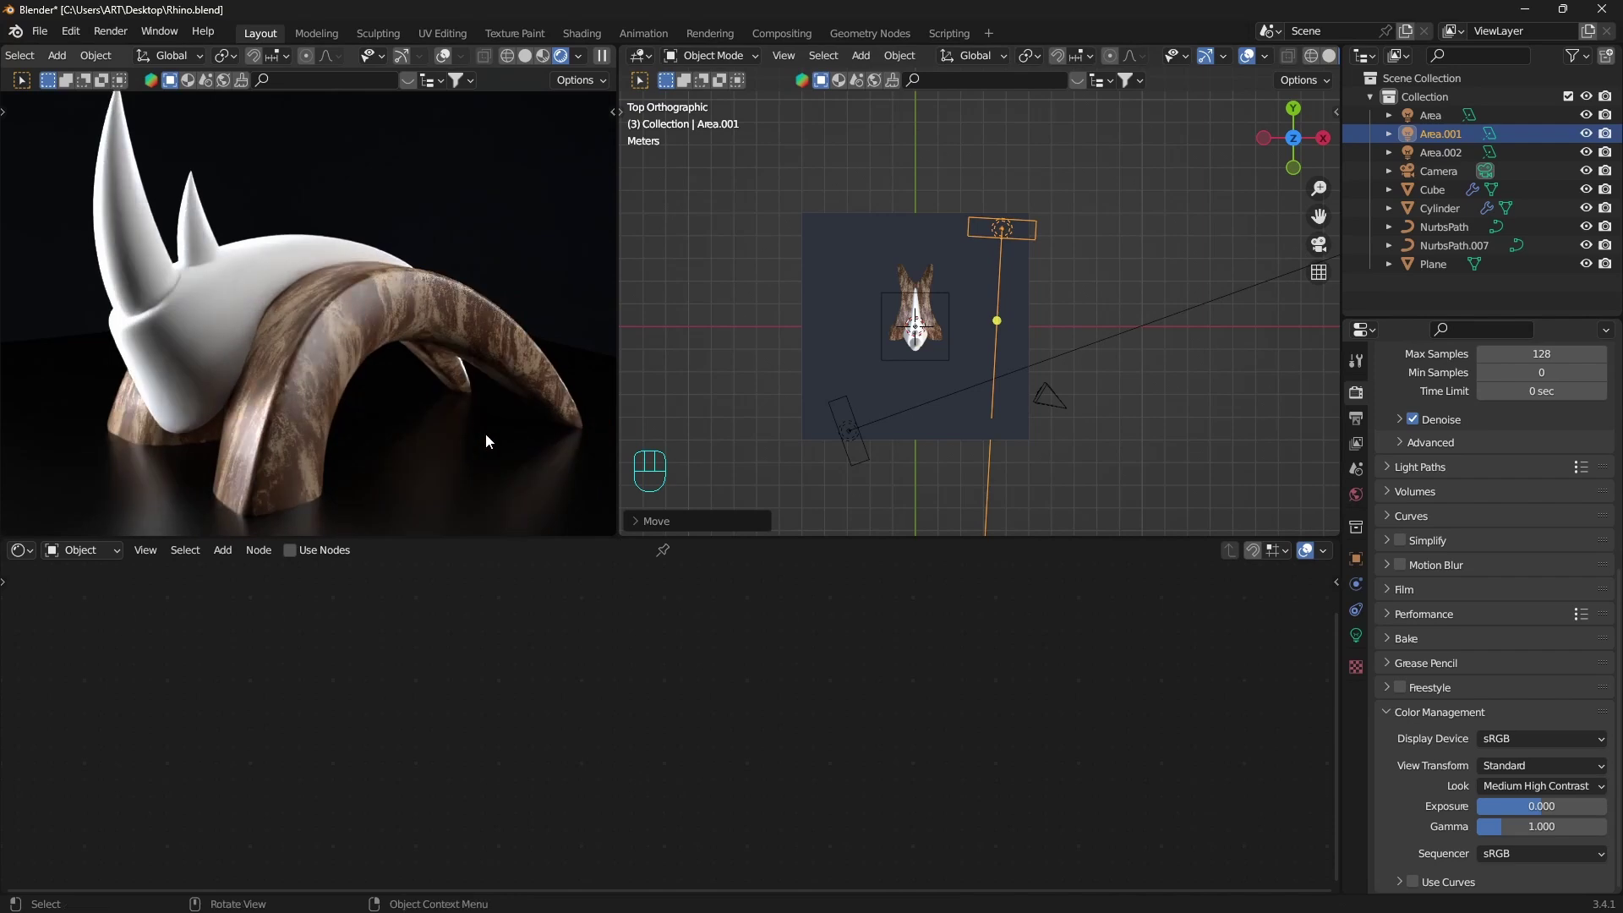
# In the legs' wood material, set the clearcoat to 1.0 and the clearcoat roughness to 0.242.
pyautogui.click(567, 392)
pyautogui.moveTo(850, 672); pyautogui.dragTo(755, 683, button='middle')
pyautogui.moveTo(916, 778); pyautogui.dragTo(786, 717, button='middle')
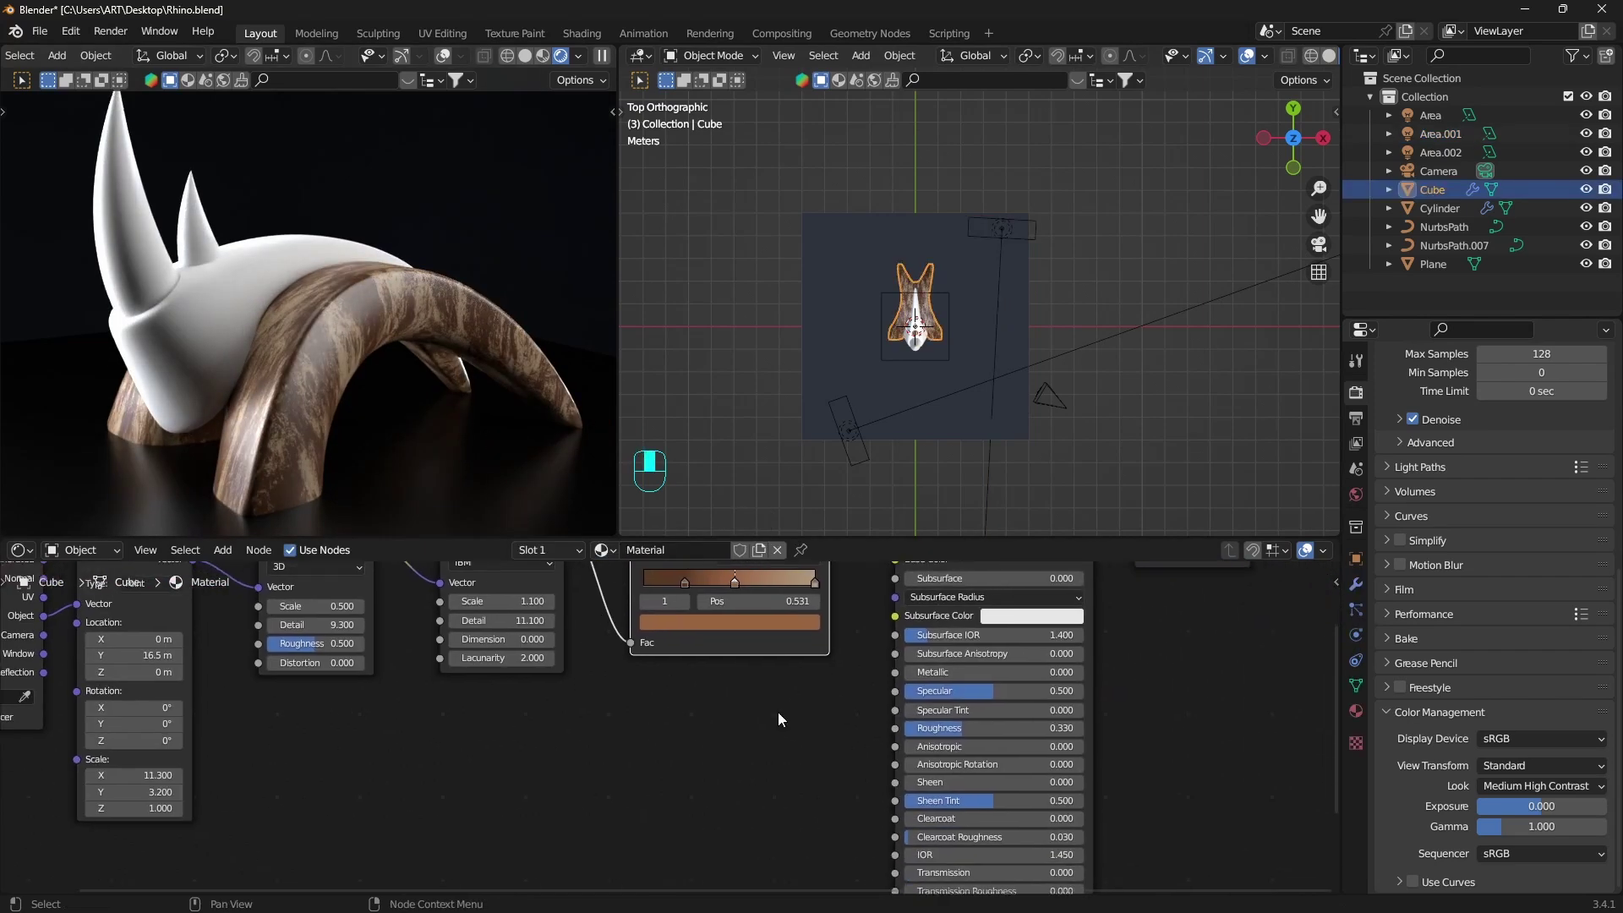
pyautogui.moveTo(853, 768); pyautogui.dragTo(854, 716, button='middle')
pyautogui.moveTo(909, 762); pyautogui.dragTo(1055, 767)
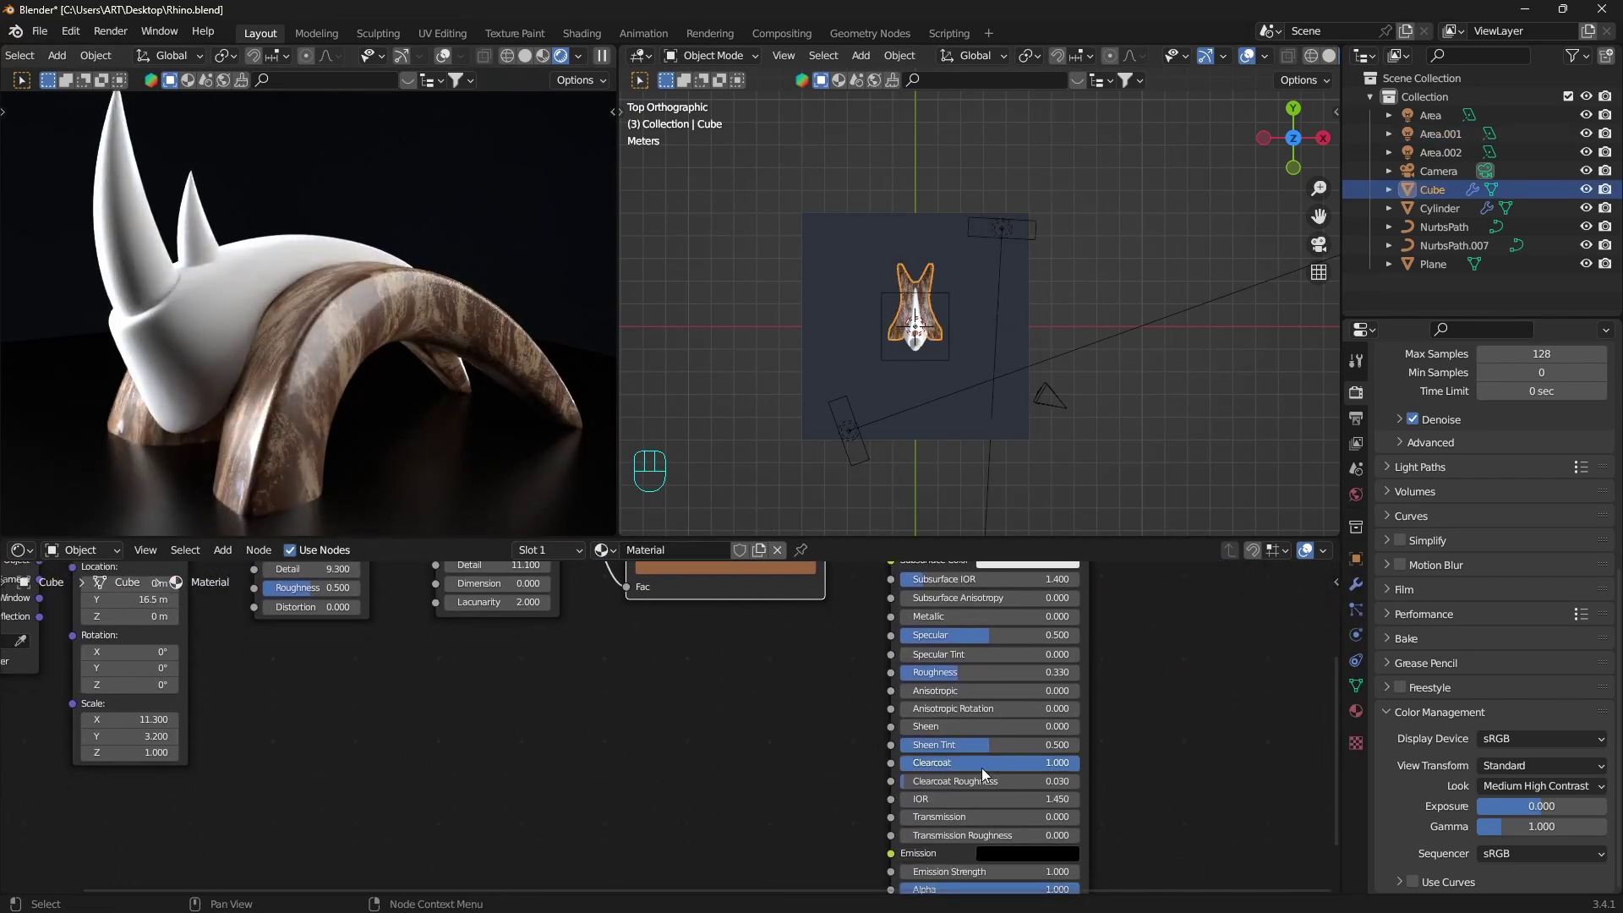
pyautogui.moveTo(911, 783); pyautogui.dragTo(926, 782)
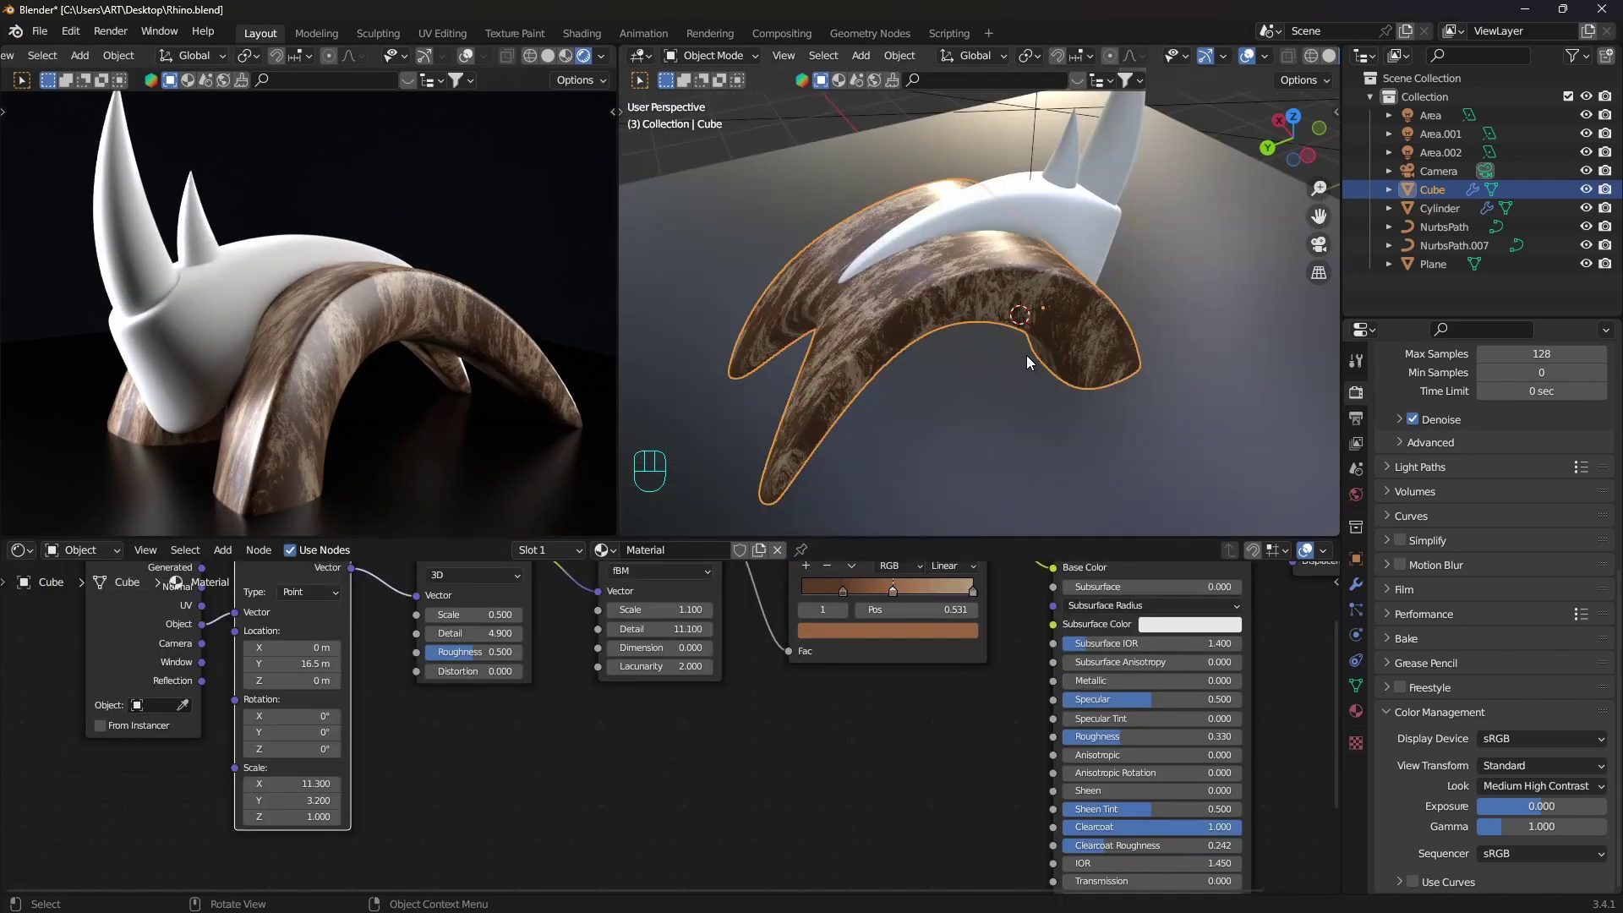
# Connect the Noise Texture's Fac output, instead of its Color, to the Musgrave Texture's vector input in the wood material.
pyautogui.moveTo(980, 321)
pyautogui.mouseDown(button='middle')
pyautogui.moveTo(798, 322)
pyautogui.moveTo(1091, 318)
pyautogui.moveTo(896, 349)
pyautogui.moveTo(987, 341)
pyautogui.mouseUp(button='middle')
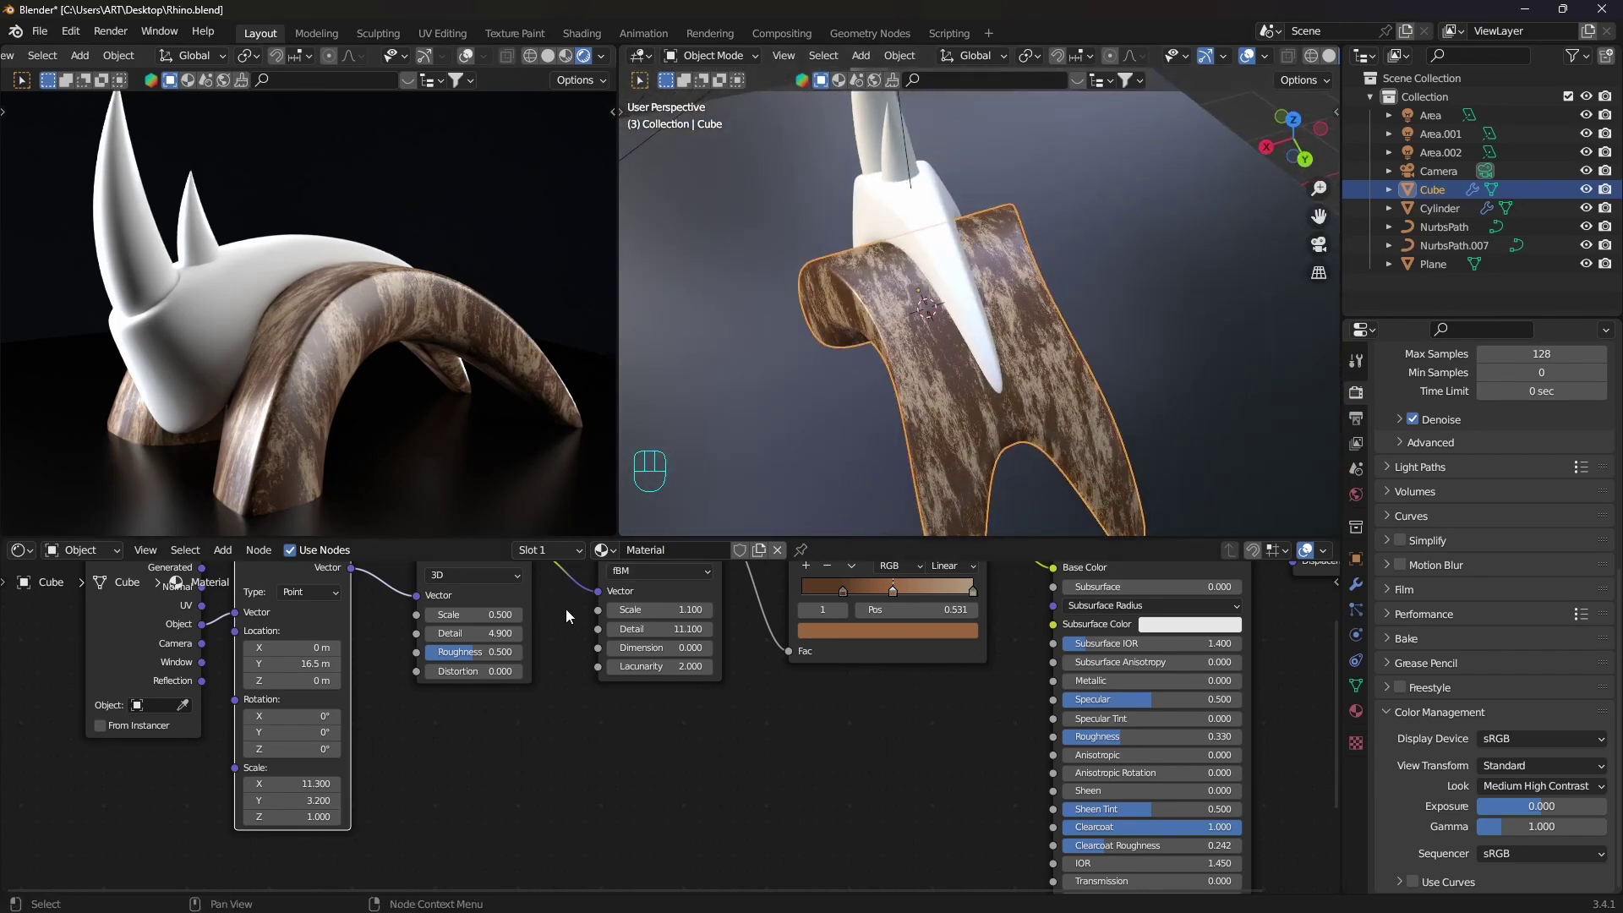
pyautogui.moveTo(558, 611); pyautogui.dragTo(558, 702, button='middle')
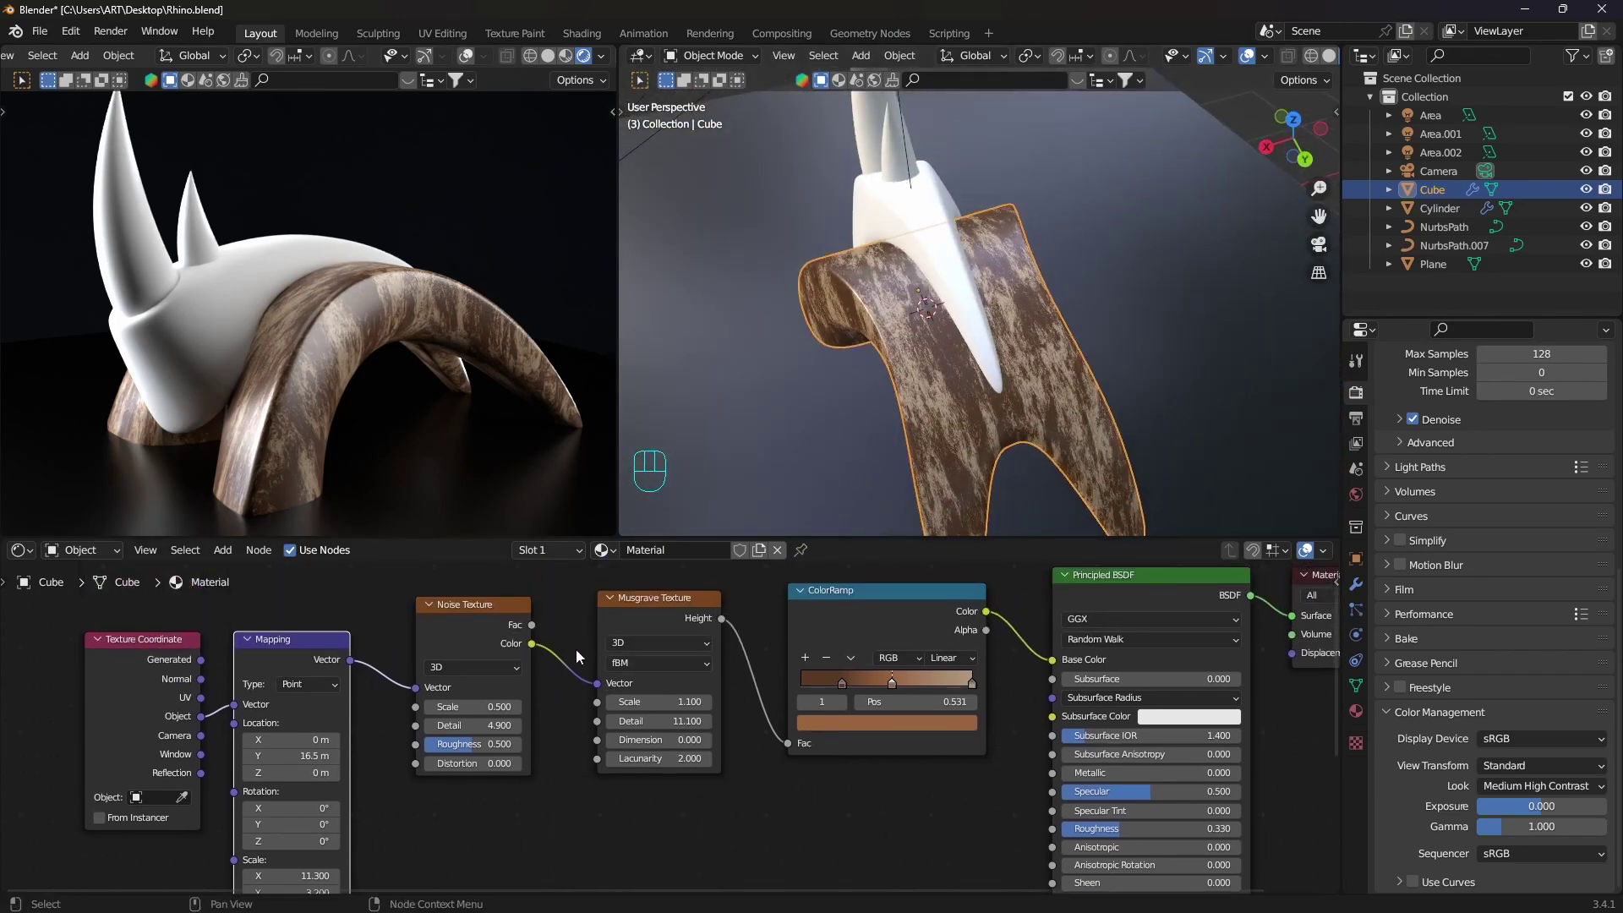
pyautogui.moveTo(530, 625); pyautogui.dragTo(597, 682)
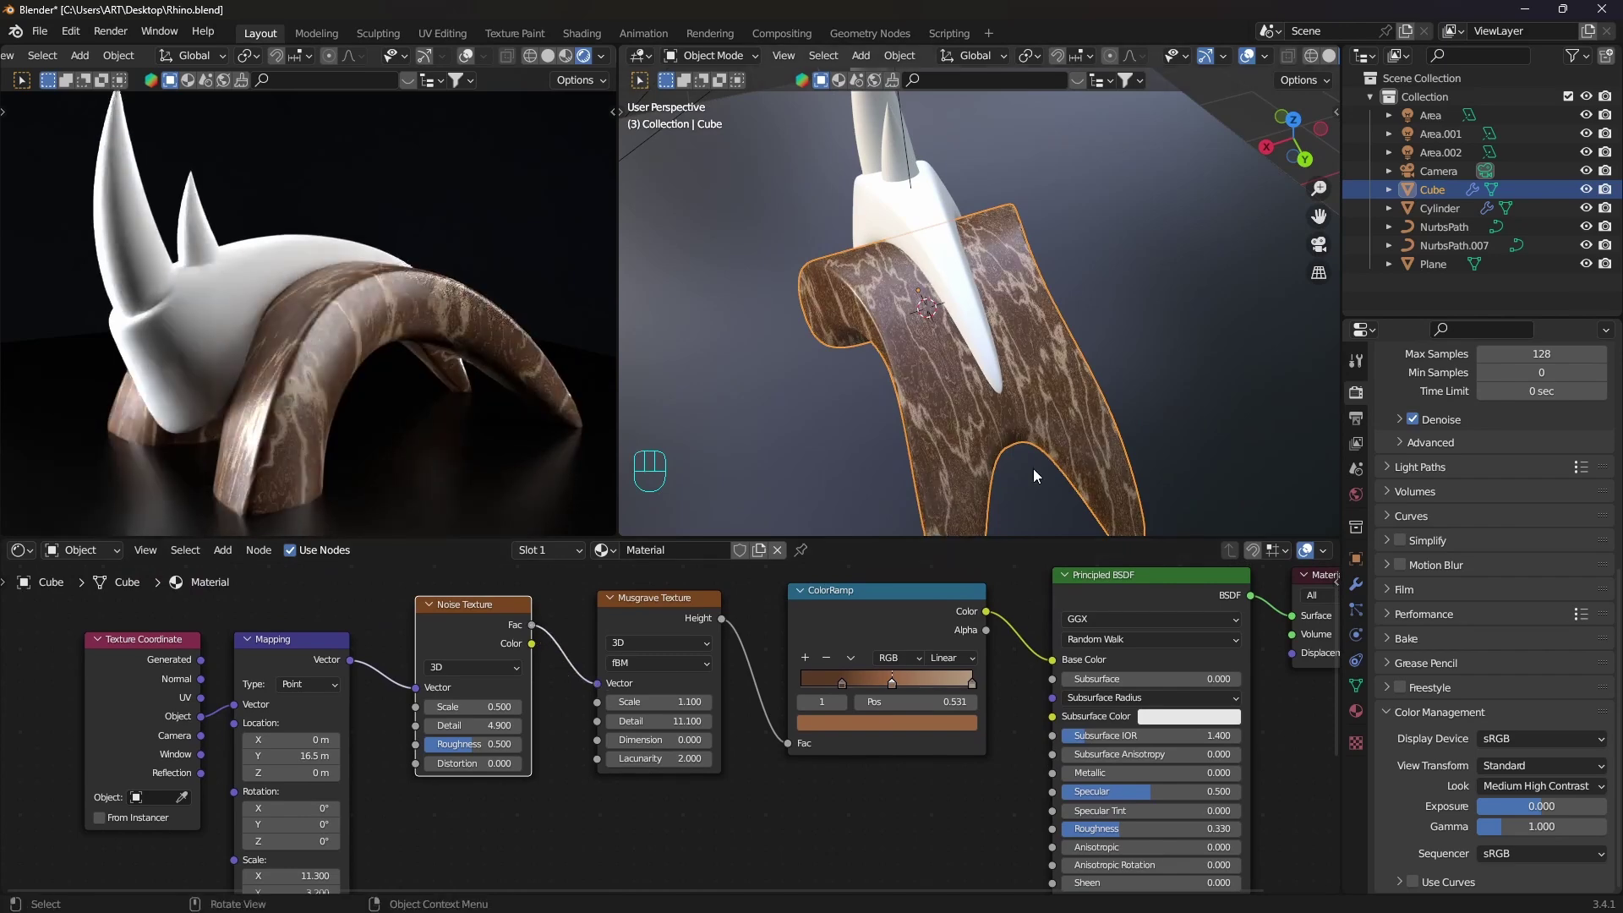
# Set the wood mapping's X location to 103 m and the wood shader's subsurface to 0.01.
pyautogui.moveTo(1033, 468); pyautogui.dragTo(945, 381, button='middle')
pyautogui.moveTo(206, 664); pyautogui.dragTo(380, 666)
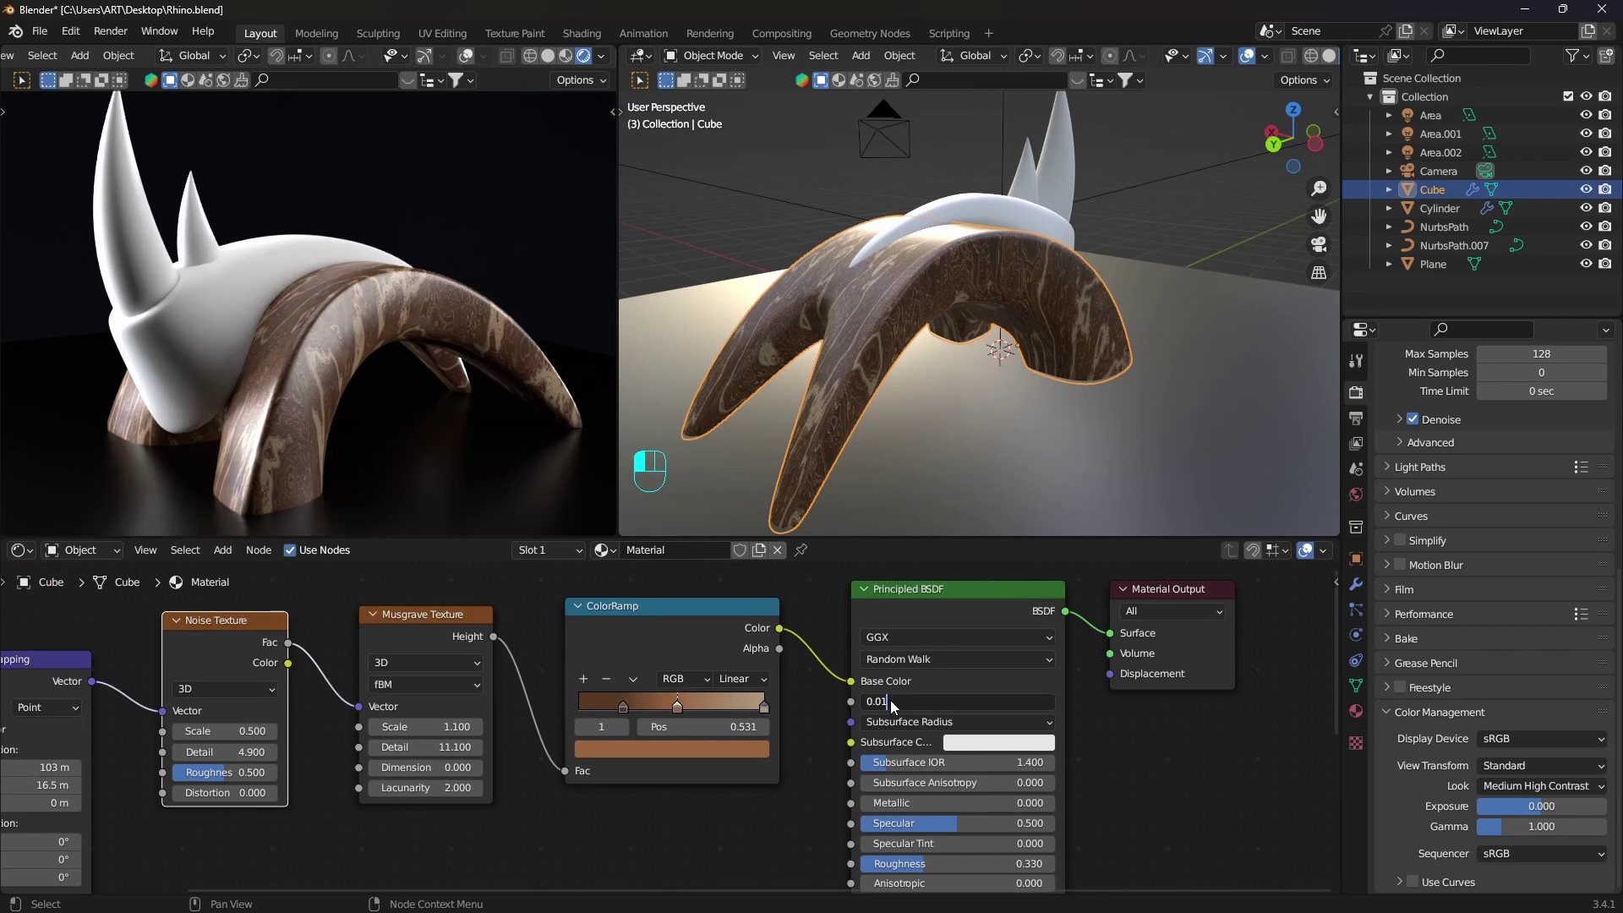
pyautogui.press('Return')
# Duplicate the wood's ColorRamp node below the original and remove the copy's middle colour stop.
pyautogui.scroll(-3, 890, 699)
pyautogui.hotkey('shift', 'd')
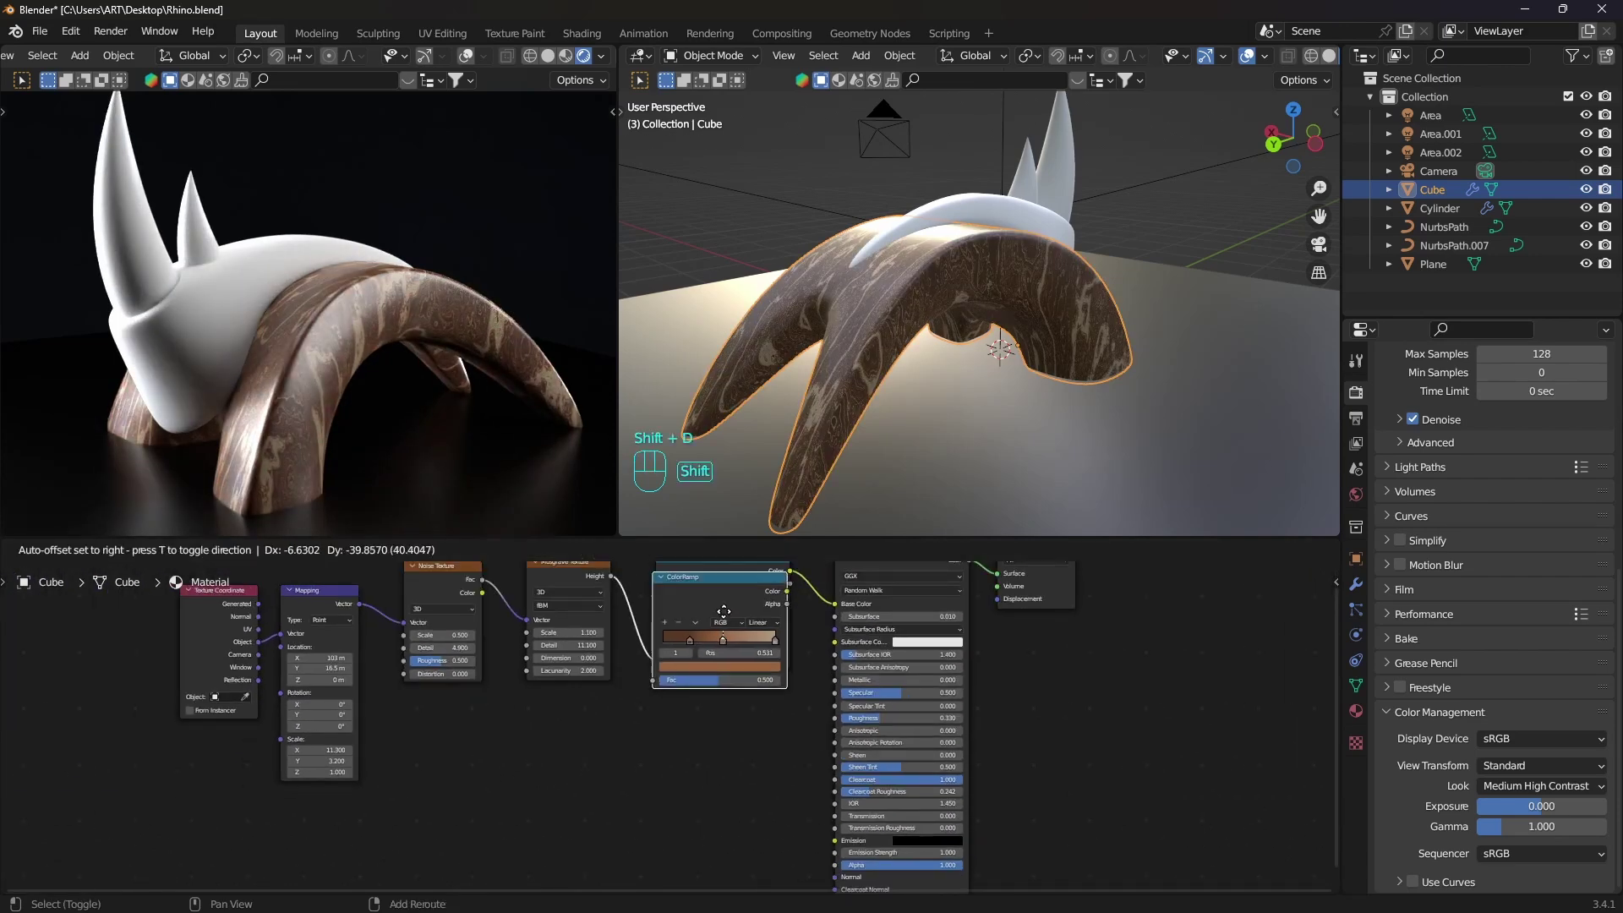
pyautogui.click(722, 622)
pyautogui.scroll(4, 774, 759)
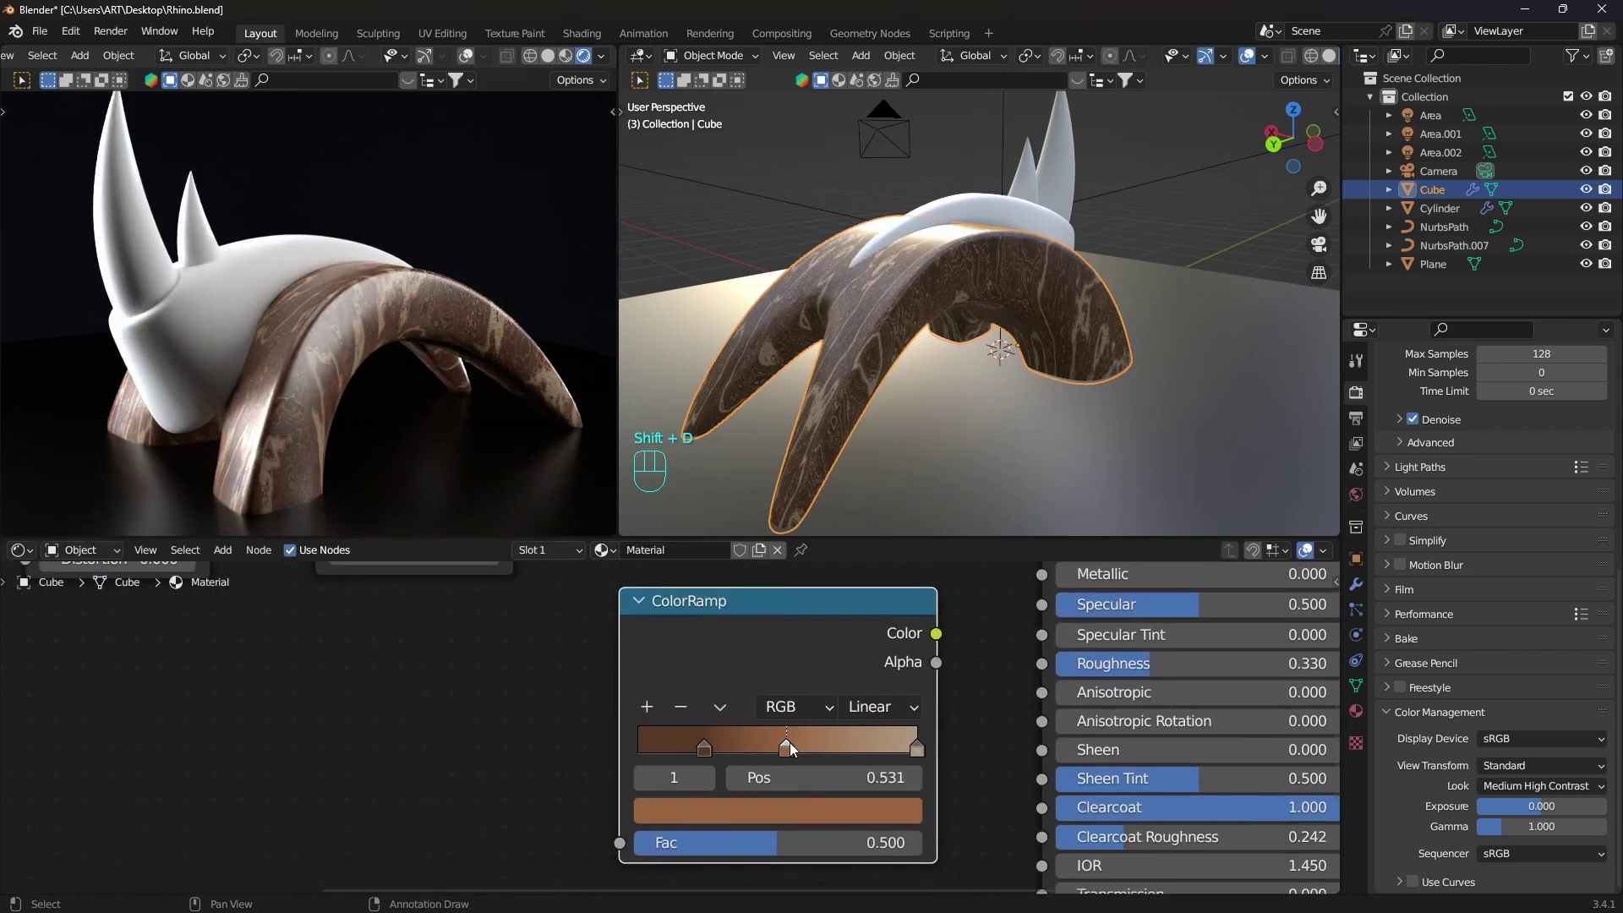
pyautogui.click(704, 748)
# Turn both end stops of the duplicated ColorRamp grey by reducing their saturation to zero.
pyautogui.click(916, 751)
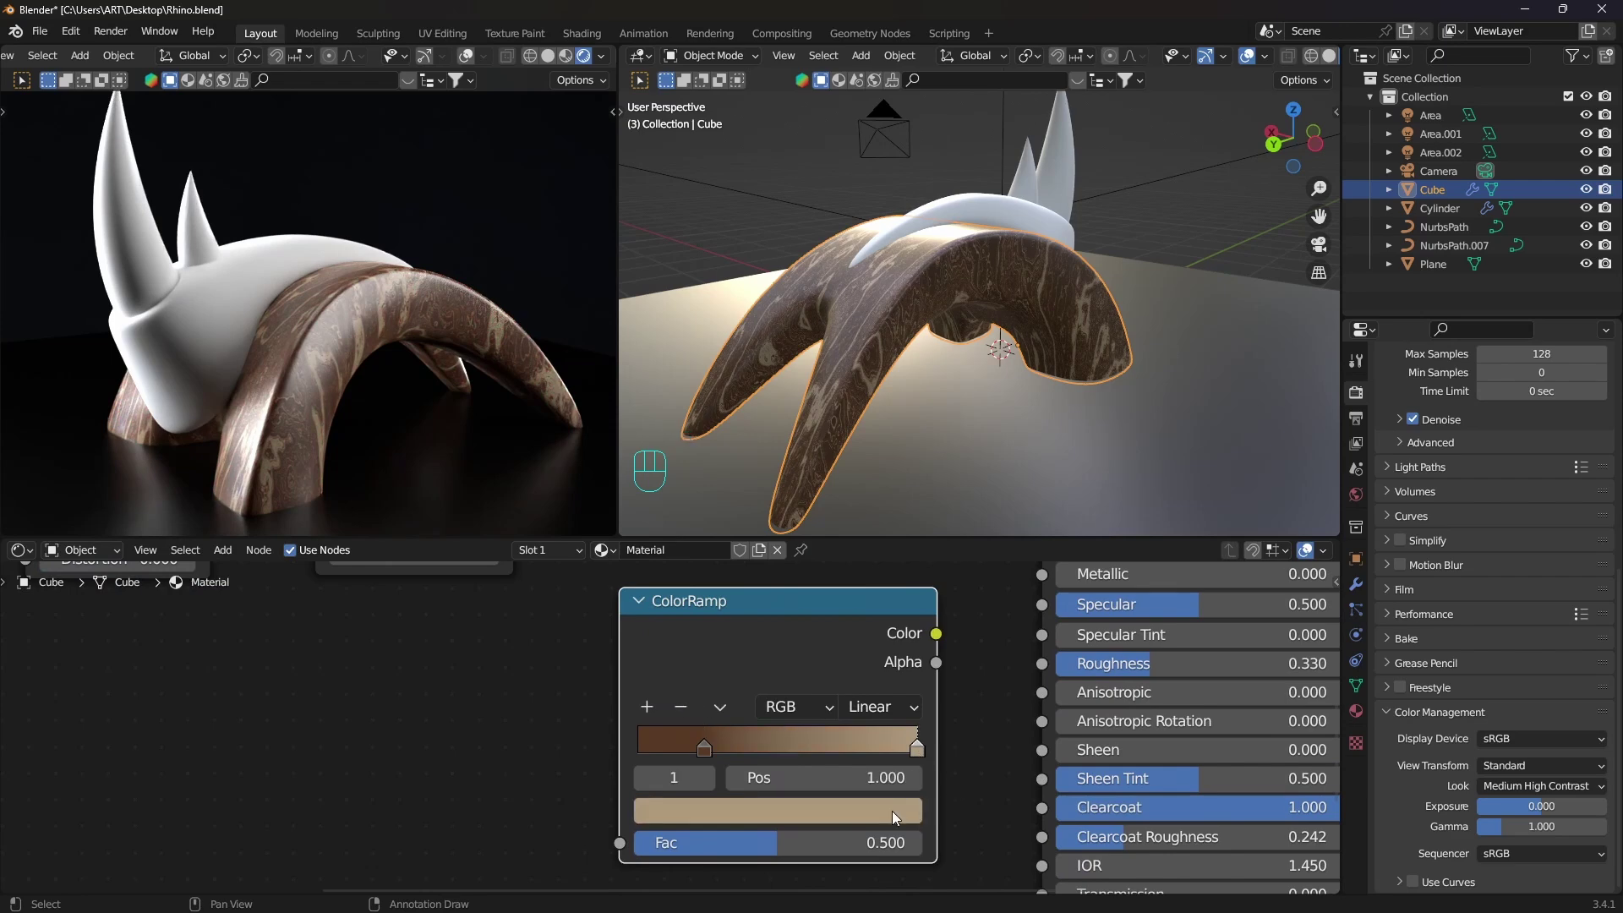
pyautogui.click(891, 809)
pyautogui.moveTo(791, 716); pyautogui.dragTo(648, 717)
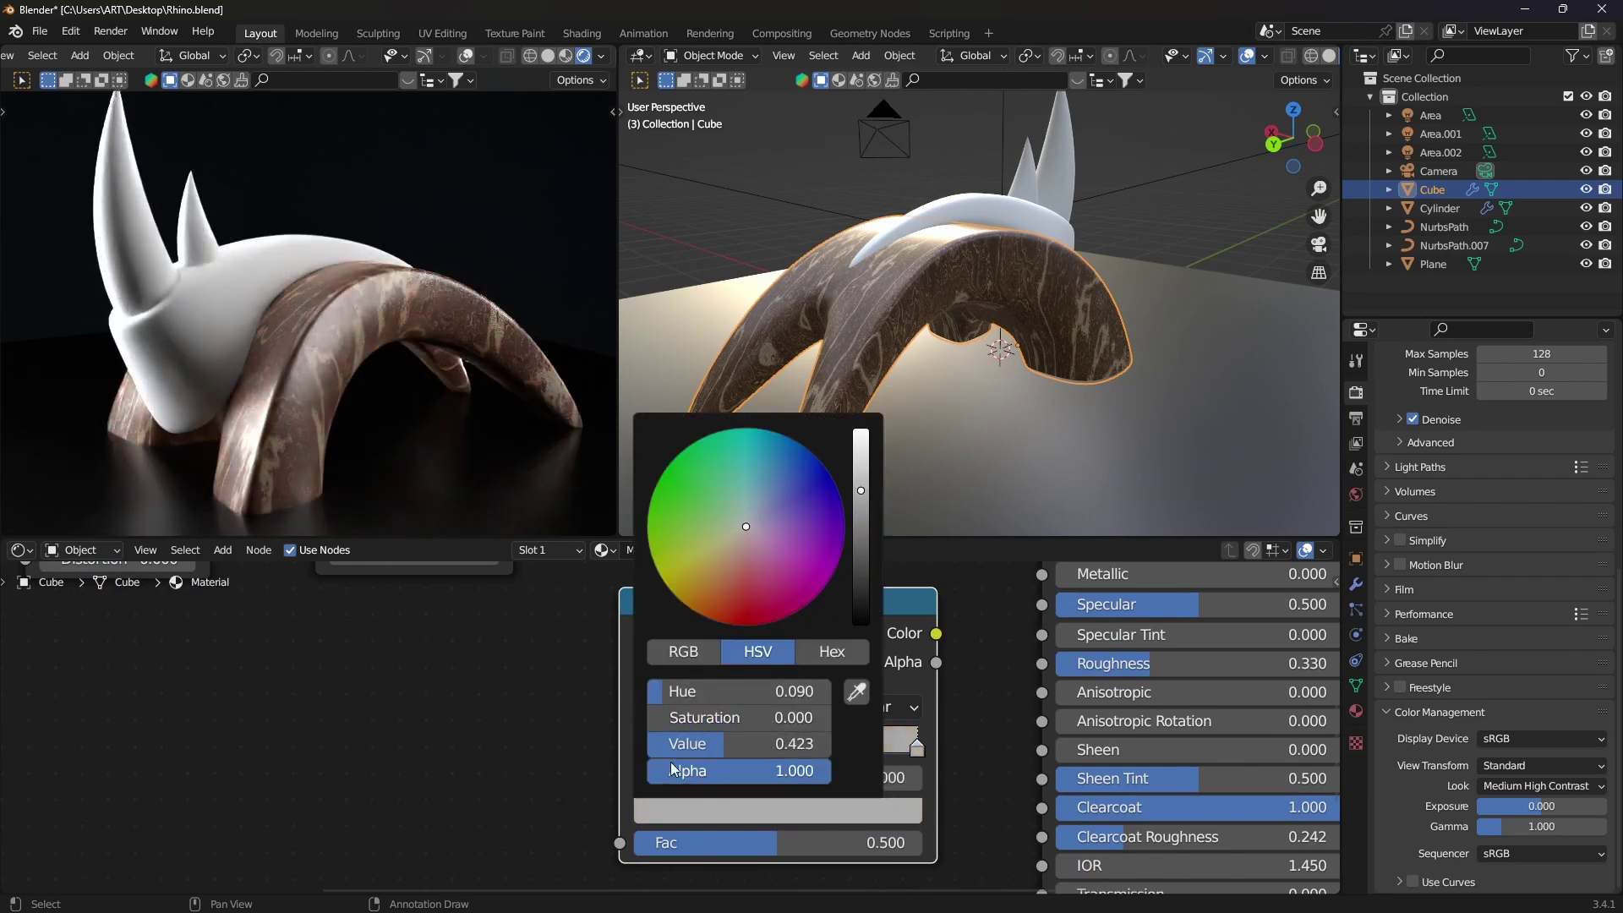
pyautogui.click(695, 748)
pyautogui.click(738, 811)
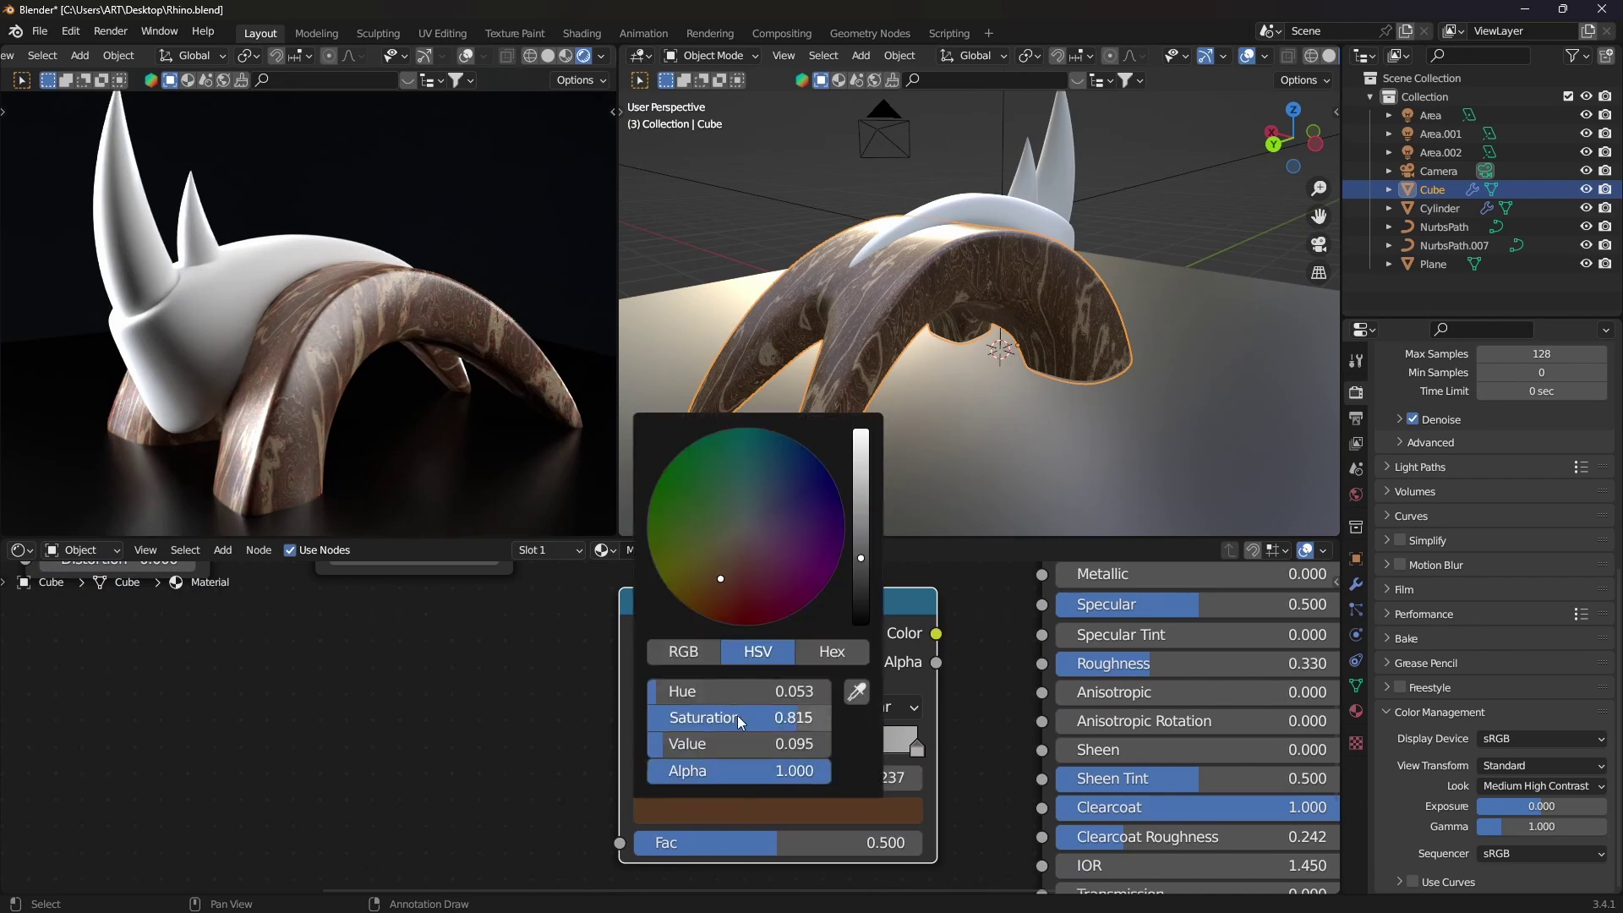
pyautogui.moveTo(794, 717); pyautogui.dragTo(706, 716)
# Feed the Musgrave height into the grey ColorRamp and connect the ramp's colour to the wood shader's roughness.
pyautogui.scroll(-3, 655, 664)
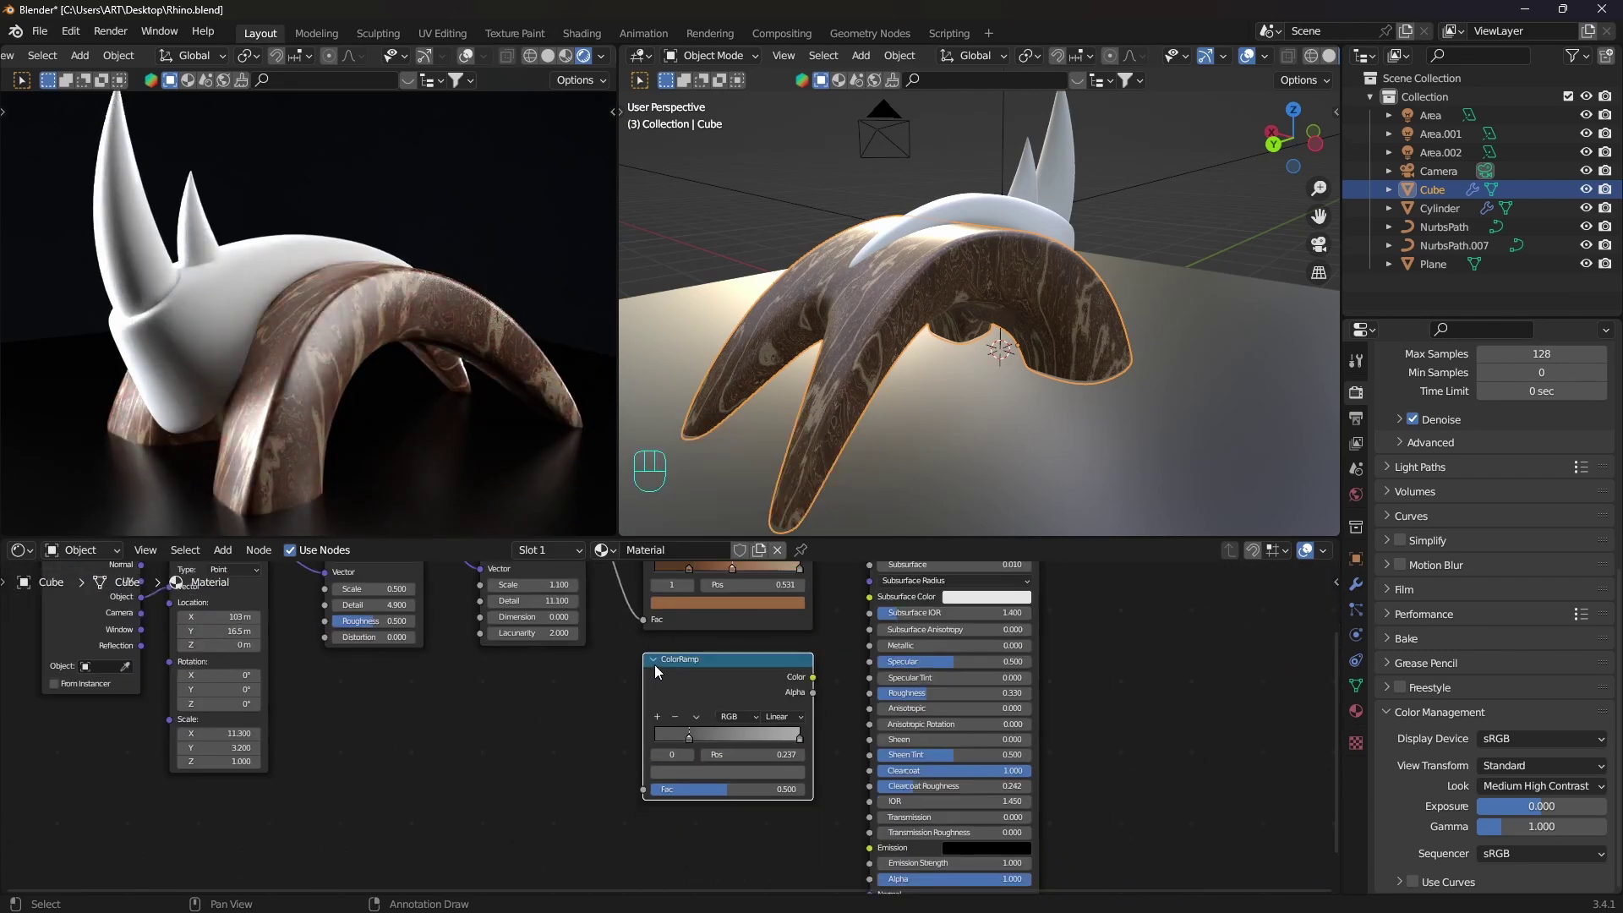
pyautogui.moveTo(636, 701); pyautogui.dragTo(636, 705, button='middle')
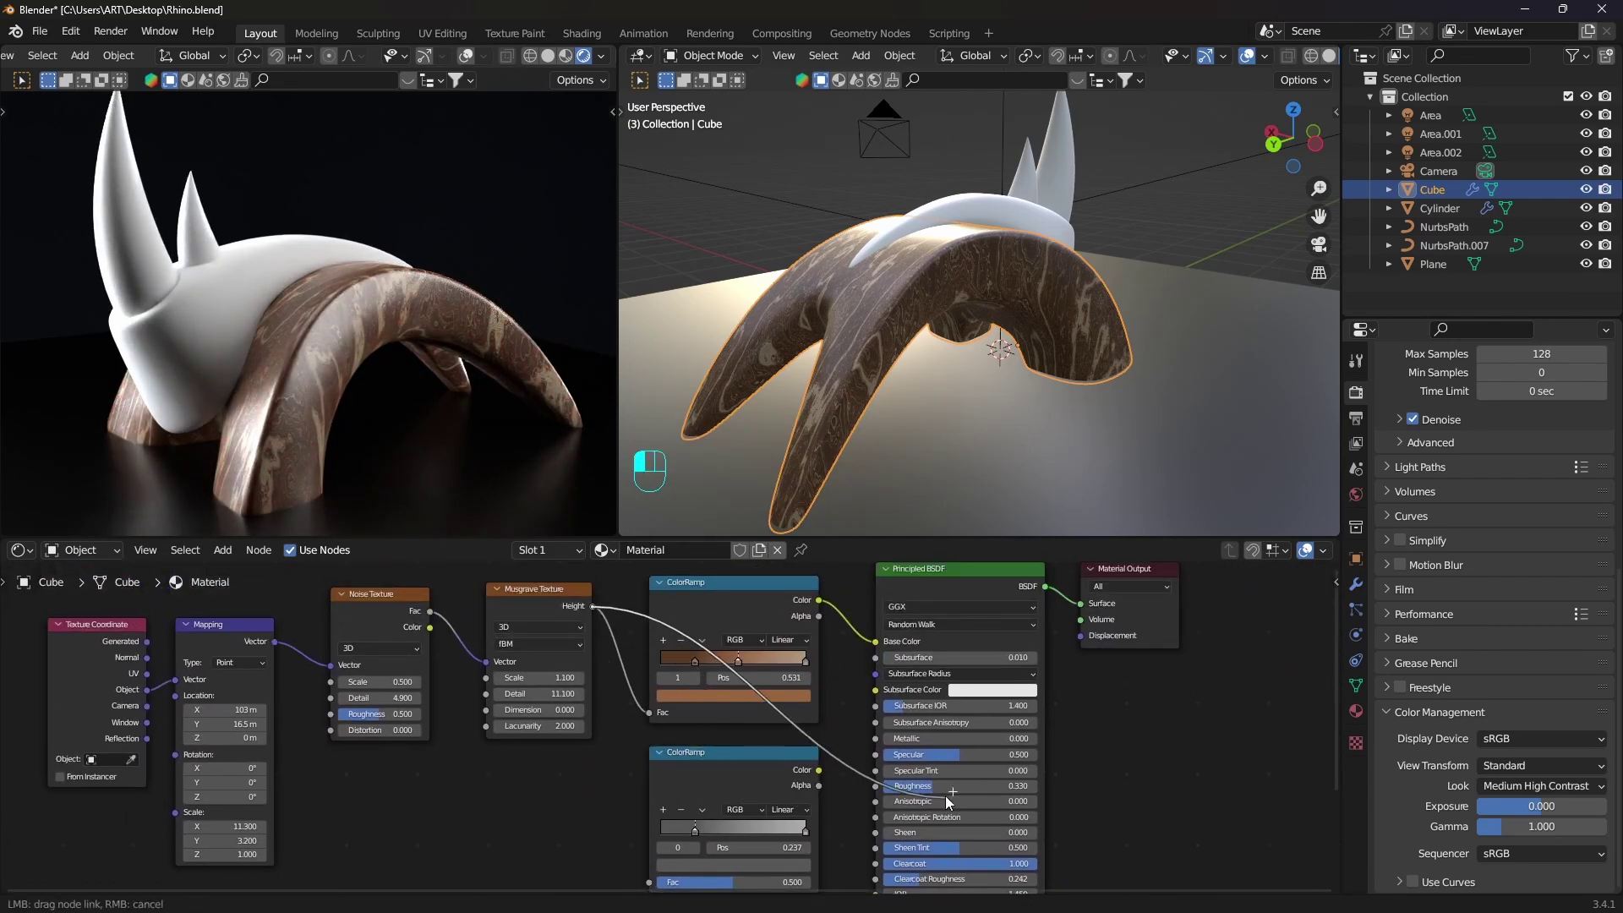
pyautogui.moveTo(875, 794); pyautogui.dragTo(876, 795)
pyautogui.moveTo(737, 759); pyautogui.dragTo(744, 765)
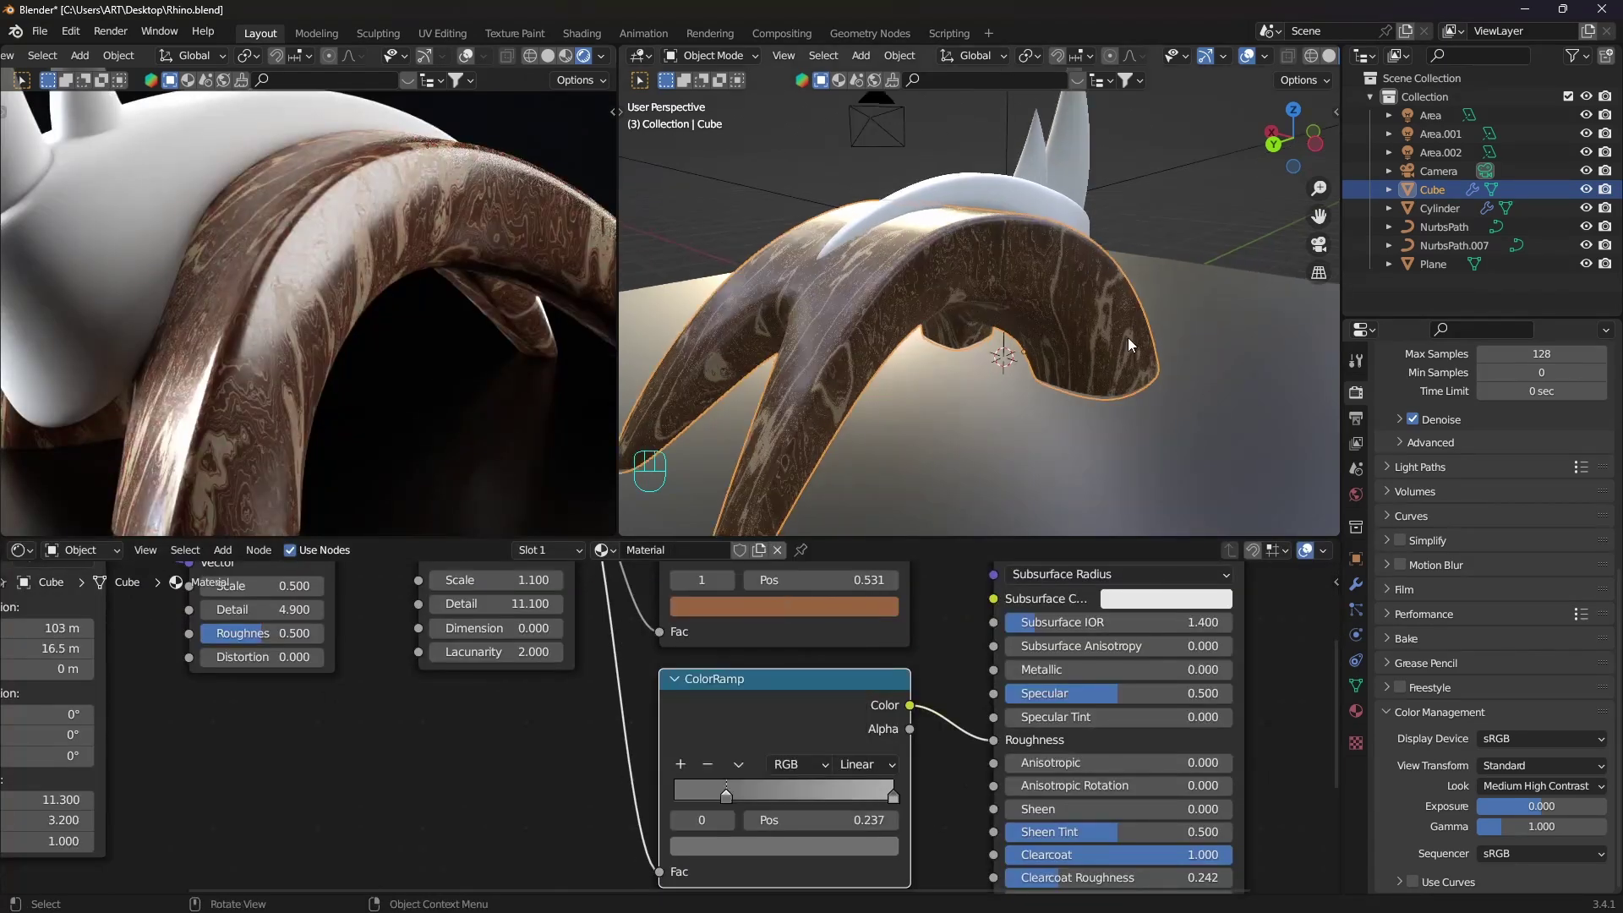
# Add a Bump node from the grey ColorRamp to the wood shader's normal, inverted and with strength 0.046.
pyautogui.moveTo(1129, 344); pyautogui.dragTo(1128, 286, button='middle')
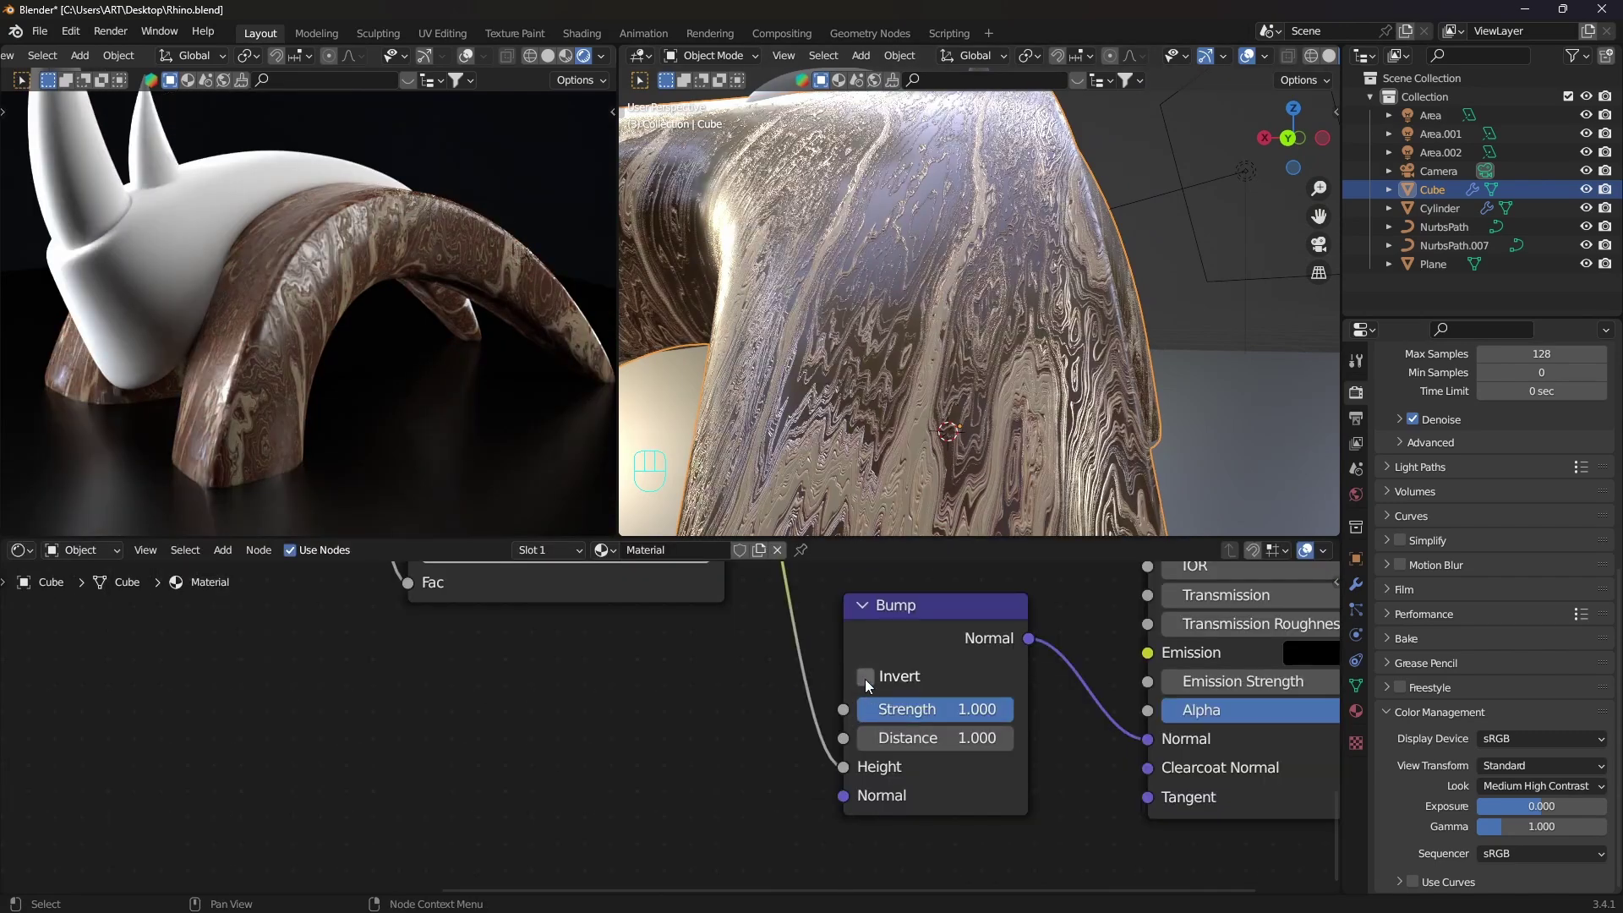
pyautogui.click(864, 678)
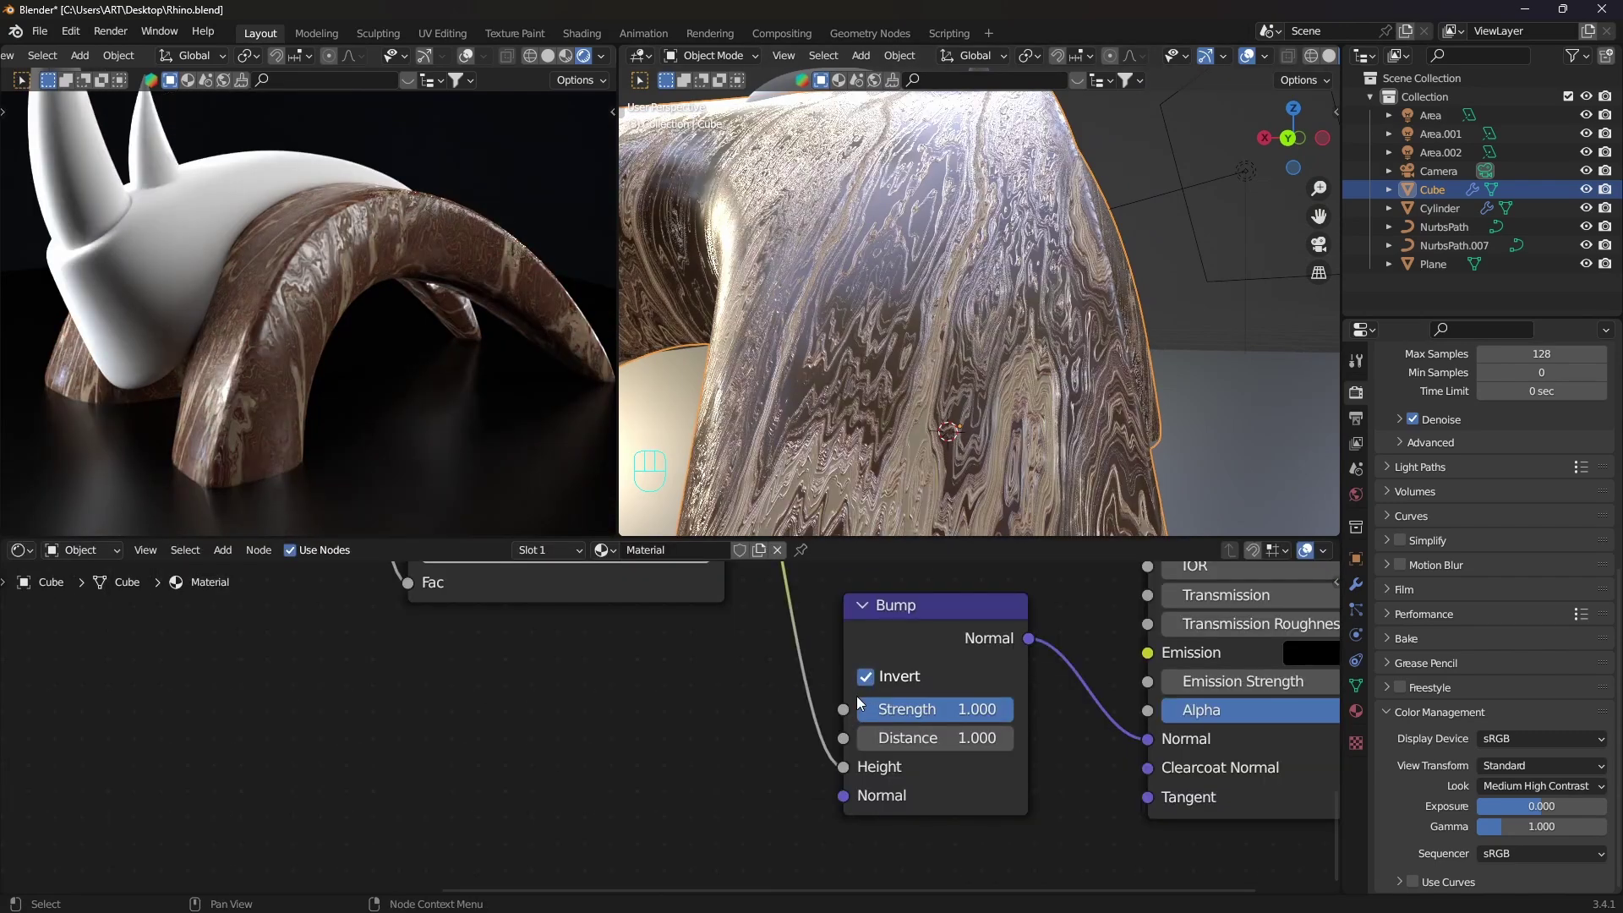
pyautogui.moveTo(869, 701); pyautogui.dragTo(727, 707)
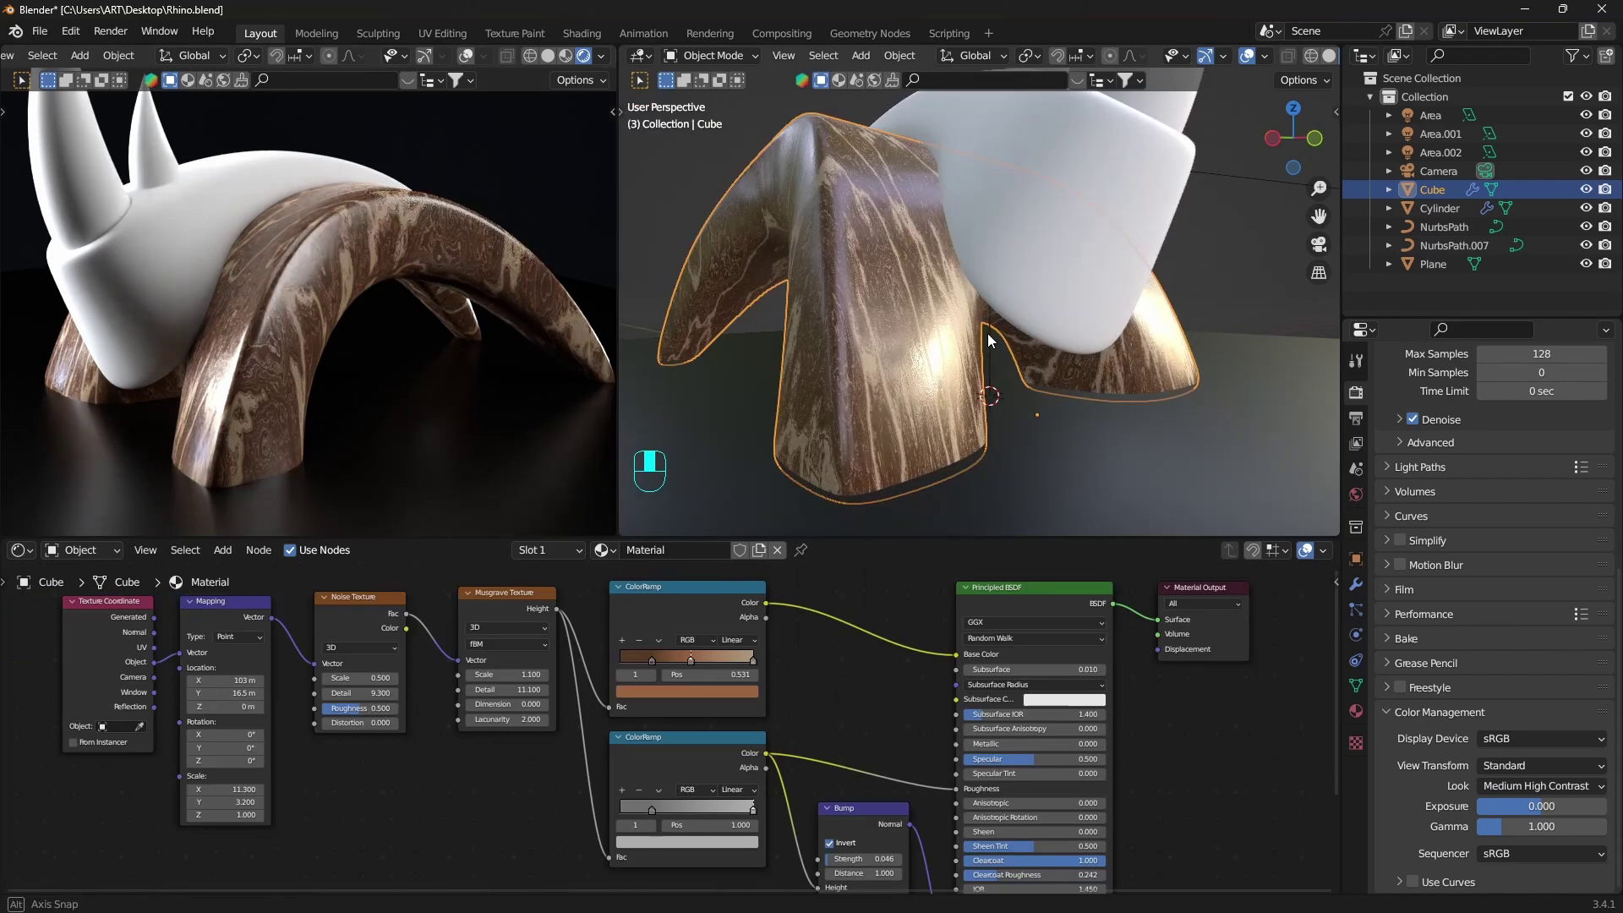
pyautogui.moveTo(987, 333); pyautogui.dragTo(946, 348, button='middle')
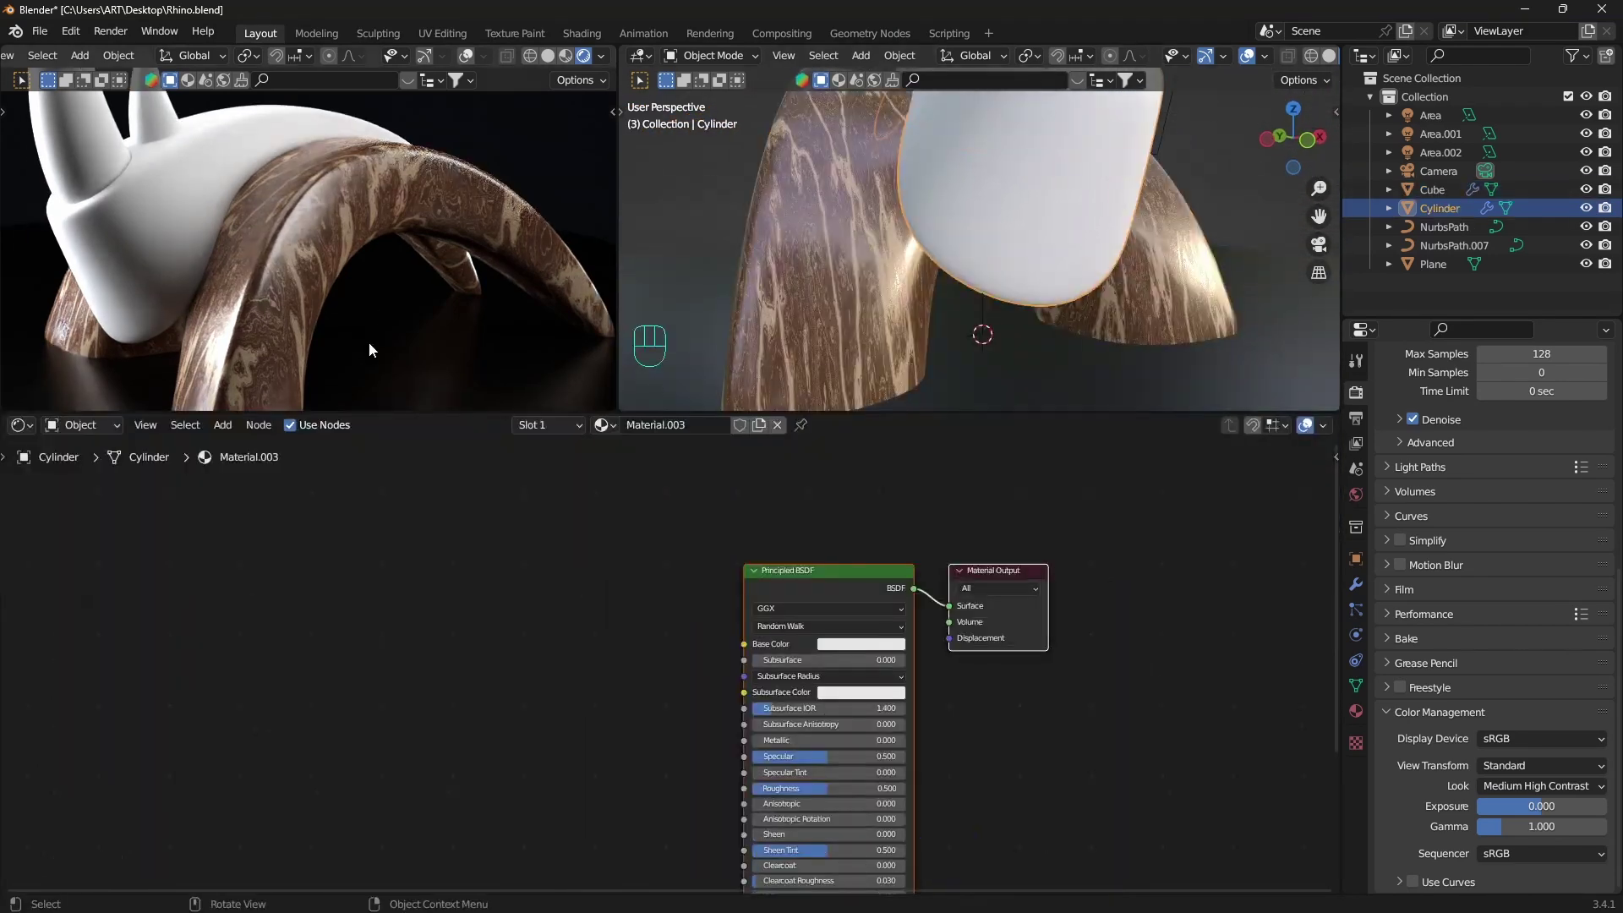
# In the rhino body's material, add a Voronoi Texture with Mapping and Texture Coordinate nodes, using Object coordinates.
pyautogui.moveTo(369, 341); pyautogui.dragTo(429, 286, button='middle')
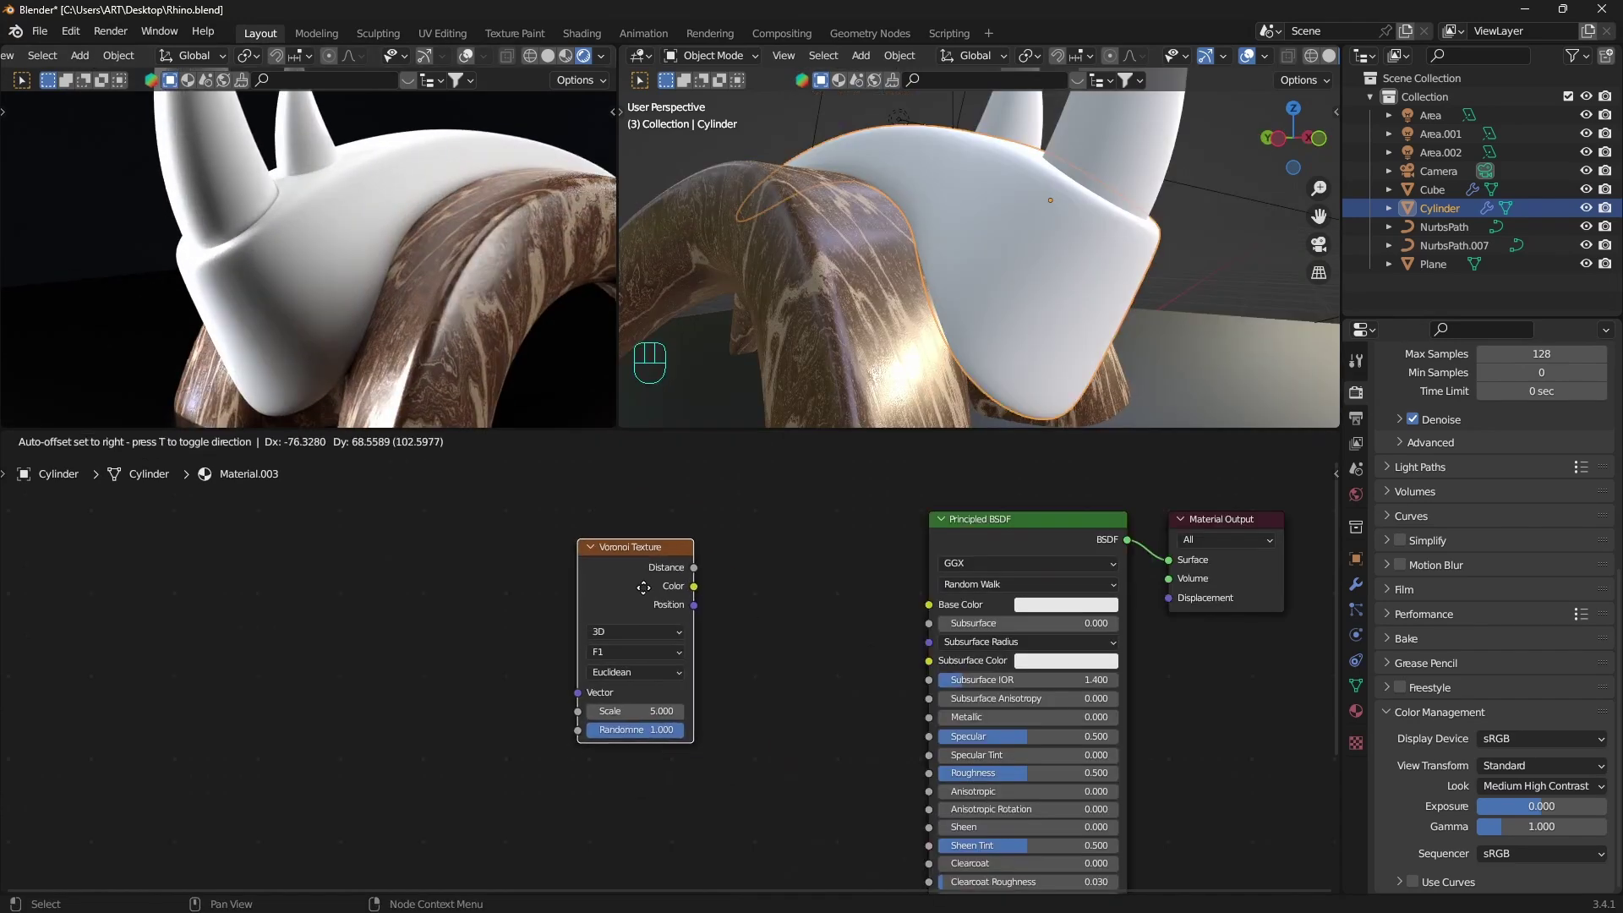
pyautogui.moveTo(659, 592); pyautogui.dragTo(646, 587)
pyautogui.hotkey('ctrl', 't')
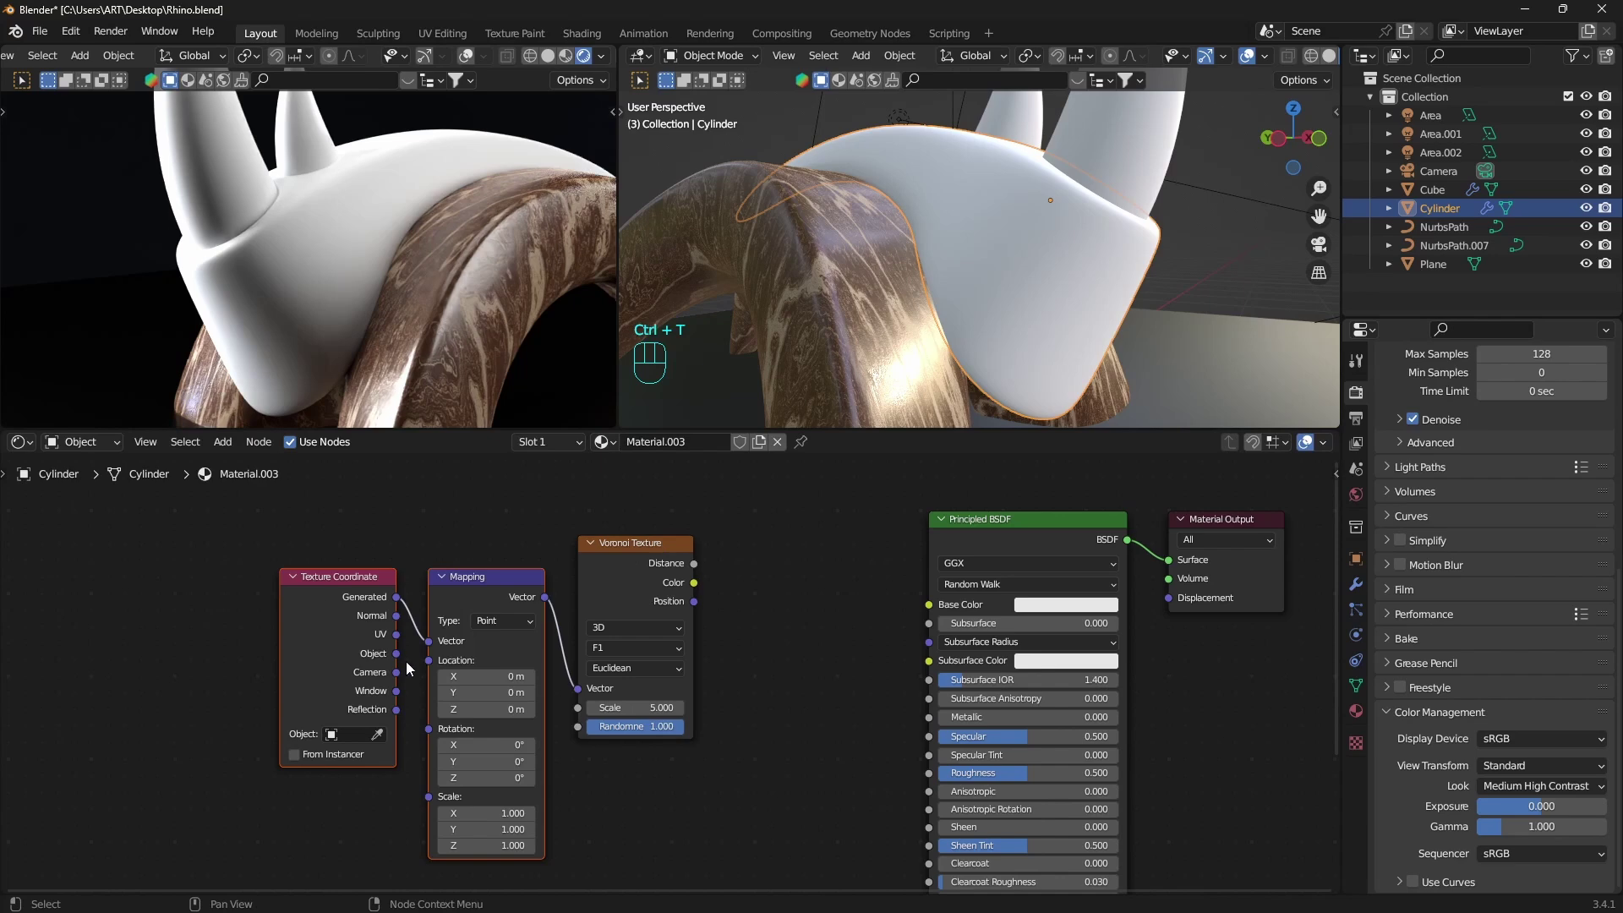
pyautogui.moveTo(429, 642); pyautogui.dragTo(433, 641)
# Shift the coordinate and mapping nodes aside and insert a Noise Texture between the Mapping and Voronoi Texture nodes.
pyautogui.moveTo(223, 524); pyautogui.dragTo(542, 661)
pyautogui.press('g')
pyautogui.click(431, 647)
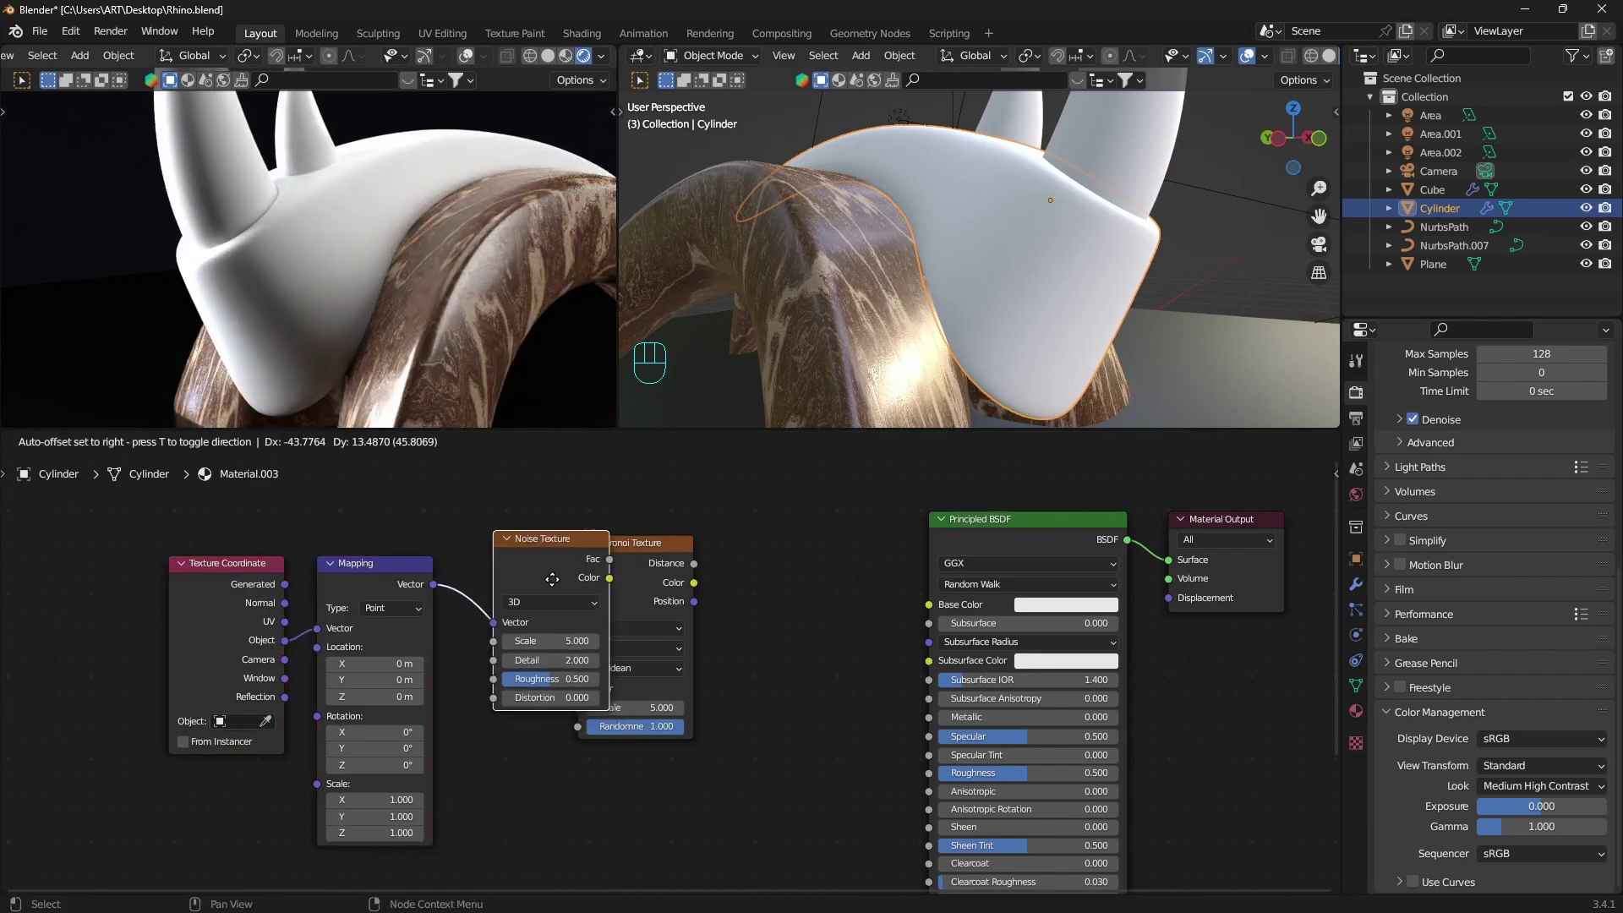
pyautogui.click(554, 602)
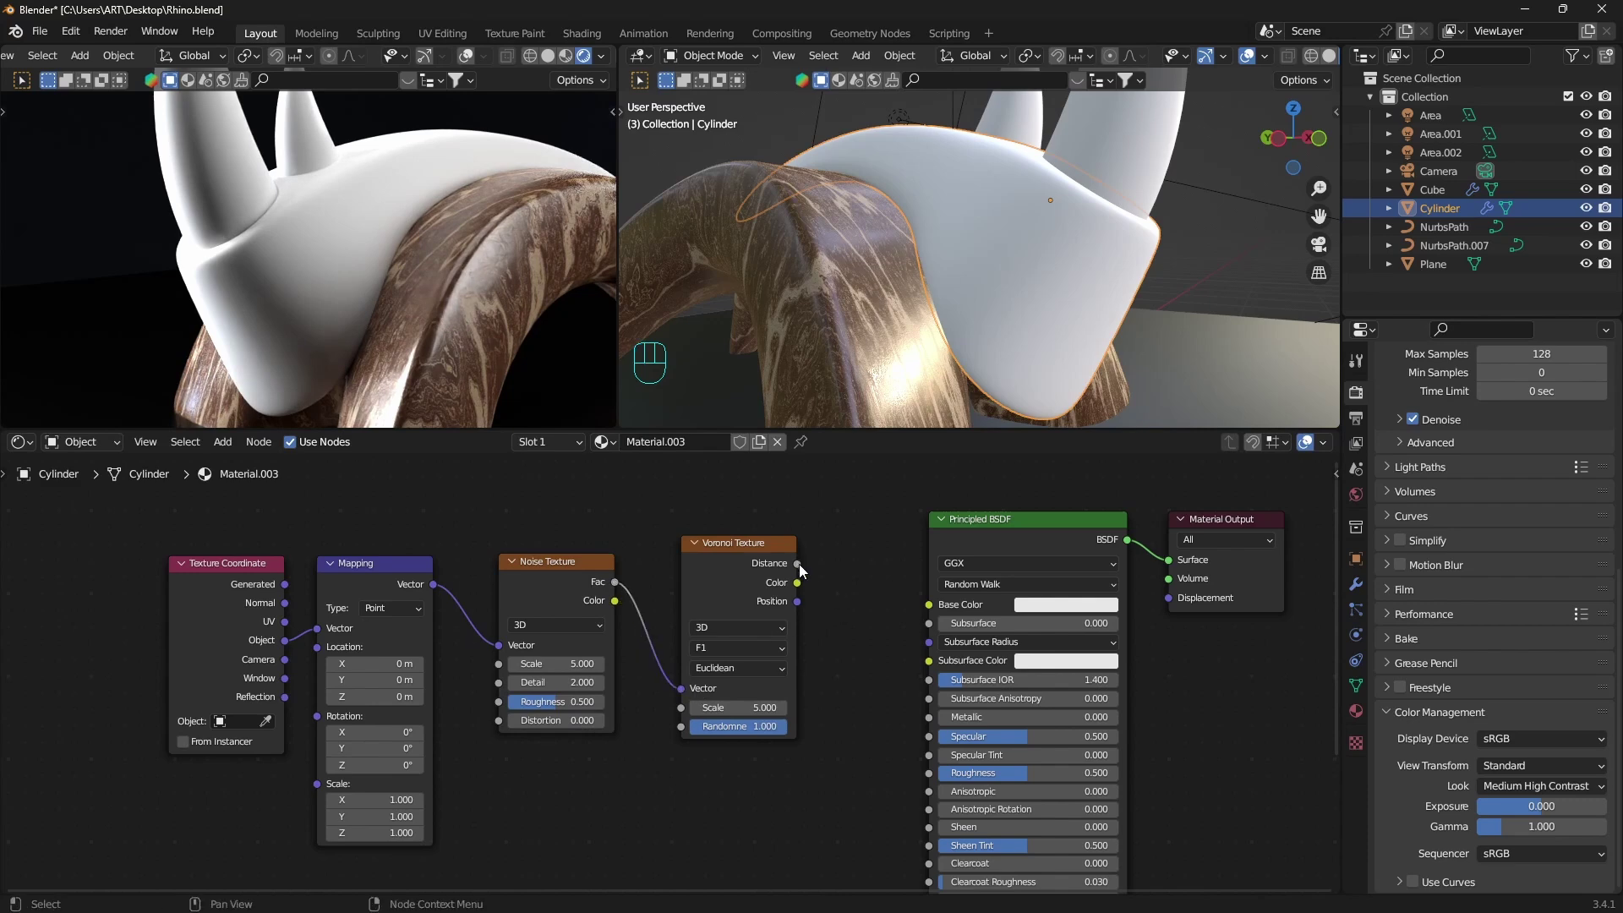
# Insert a ColorRamp between the Voronoi distance and the base colour, with black at 0.477 and white at 0.506.
pyautogui.hotkey('shift', 'a')
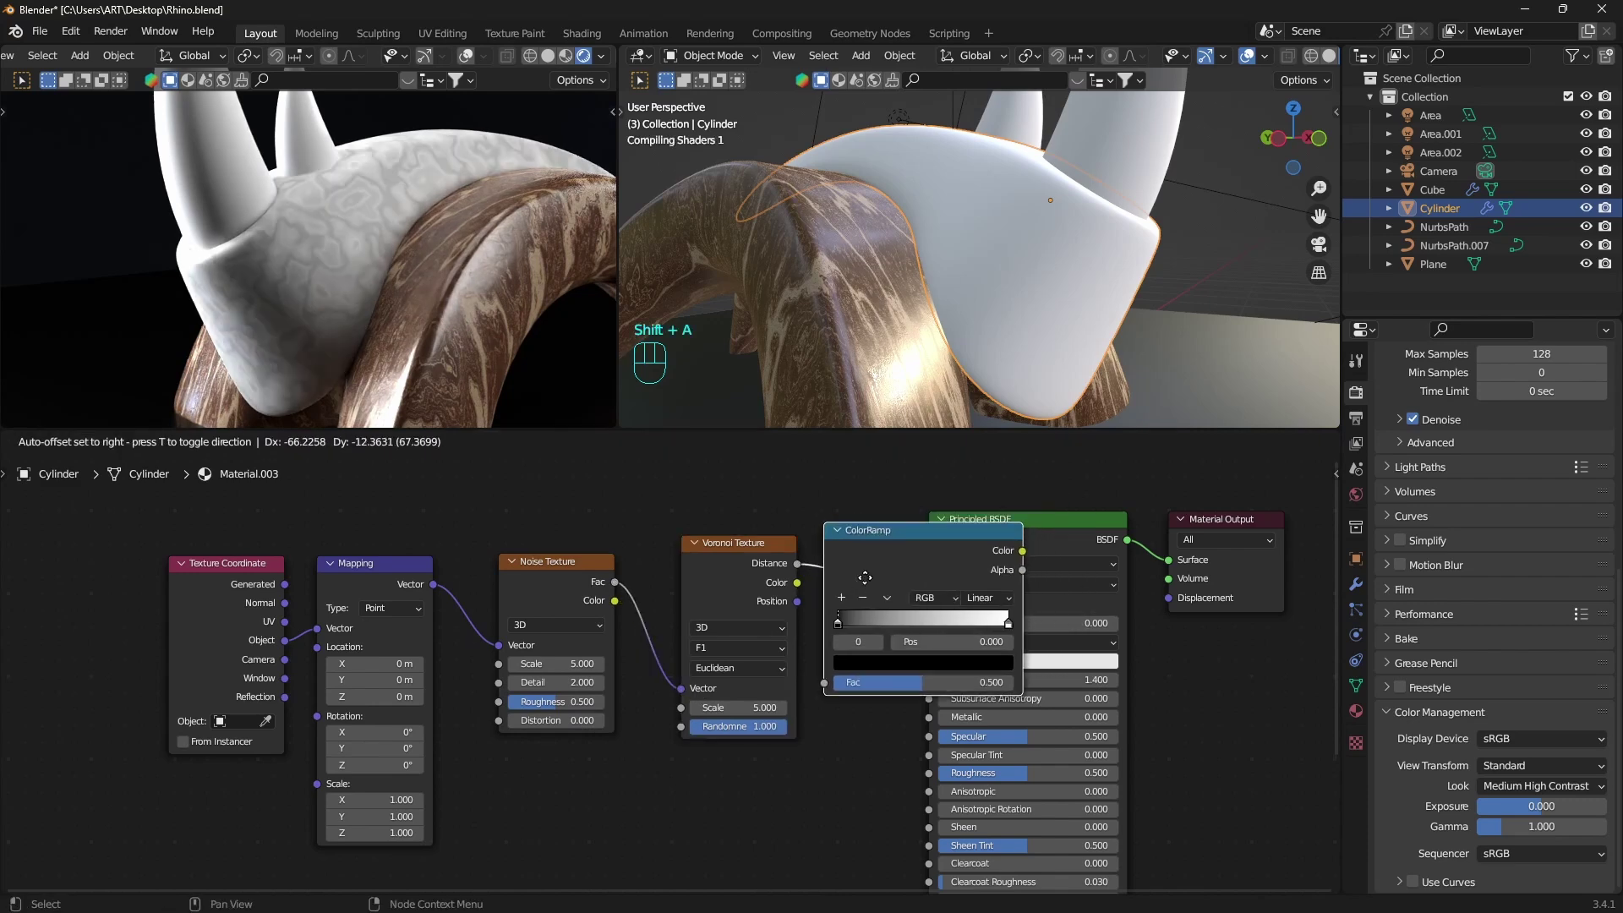
pyautogui.click(864, 577)
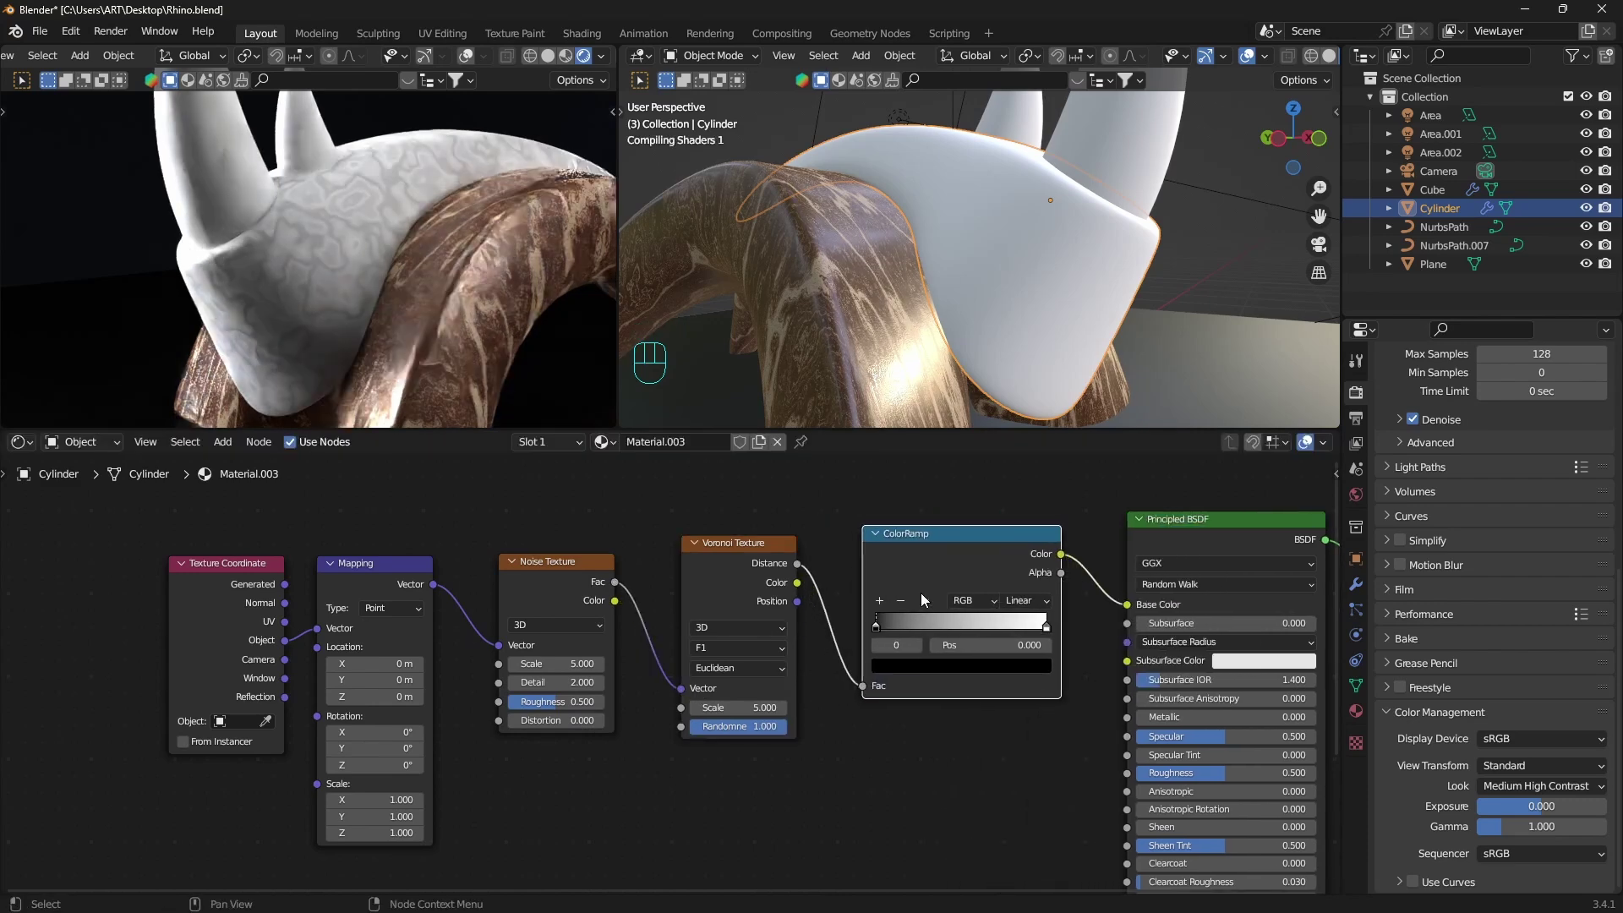
pyautogui.moveTo(941, 644); pyautogui.dragTo(716, 638, button='middle')
pyautogui.moveTo(652, 621)
pyautogui.mouseDown()
pyautogui.moveTo(818, 623)
pyautogui.moveTo(750, 627)
pyautogui.mouseUp()
pyautogui.moveTo(751, 628); pyautogui.dragTo(734, 628)
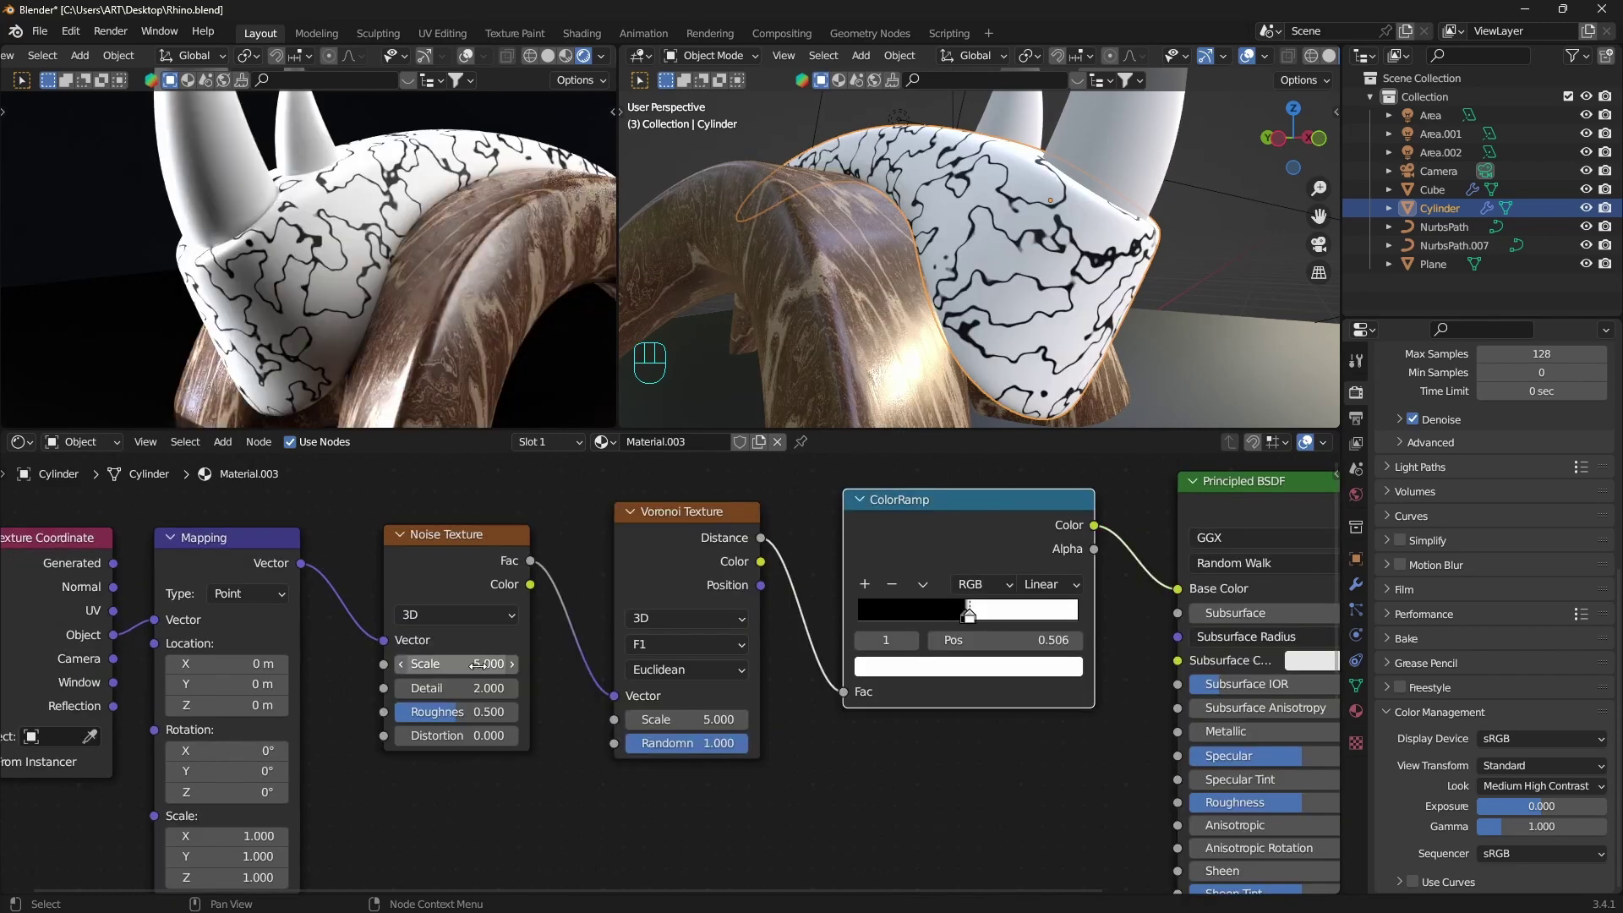
# Set the body material's Noise Texture scale to 1.8 and its detail to 3.1.
pyautogui.moveTo(464, 663); pyautogui.dragTo(419, 663)
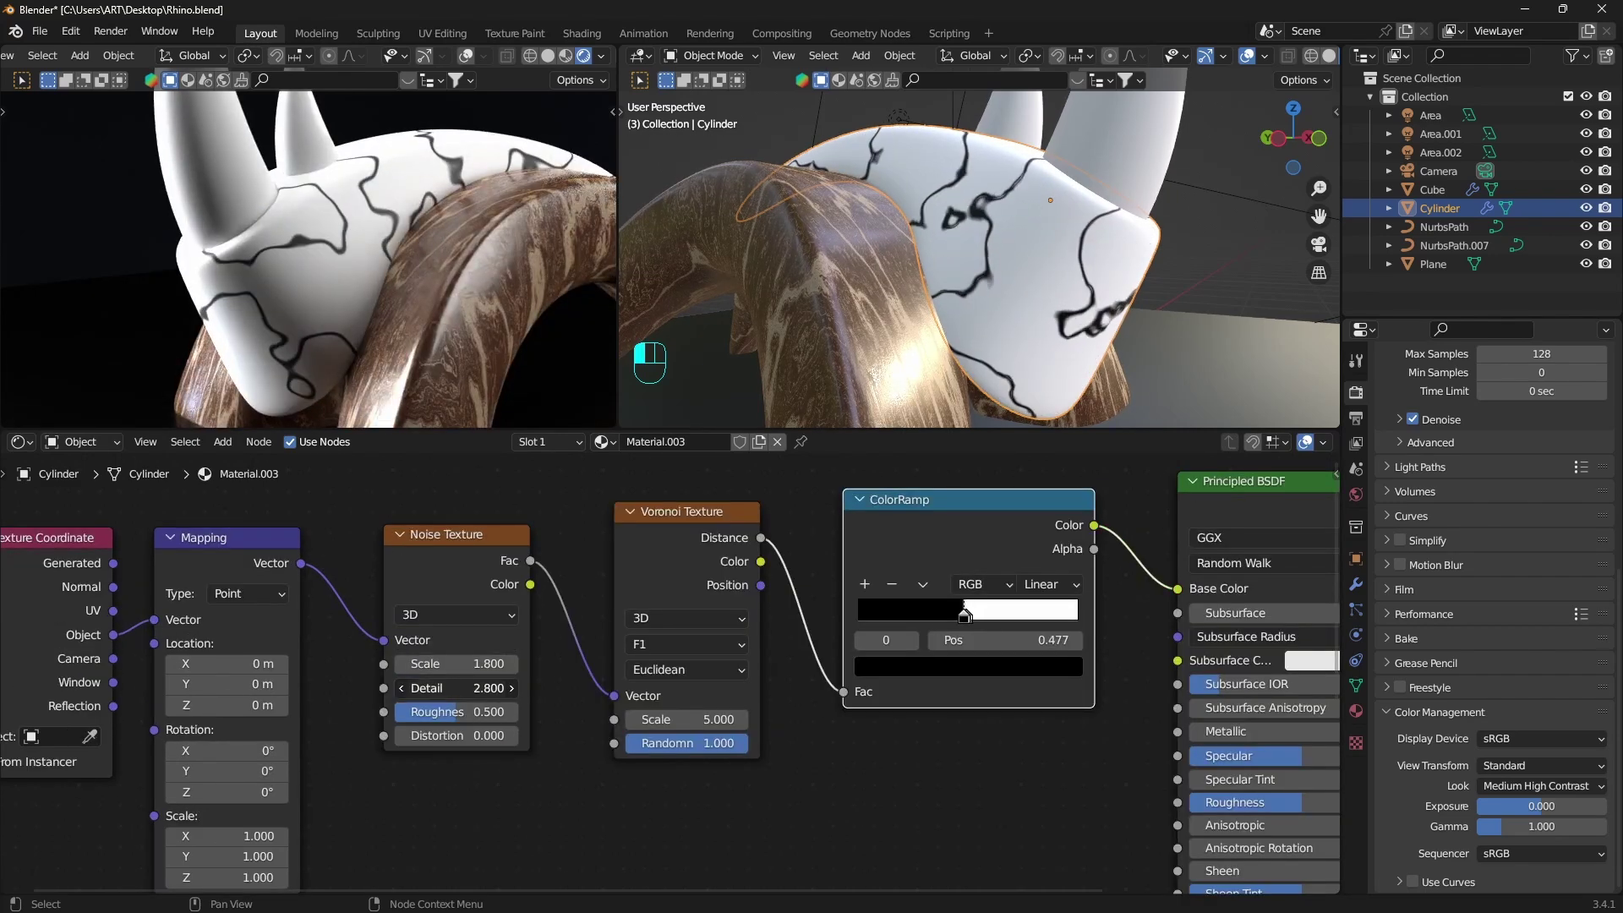
pyautogui.moveTo(456, 688)
pyautogui.mouseDown()
pyautogui.moveTo(480, 688)
pyautogui.moveTo(431, 688)
pyautogui.mouseUp()
# Set the body shader's subsurface to 0.199, specular to 0.558 and roughness to 0.263.
pyautogui.moveTo(1158, 658); pyautogui.dragTo(1066, 627, button='middle')
pyautogui.moveTo(1066, 595)
pyautogui.mouseDown()
pyautogui.moveTo(1099, 596)
pyautogui.moveTo(1082, 644)
pyautogui.moveTo(1056, 644)
pyautogui.mouseUp()
pyautogui.click(1209, 620)
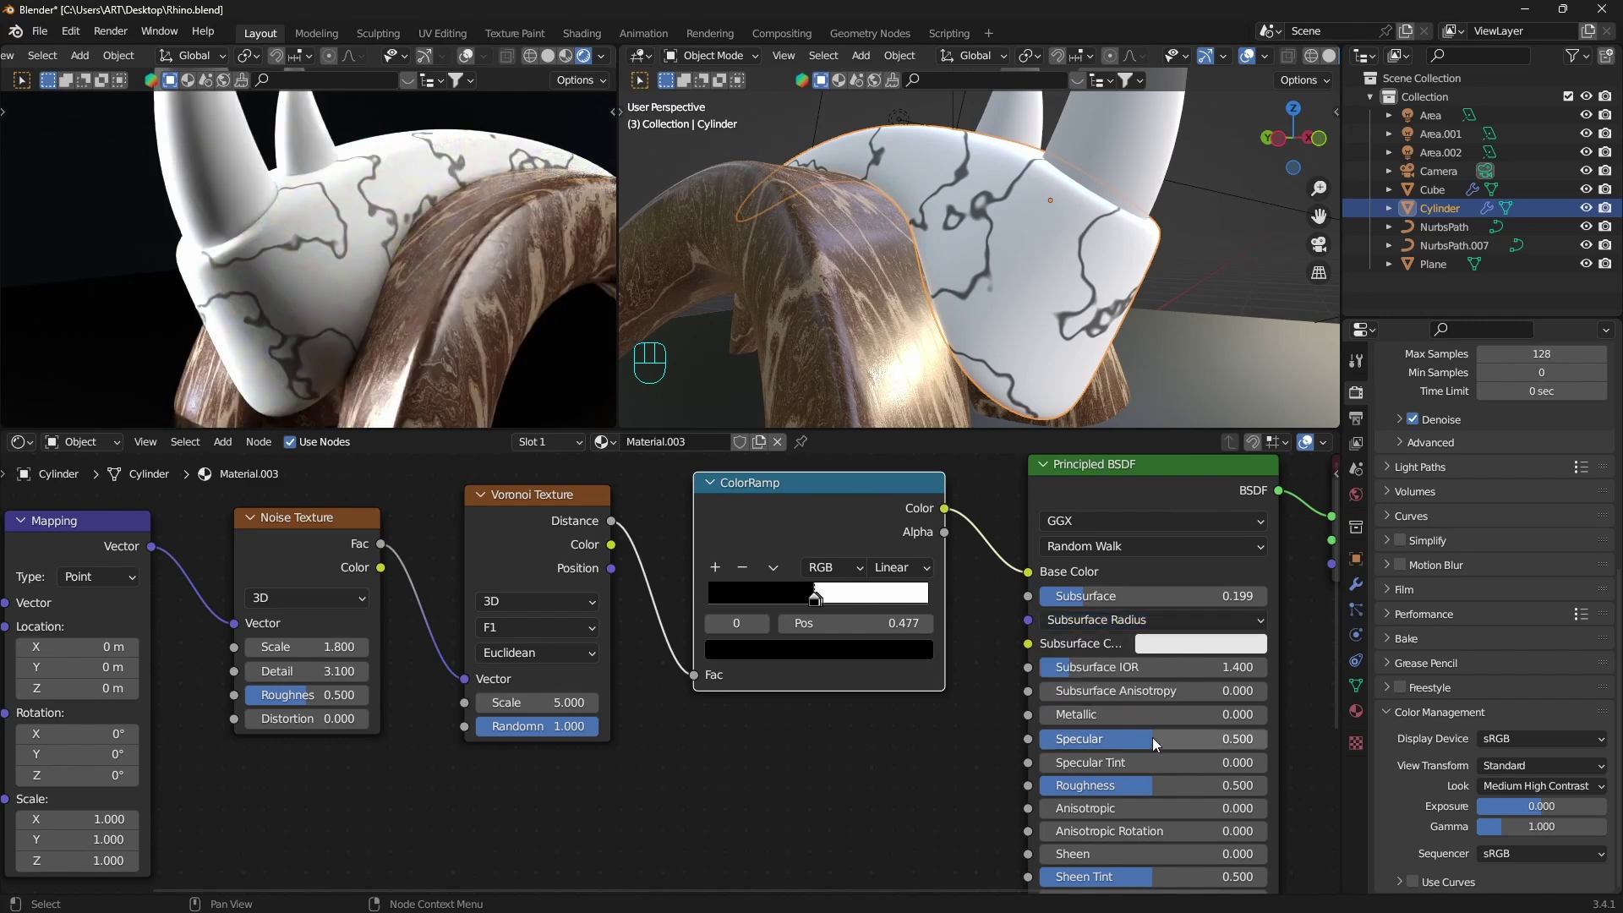
pyautogui.moveTo(1158, 738); pyautogui.dragTo(1127, 782)
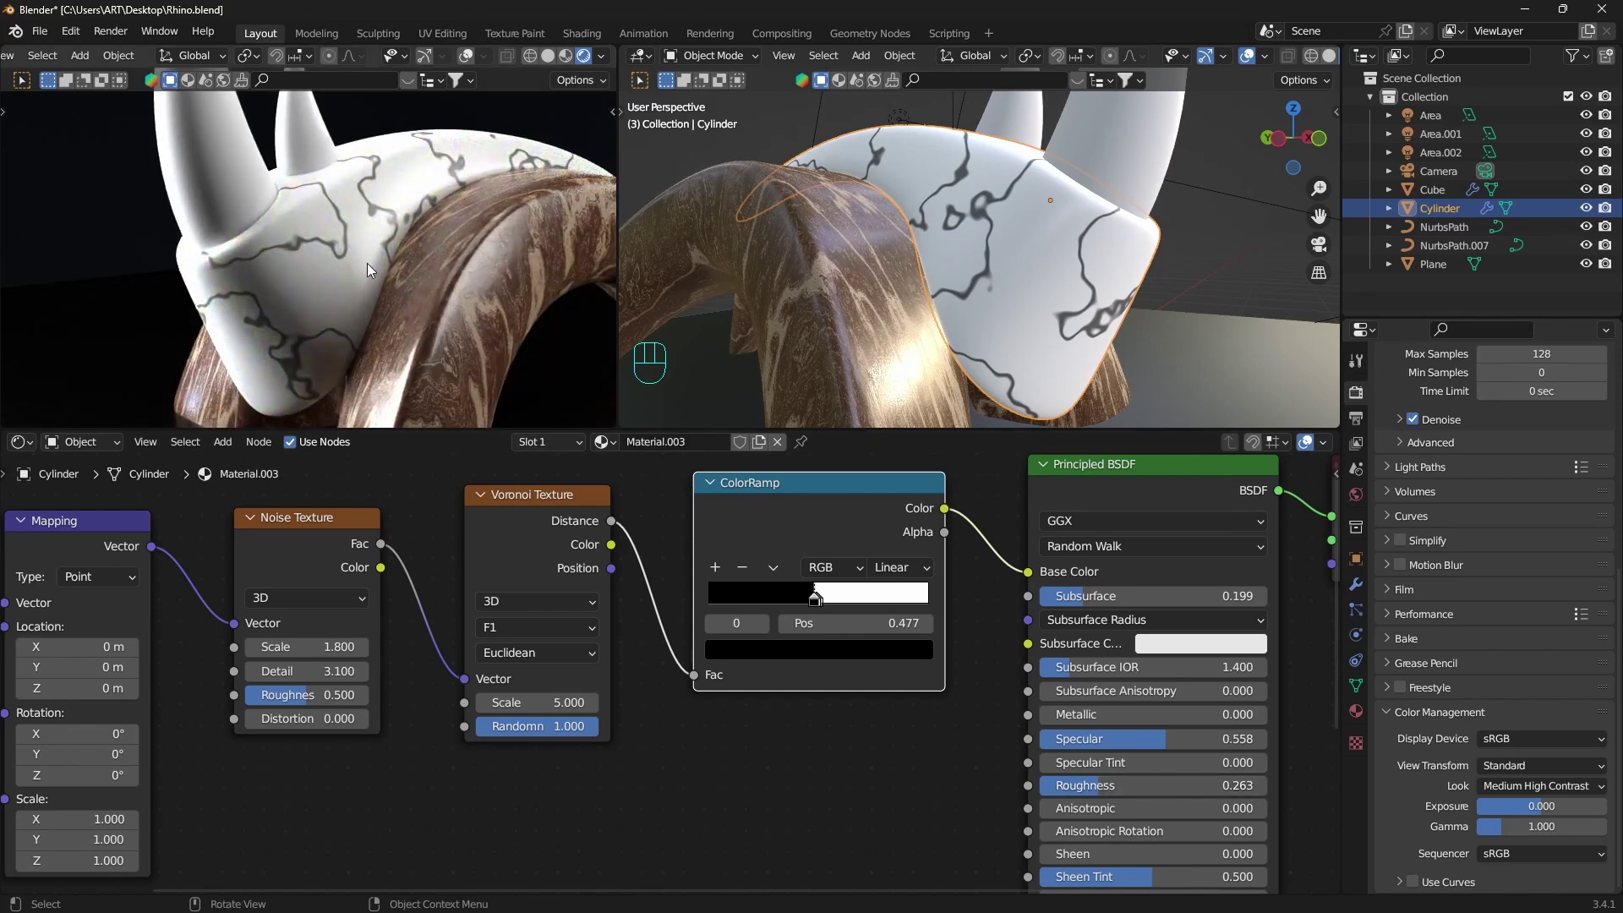
# Duplicate the body material's Mapping, Noise, Voronoi and ColorRamp nodes as a second vein chain below the first.
pyautogui.moveTo(578, 694); pyautogui.dragTo(656, 618, button='middle')
pyautogui.scroll(-12, 654, 617)
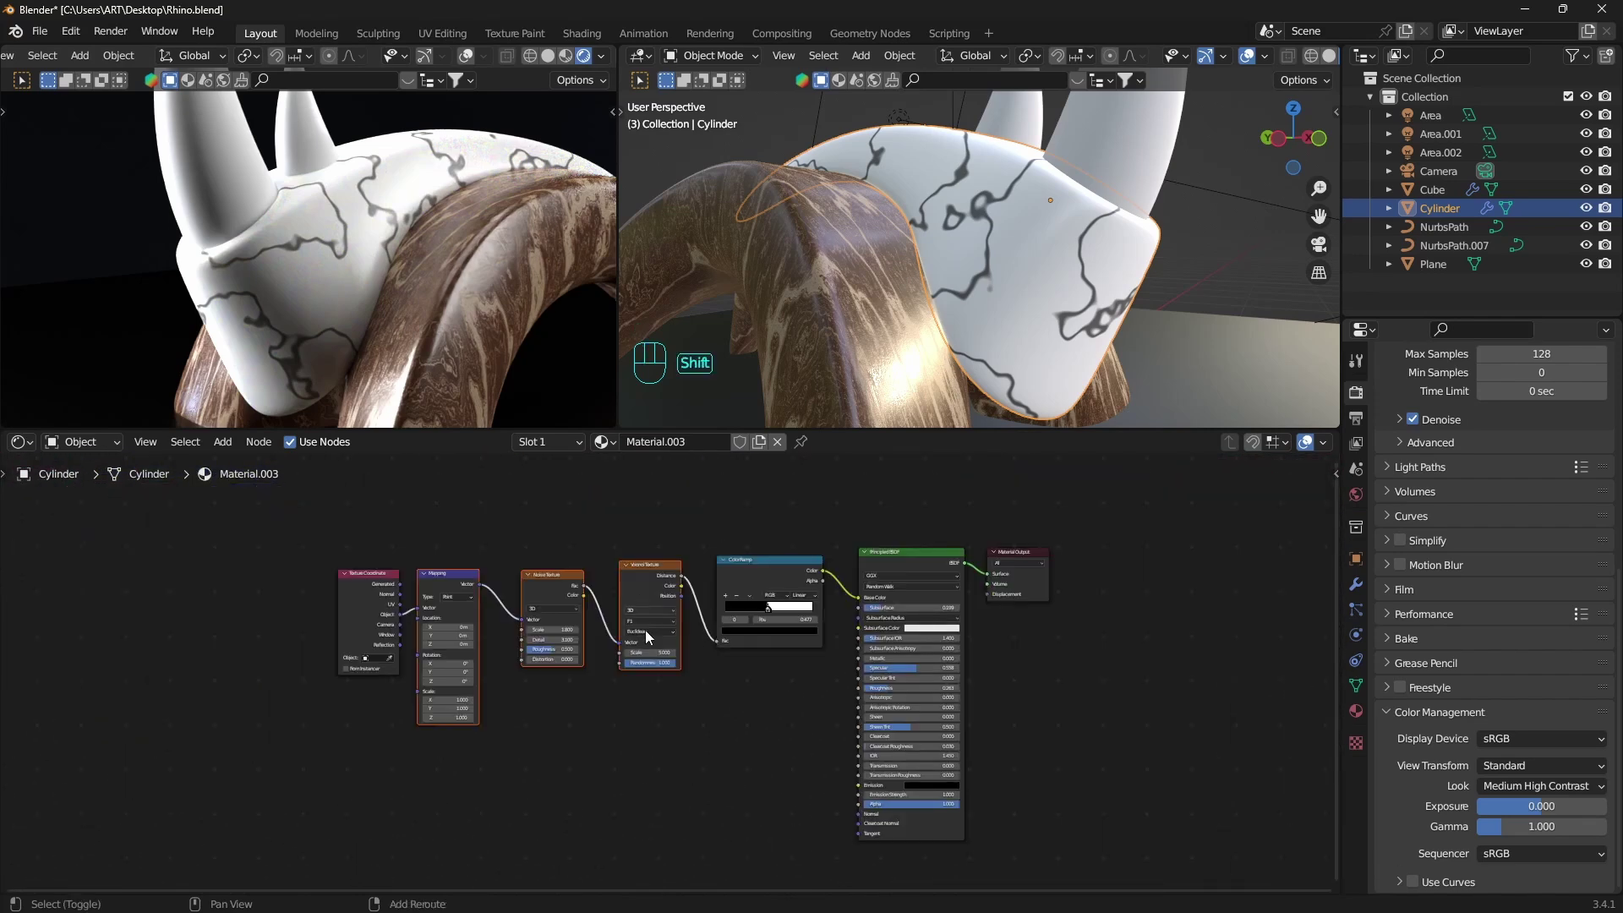
pyautogui.hotkey('shift', 'd')
pyautogui.click(645, 752)
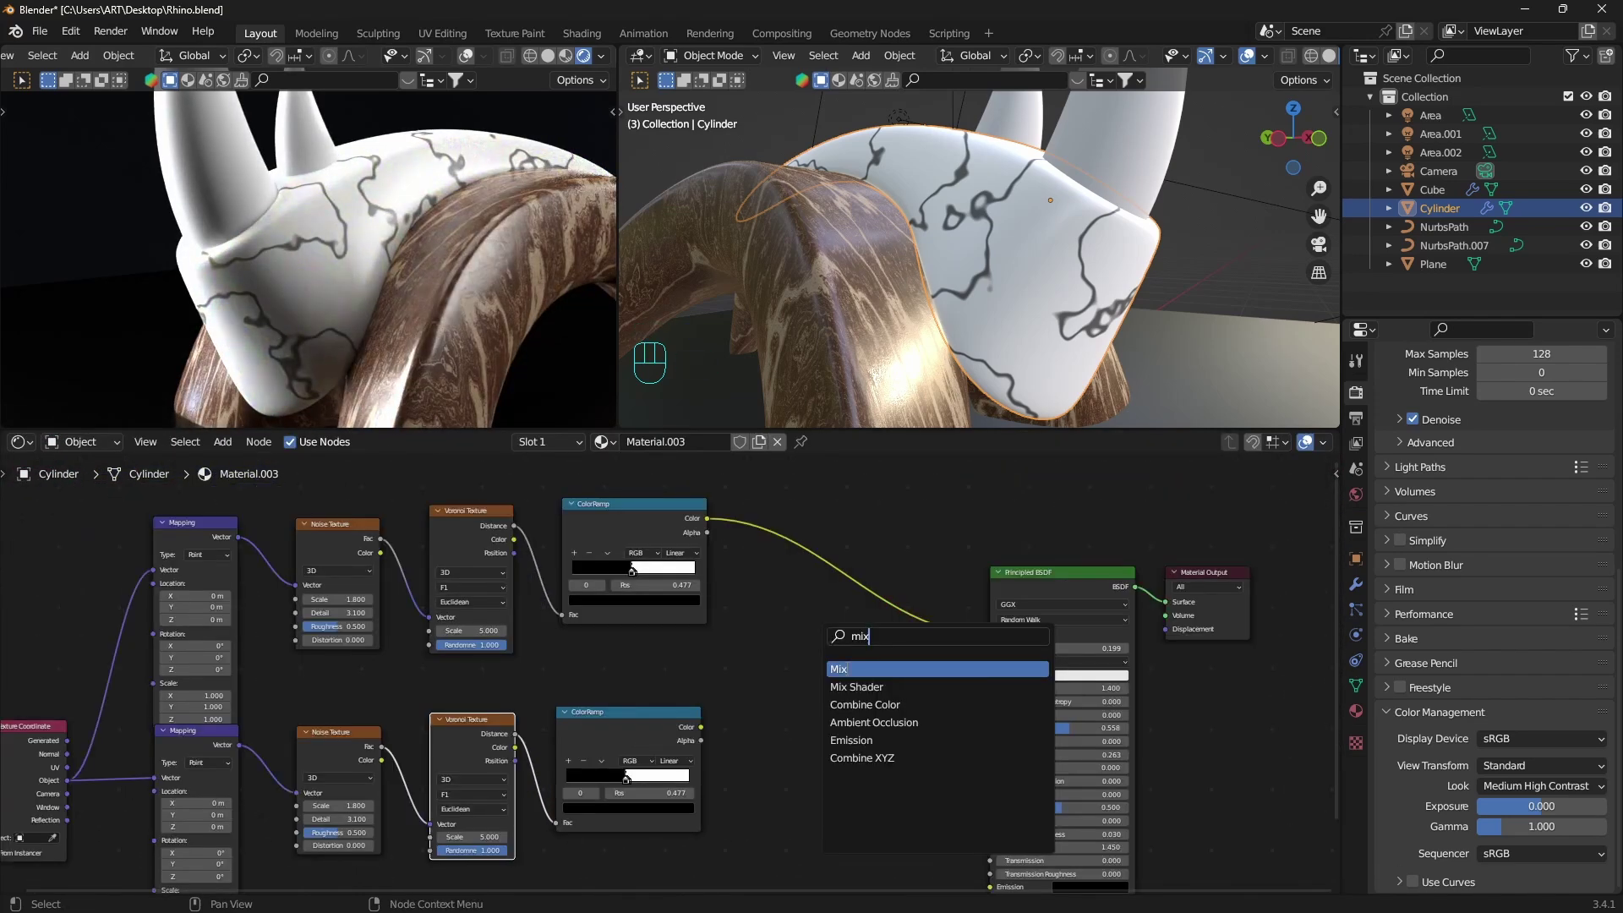
# Add a Mix node set to Color before the body's Base Color, feeding the first and second vein ColorRamps into A and B.
pyautogui.press('Return')
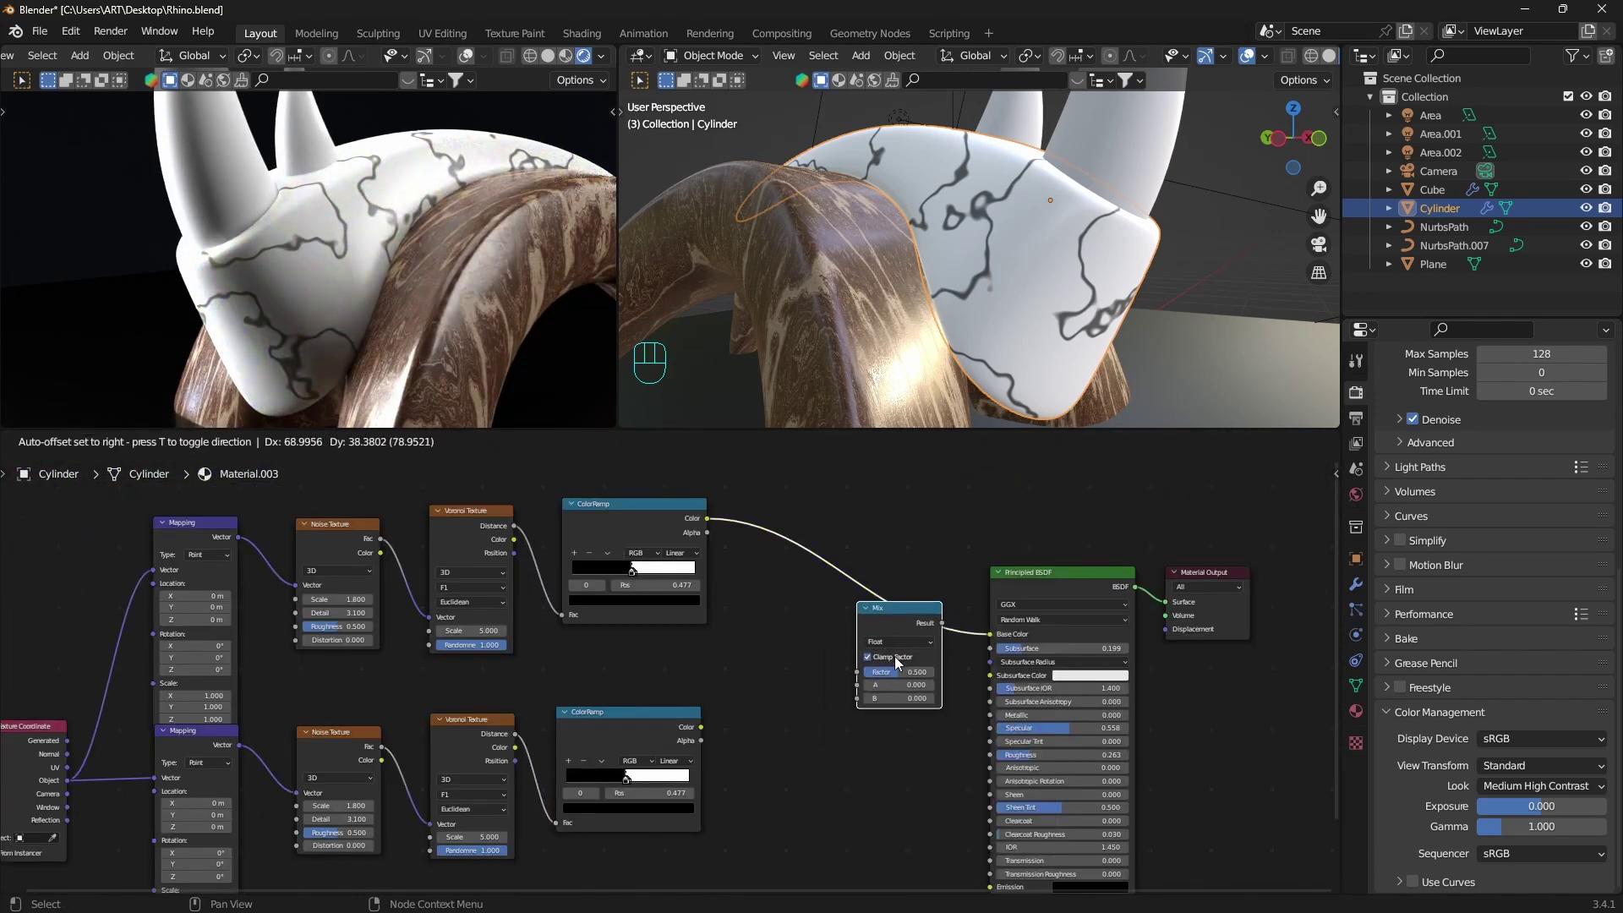
pyautogui.click(894, 655)
pyautogui.click(894, 641)
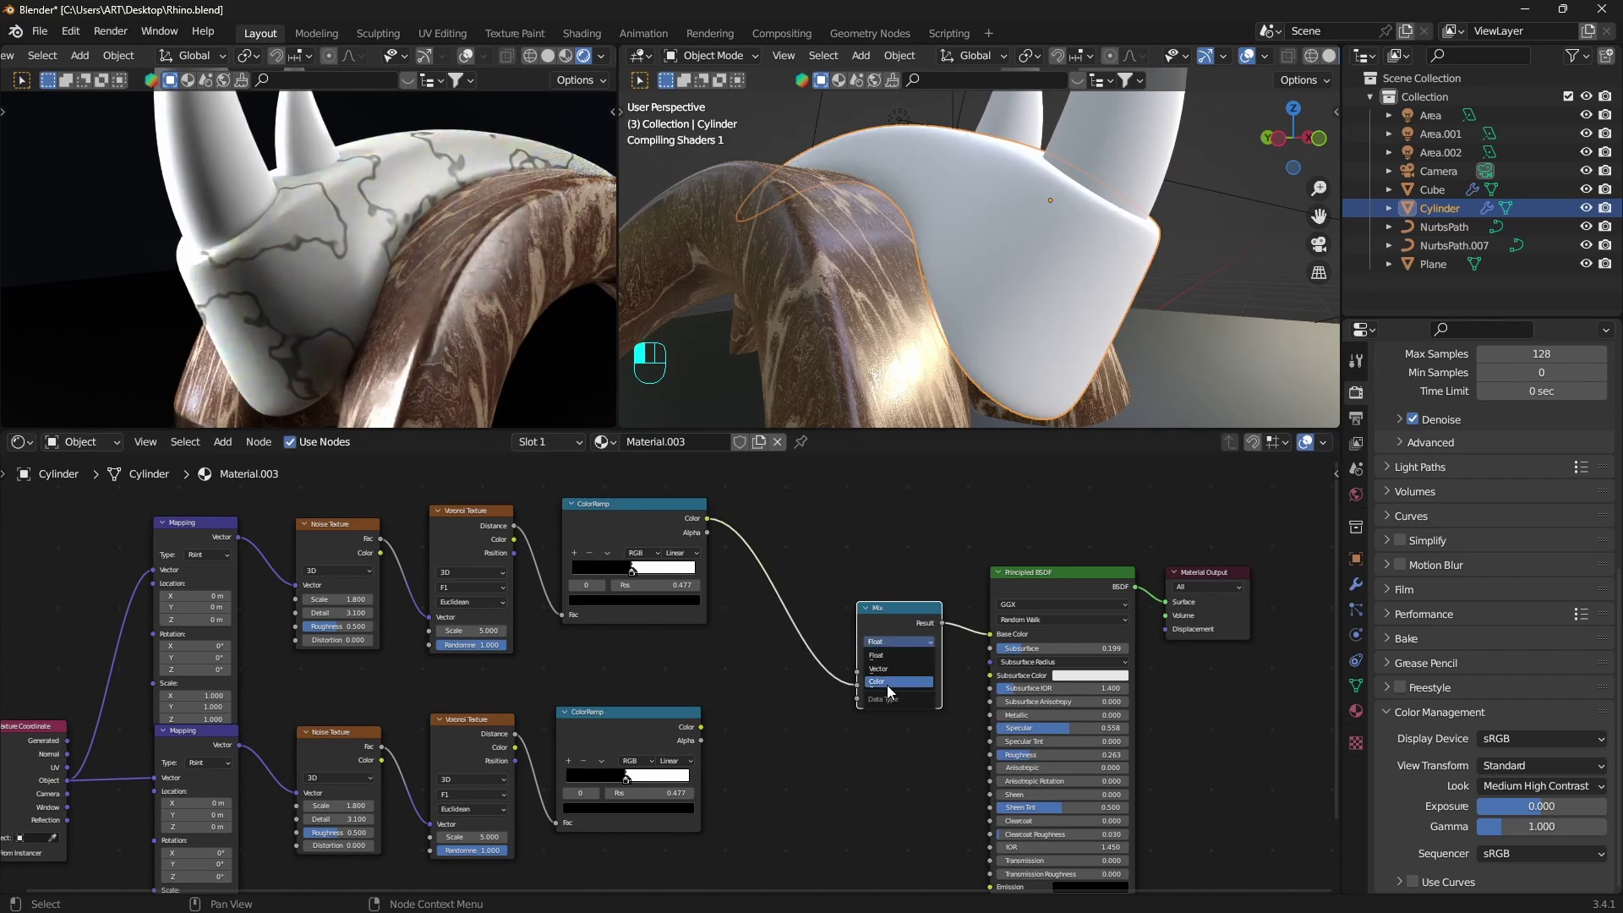
pyautogui.click(888, 682)
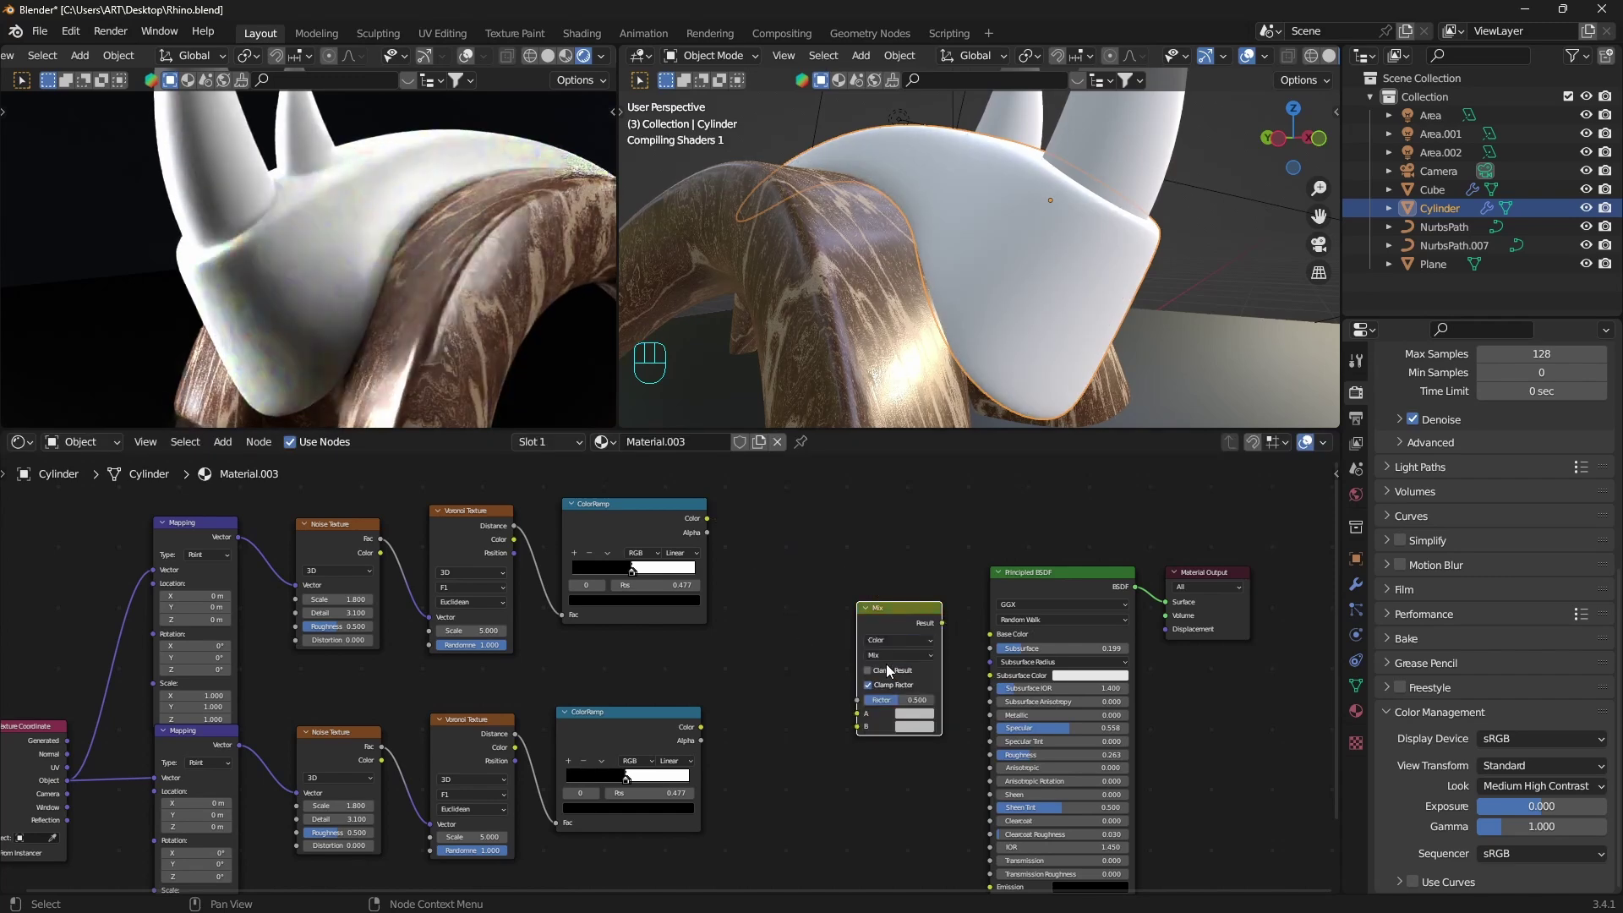
pyautogui.moveTo(706, 518); pyautogui.dragTo(788, 579)
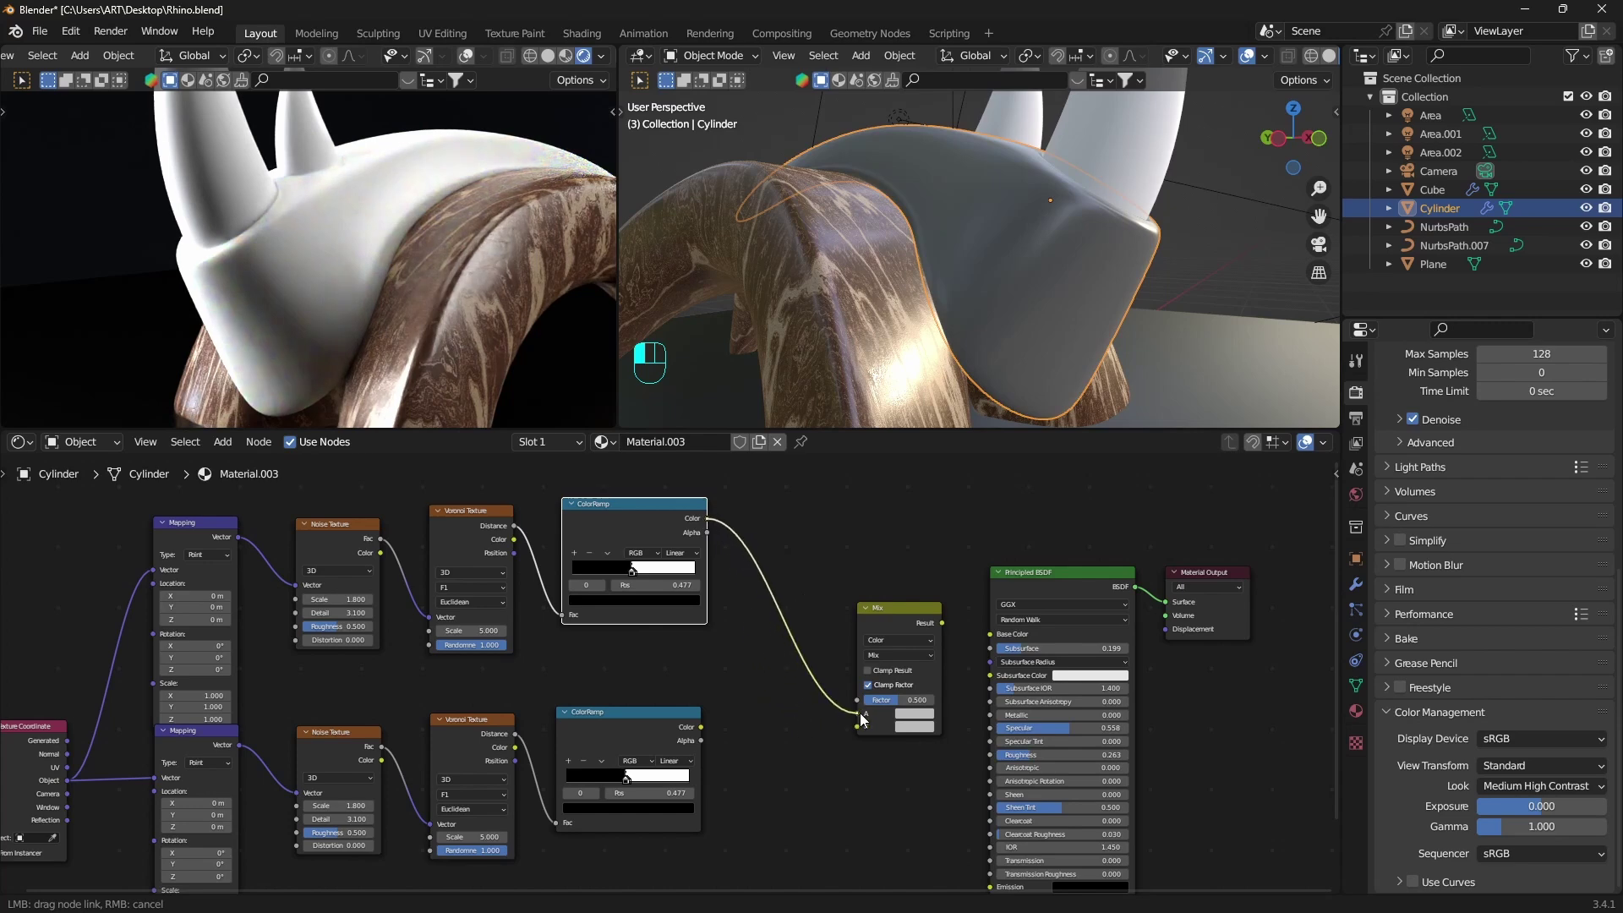
pyautogui.moveTo(700, 726); pyautogui.dragTo(856, 725)
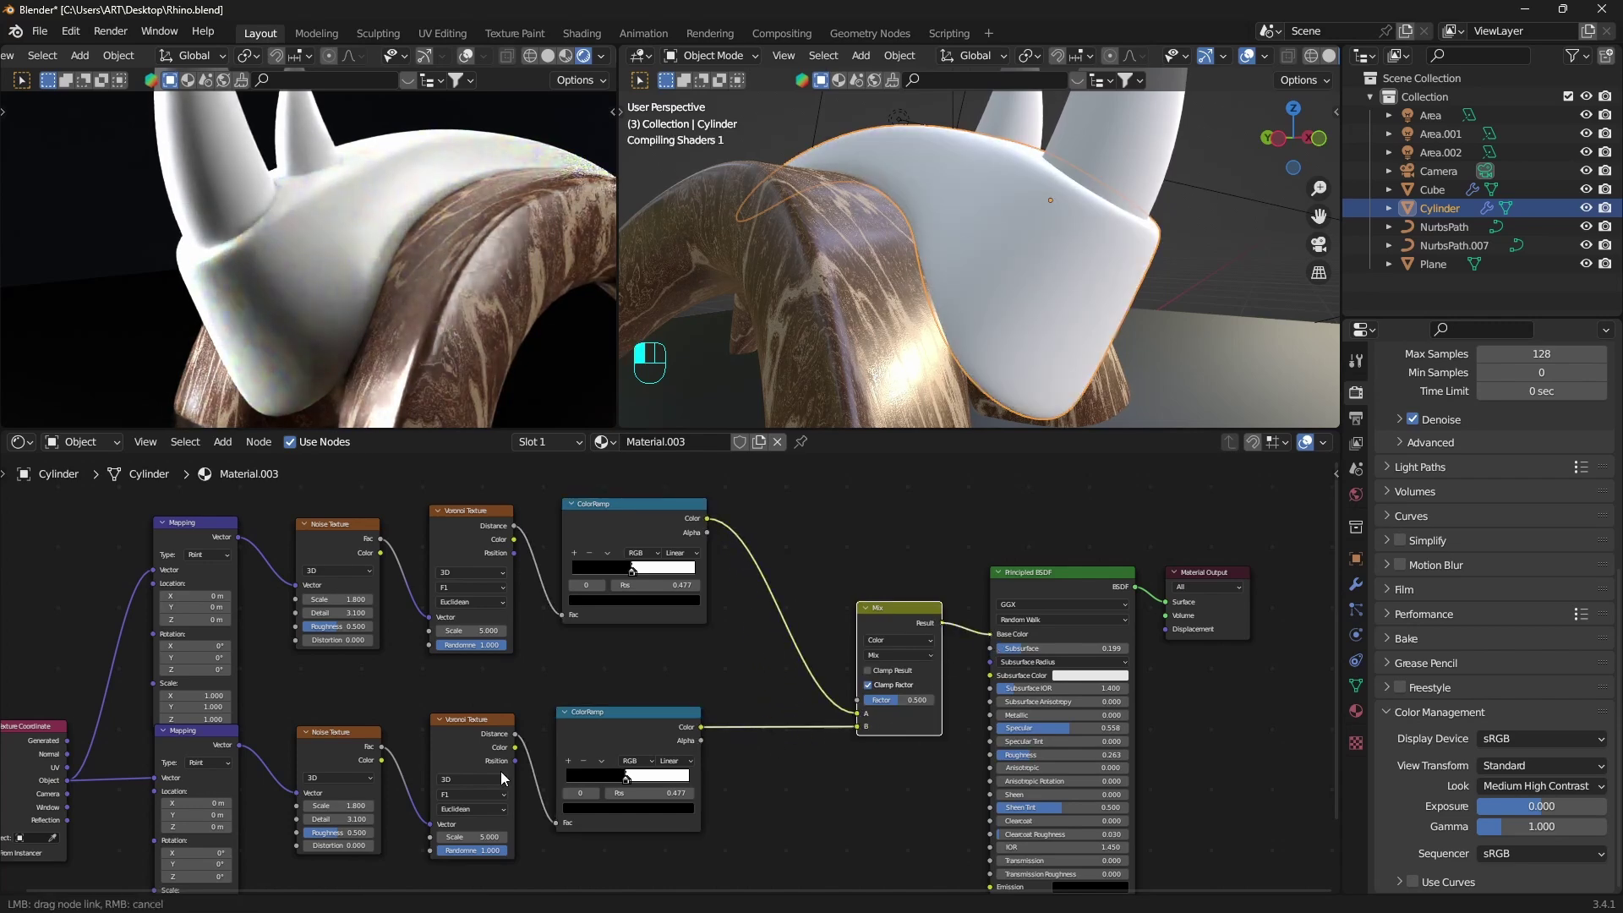
# Set the second vein chain's noise scale to 5.4 and detail to 4.6, and the Mix factor to 0.431.
pyautogui.moveTo(381, 805); pyautogui.dragTo(470, 744, button='middle')
pyautogui.scroll(3, 470, 744)
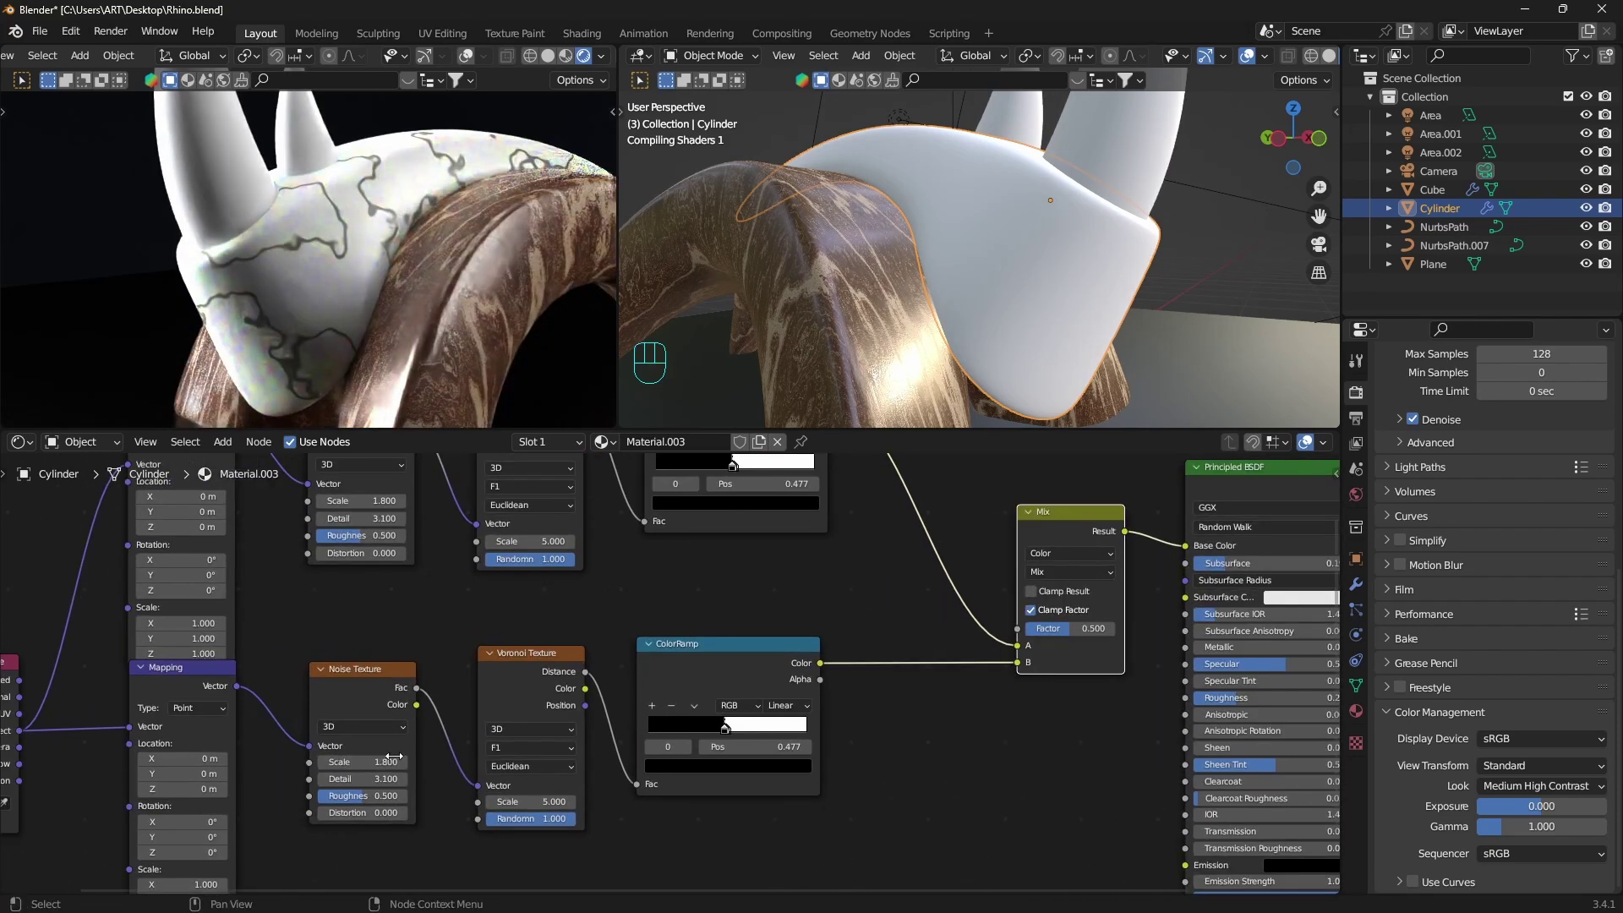
pyautogui.moveTo(365, 762); pyautogui.dragTo(414, 778)
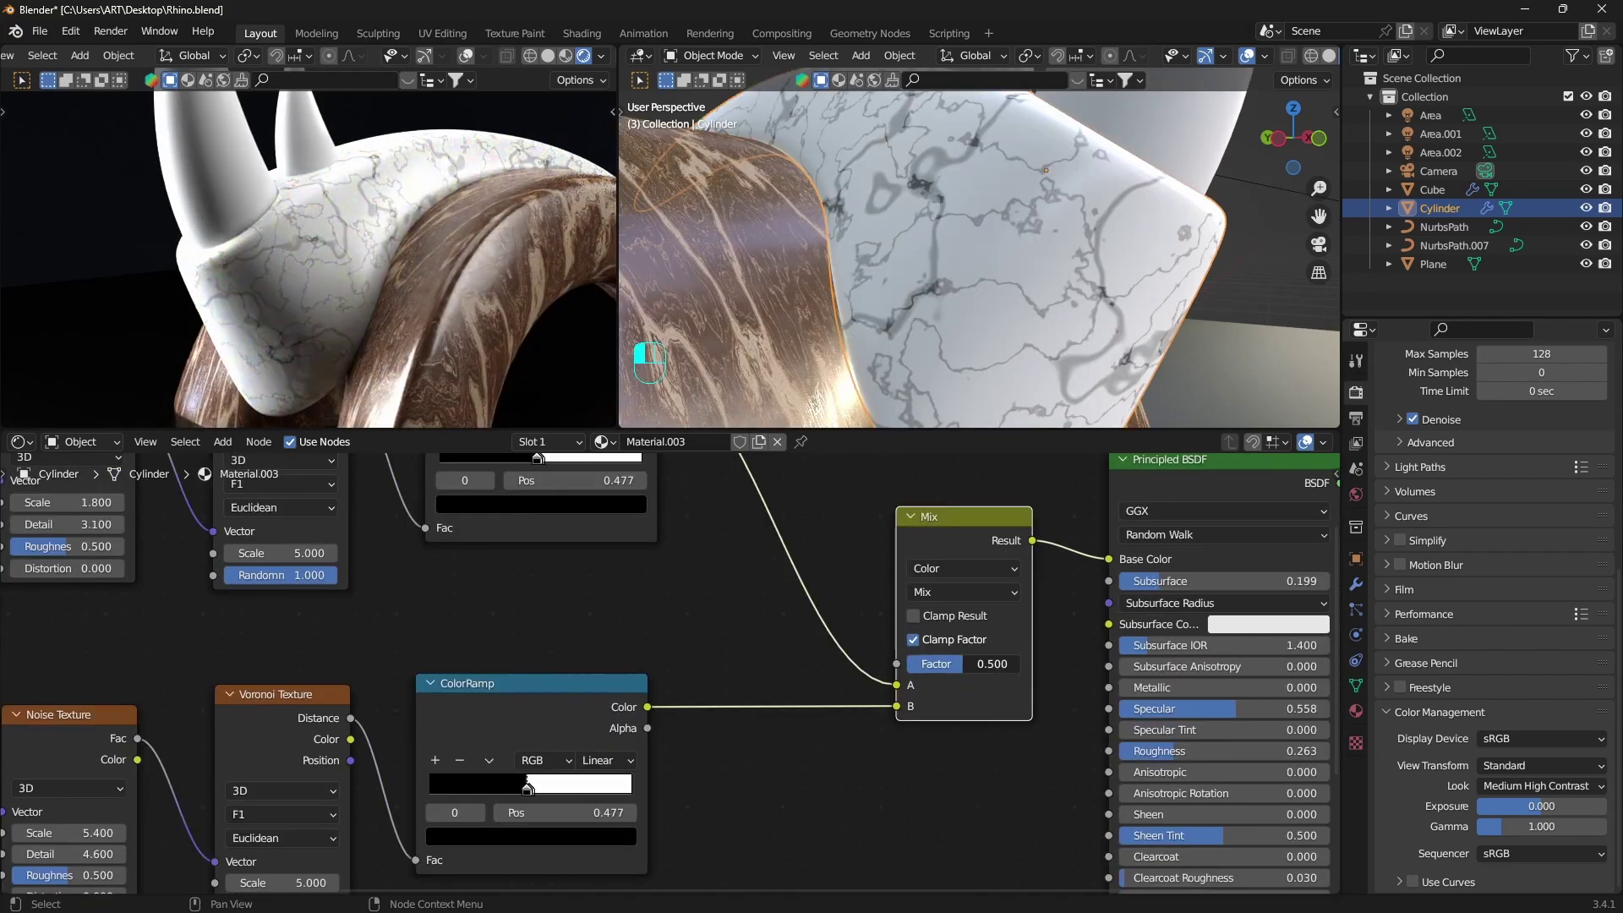
pyautogui.moveTo(963, 663)
pyautogui.mouseDown()
pyautogui.moveTo(1020, 664)
pyautogui.moveTo(916, 664)
pyautogui.moveTo(956, 664)
pyautogui.mouseUp()
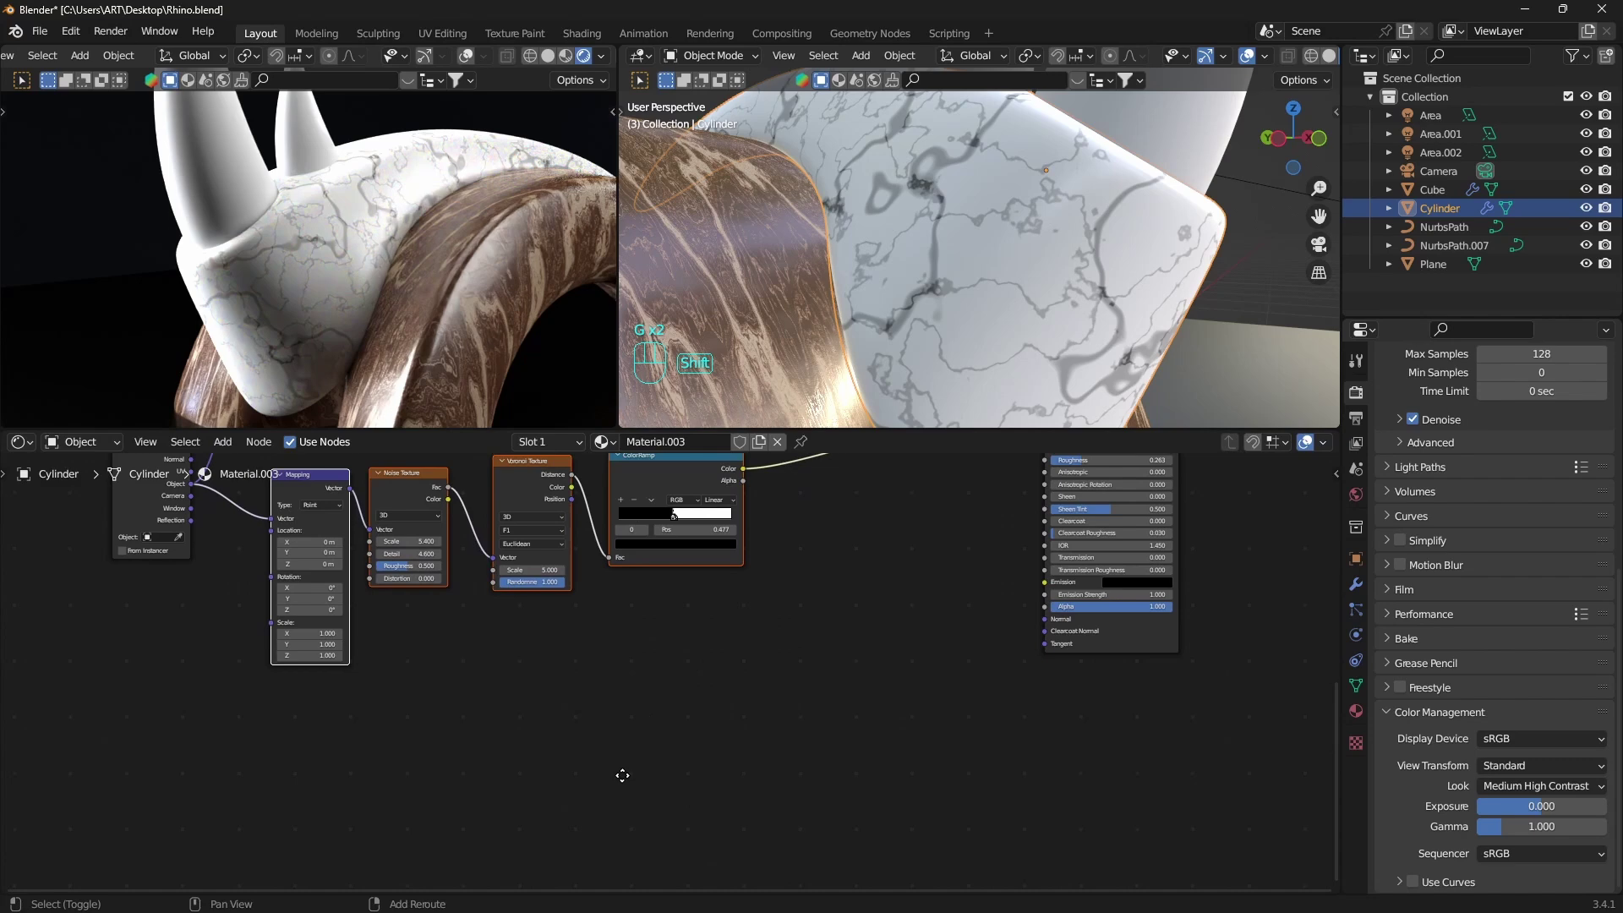
# Duplicate the second vein chain below itself and link the Texture Coordinate's Object output to the copy's Mapping vector.
pyautogui.hotkey('shift', 'd')
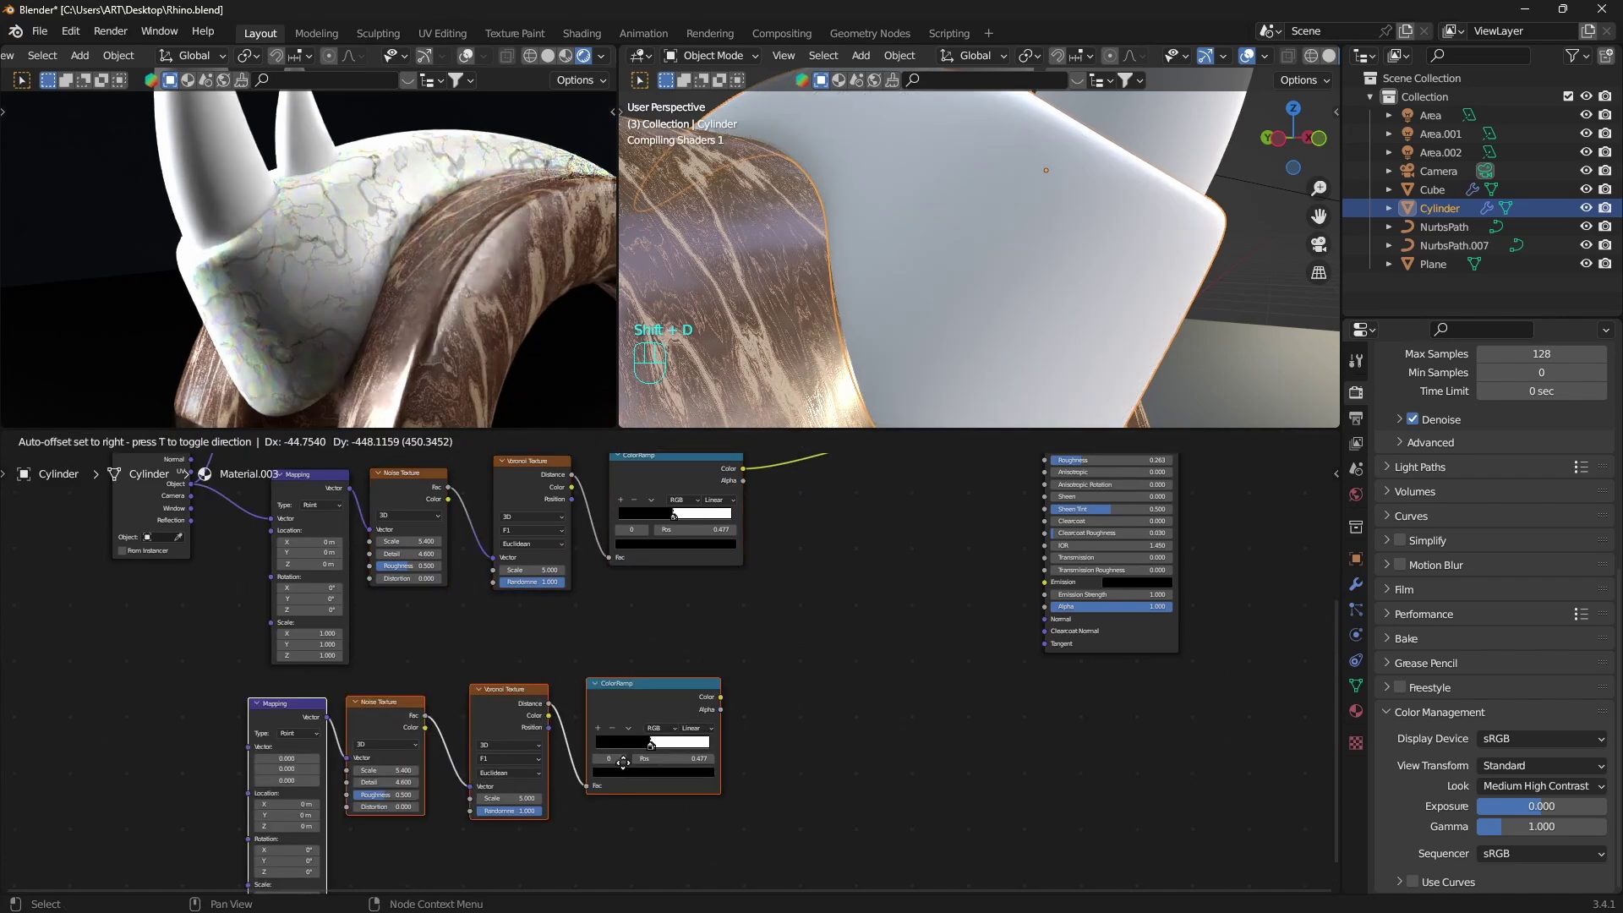
pyautogui.click(645, 753)
pyautogui.moveTo(226, 479); pyautogui.dragTo(257, 570)
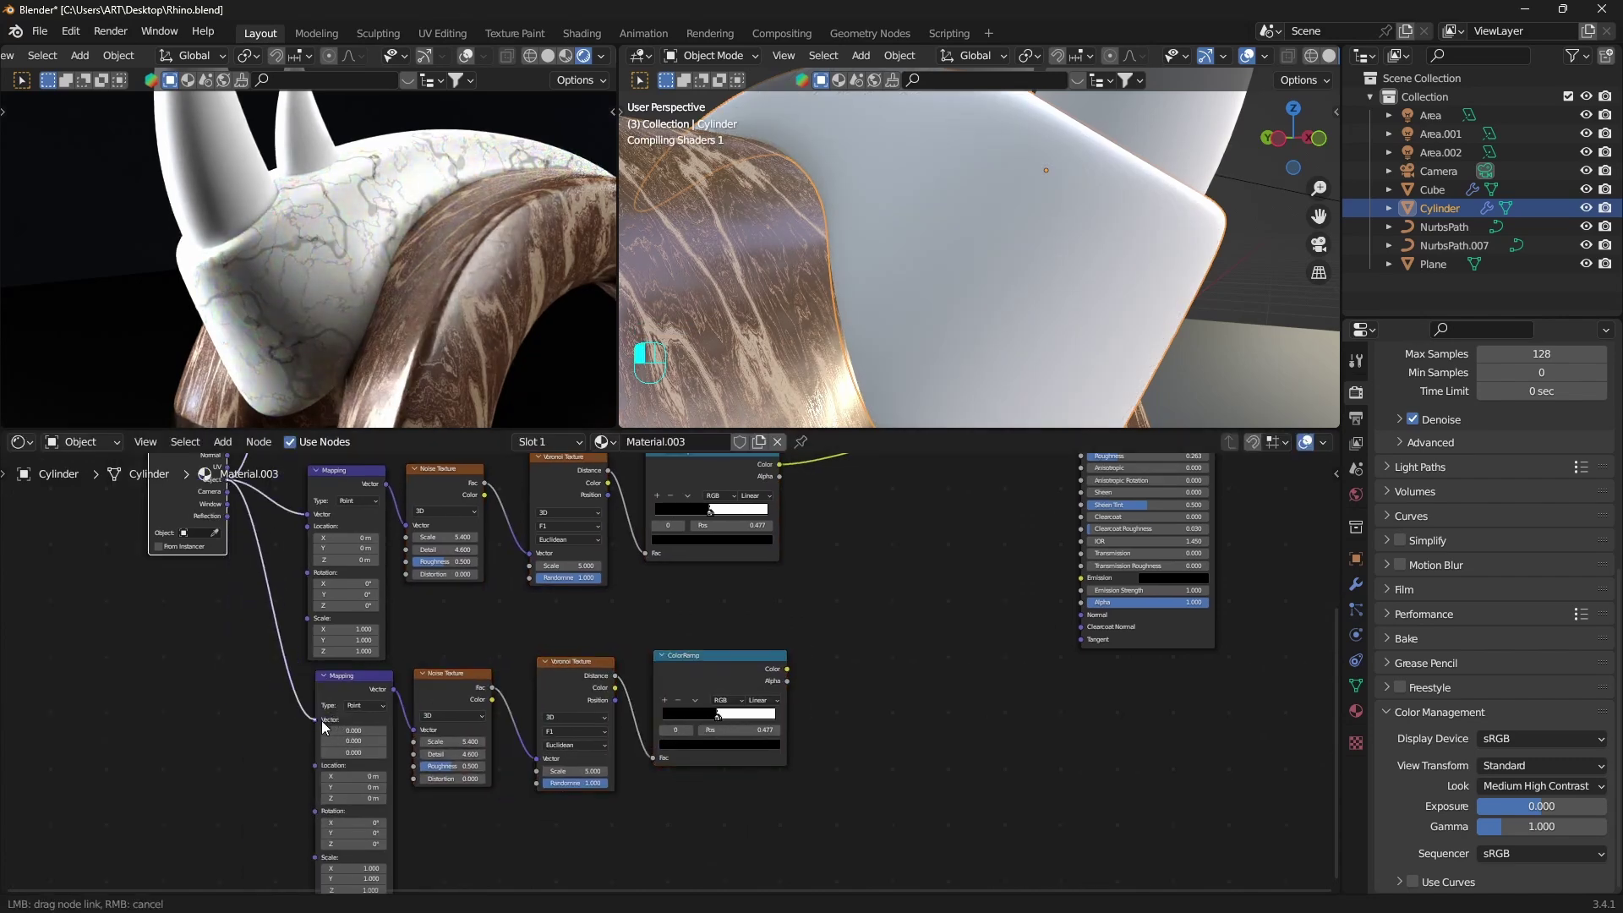
pyautogui.moveTo(319, 721); pyautogui.dragTo(320, 721)
# Add a Bump node taking the third chain's ColorRamp colour as height, link it to the body shader's Normal, and lower its strength.
pyautogui.moveTo(870, 613); pyautogui.dragTo(718, 620, button='middle')
pyautogui.click(782, 644)
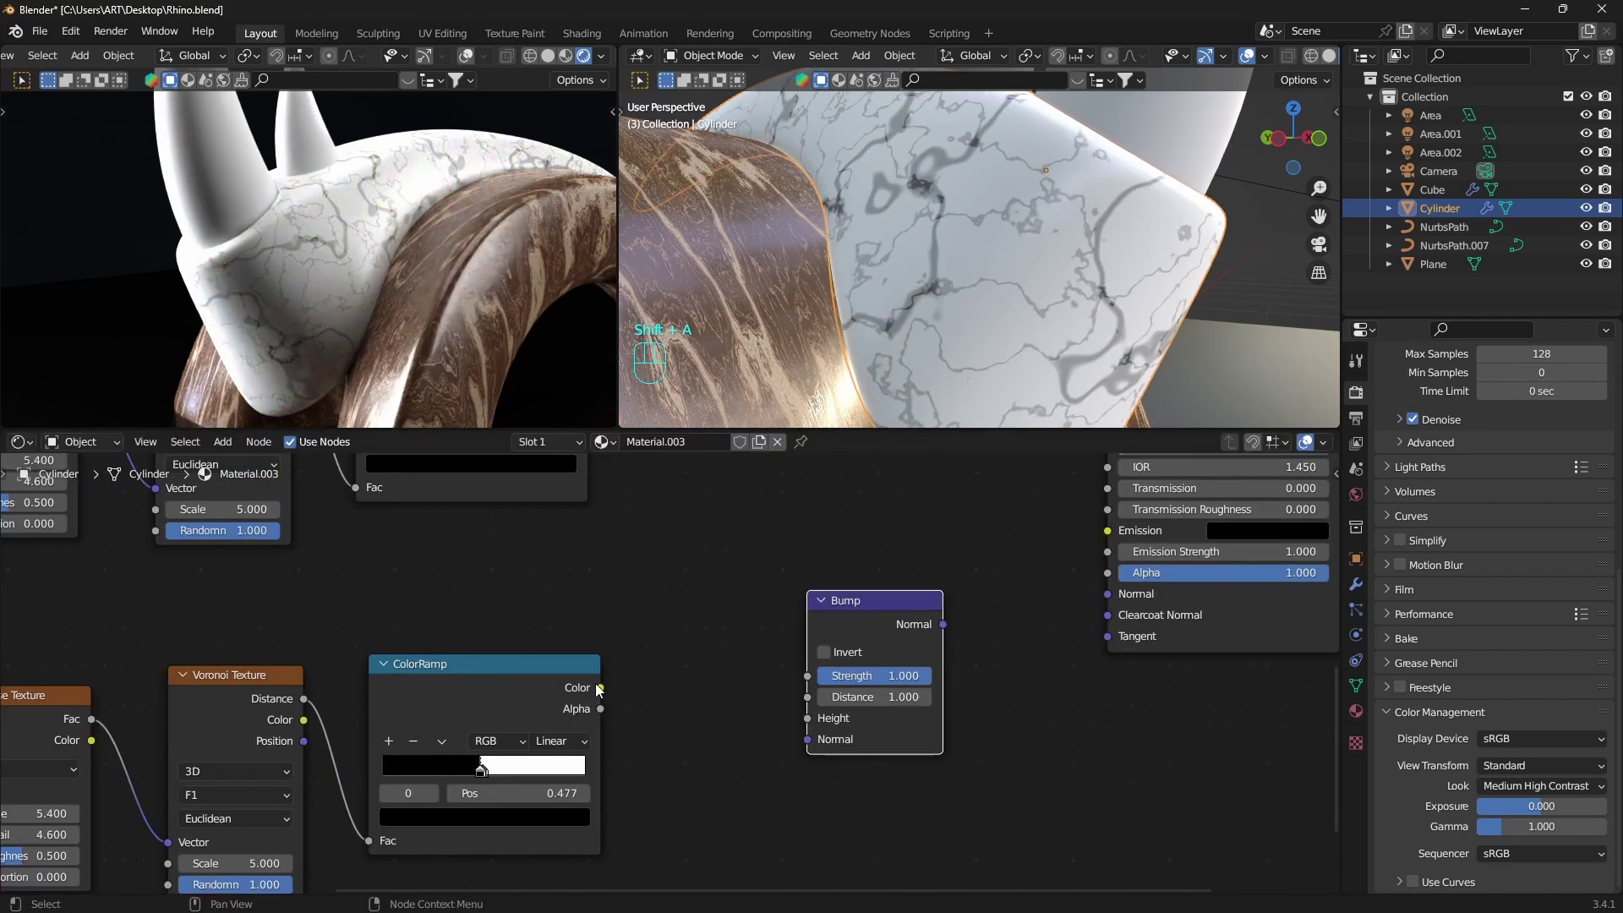
pyautogui.moveTo(600, 687); pyautogui.dragTo(810, 718)
pyautogui.moveTo(943, 624); pyautogui.dragTo(1112, 596)
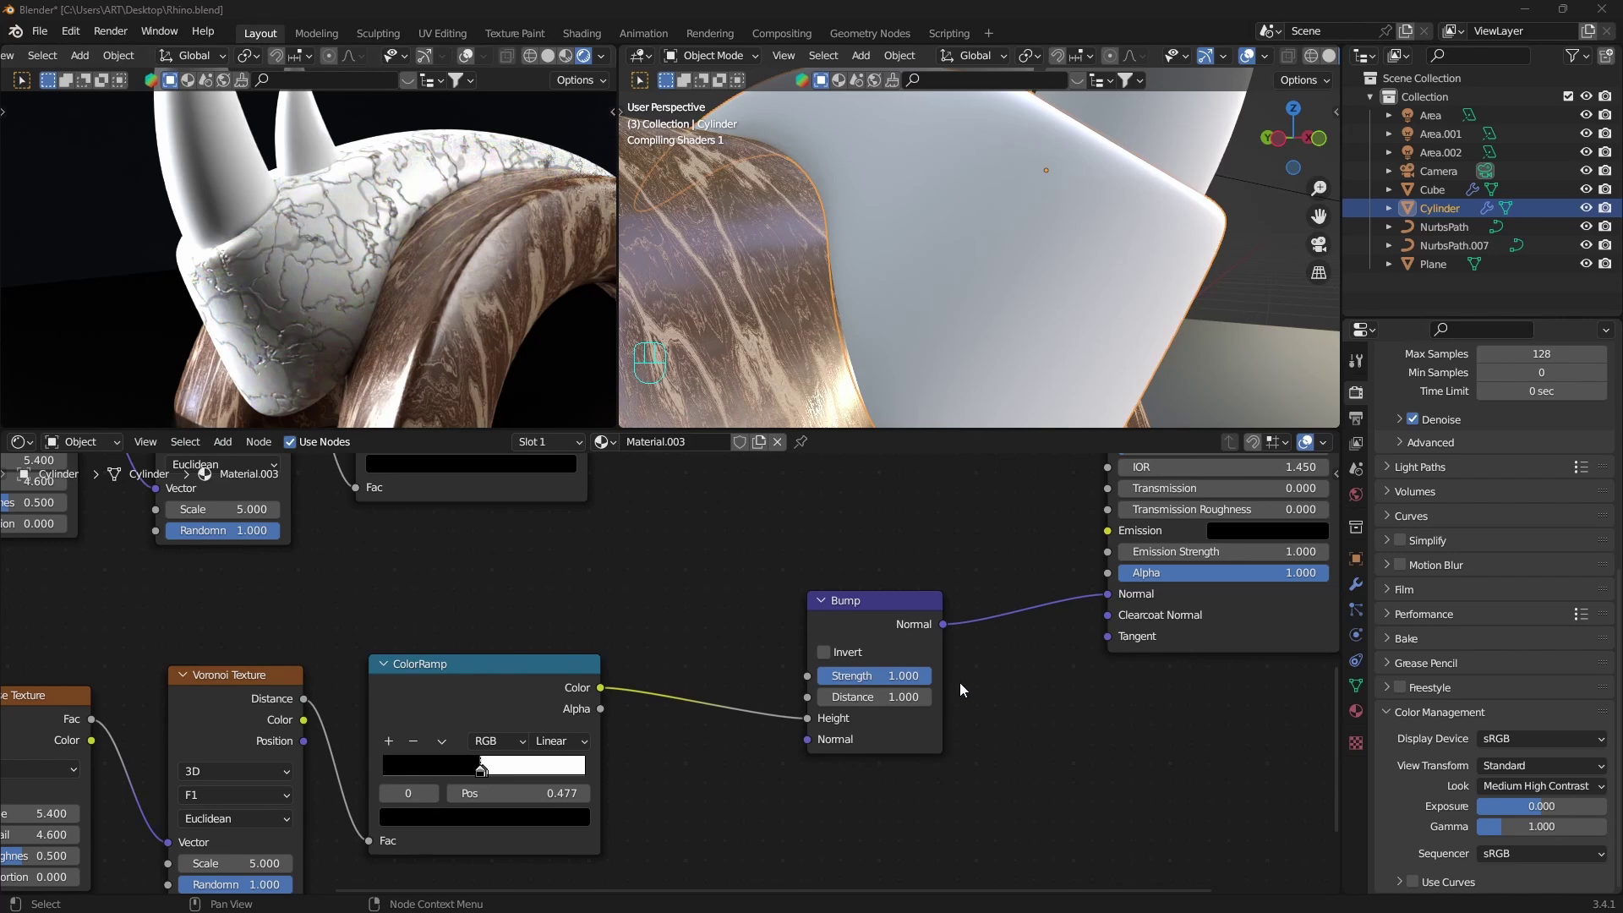
pyautogui.moveTo(921, 674); pyautogui.dragTo(854, 681)
# Set the X location in the bump chain's Mapping node to 6.9 m.
pyautogui.moveTo(197, 716); pyautogui.dragTo(659, 616, button='middle')
pyautogui.scroll(2, 482, 718)
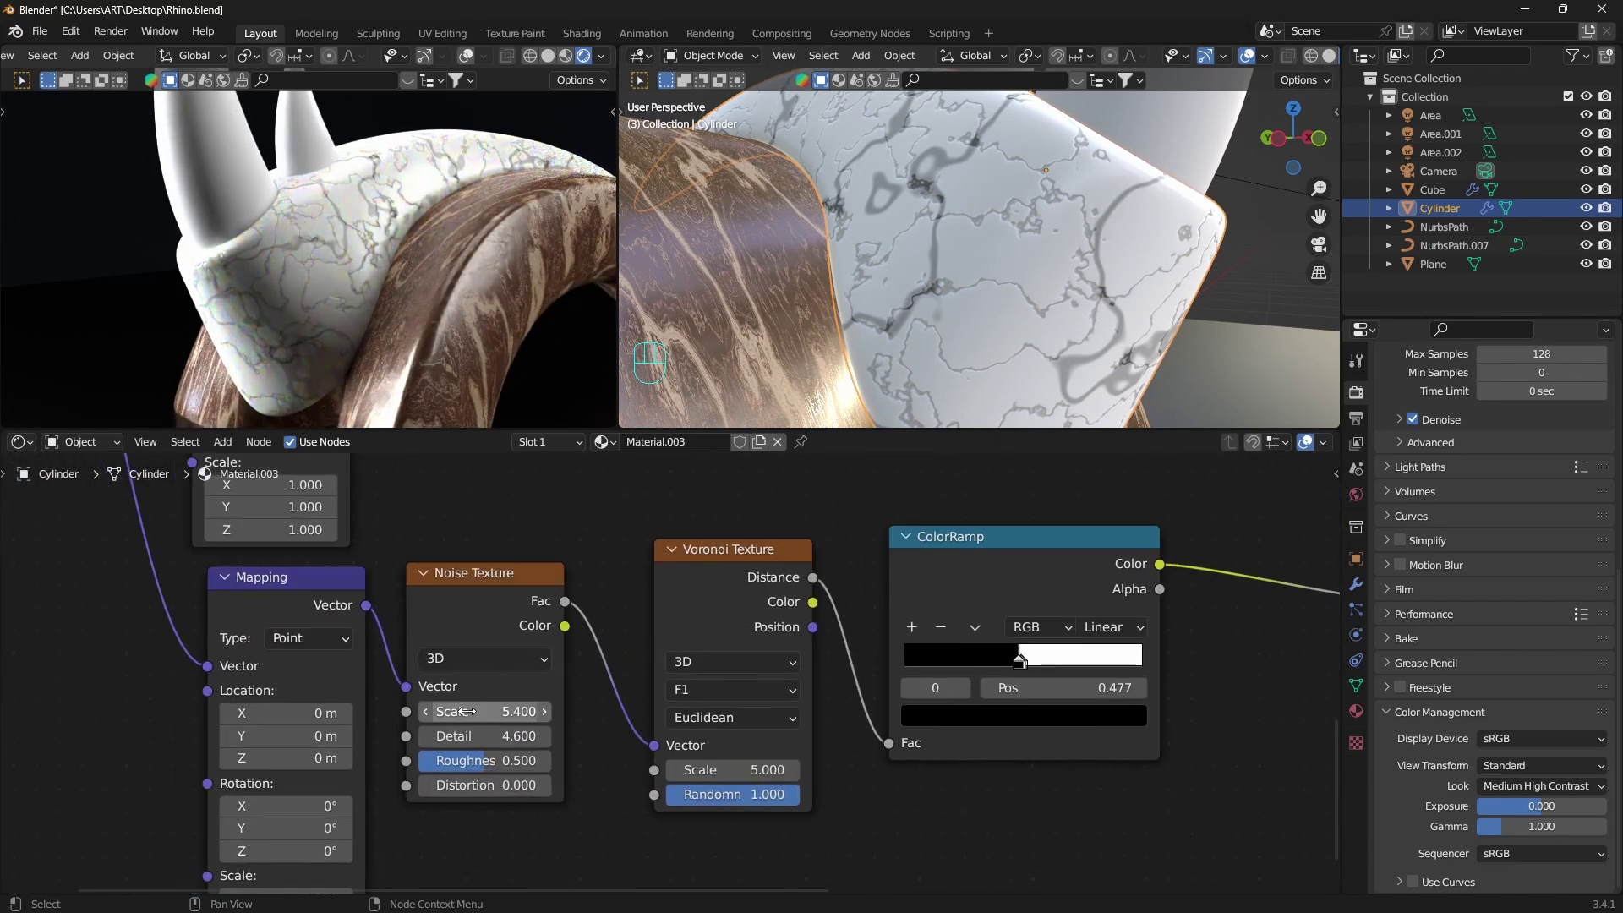
pyautogui.moveTo(481, 713); pyautogui.dragTo(491, 628, button='middle')
pyautogui.moveTo(270, 627); pyautogui.dragTo(329, 627)
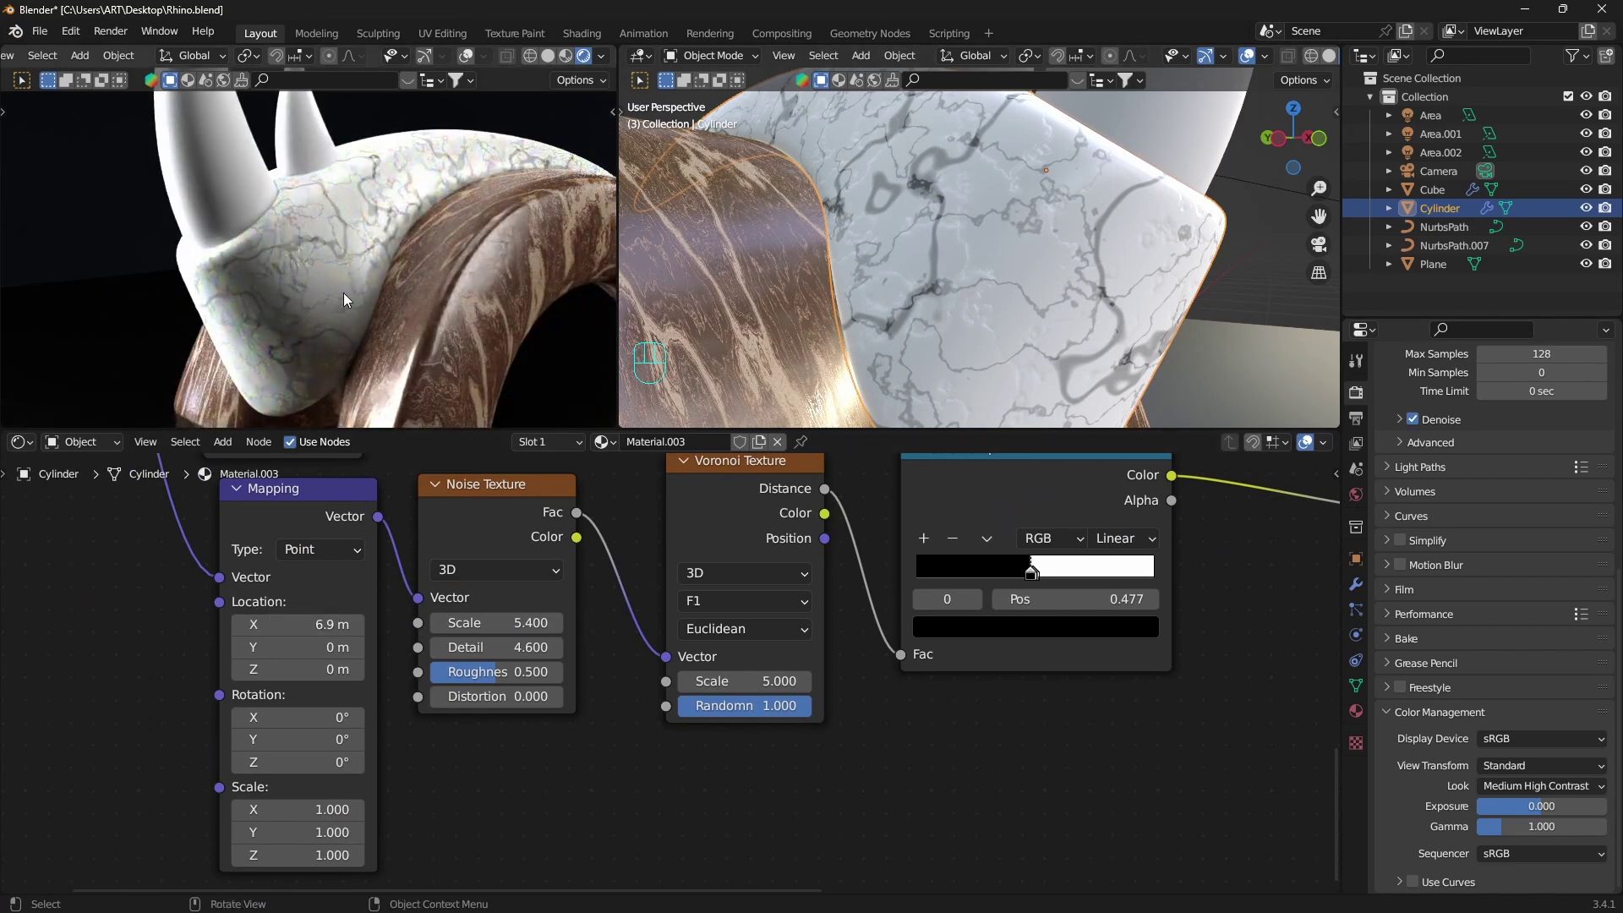
pyautogui.moveTo(1145, 299); pyautogui.dragTo(1038, 251, button='middle')
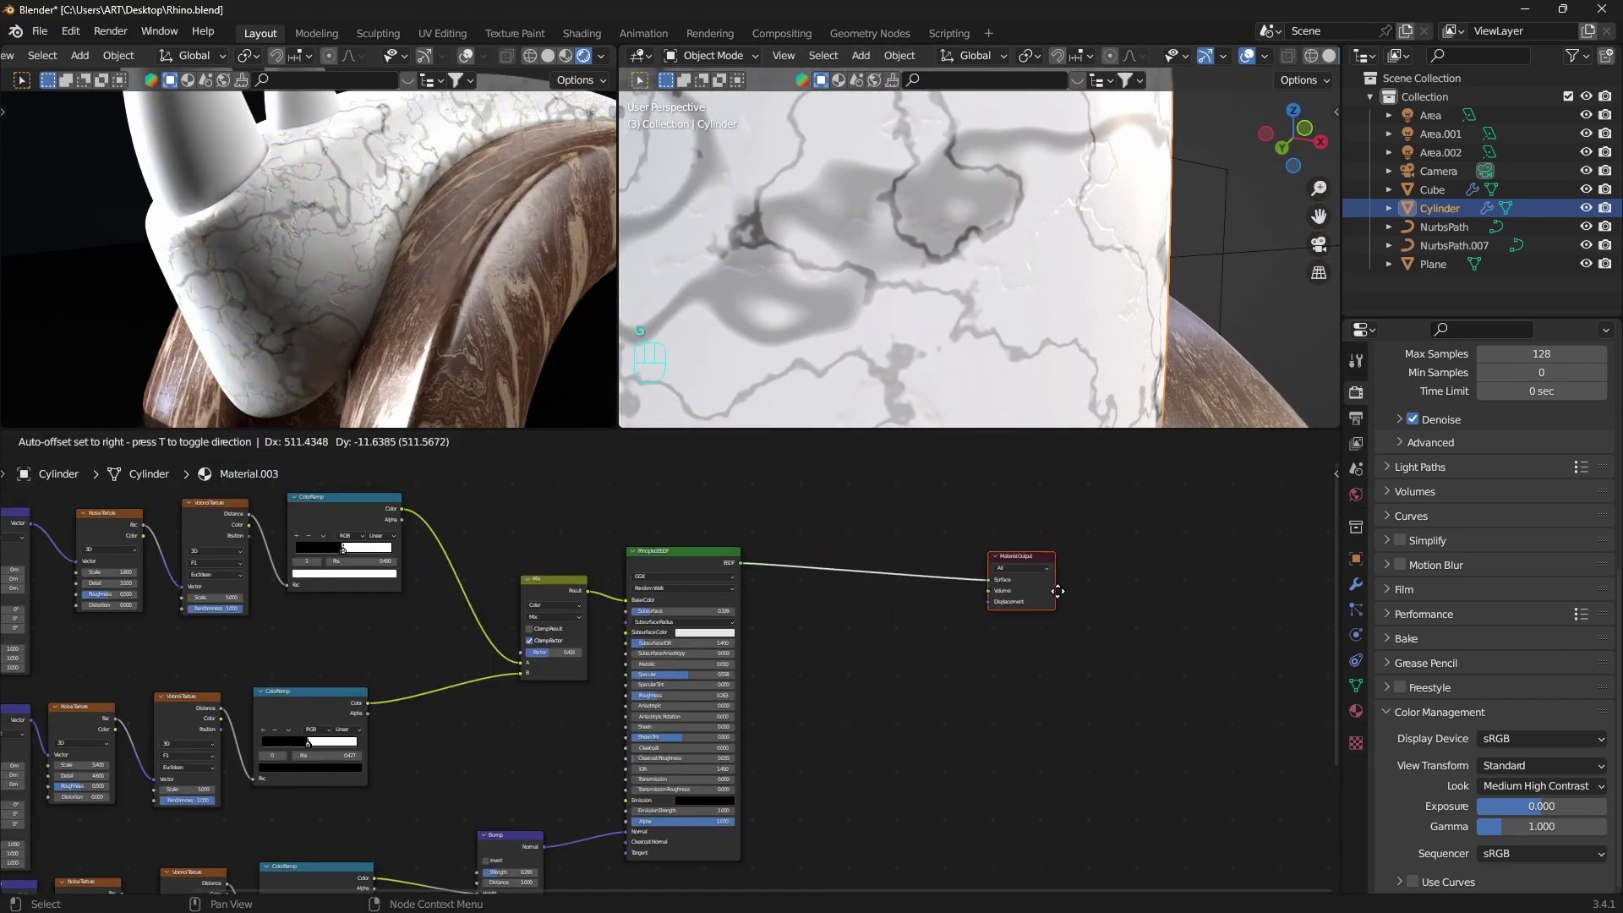
# Insert a Mix Shader between the body's Principled BSDF and the Material Output.
pyautogui.scroll(3, 960, 530)
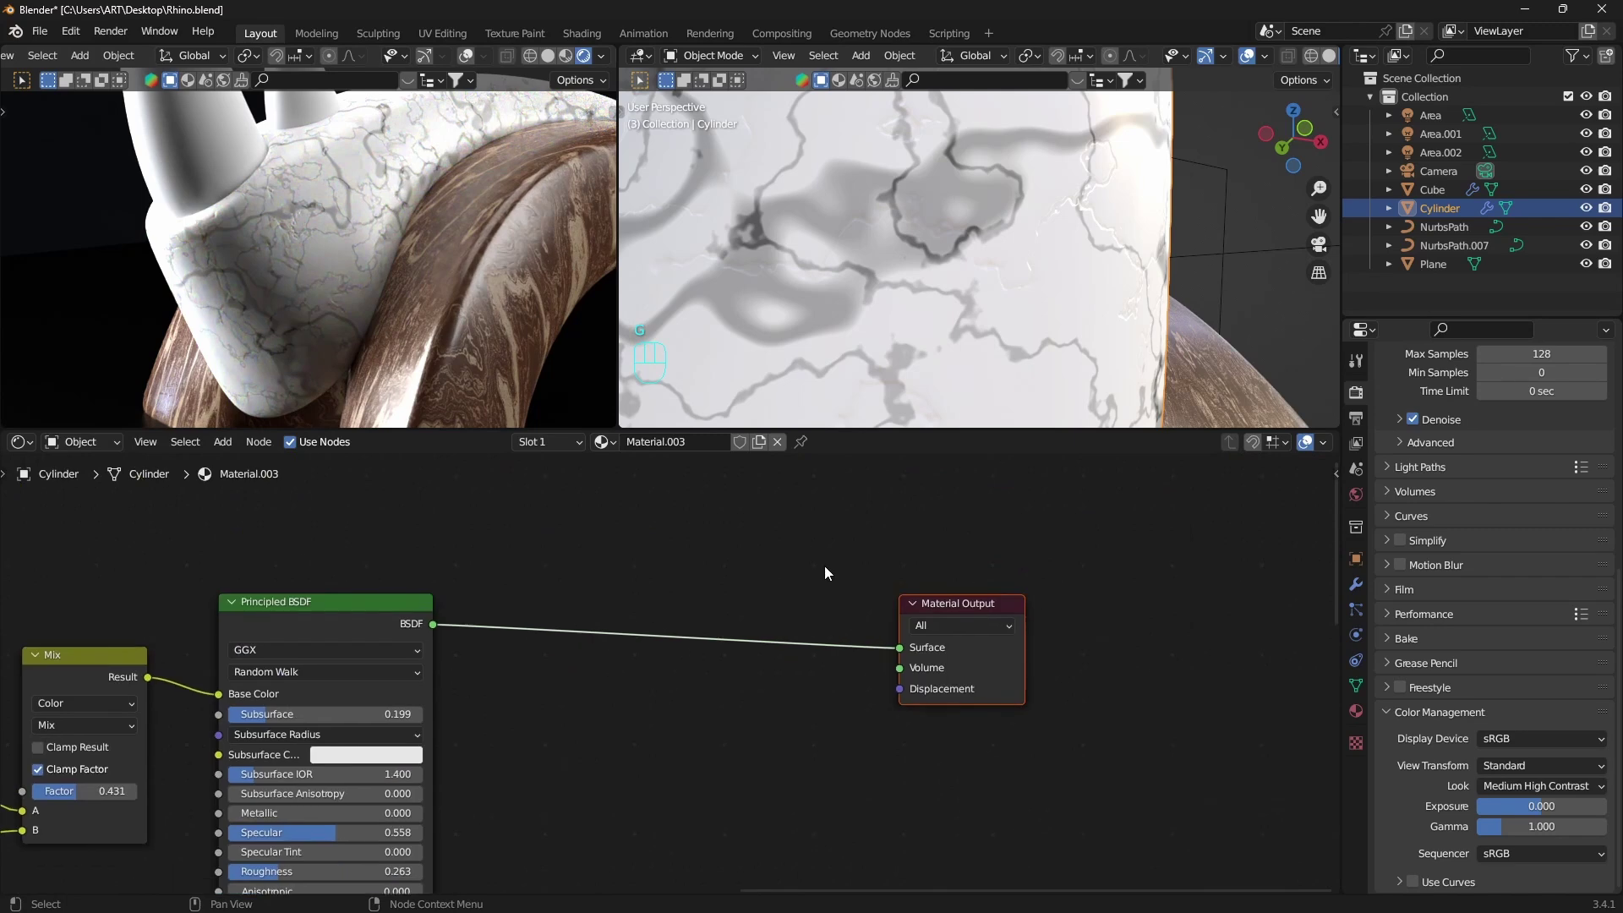
pyautogui.hotkey('shift', 'a')
pyautogui.click(812, 629)
pyautogui.scroll(-2, 608, 635)
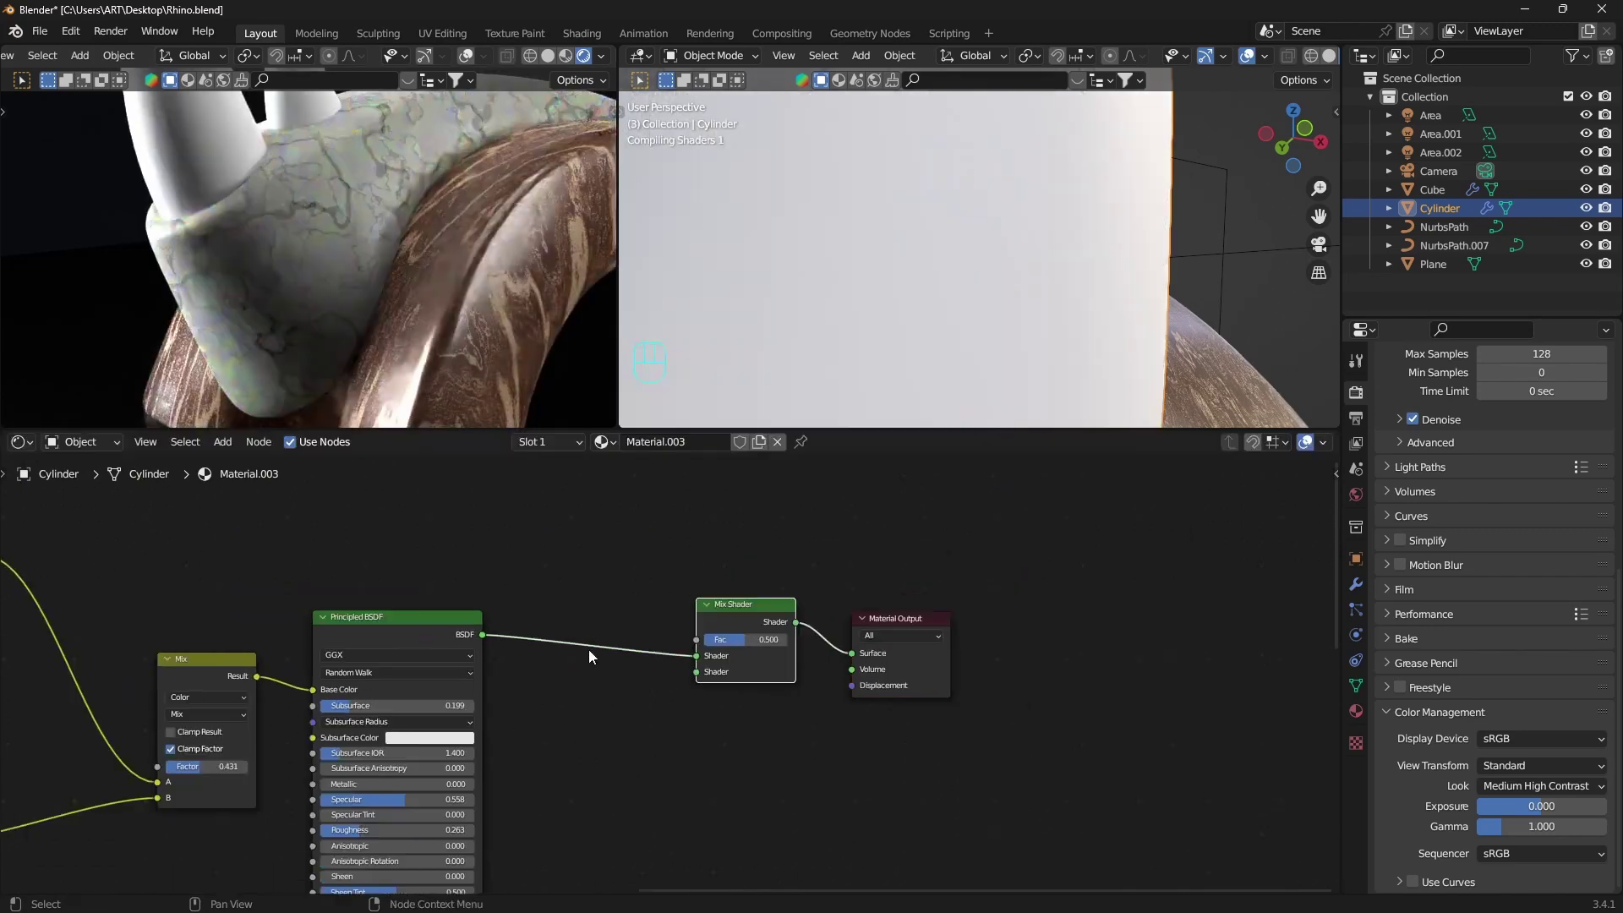
# Duplicate the body's Principled BSDF and shift the Mix Shader and Material Output away to make room for the copy.
pyautogui.click(444, 622)
pyautogui.hotkey('shift', 'd')
pyautogui.click(657, 687)
pyautogui.moveTo(699, 552); pyautogui.dragTo(953, 669)
pyautogui.press('g')
pyautogui.press('g')
pyautogui.click(706, 689)
# Link the Mix result to the duplicate shader's Base Color and the Bump output to its Normal.
pyautogui.moveTo(514, 717); pyautogui.dragTo(675, 569, button='middle')
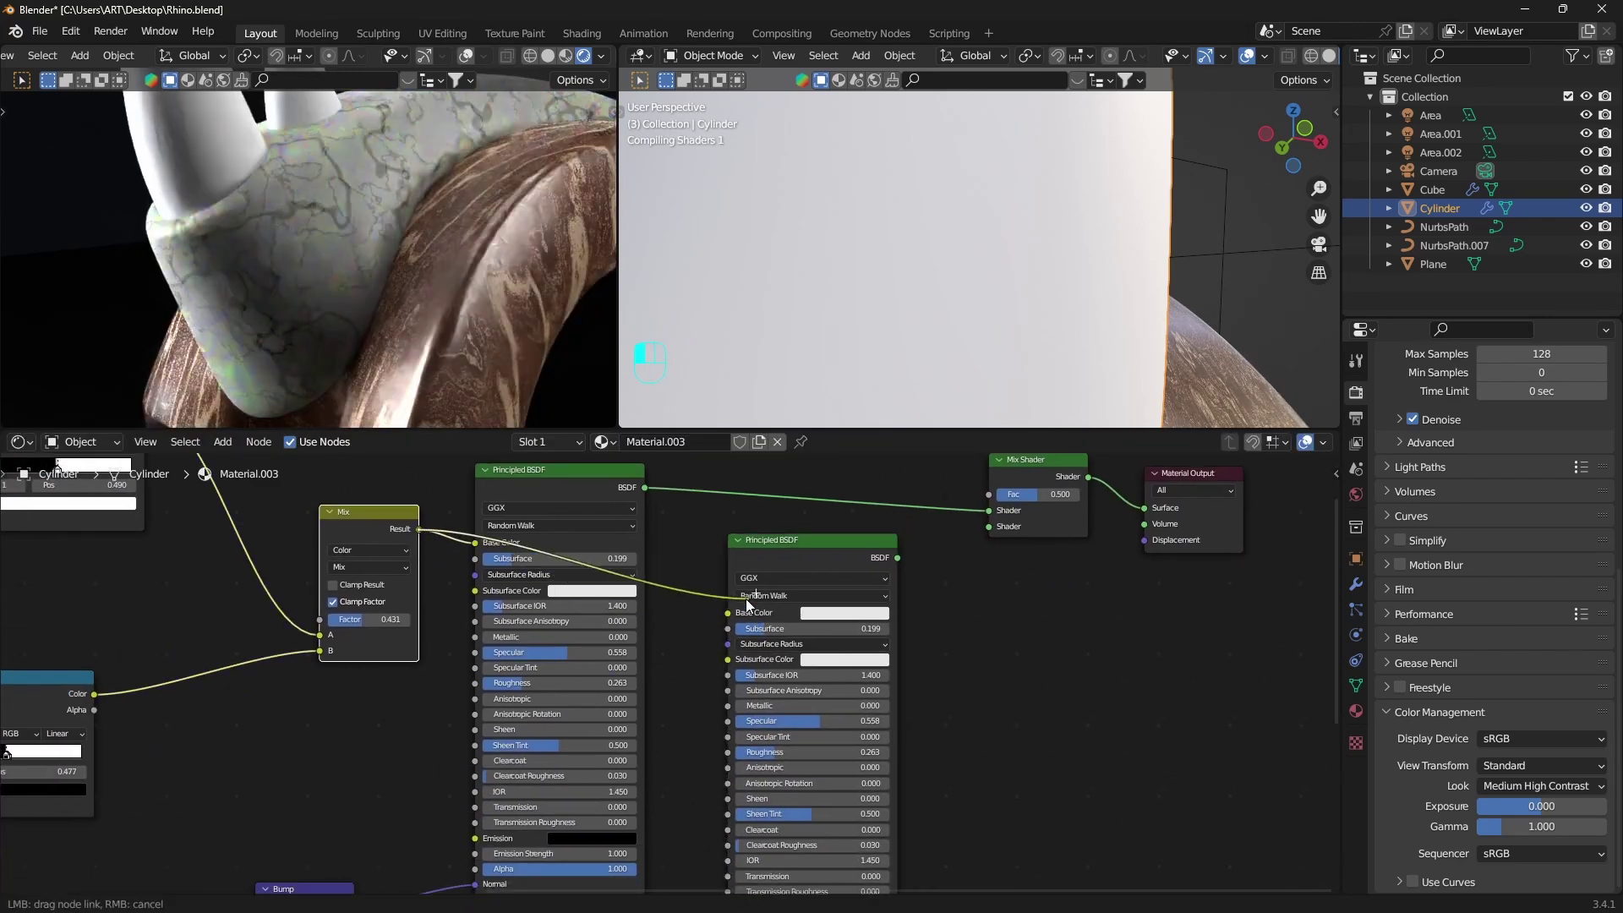
pyautogui.moveTo(419, 529); pyautogui.dragTo(728, 612)
pyautogui.scroll(-3, 563, 589)
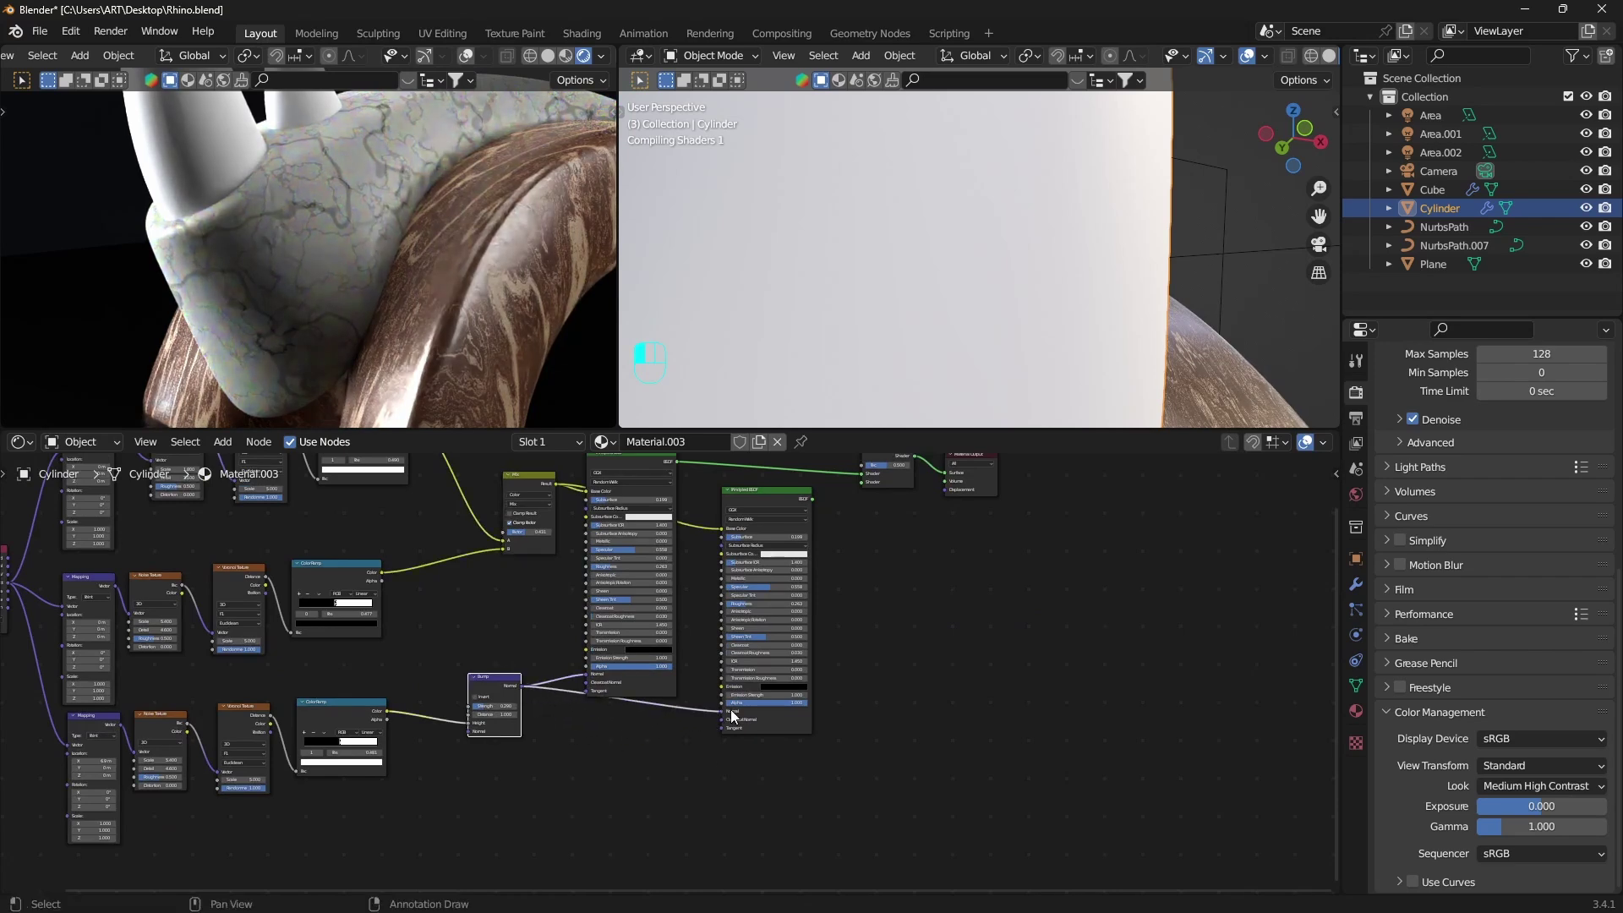
# Add a Noise Texture above the shaders with its own Mapping and Texture Coordinate nodes, using Object coordinates.
pyautogui.moveTo(833, 498); pyautogui.dragTo(776, 771, button='middle')
pyautogui.scroll(5, 676, 663)
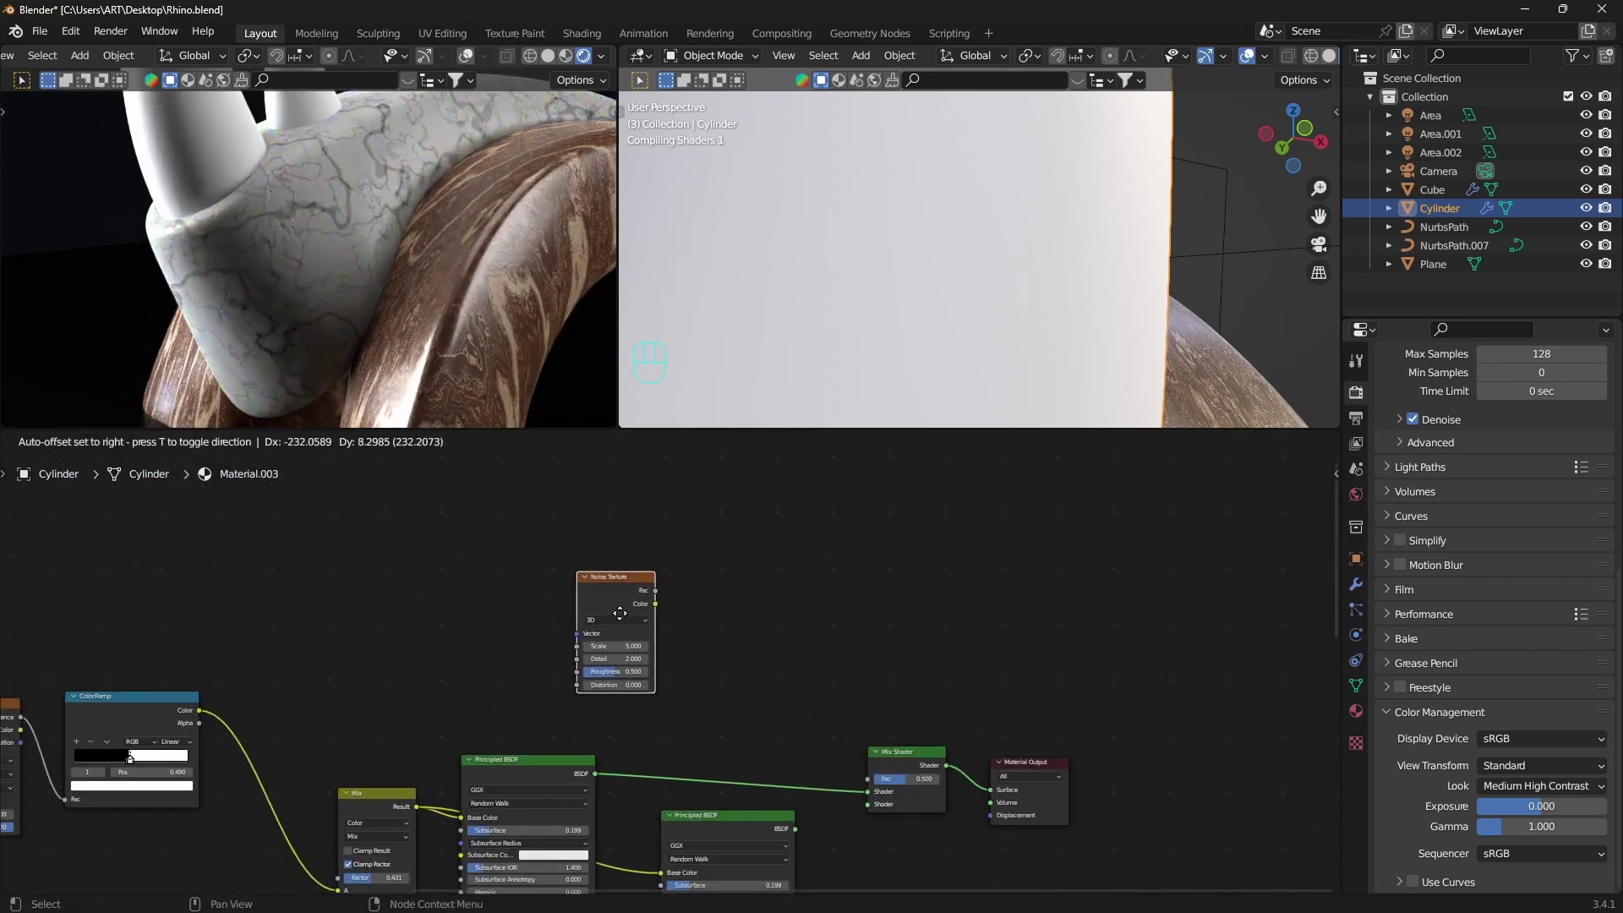
pyautogui.click(624, 608)
pyautogui.hotkey('ctrl', 't')
pyautogui.scroll(1, 503, 607)
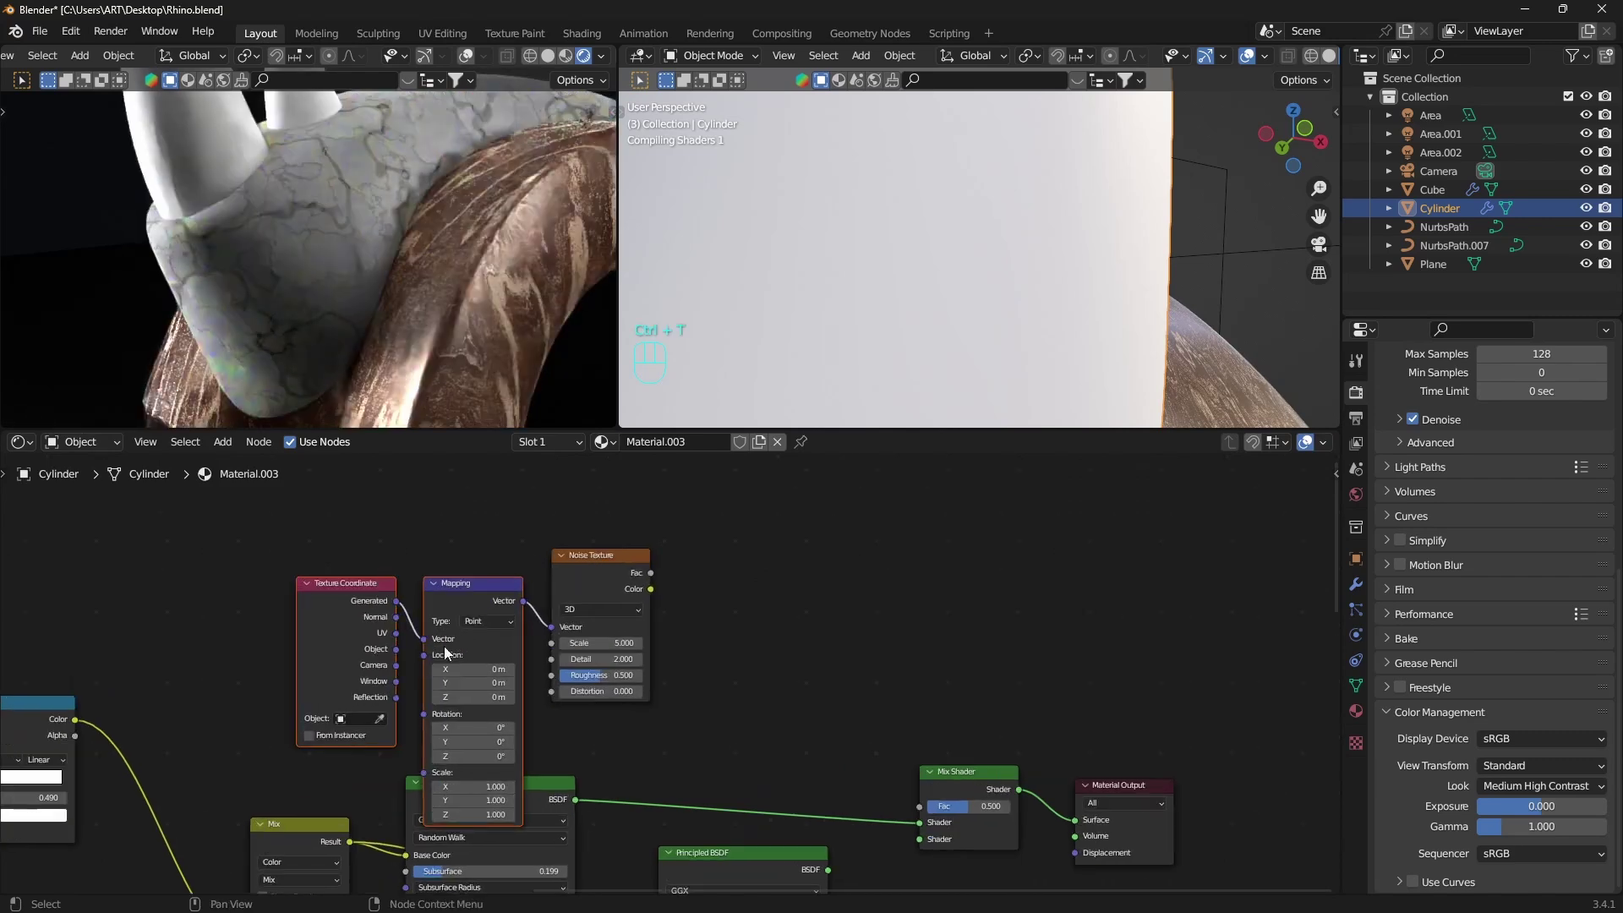
pyautogui.moveTo(430, 642); pyautogui.dragTo(426, 640)
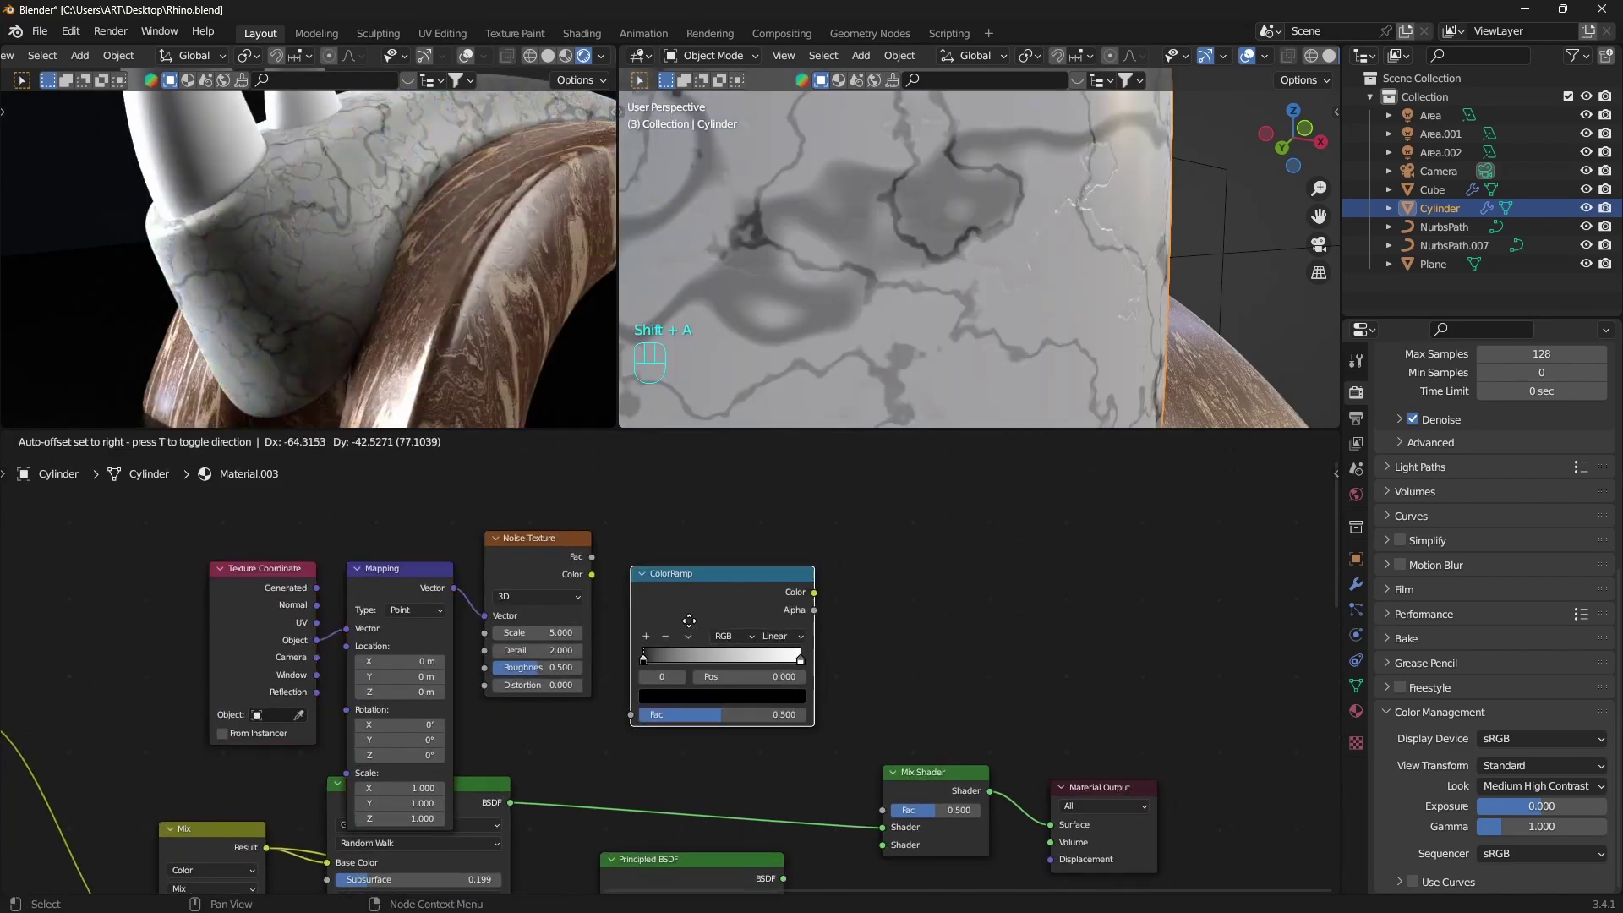
# Add a ColorRamp between the new Noise Texture's Fac output and the Mix Shader's Fac input.
pyautogui.click(688, 619)
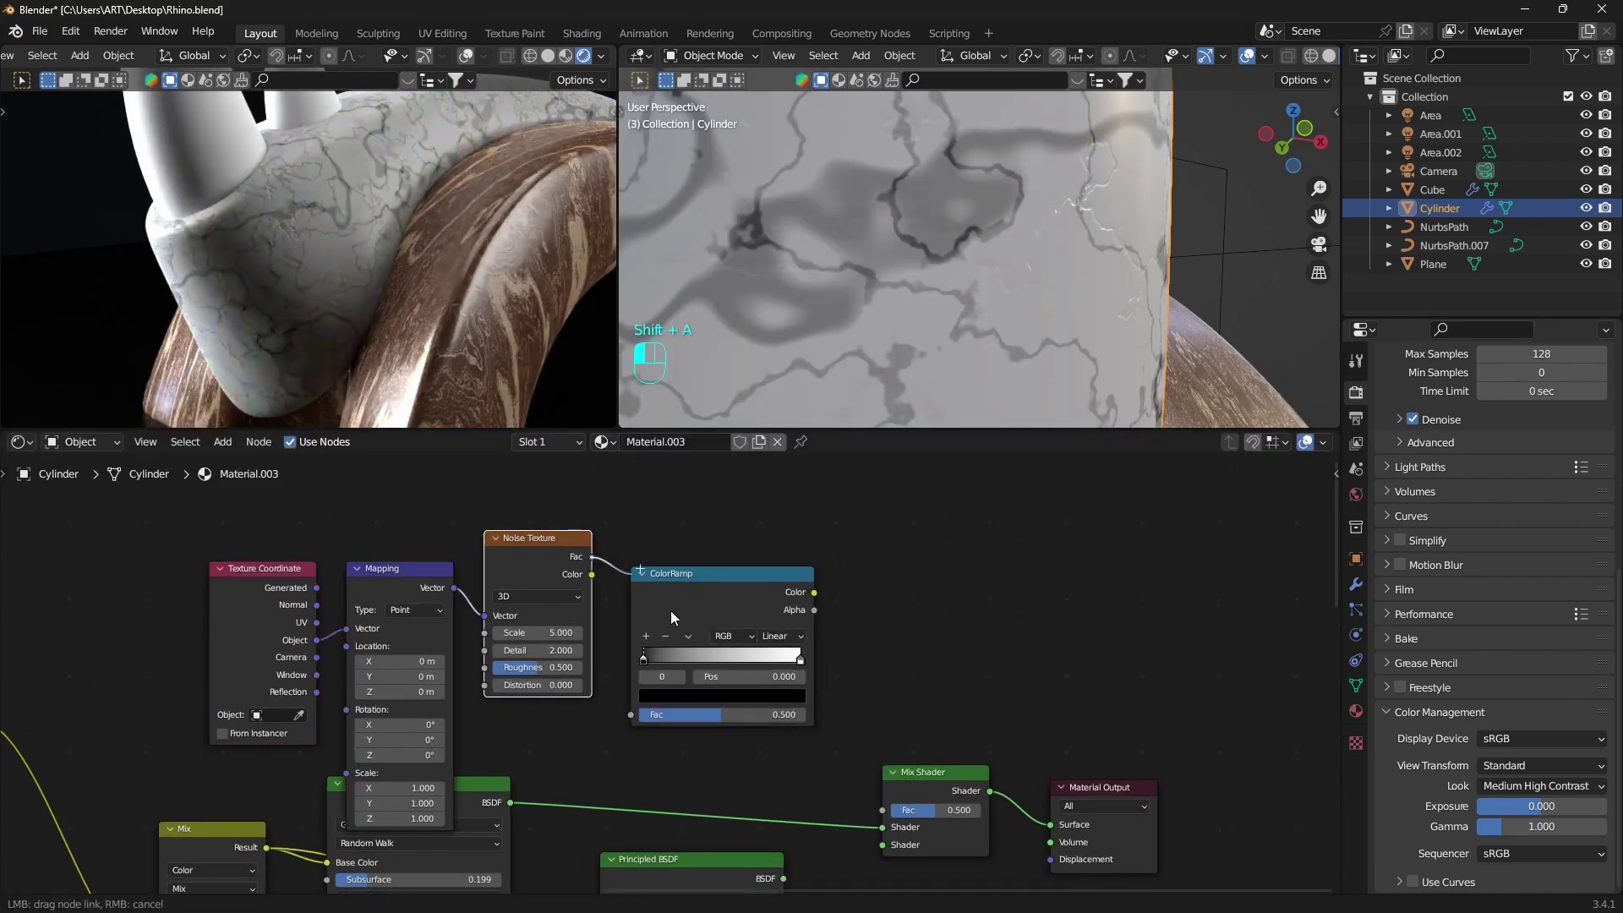
pyautogui.moveTo(882, 808); pyautogui.dragTo(882, 808)
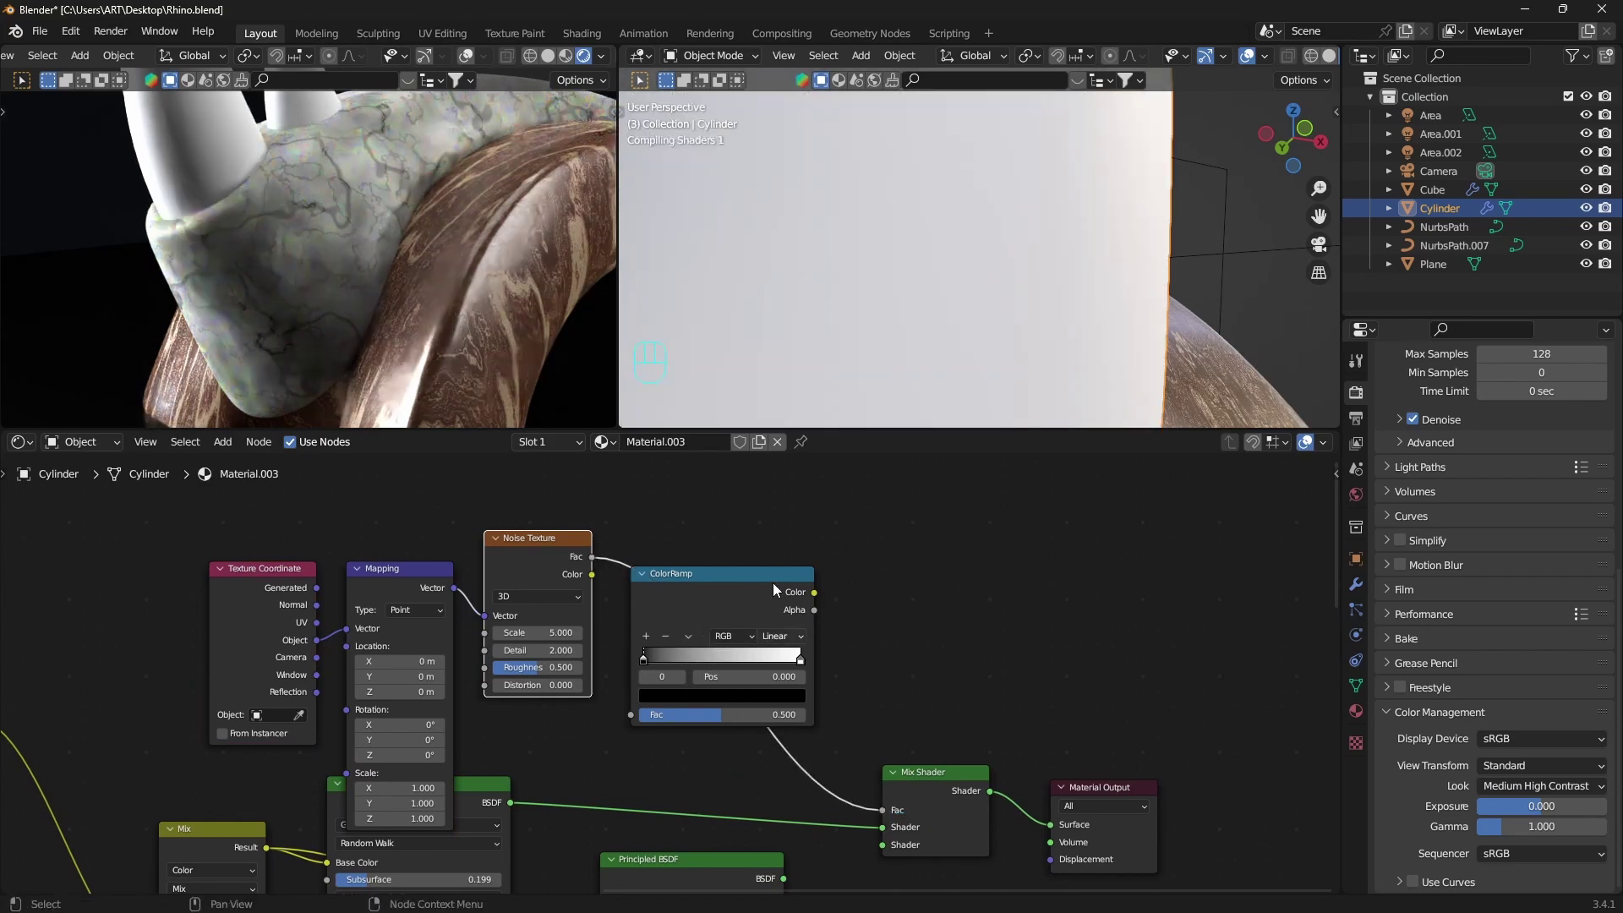
pyautogui.moveTo(760, 583); pyautogui.dragTo(779, 590)
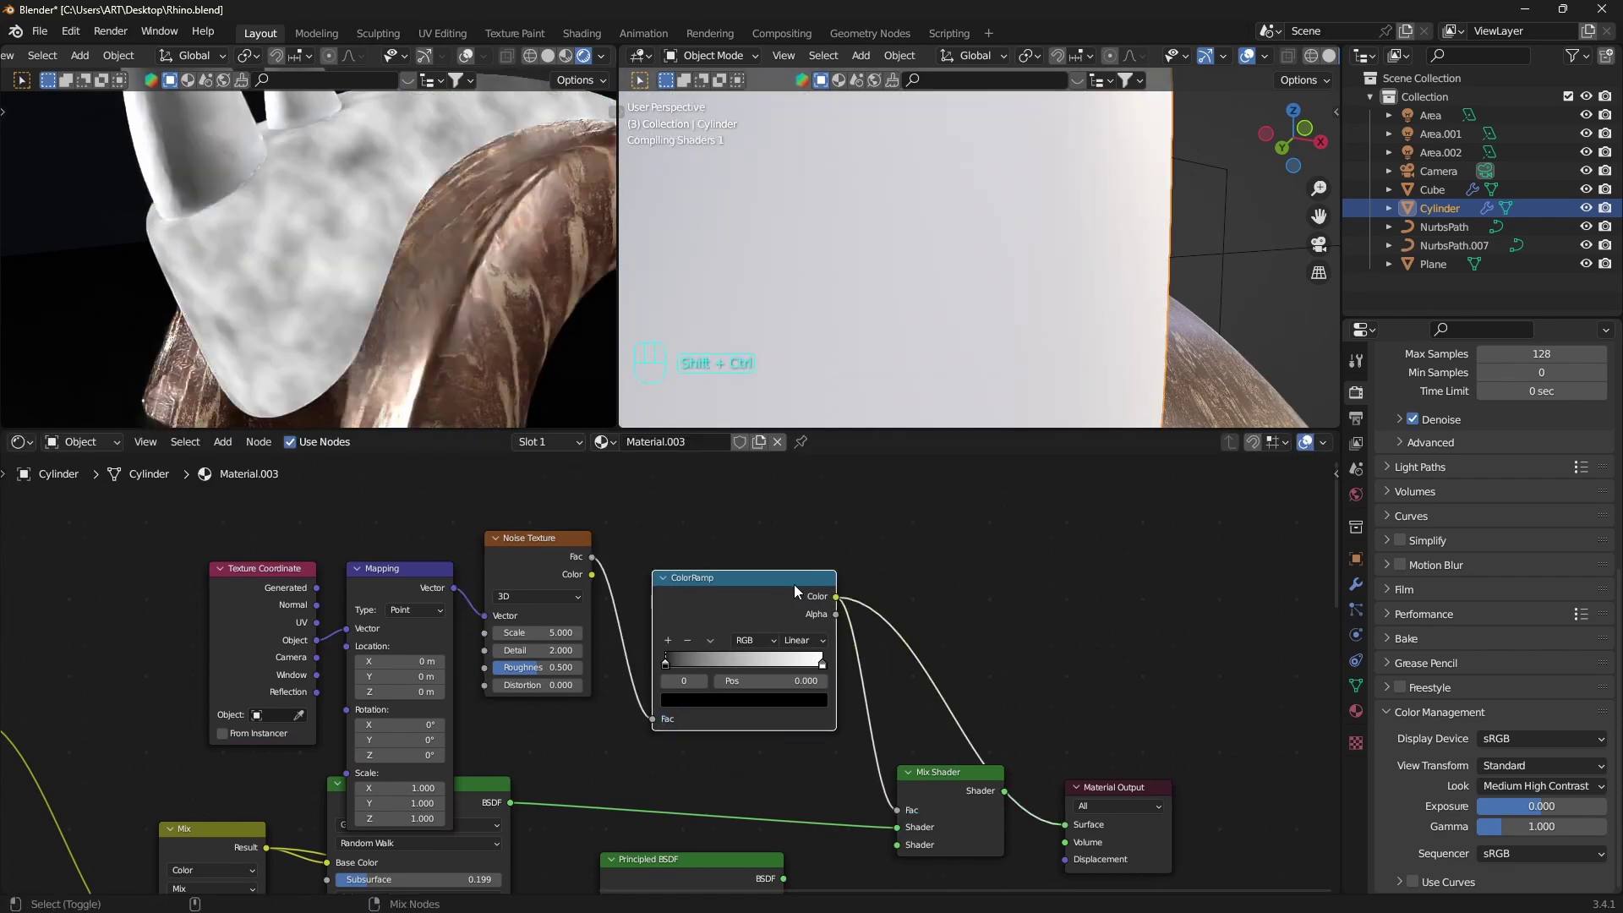
# Tighten the mask ramp with white at 0.656 and set the noise scale to 8.4, detail 3, roughness 0.668 and distortion 0.3.
pyautogui.moveTo(666, 664); pyautogui.dragTo(768, 662)
pyautogui.moveTo(537, 650)
pyautogui.mouseDown()
pyautogui.moveTo(575, 650)
pyautogui.moveTo(553, 667)
pyautogui.moveTo(575, 683)
pyautogui.moveTo(516, 650)
pyautogui.mouseUp()
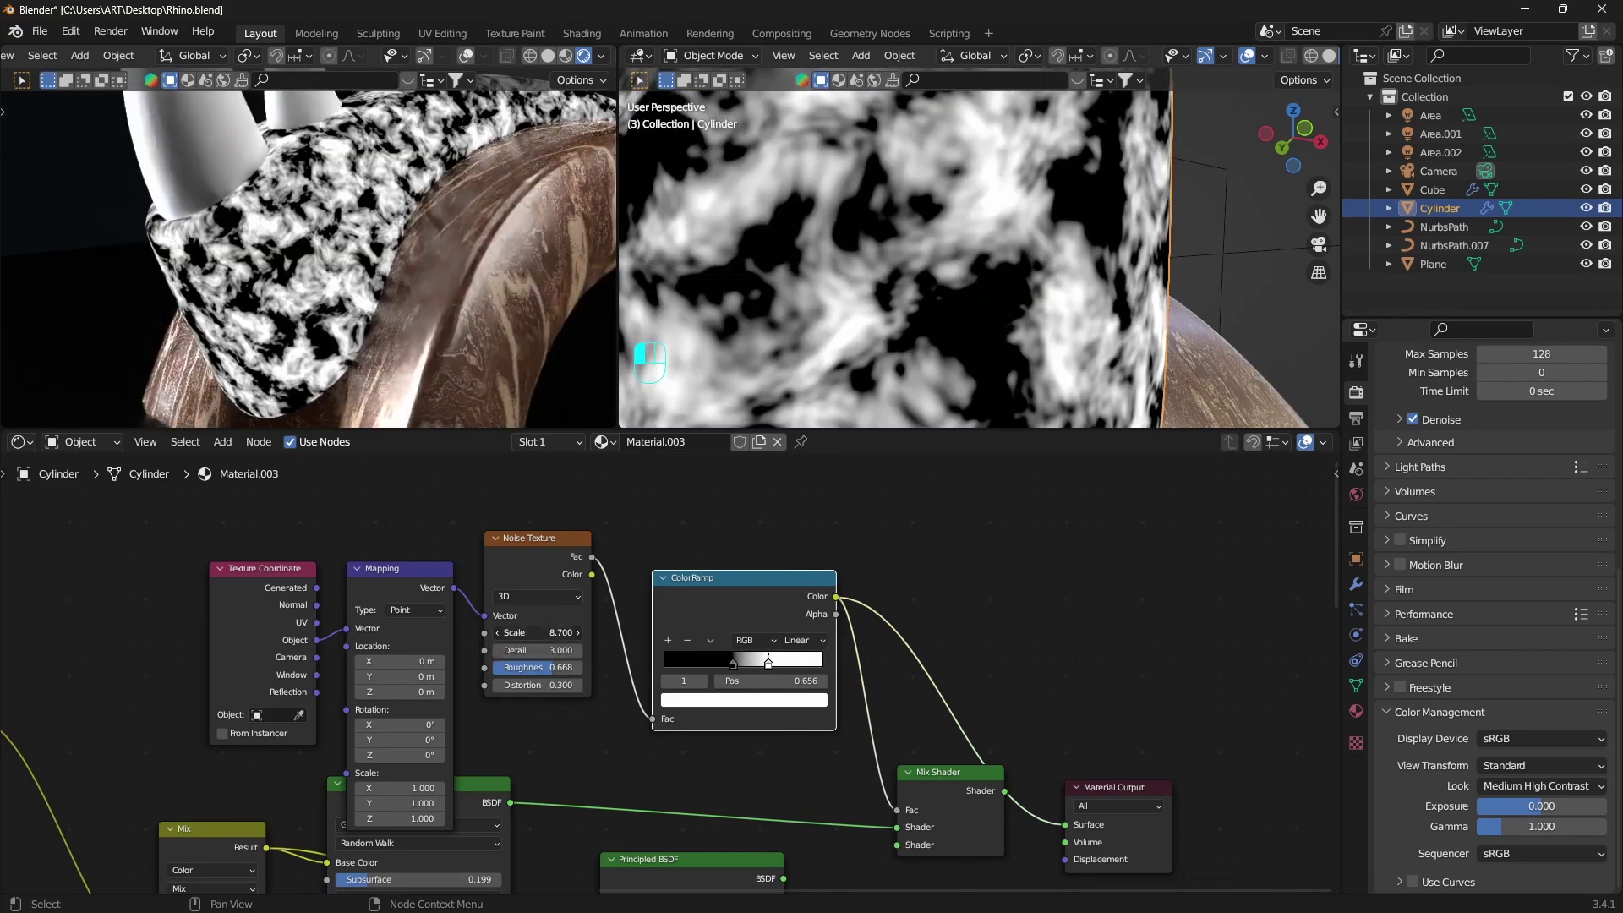
pyautogui.moveTo(538, 632); pyautogui.dragTo(575, 632)
# Connect the duplicate Principled BSDF to the Mix Shader's second shader input.
pyautogui.scroll(-1, 906, 703)
pyautogui.moveTo(815, 879); pyautogui.dragTo(727, 694, button='middle')
pyautogui.moveTo(693, 676); pyautogui.dragTo(798, 645)
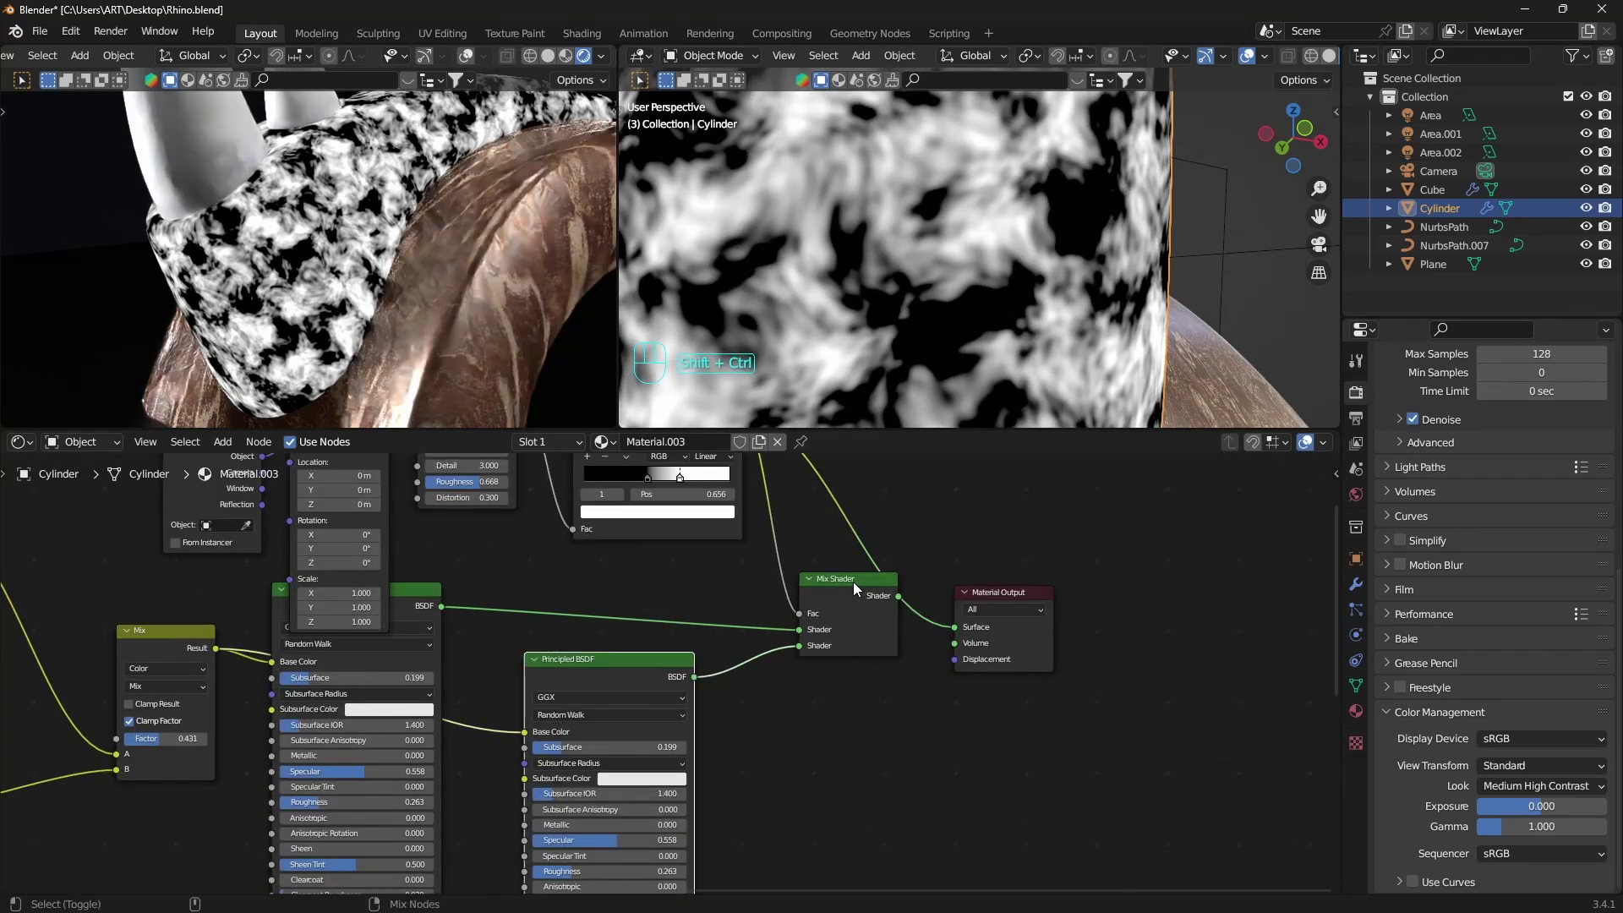
# Insert a Math node set to Multiply with value 0.7 between the colour Mix and the duplicate shader's Base Color.
pyautogui.hotkey('shift', 'a')
pyautogui.write('math')
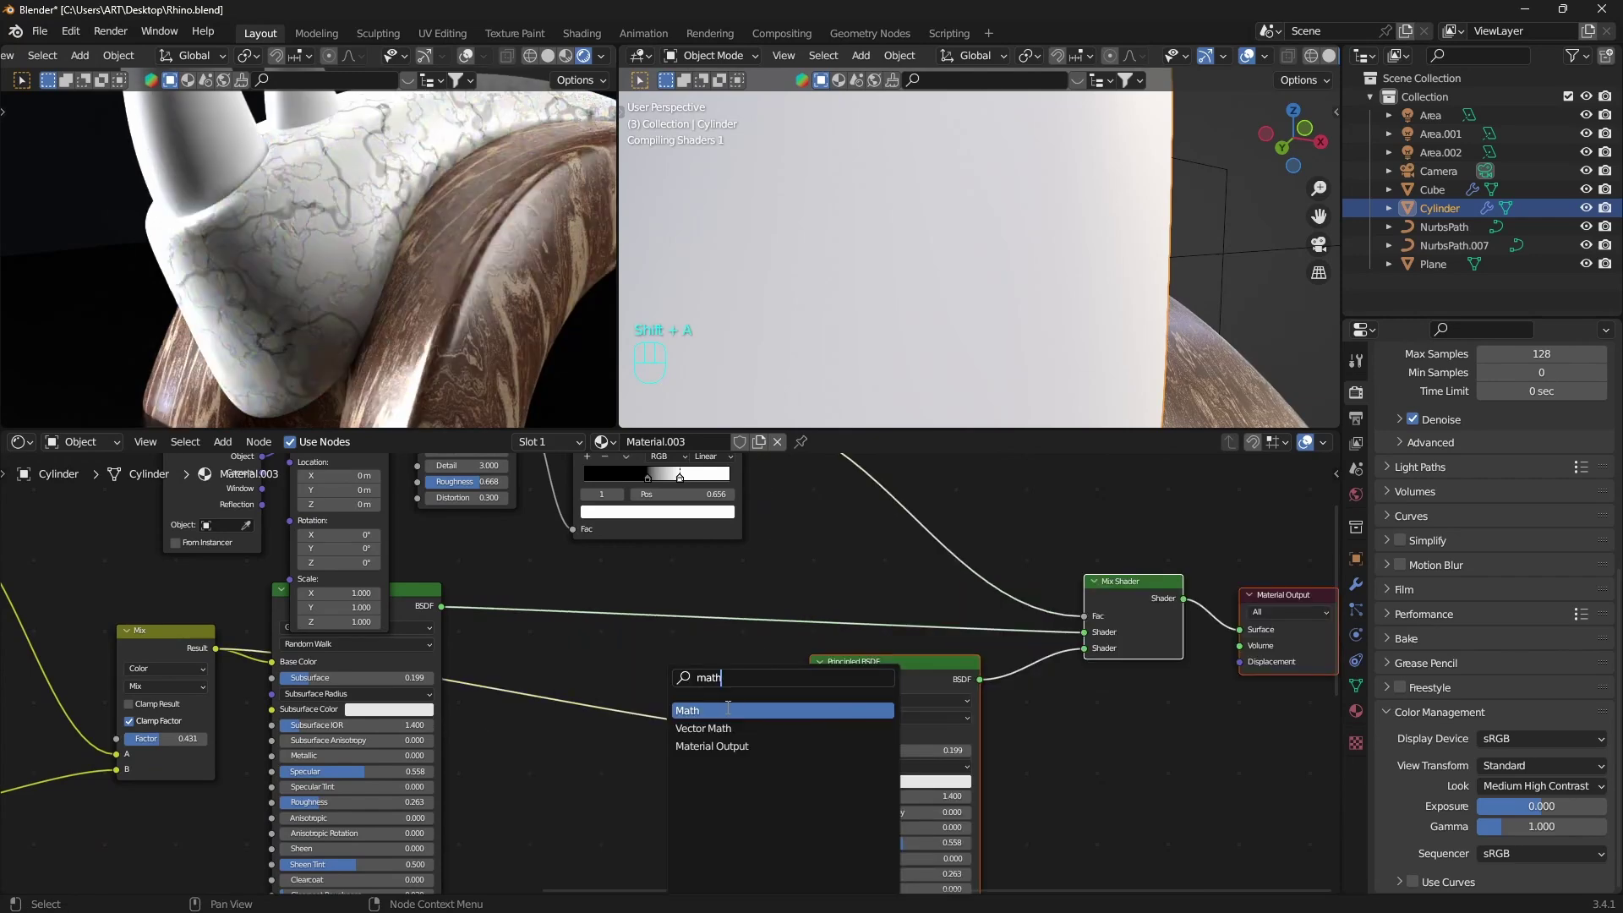
pyautogui.click(728, 710)
pyautogui.click(662, 715)
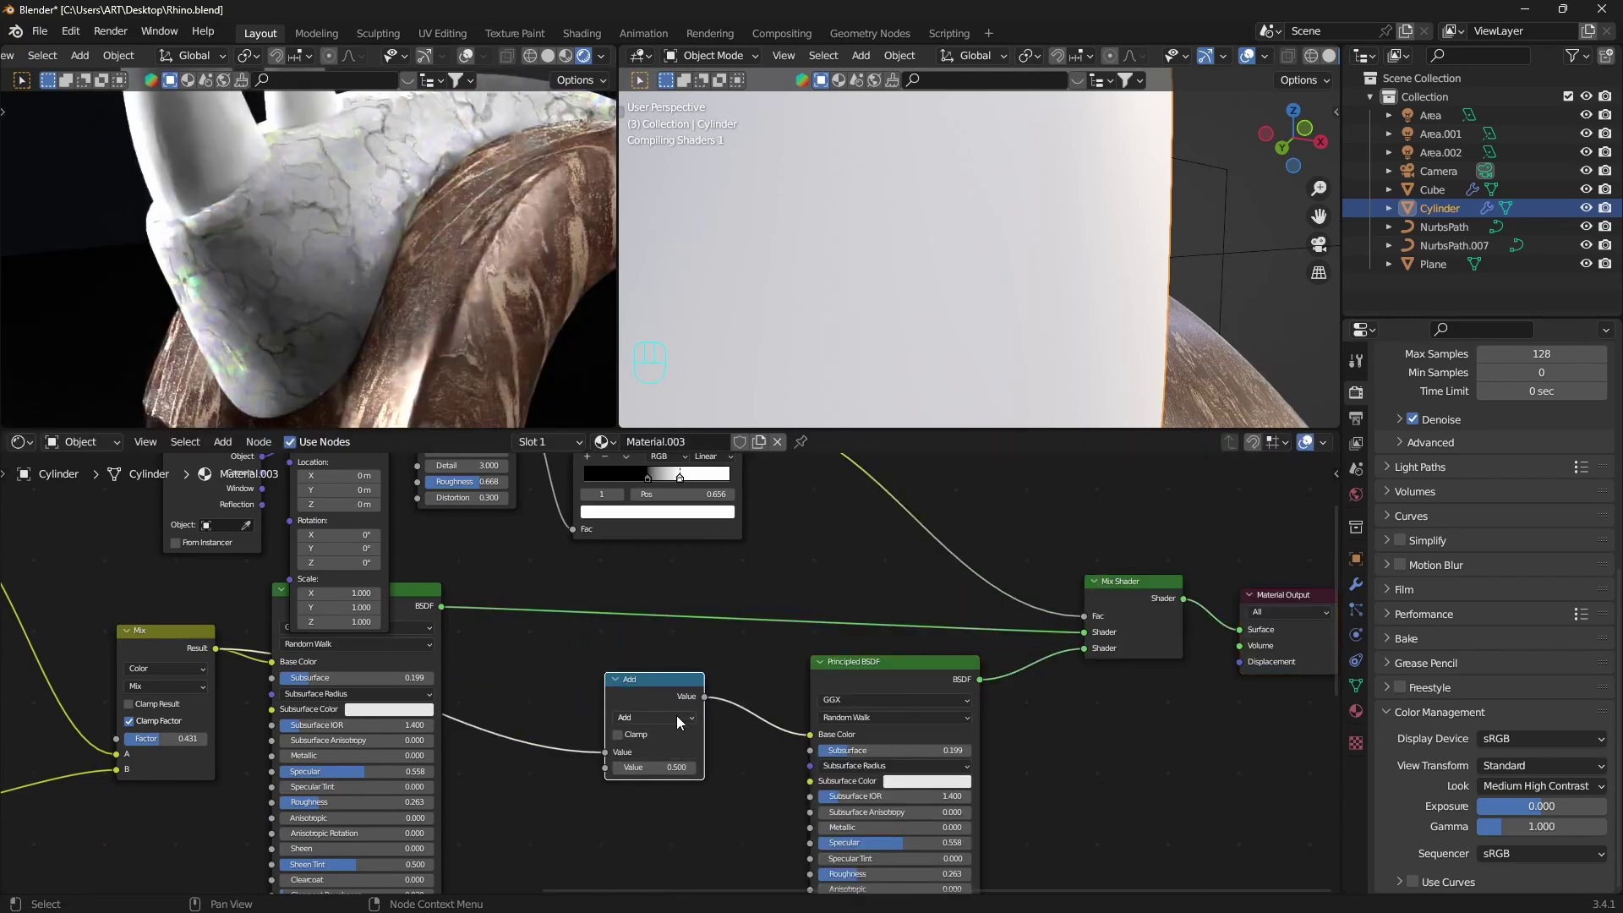
pyautogui.click(671, 717)
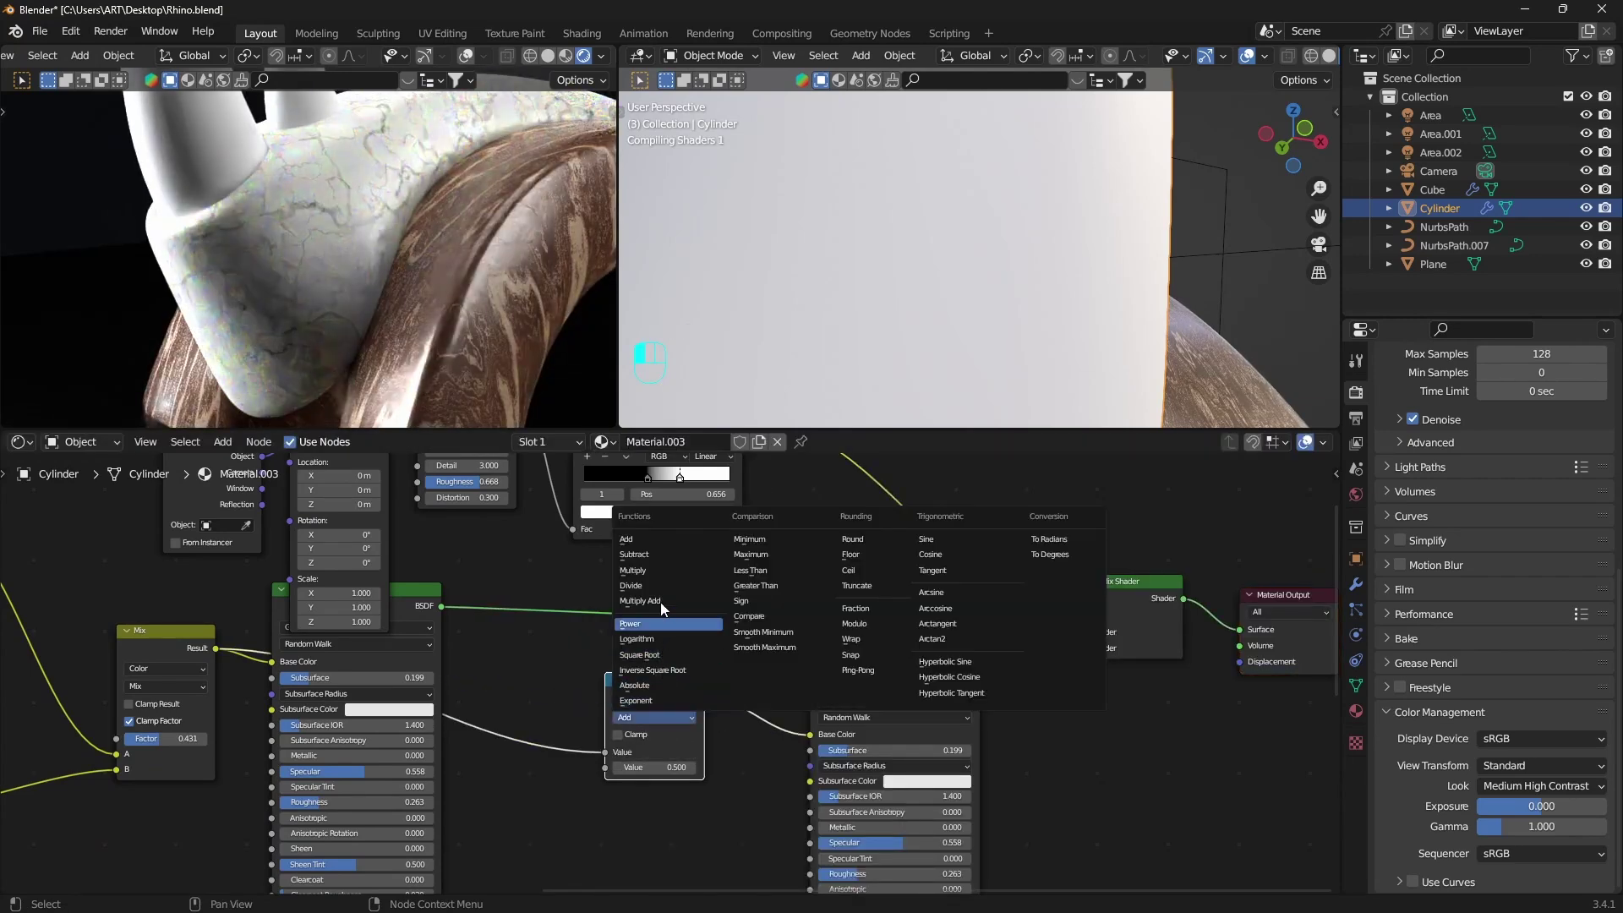
pyautogui.click(647, 570)
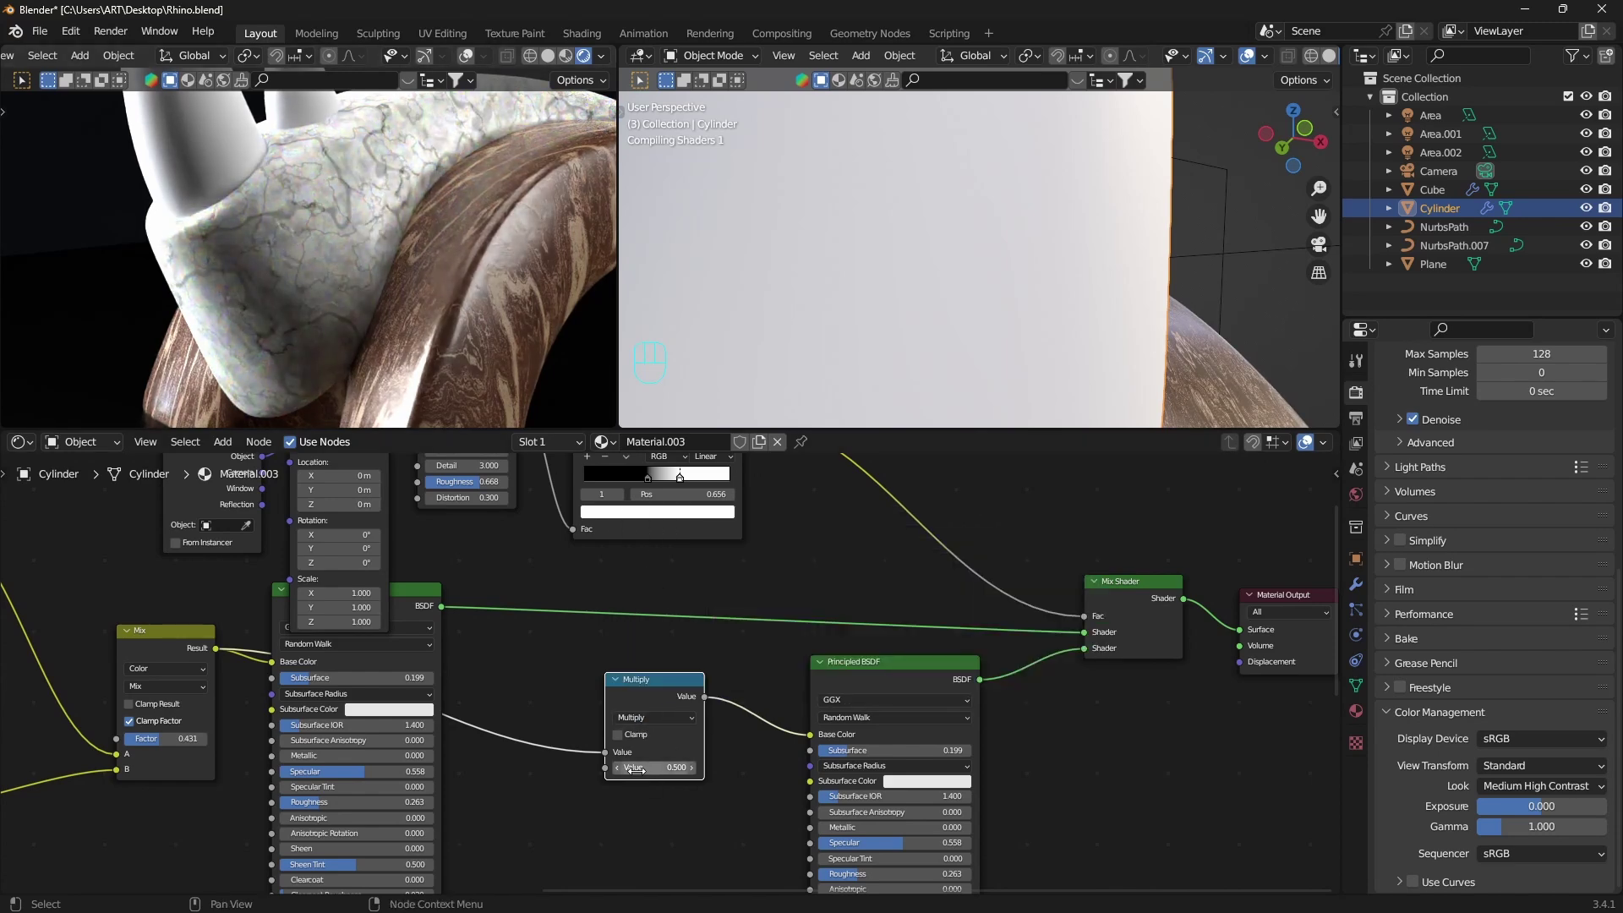
pyautogui.moveTo(655, 766)
pyautogui.mouseDown()
pyautogui.moveTo(698, 767)
pyautogui.moveTo(647, 768)
pyautogui.mouseUp()
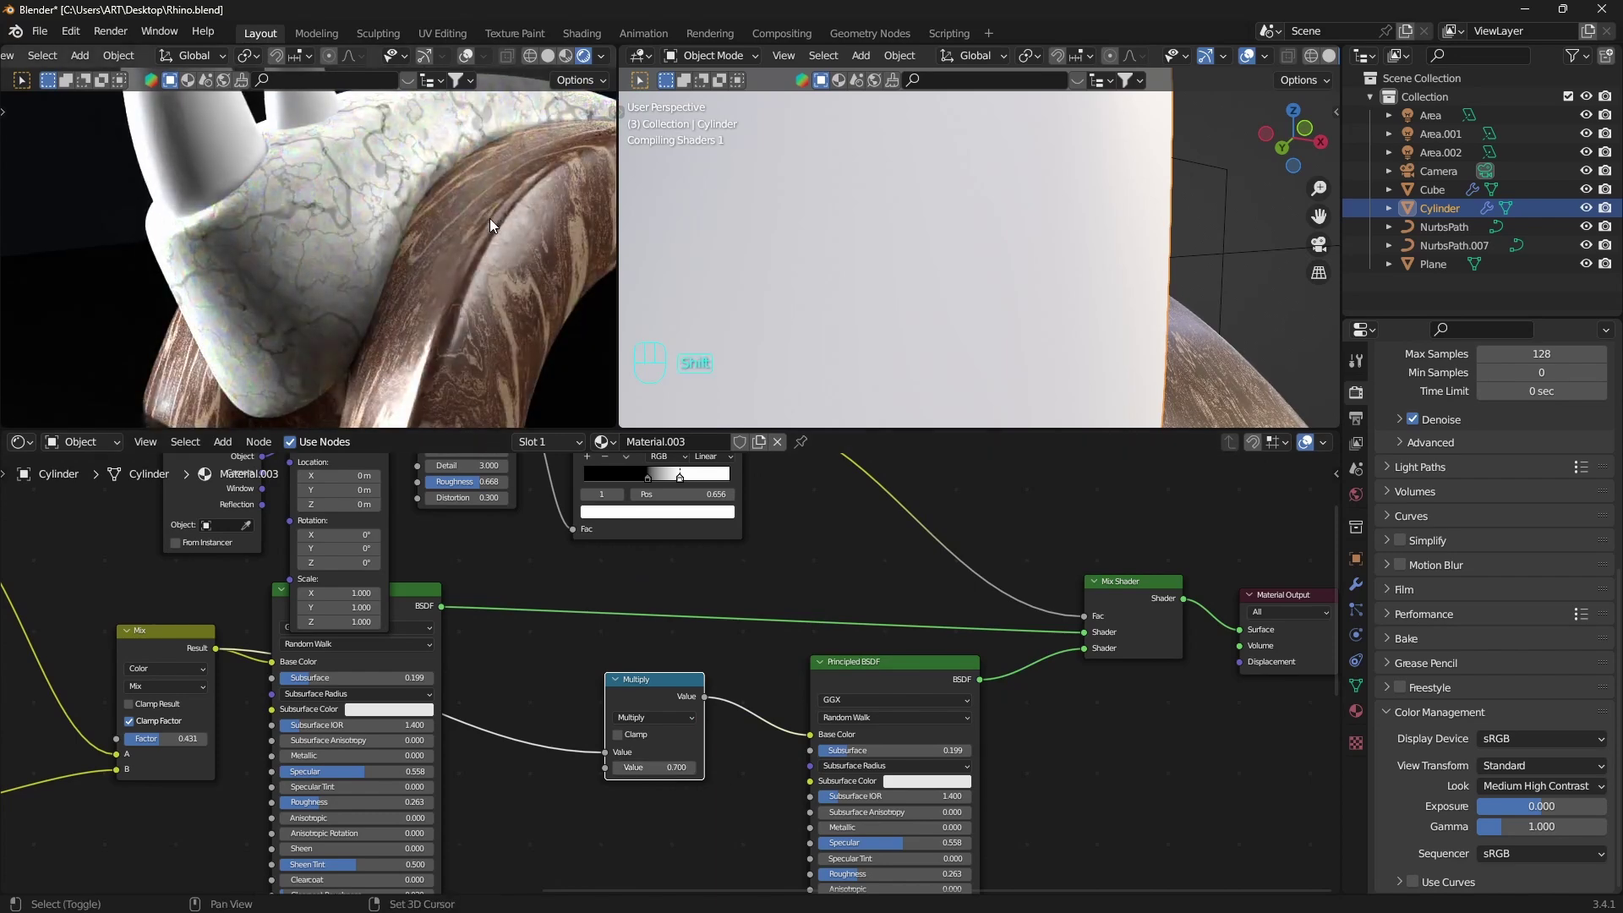
# Examine the marble veining on the rhino's body beside the wood legs from several angles.
pyautogui.keyDown('shift'); pyautogui.moveTo(489, 221); pyautogui.dragTo(453, 256, button='middle'); pyautogui.keyUp('shift')
pyautogui.scroll(1, 490, 262)
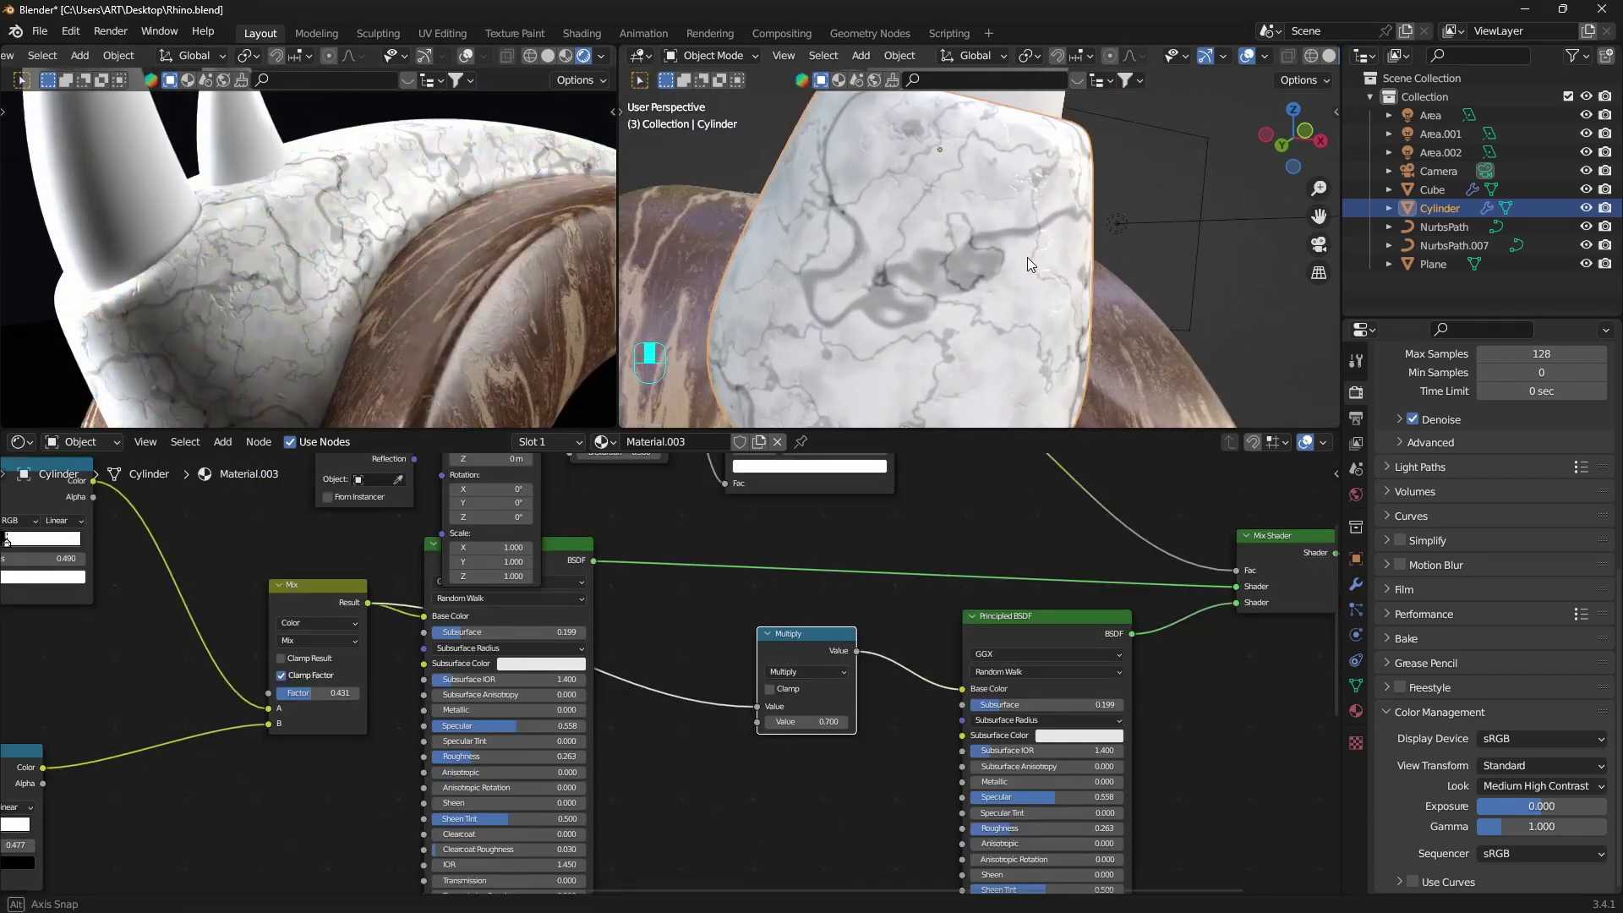
pyautogui.moveTo(1027, 257); pyautogui.dragTo(1108, 255, button='middle')
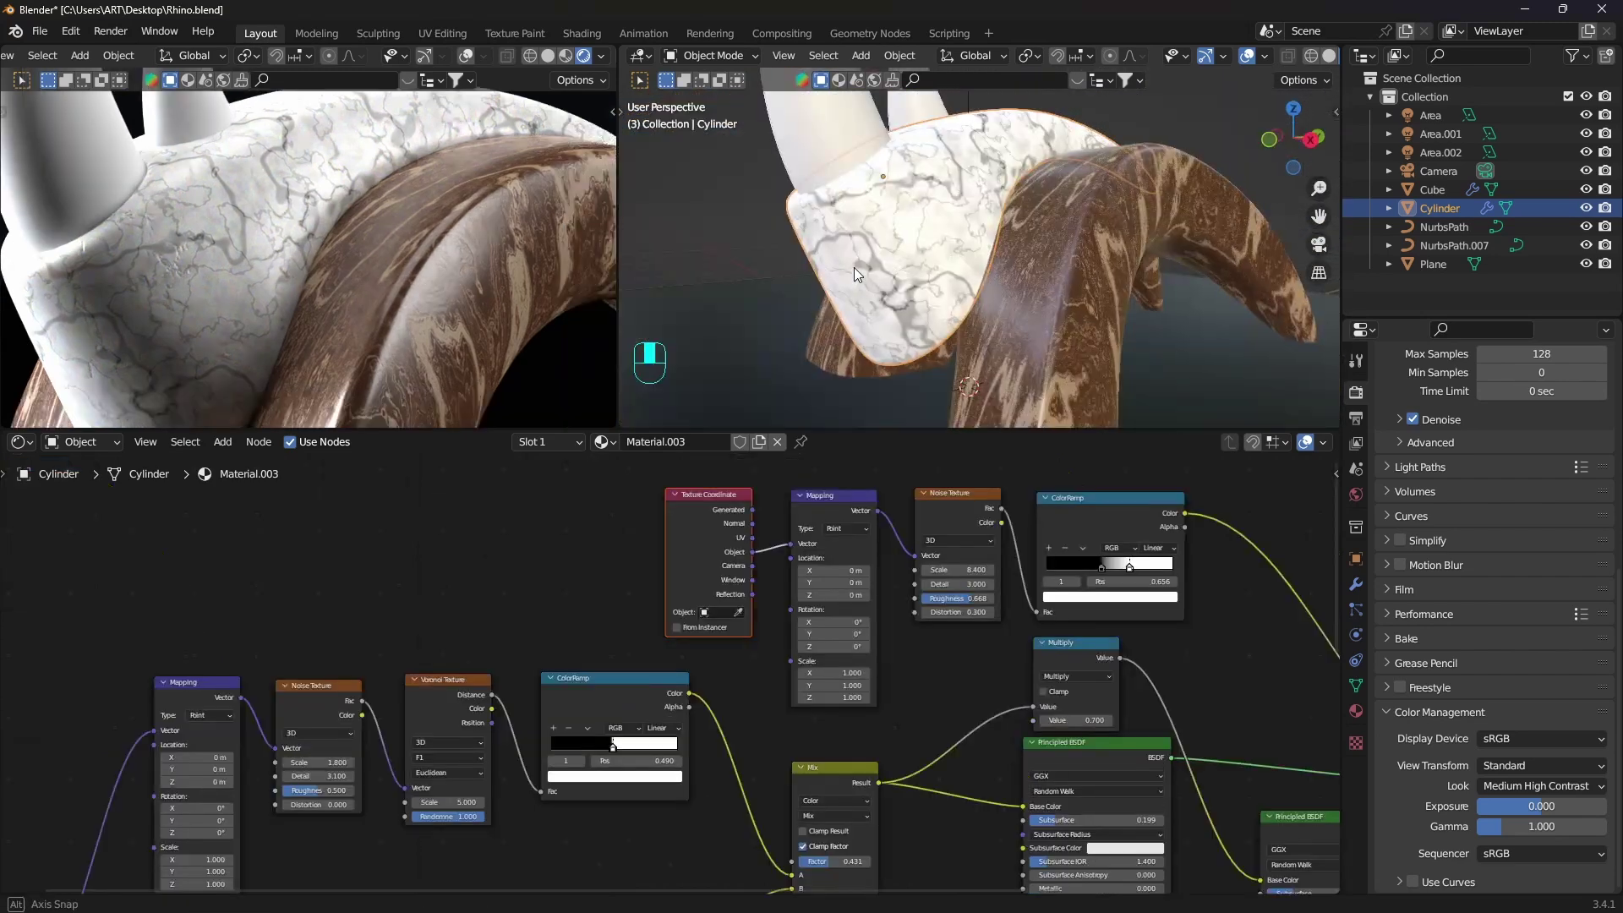
pyautogui.moveTo(854, 267); pyautogui.dragTo(1142, 282, button='middle')
pyautogui.moveTo(997, 608); pyautogui.dragTo(837, 667, button='middle')
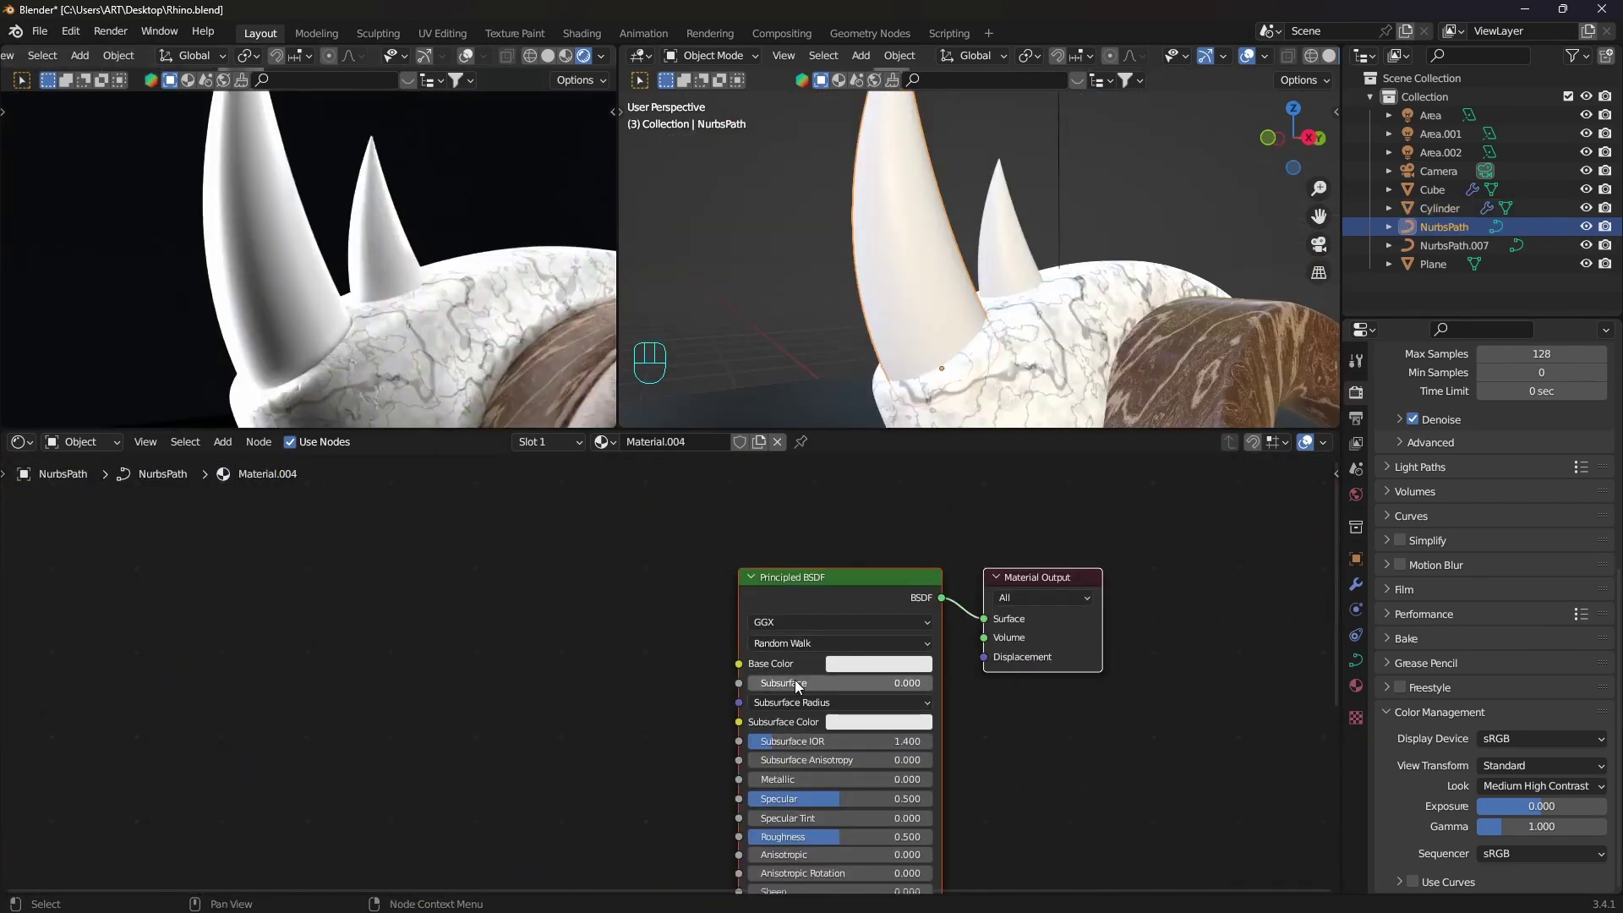
# Set the front horn material's subsurface to 1, all three subsurface radius values to 1.0, and specular to 1.
pyautogui.moveTo(794, 683); pyautogui.dragTo(971, 683)
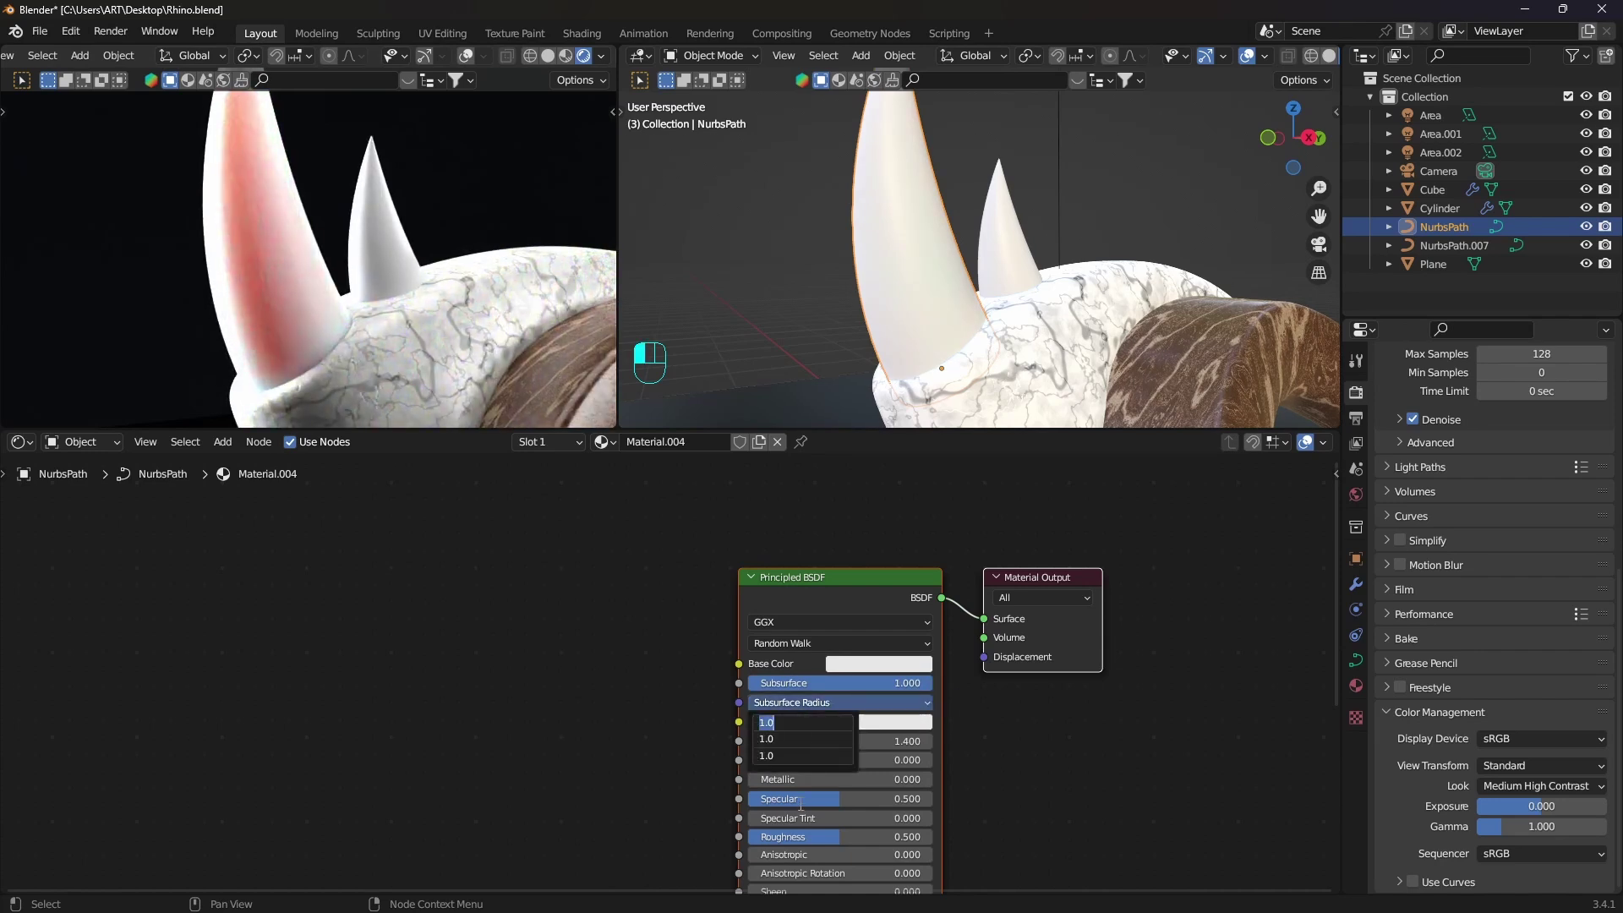
pyautogui.press('Return')
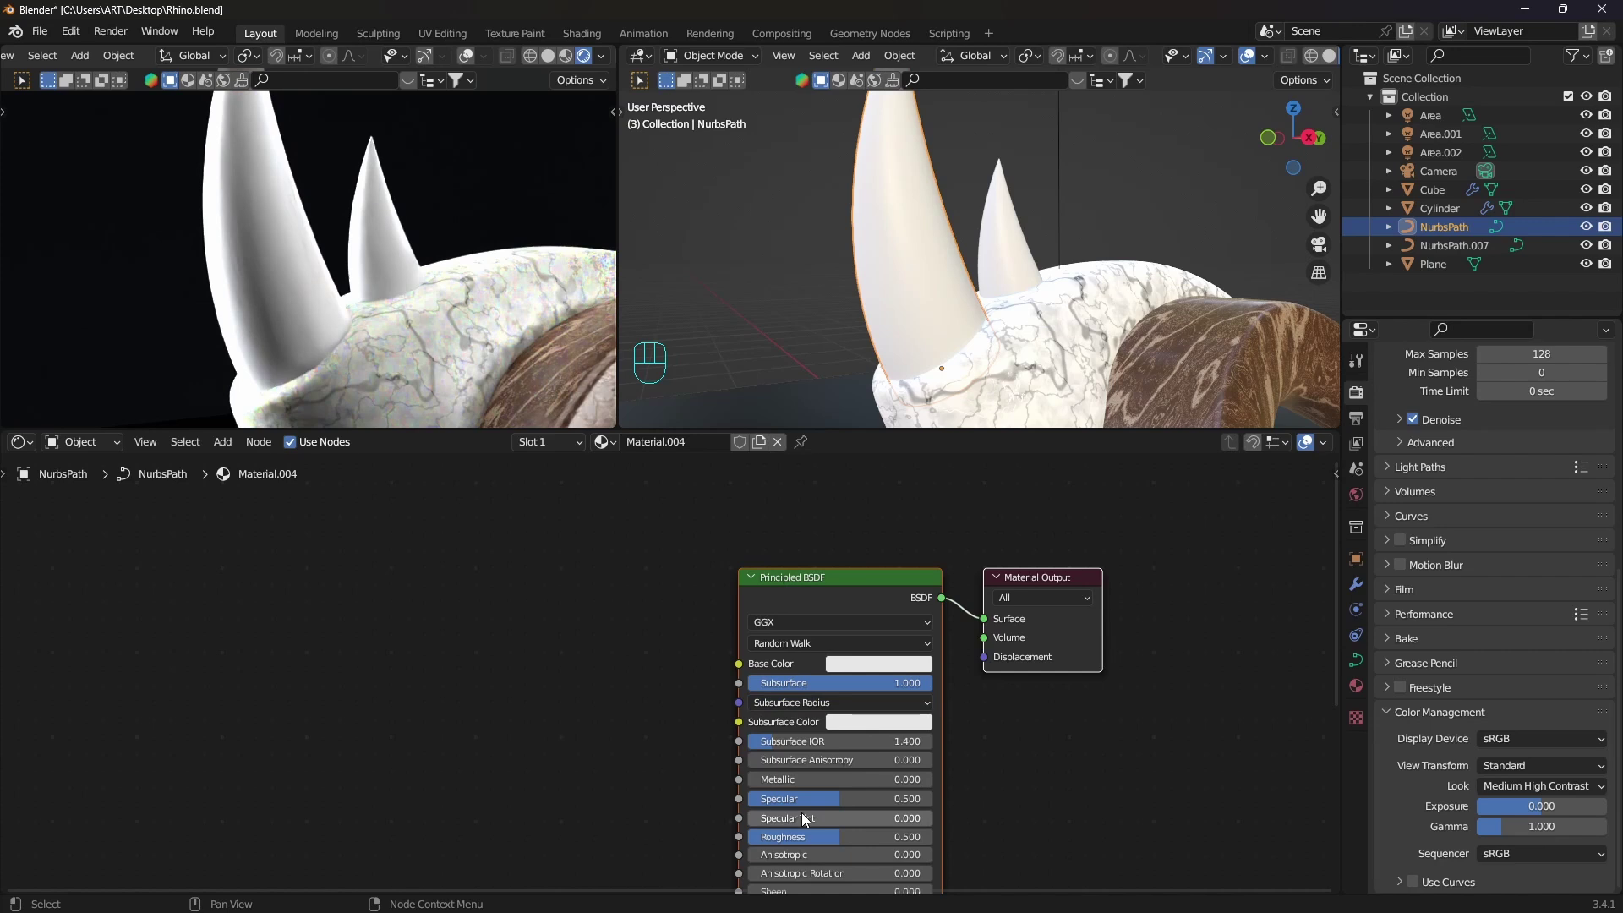
pyautogui.moveTo(802, 813); pyautogui.dragTo(872, 724, button='middle')
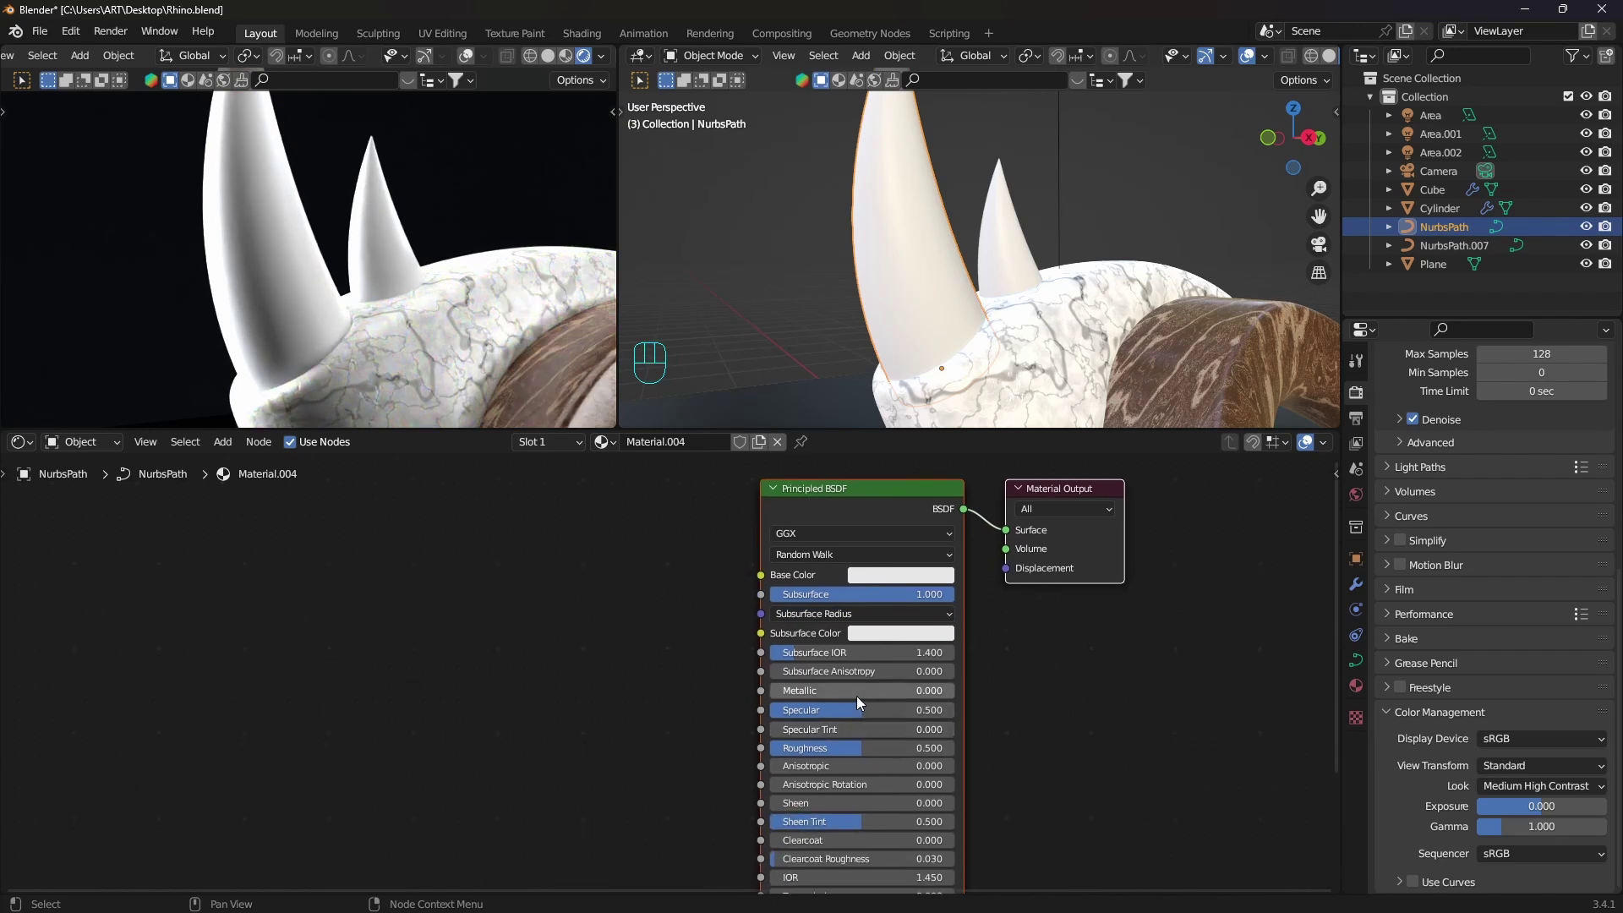
pyautogui.moveTo(872, 710); pyautogui.dragTo(950, 714)
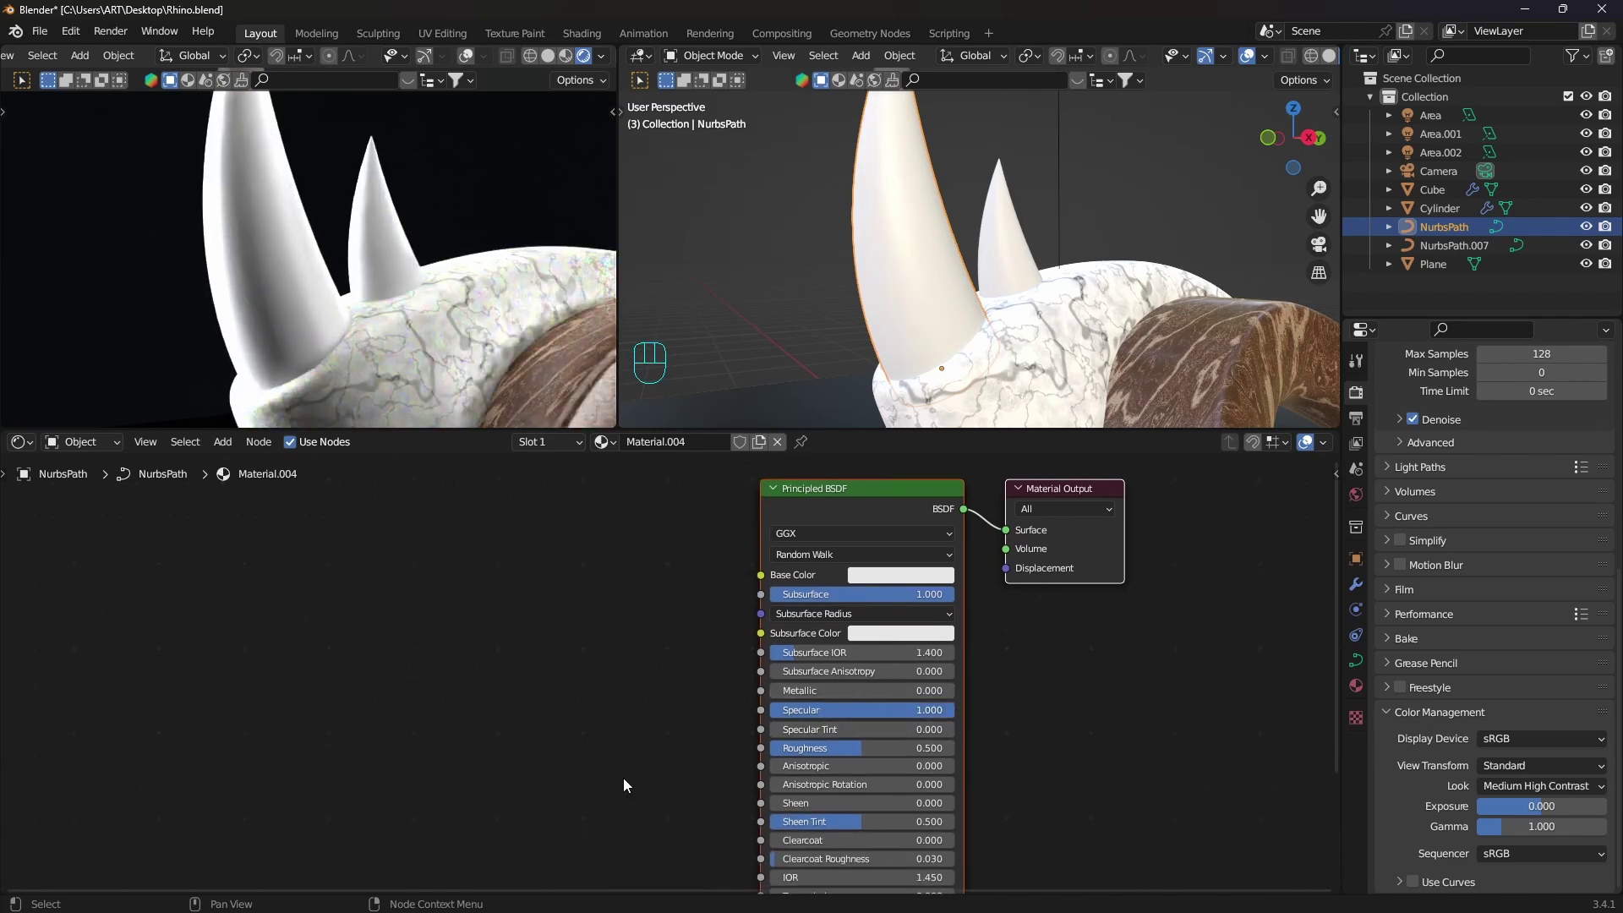
# Add a Noise Texture mapped by Object coordinates and connect it through a ColorRamp to the horn shader's Roughness.
pyautogui.moveTo(598, 779); pyautogui.dragTo(634, 743, button='middle')
pyautogui.hotkey('shift', 'a')
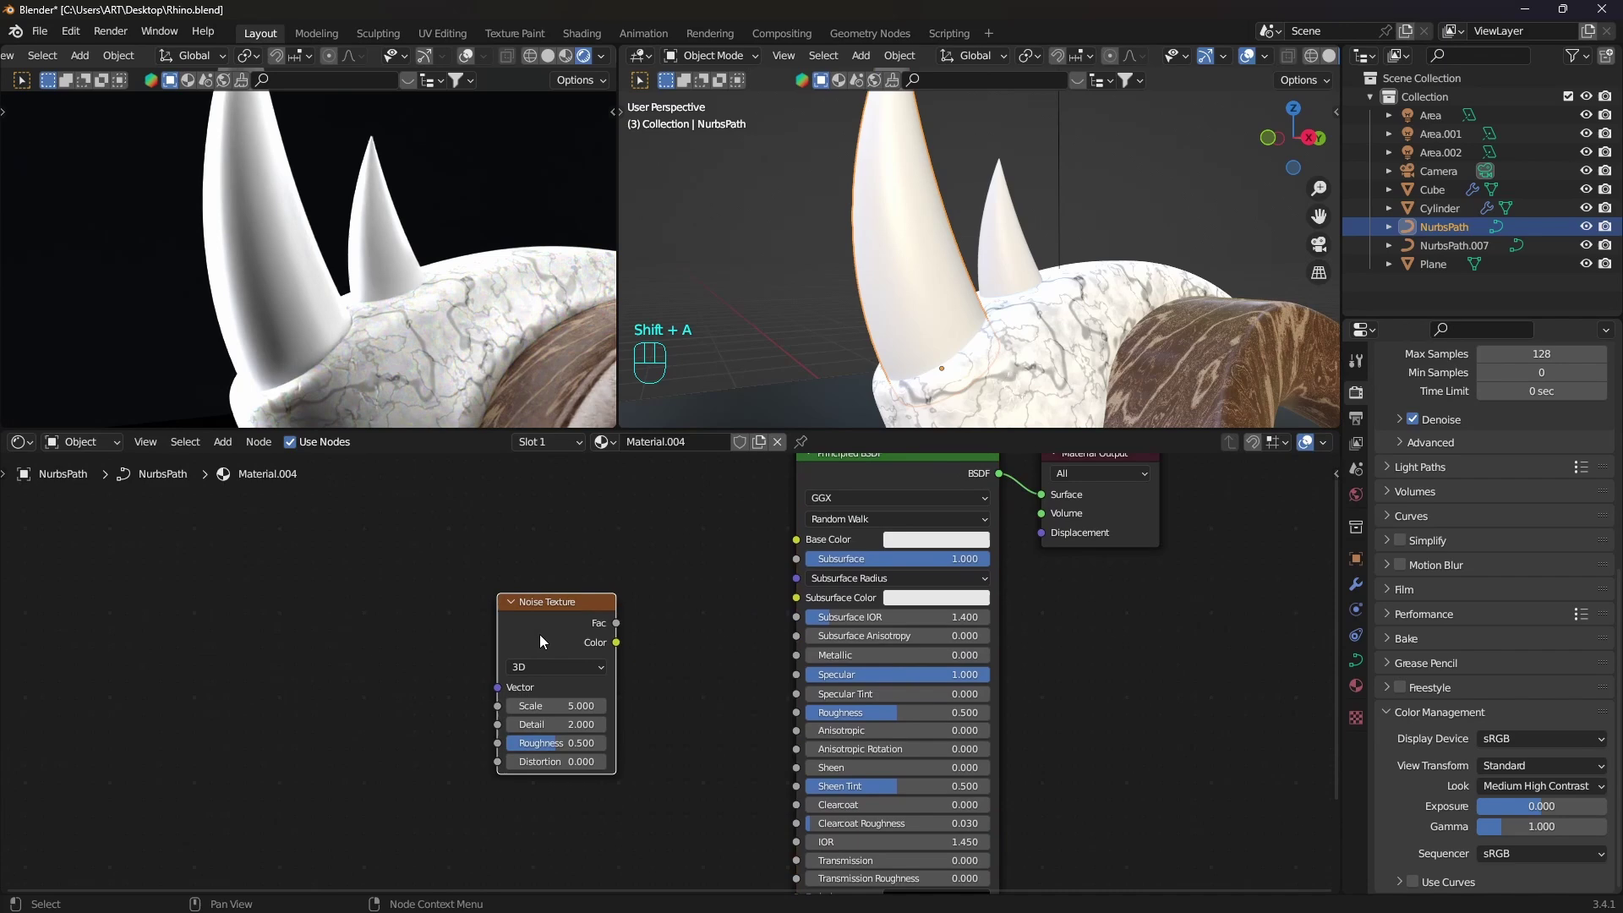
pyautogui.hotkey('ctrl', 't')
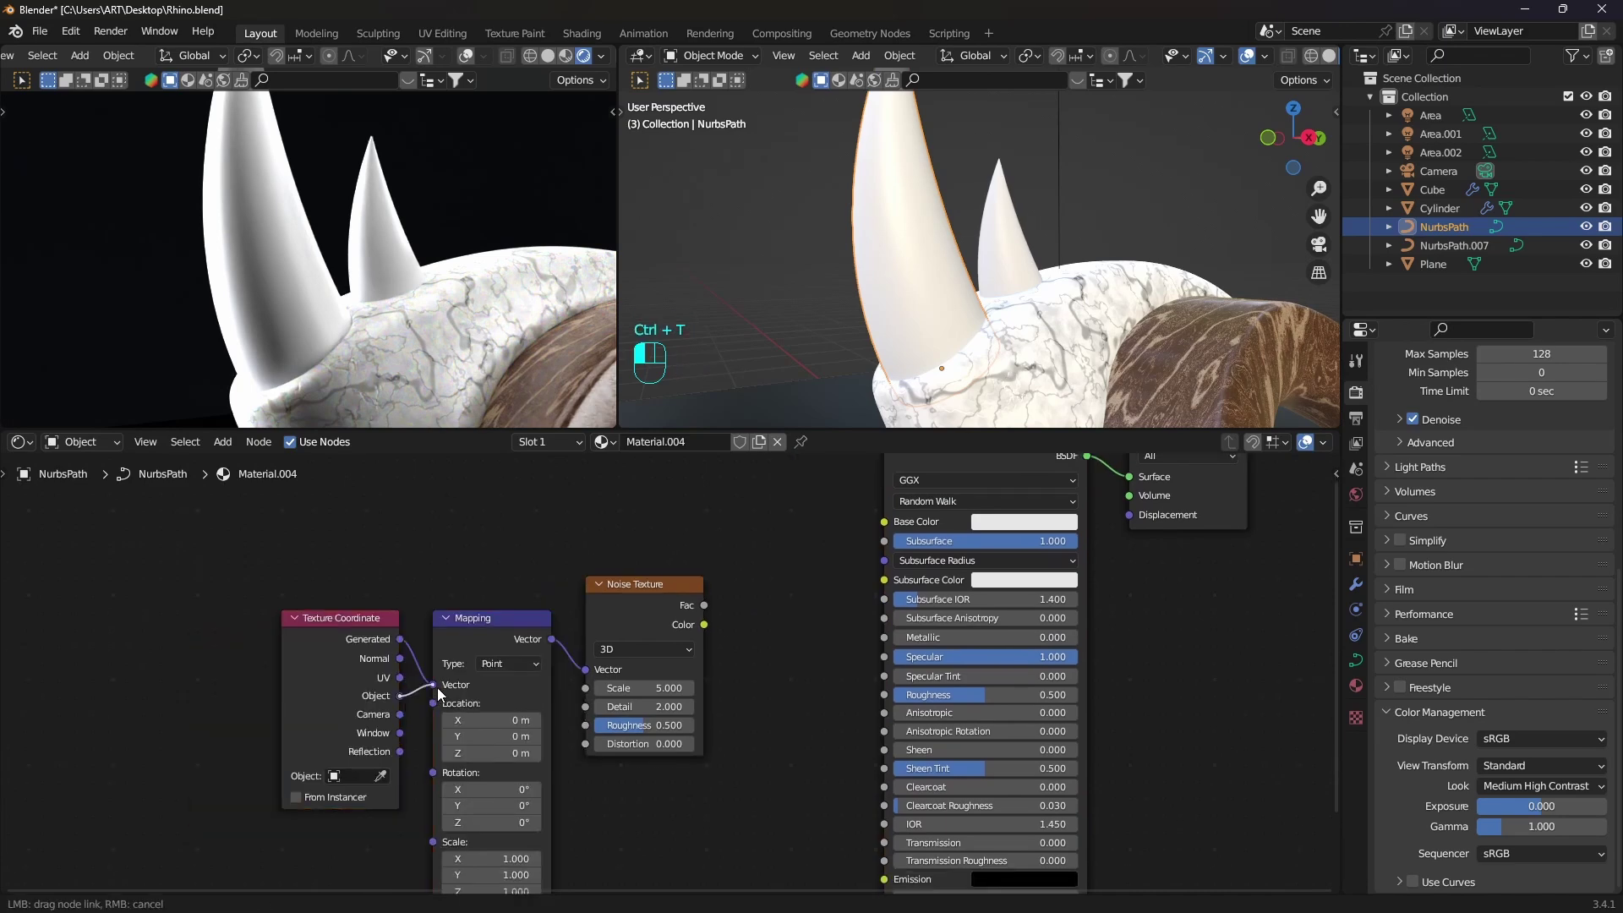
pyautogui.hotkey('shift', 'a')
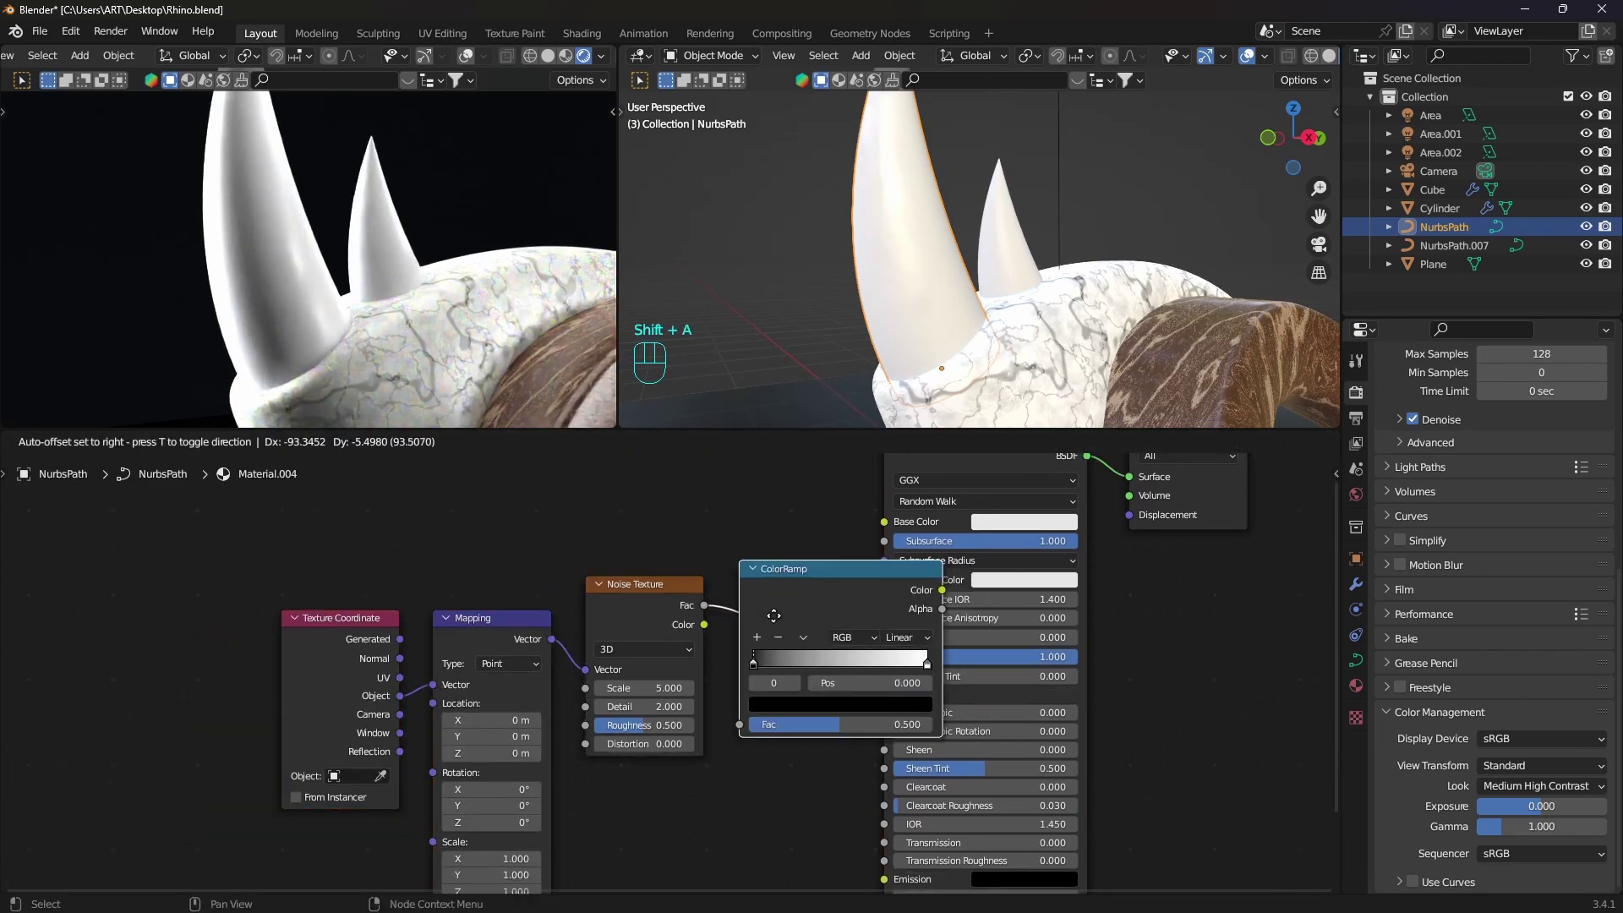
pyautogui.click(771, 624)
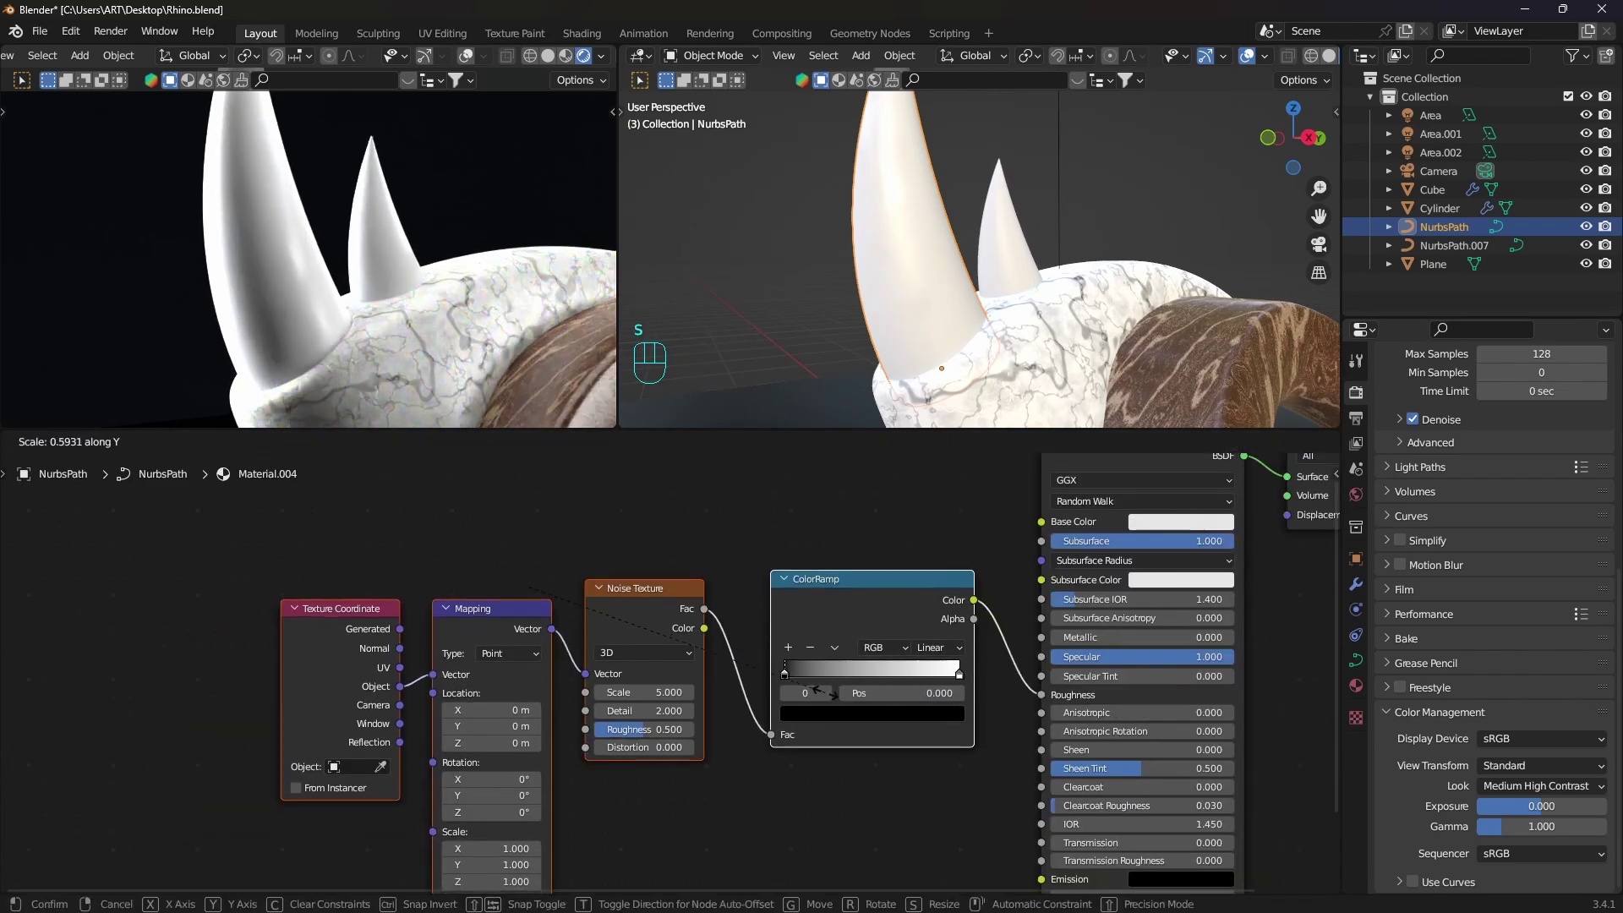
# Tighten the horn's roughness ramp with a light grey stop at 0.581 and the black stop just before it, and adjust the noise scale.
pyautogui.moveTo(784, 680); pyautogui.dragTo(858, 685)
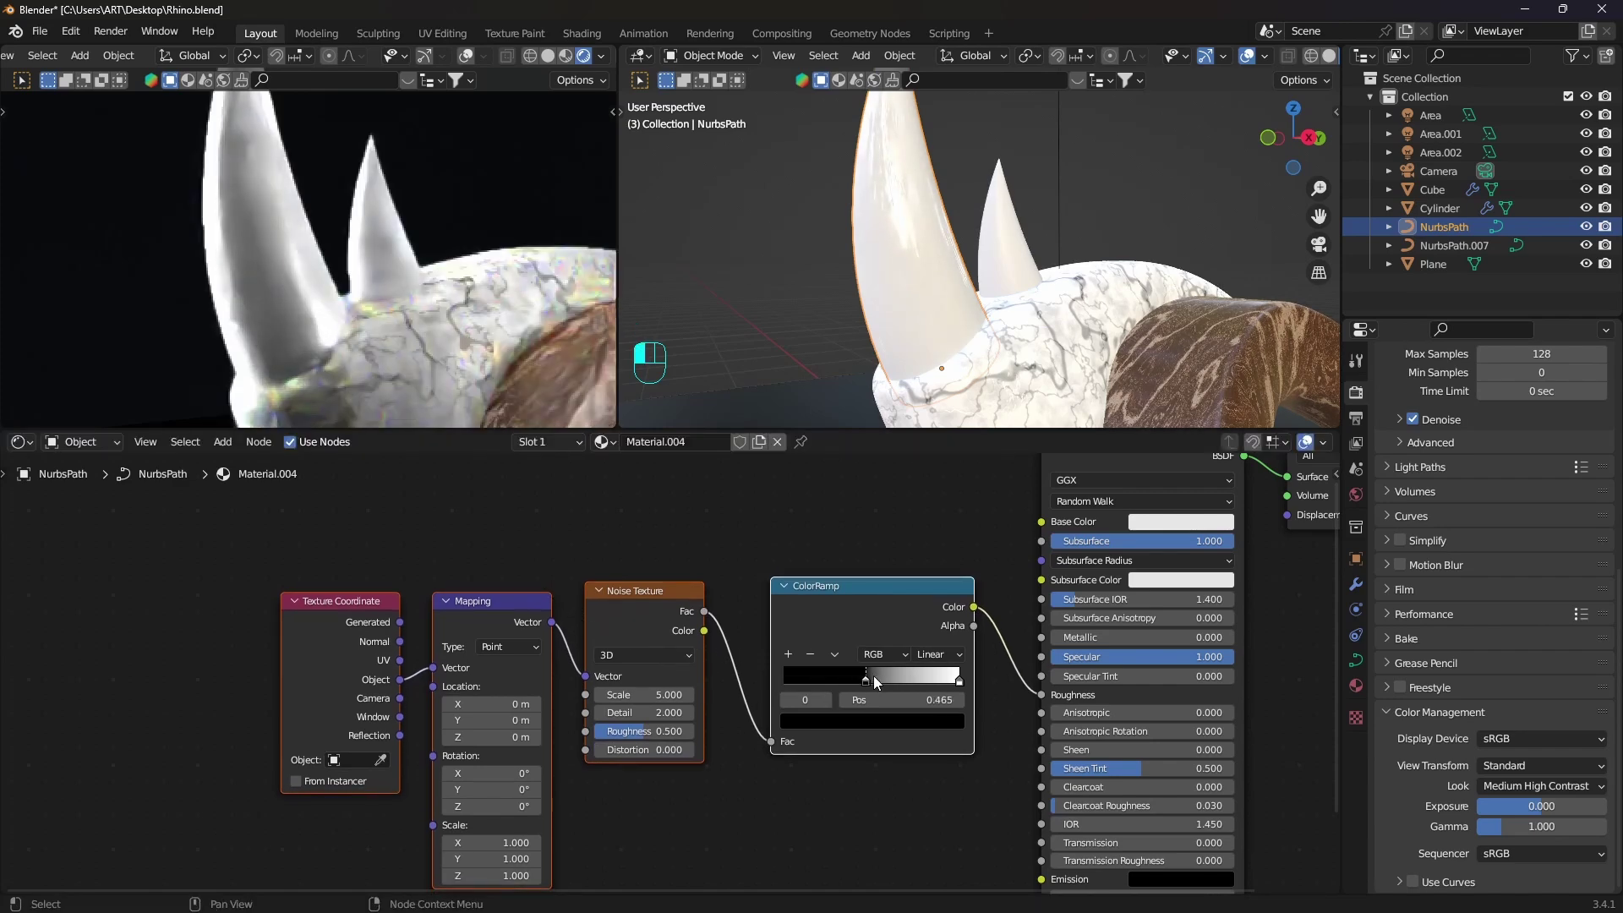
pyautogui.moveTo(958, 680); pyautogui.dragTo(880, 681)
pyautogui.click(869, 722)
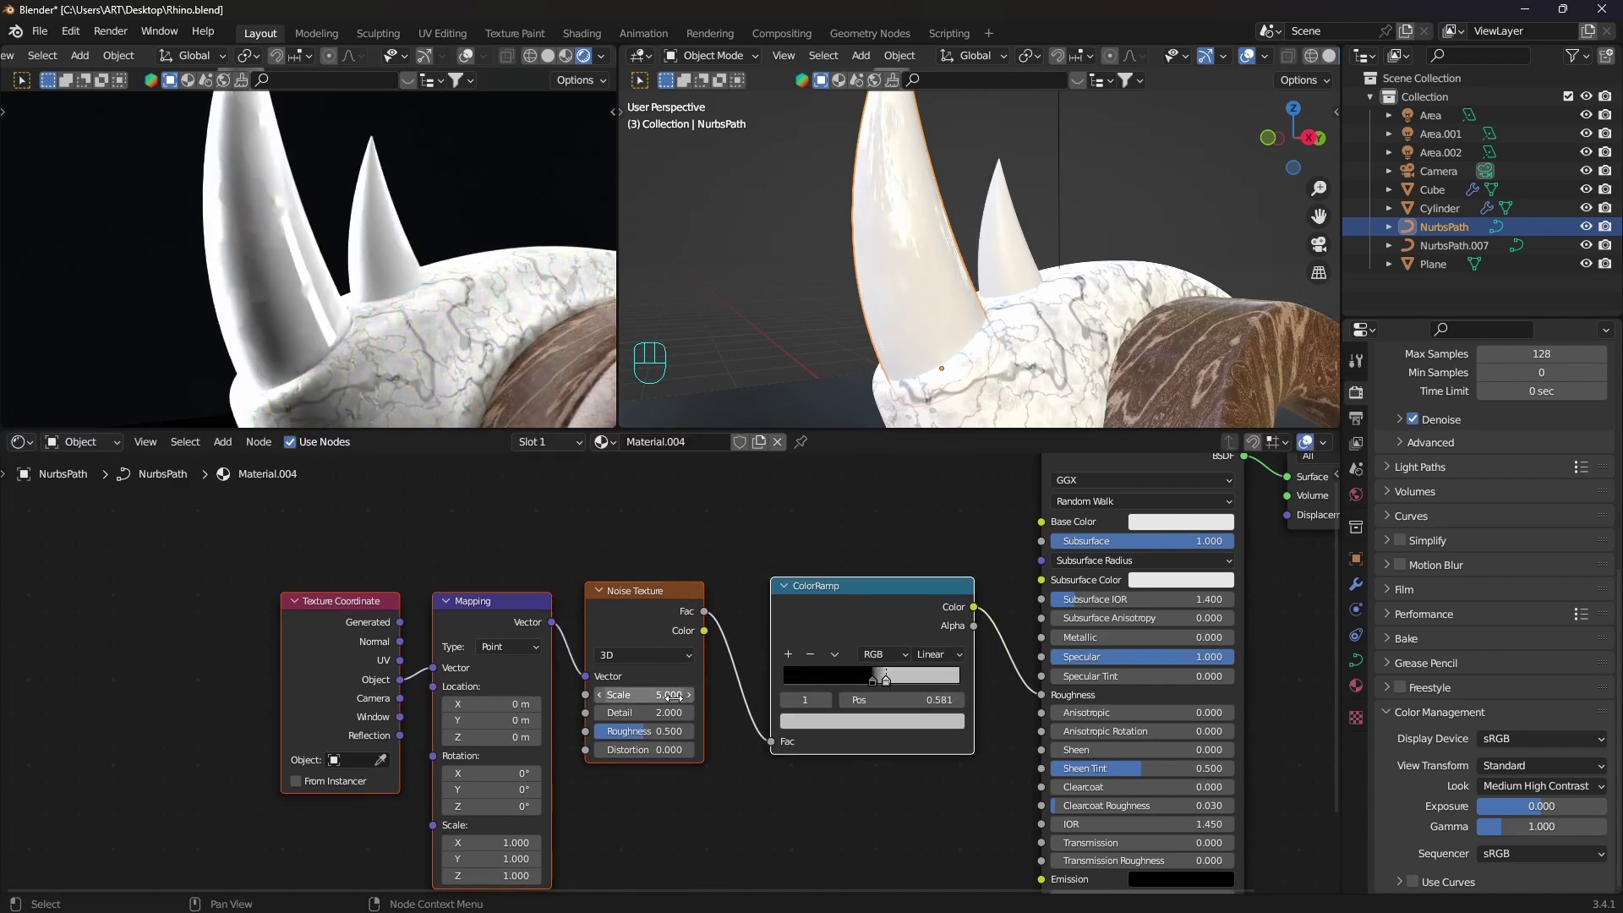
pyautogui.moveTo(644, 694); pyautogui.dragTo(710, 712)
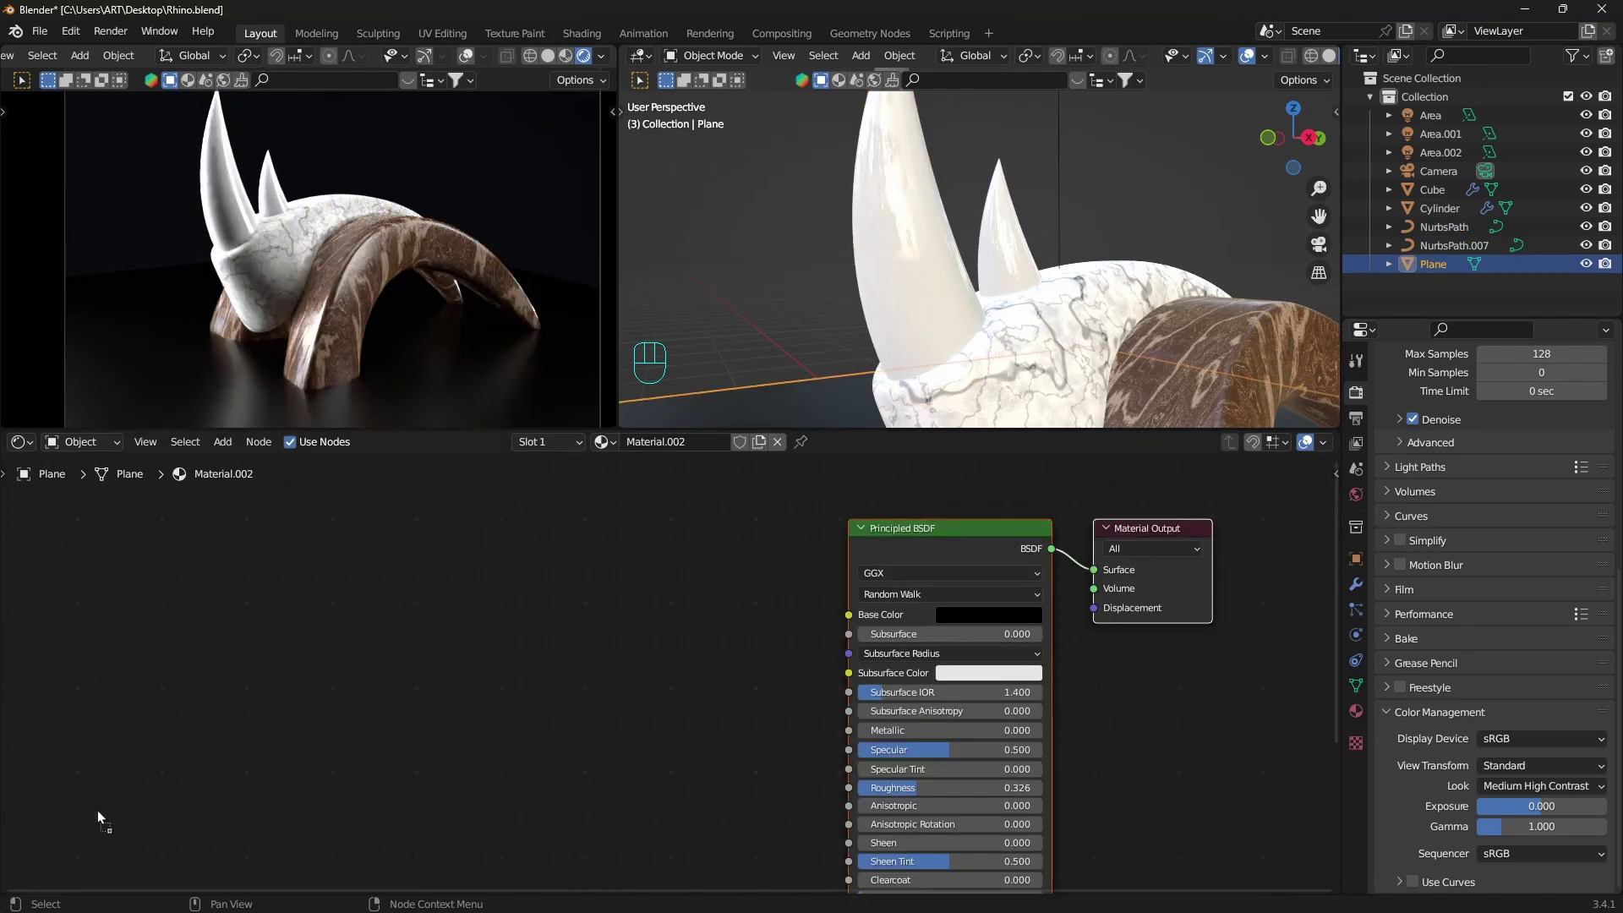
# Drive the floor plane's Roughness with scuffed_cement_diff_2k.jpg through a ColorRamp, with UV mapping scaled to 2 and the dark stop at 0.095.
pyautogui.moveTo(547, 703); pyautogui.dragTo(546, 702)
pyautogui.hotkey('ctrl', 't')
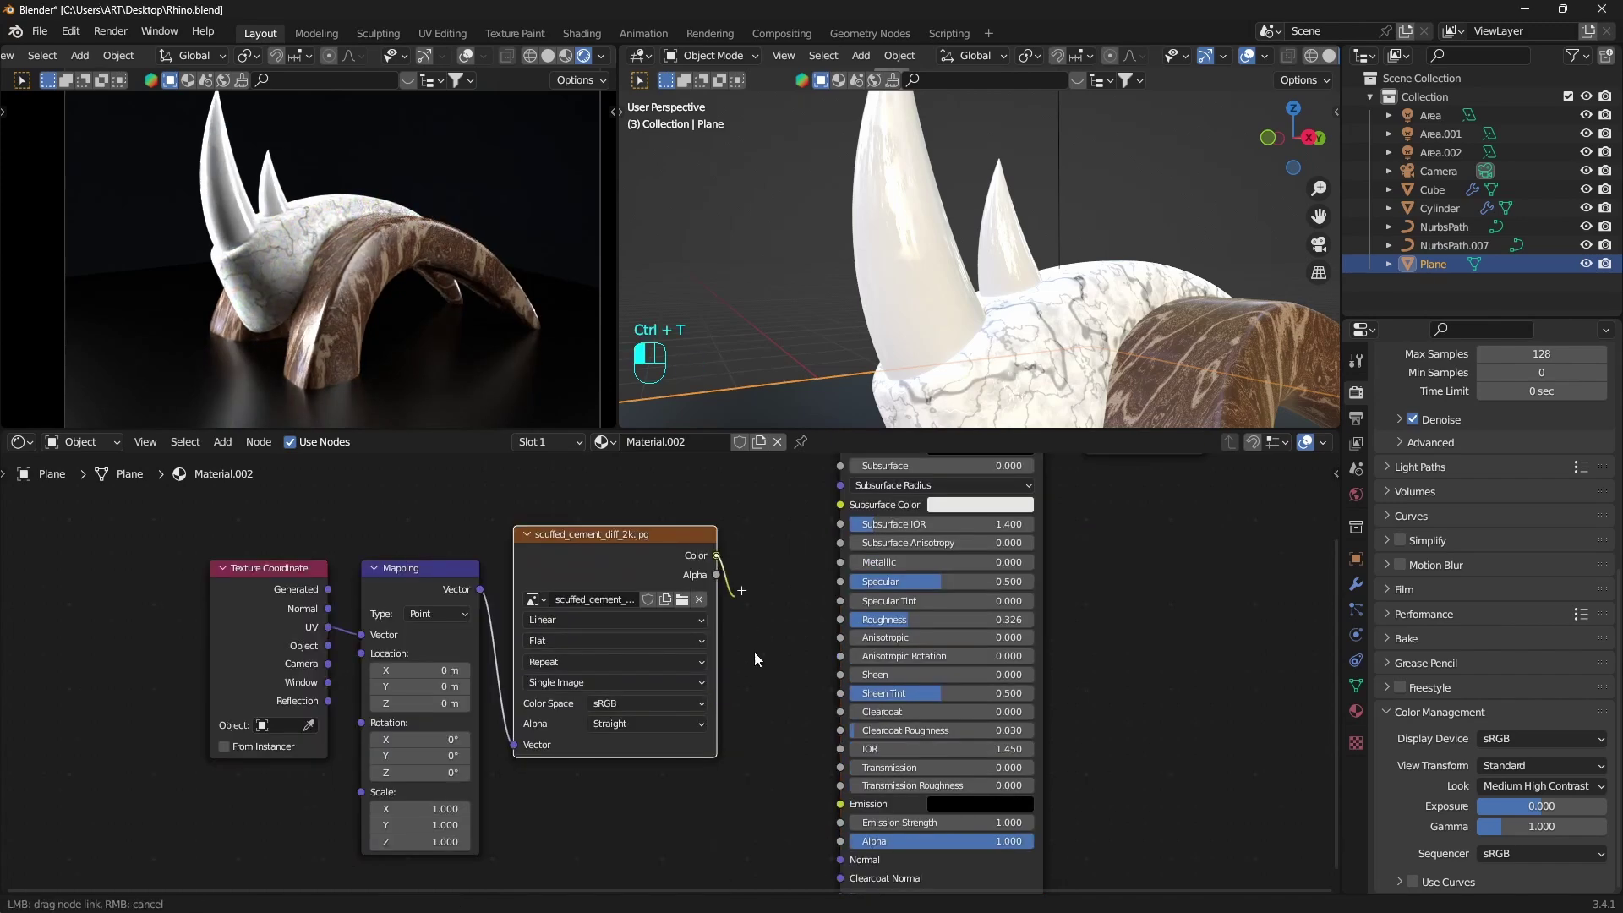
pyautogui.moveTo(716, 555); pyautogui.dragTo(853, 648)
pyautogui.moveTo(843, 615); pyautogui.dragTo(841, 618)
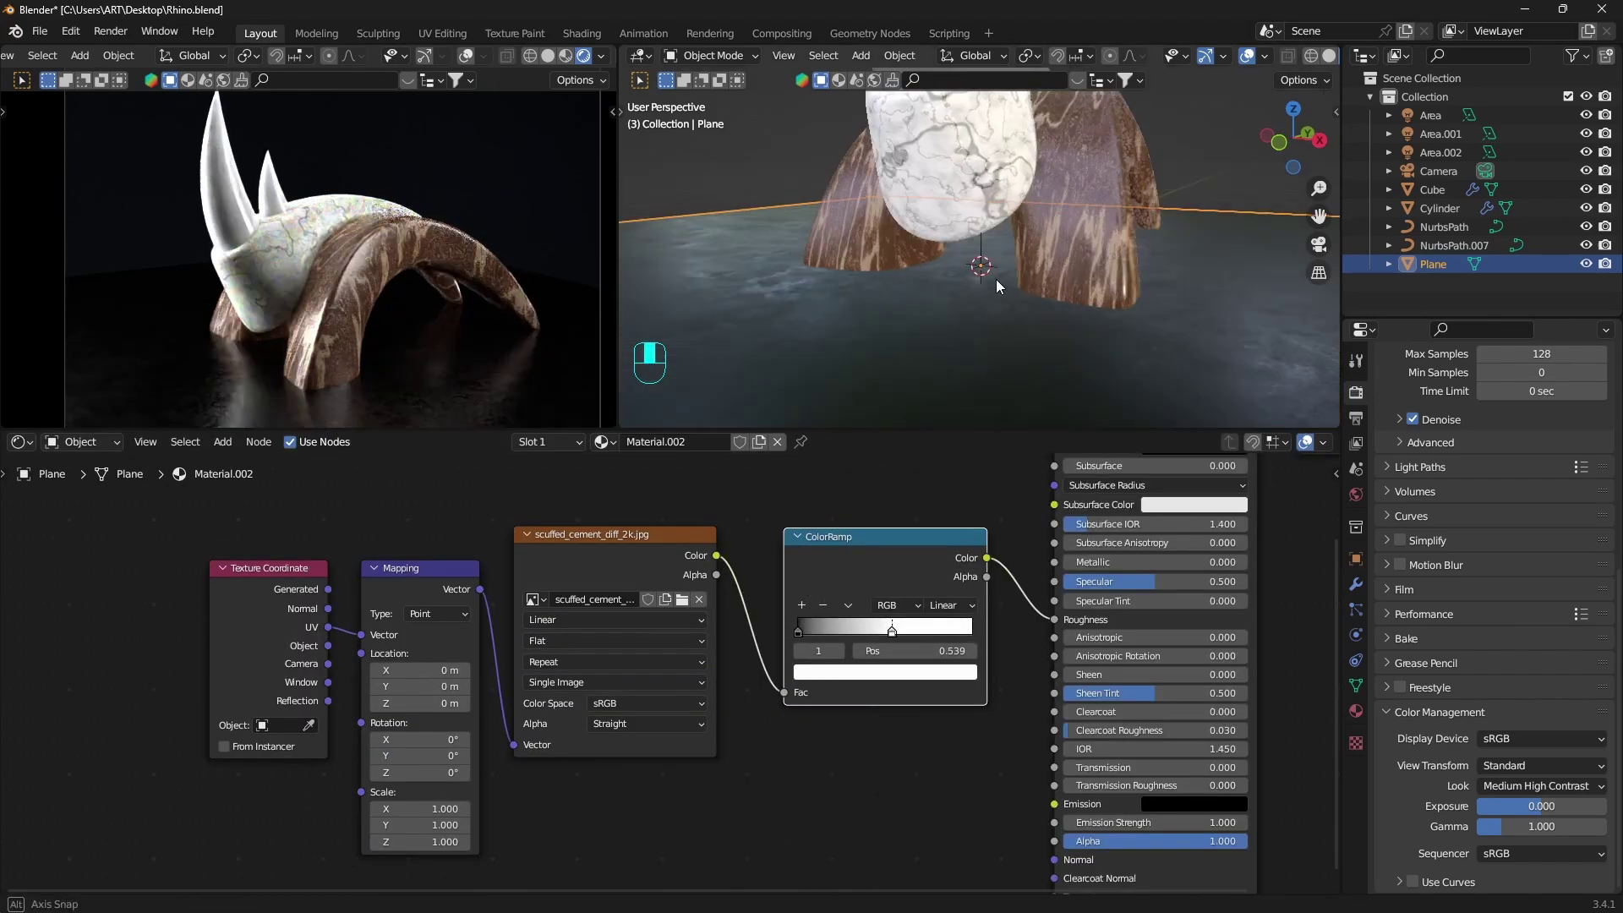
pyautogui.moveTo(995, 279); pyautogui.dragTo(890, 278, button='middle')
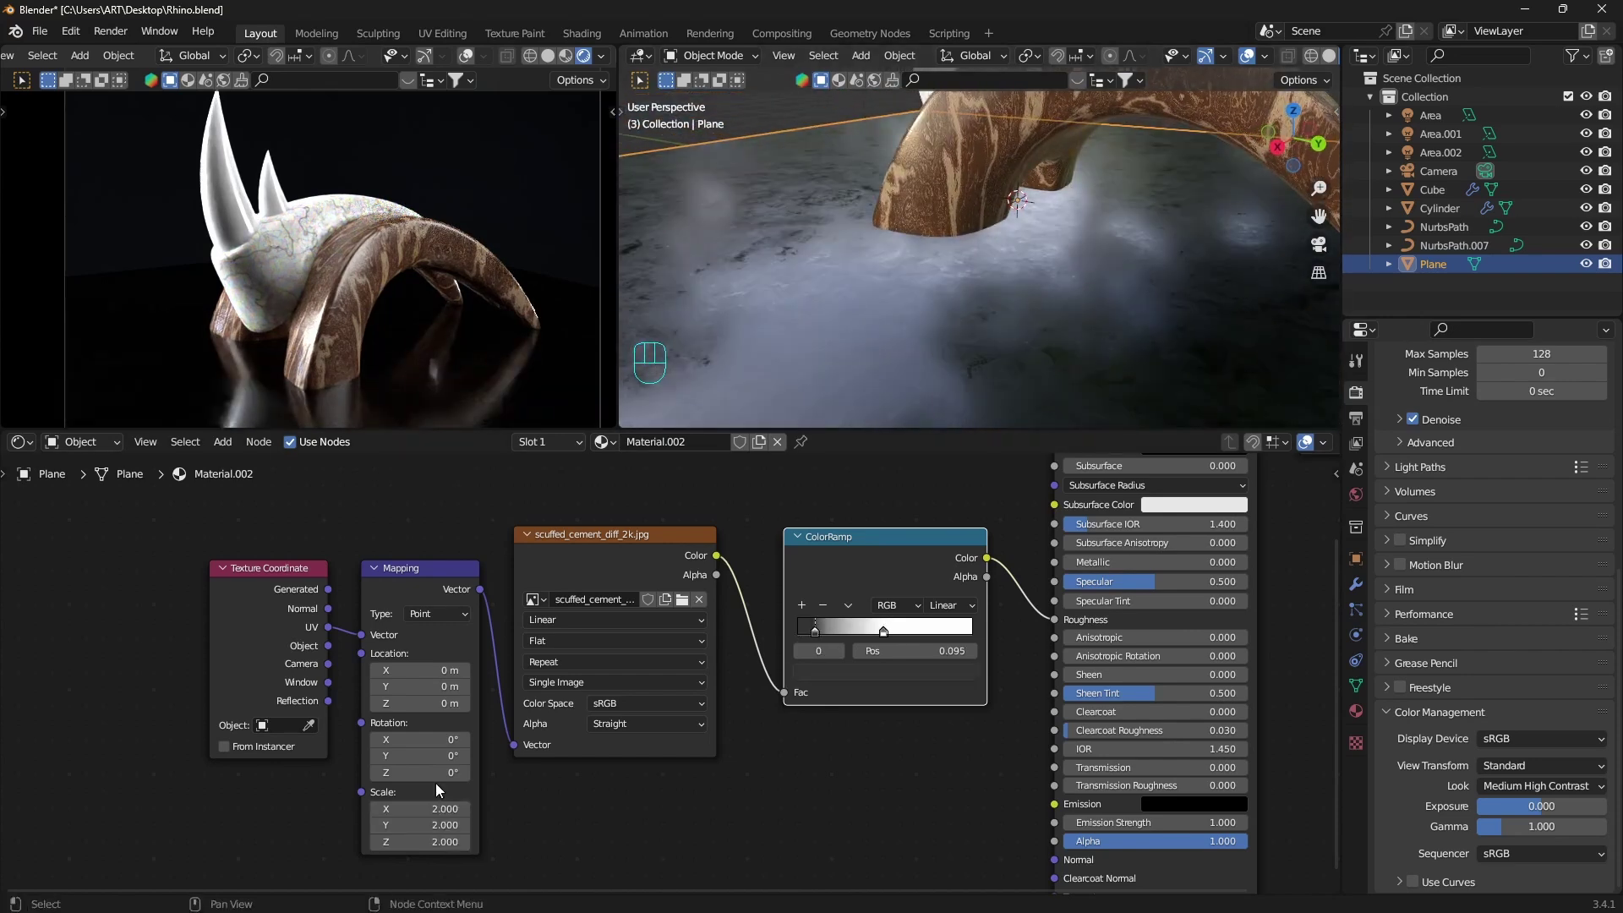
# Unwrap all faces of the floor plane's mesh and return to Object Mode.
pyautogui.press('Tab')
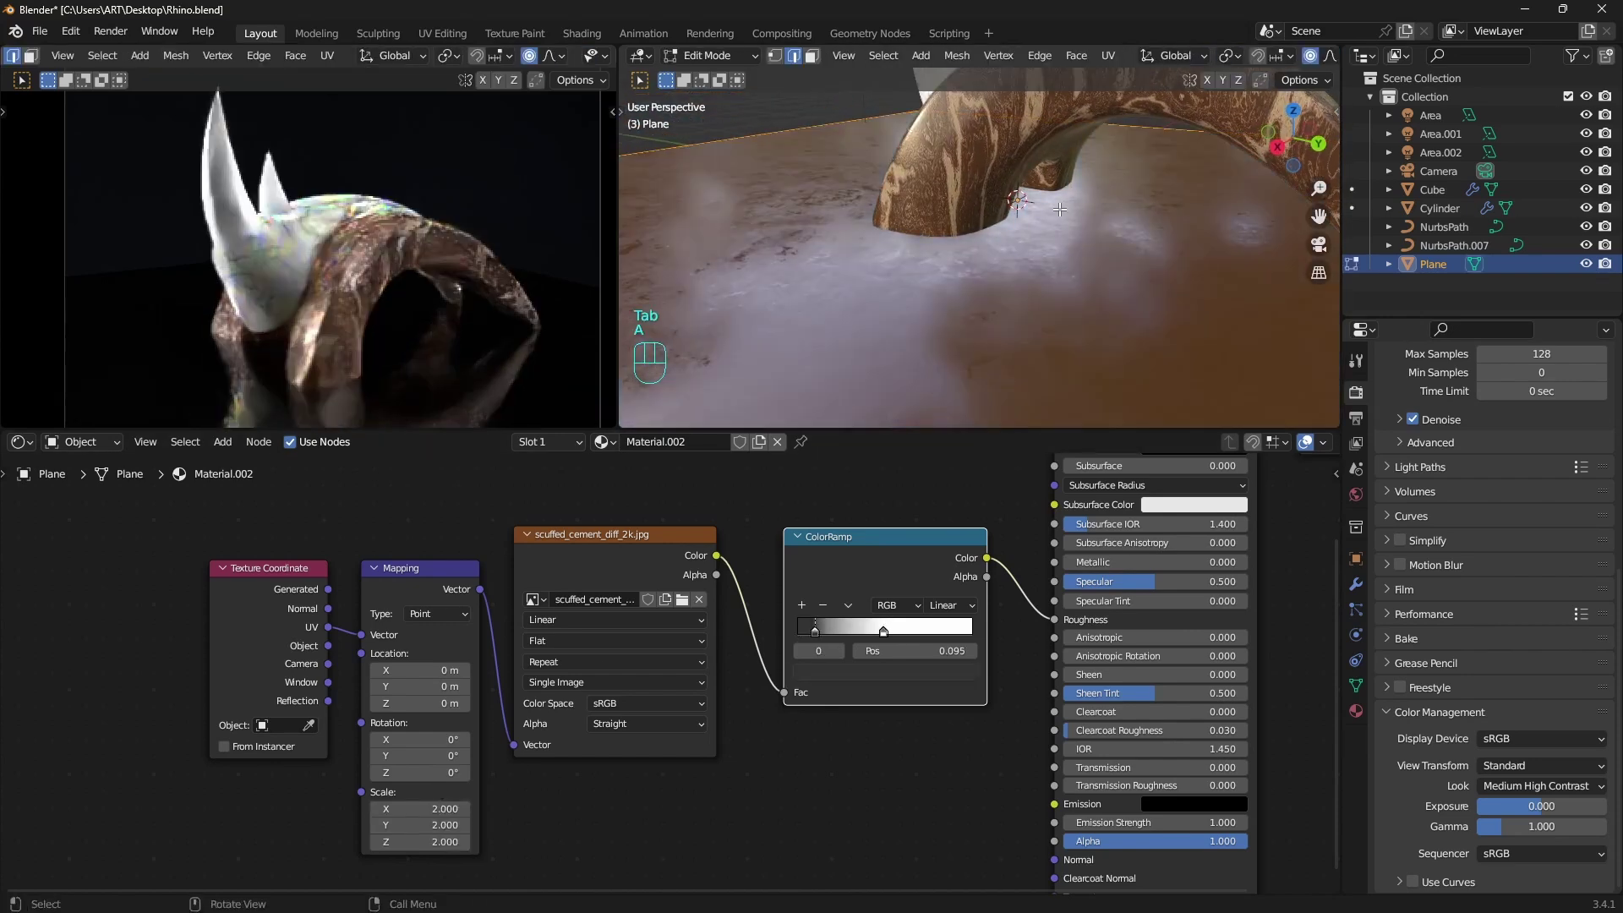
pyautogui.press('a')
pyautogui.press('u')
pyautogui.click(1059, 210)
pyautogui.press('Tab')
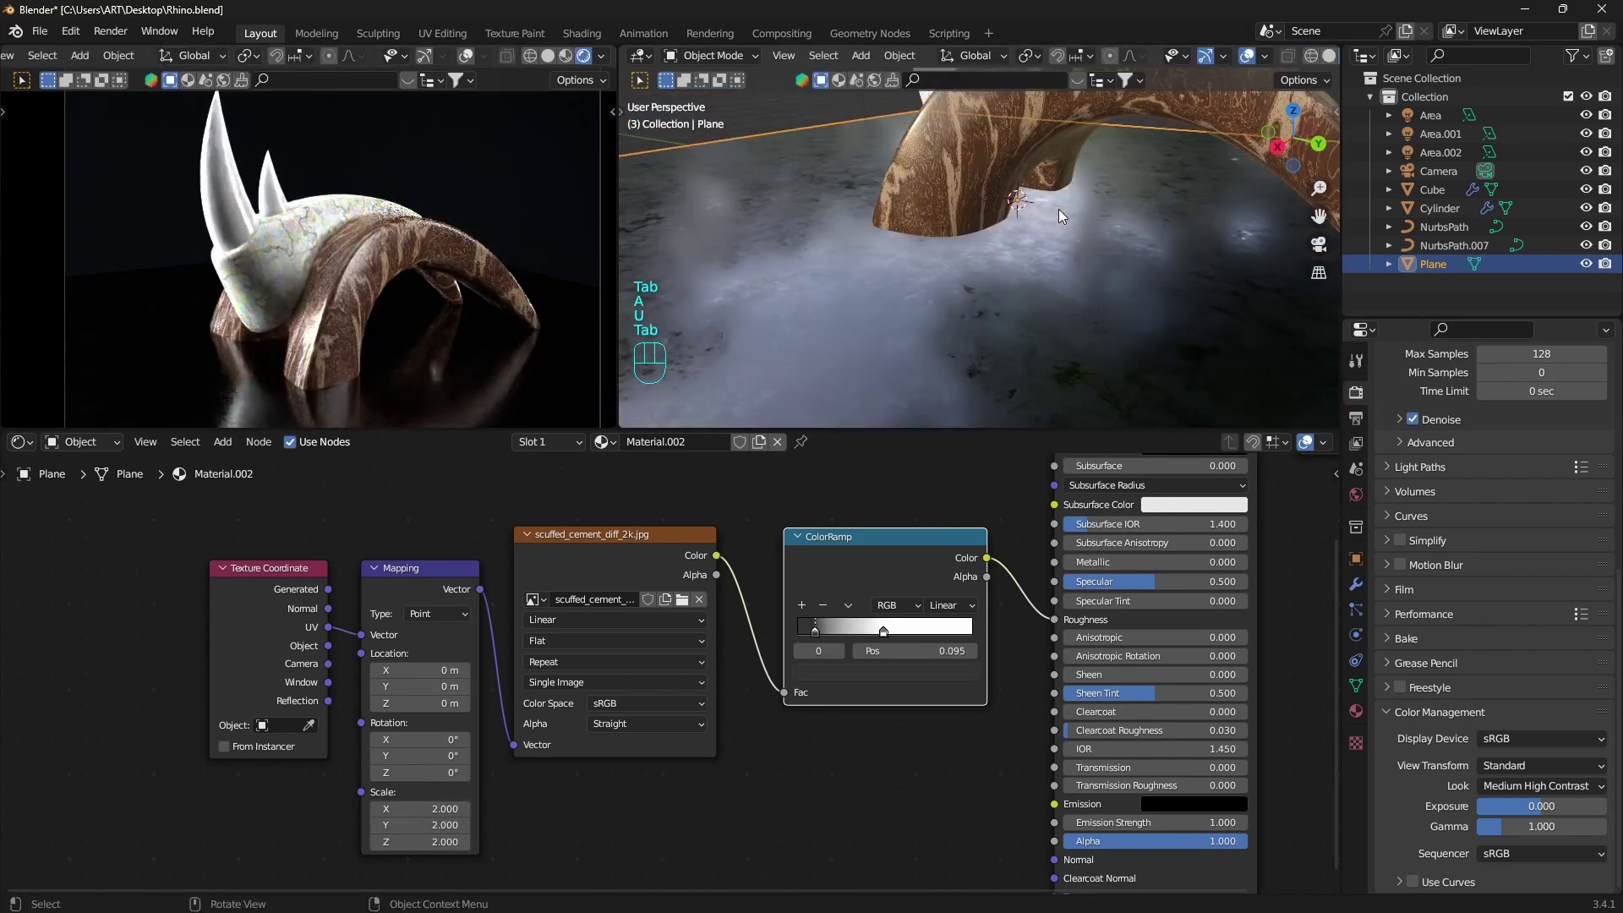
# Duplicate the floor plane in top view, move the copy beside the original and rotate it about the global Y axis.
pyautogui.press('s')
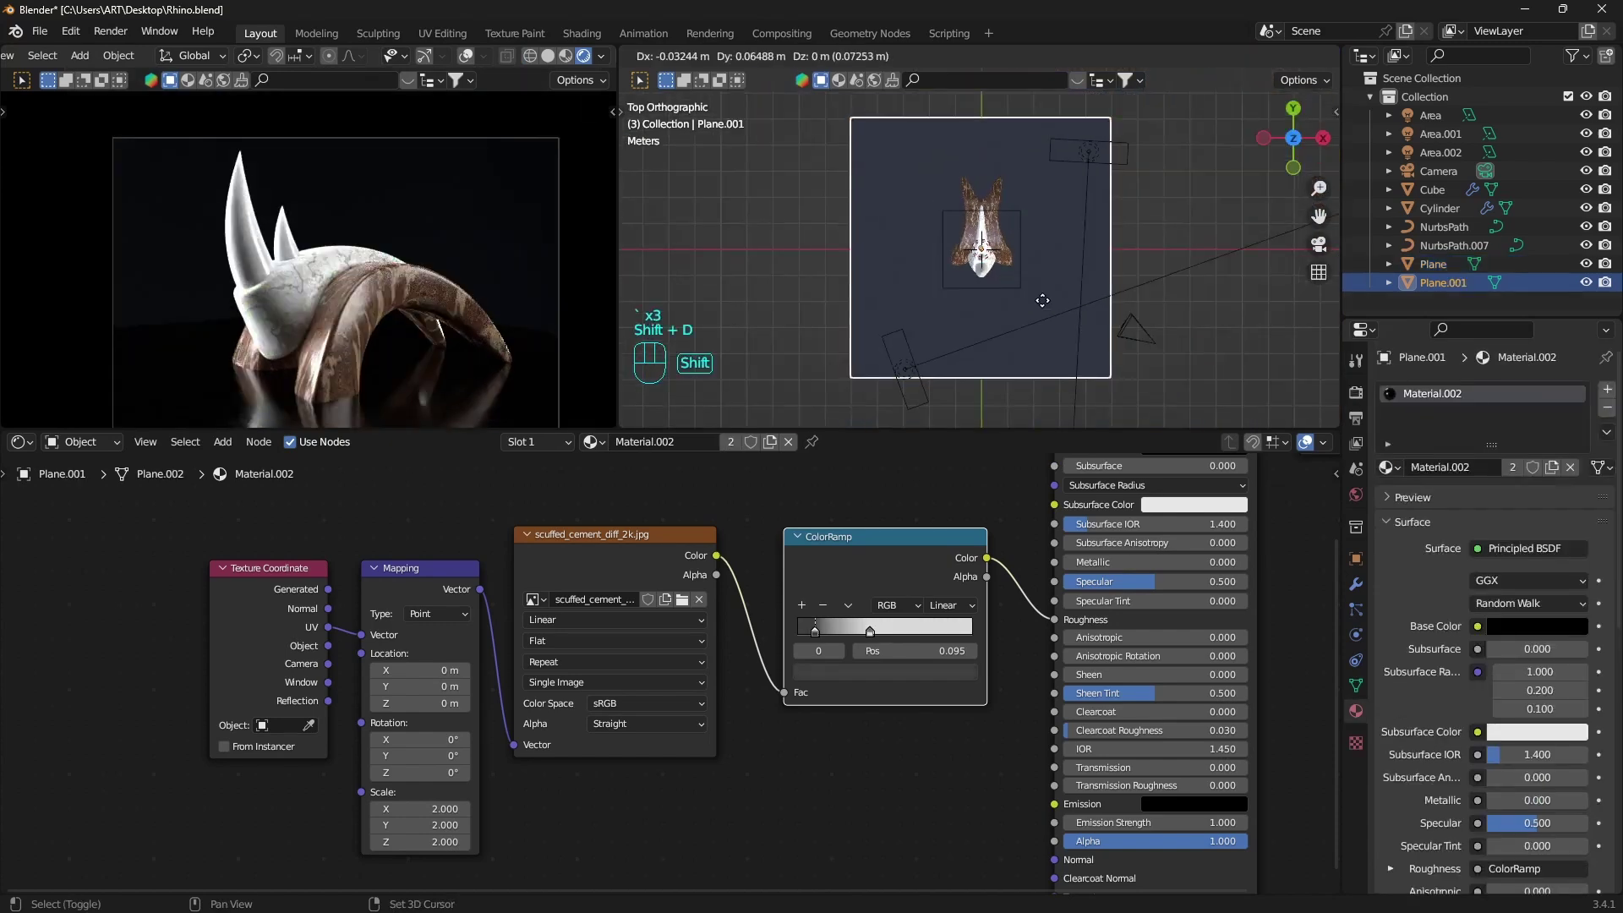
pyautogui.press('g')
pyautogui.press('s')
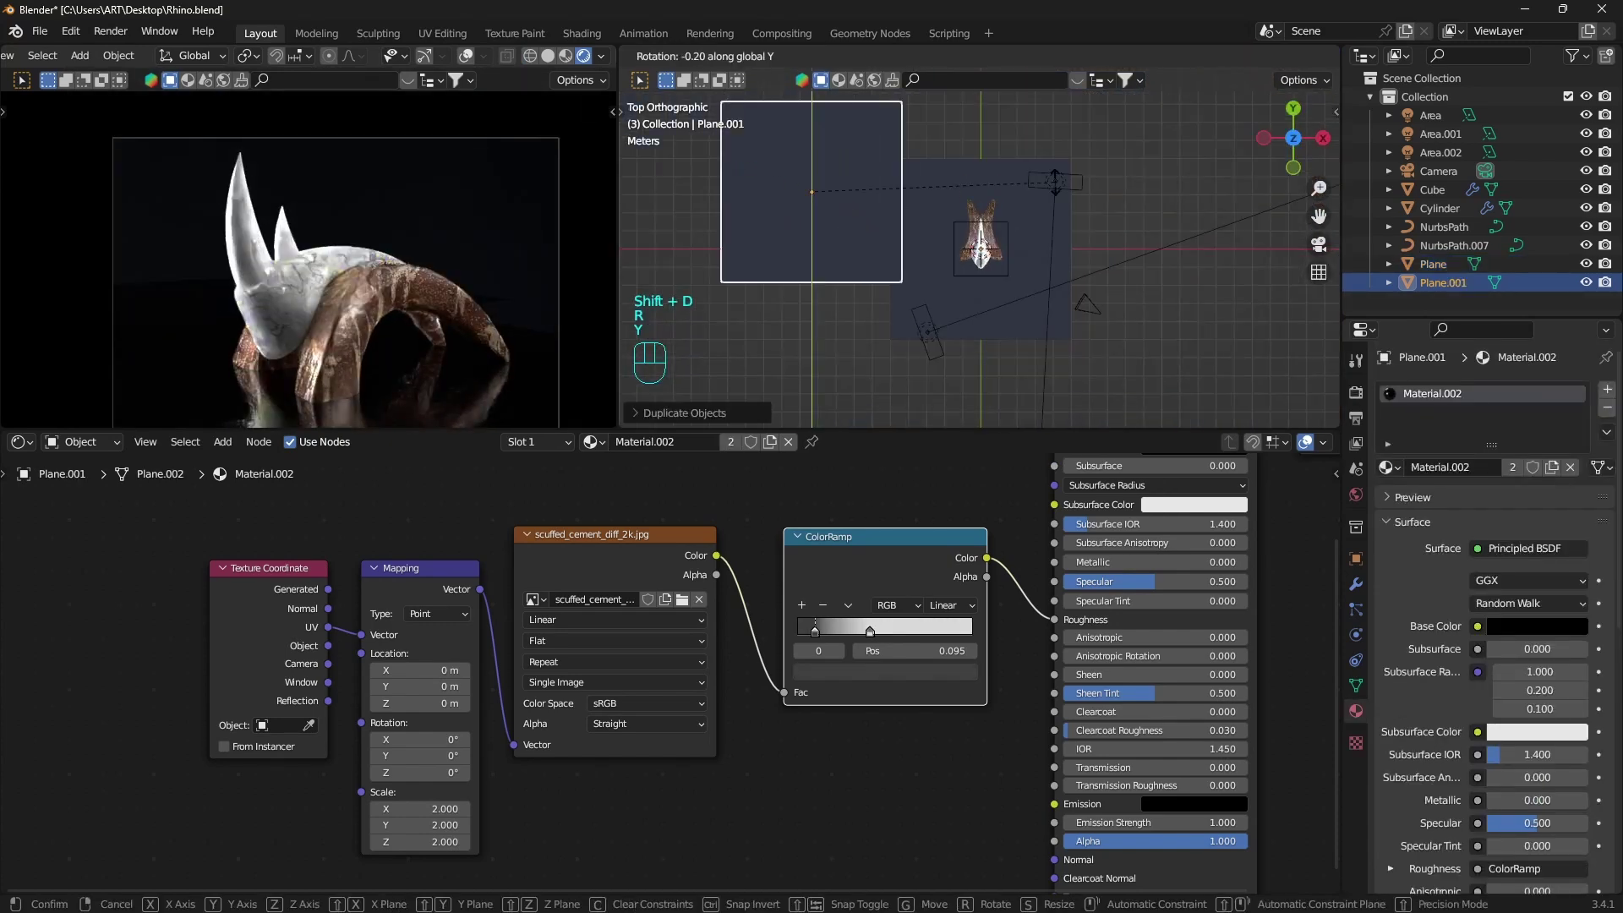